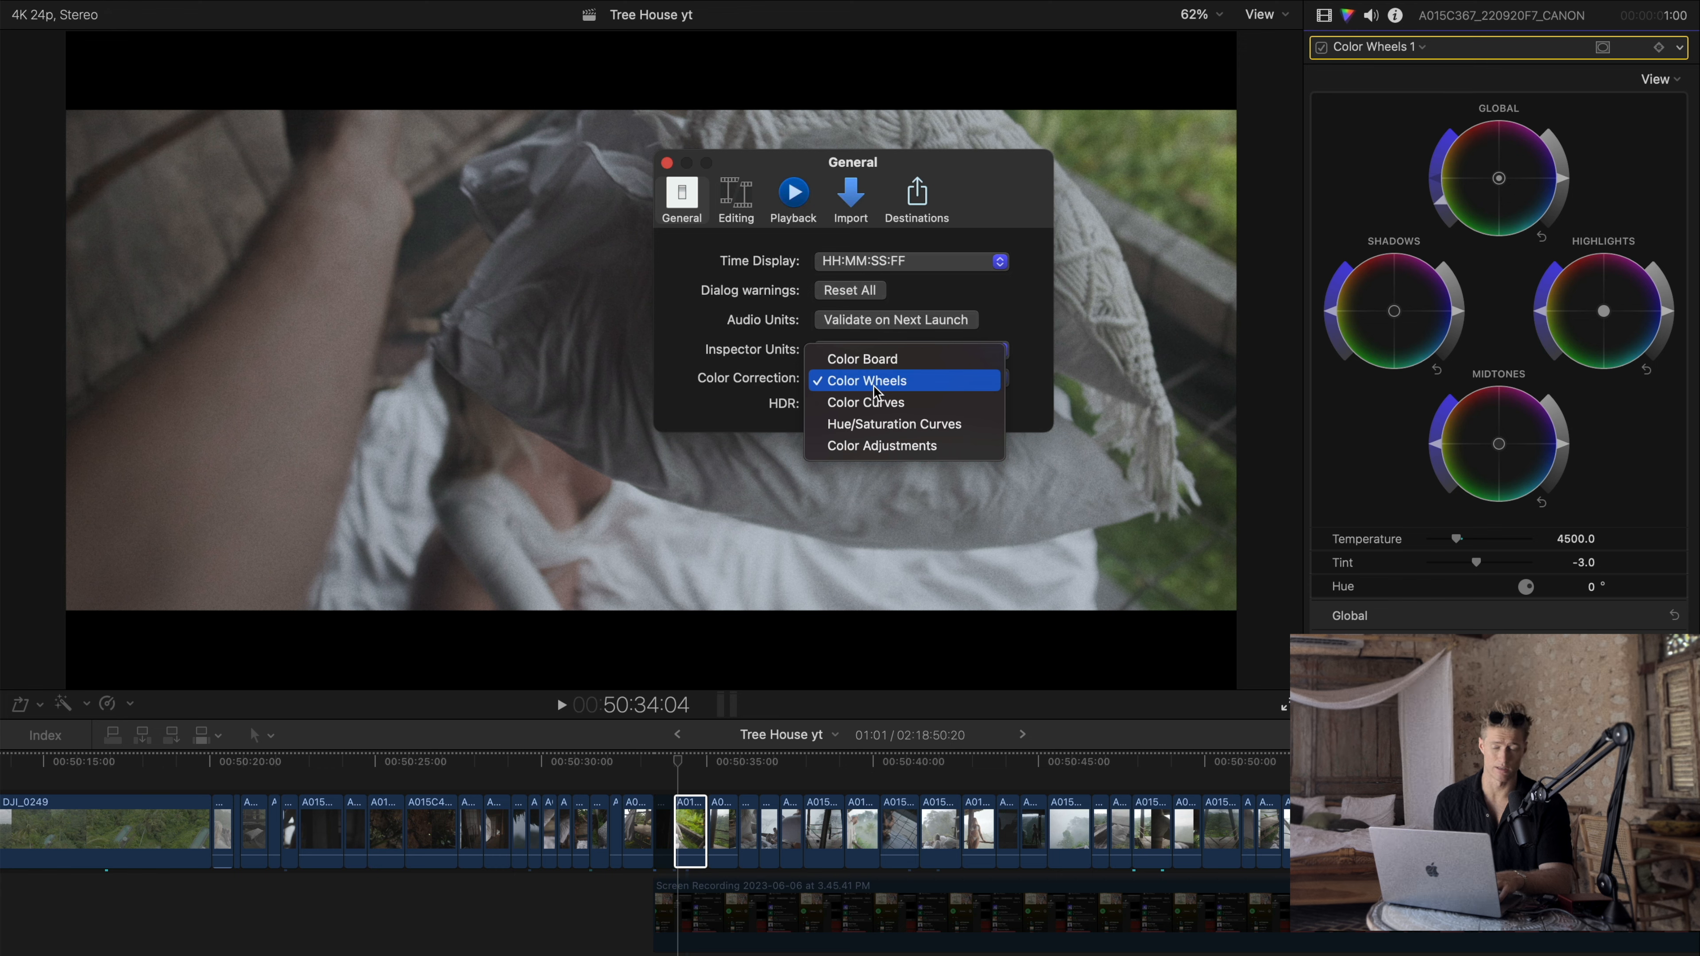
# Step: Choose Color Wheels as the default color correction in the General settings
pyautogui.click(875, 387)
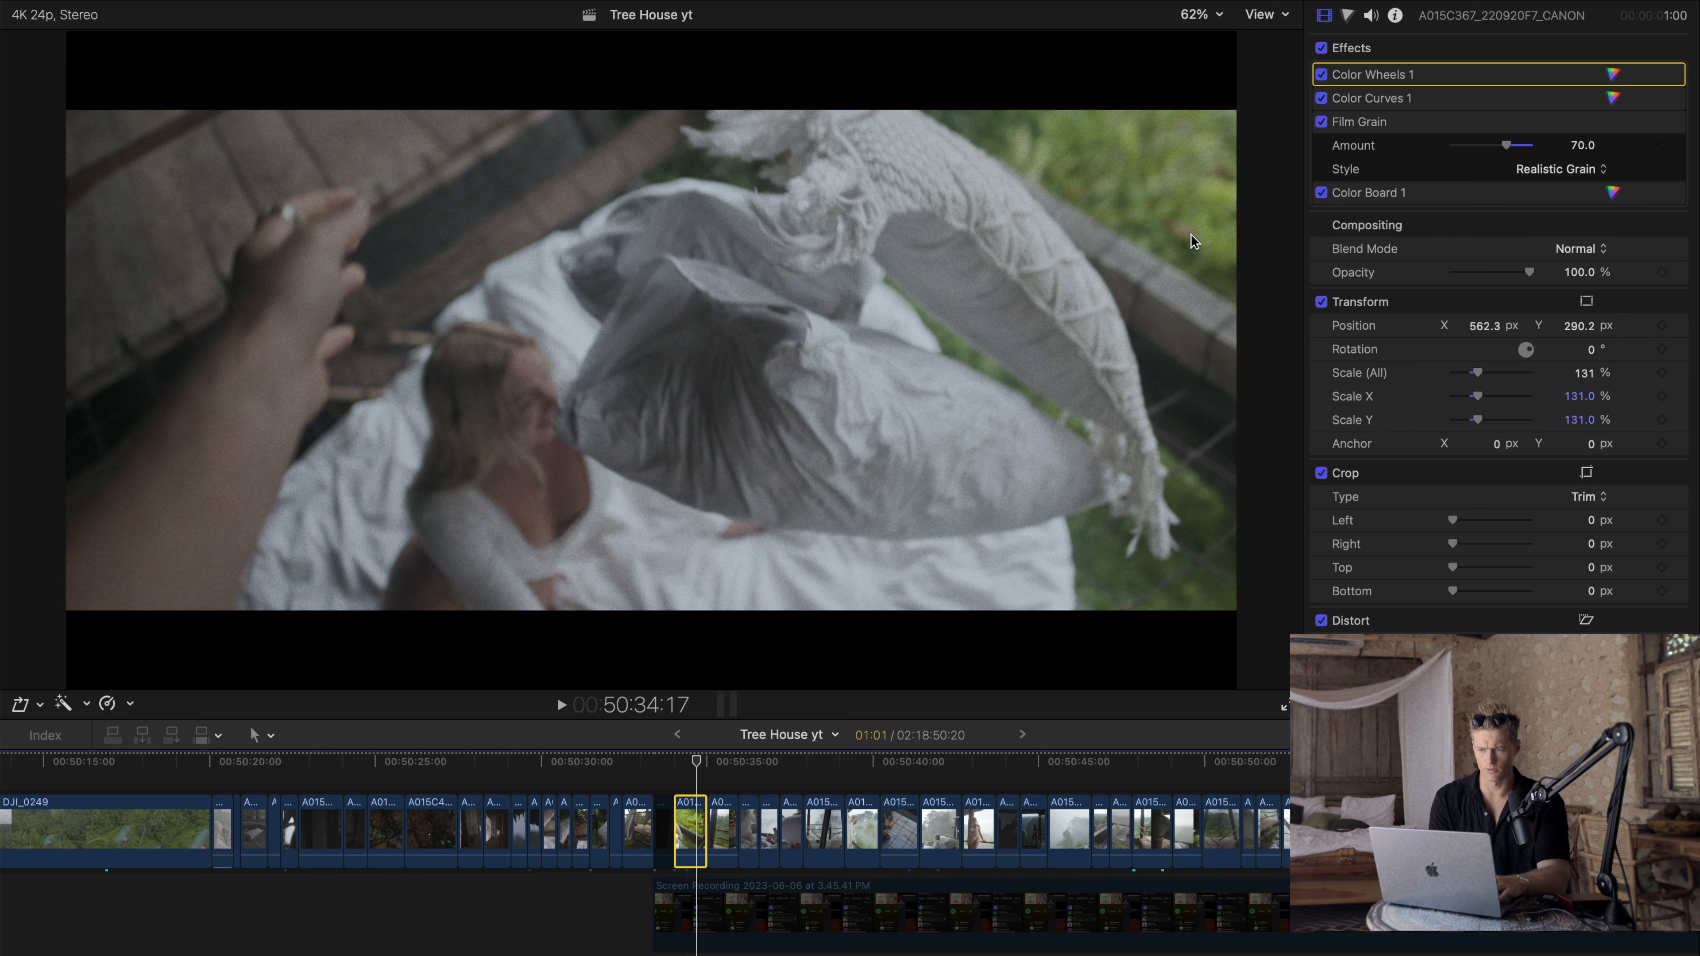
# Step: Place the playhead at 50:34:02 and switch all the clip's effects off and on to compare the image with and without the grade
pyautogui.click(676, 759)
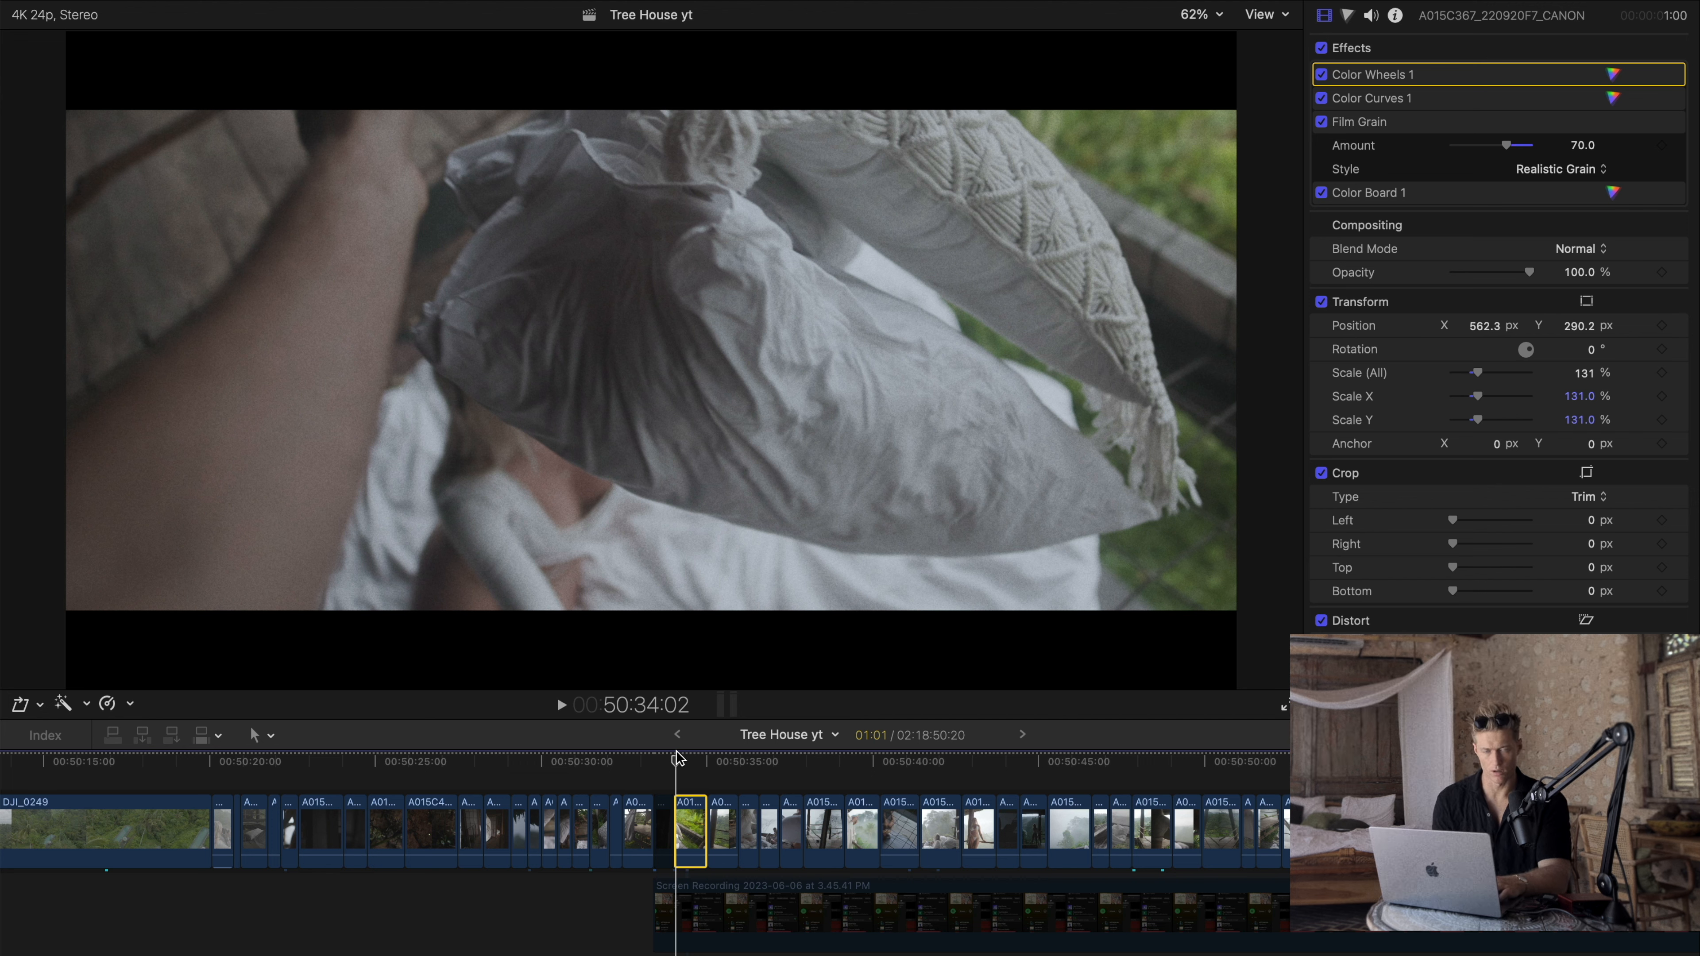
pyautogui.click(1348, 16)
pyautogui.click(1324, 16)
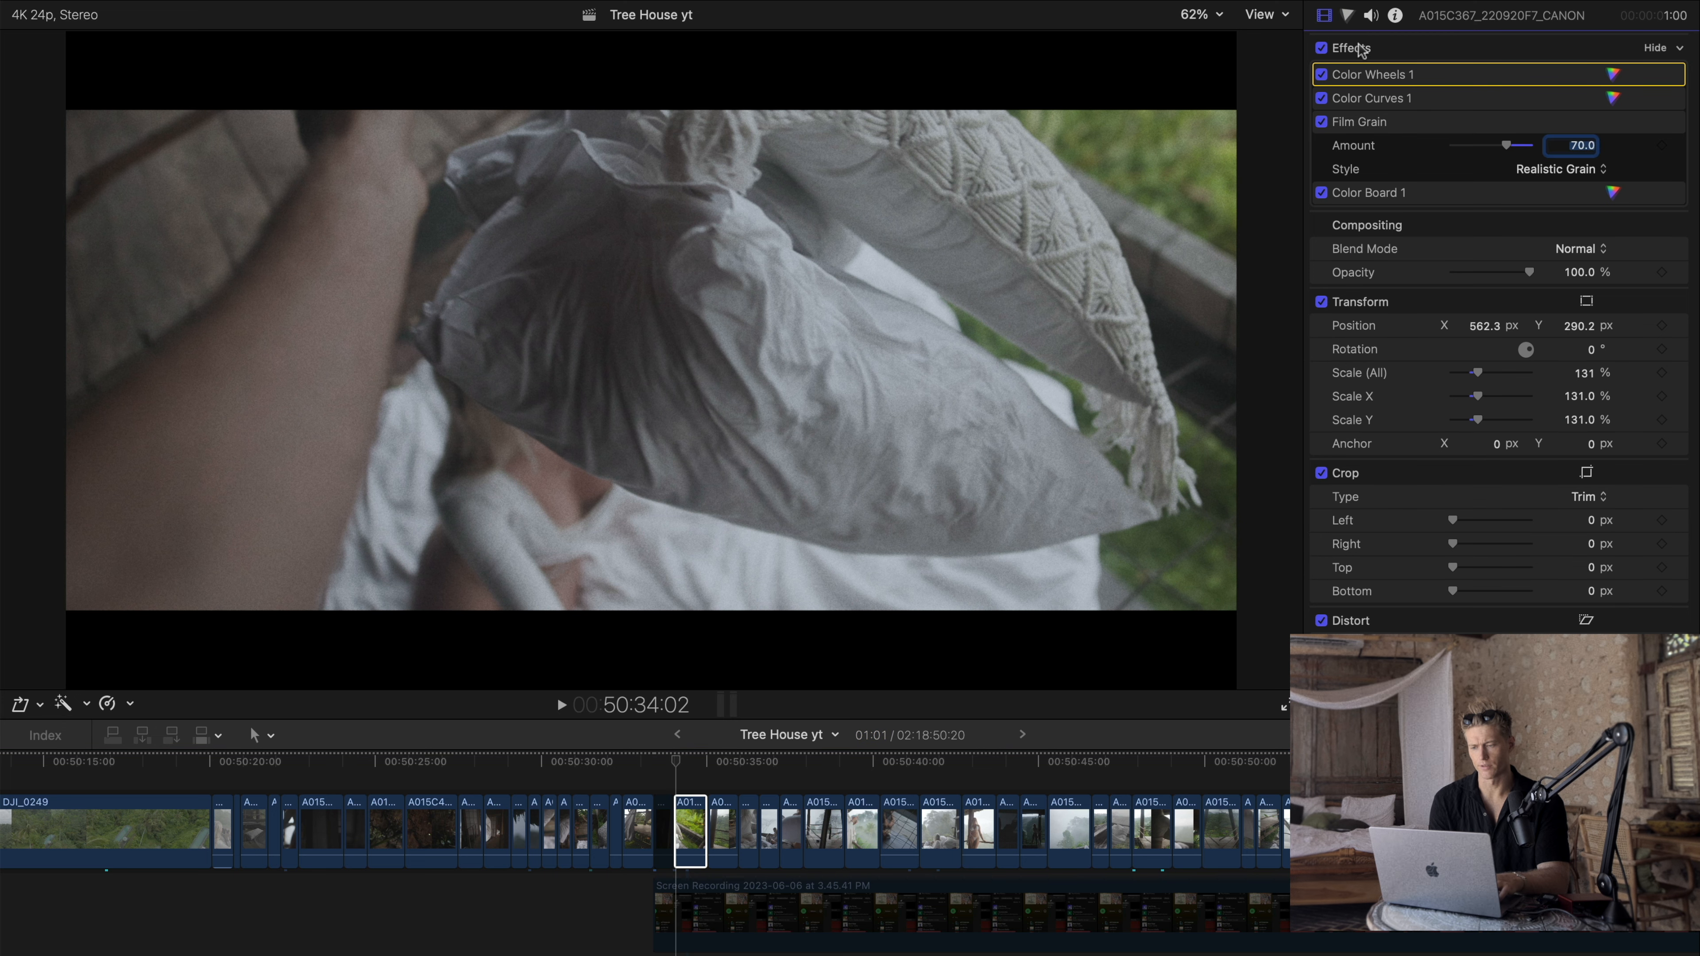
pyautogui.click(1321, 48)
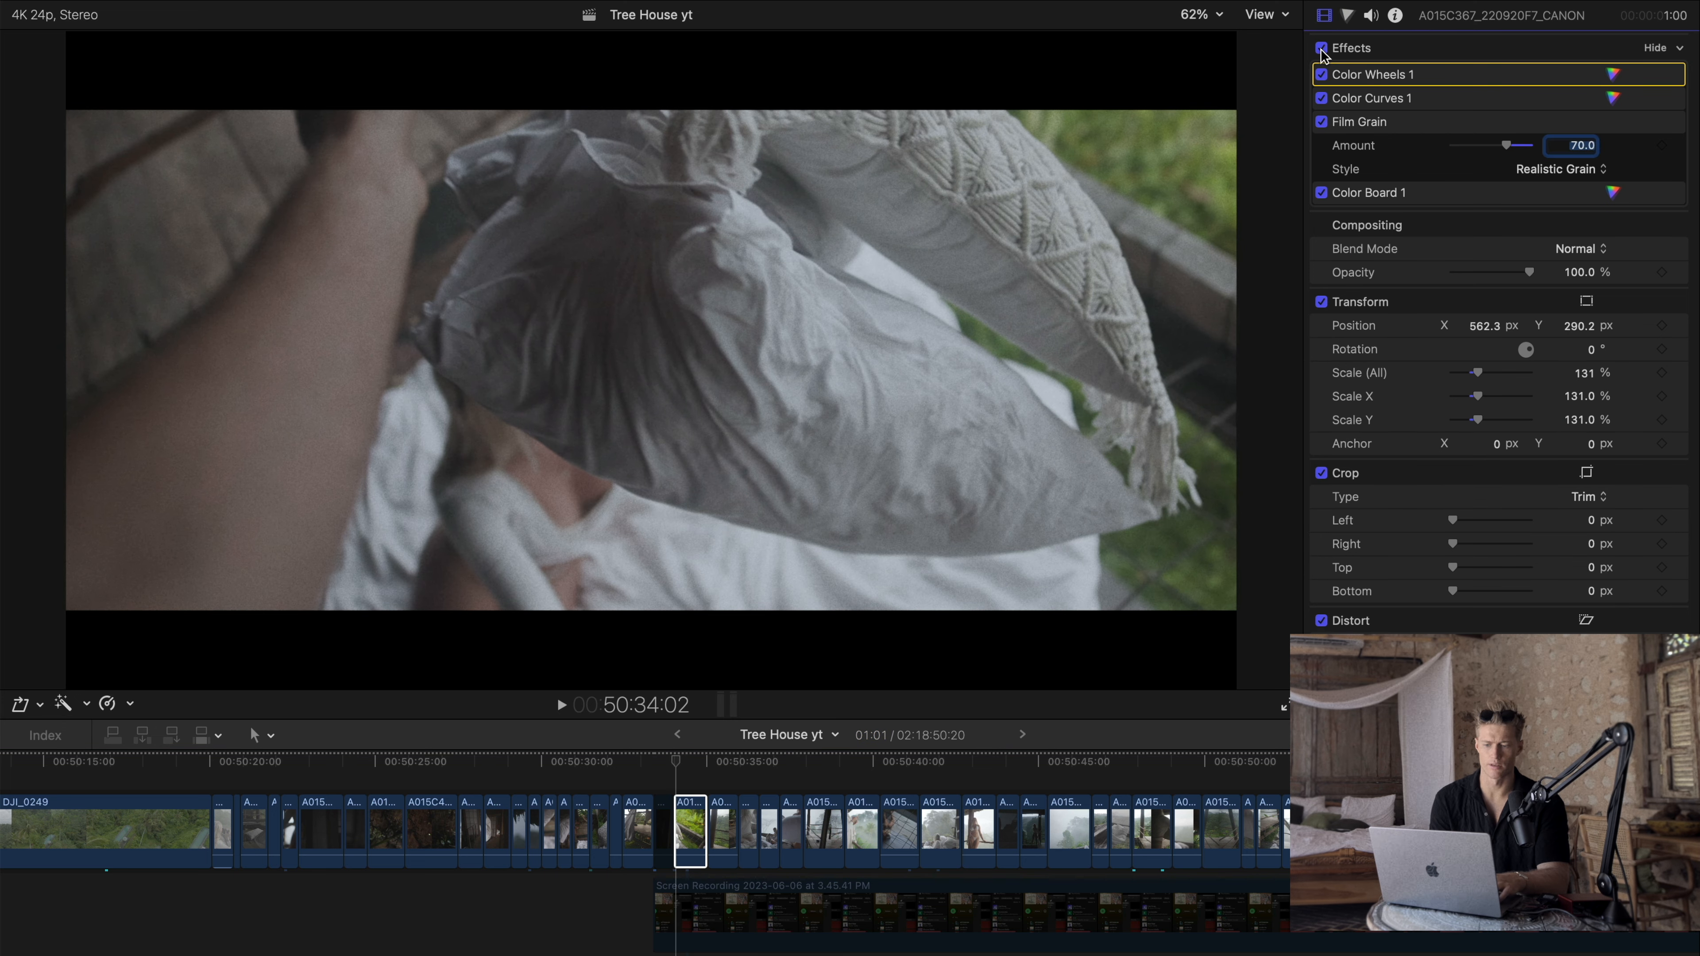
pyautogui.click(1321, 48)
pyautogui.click(1321, 48)
pyautogui.click(1321, 48)
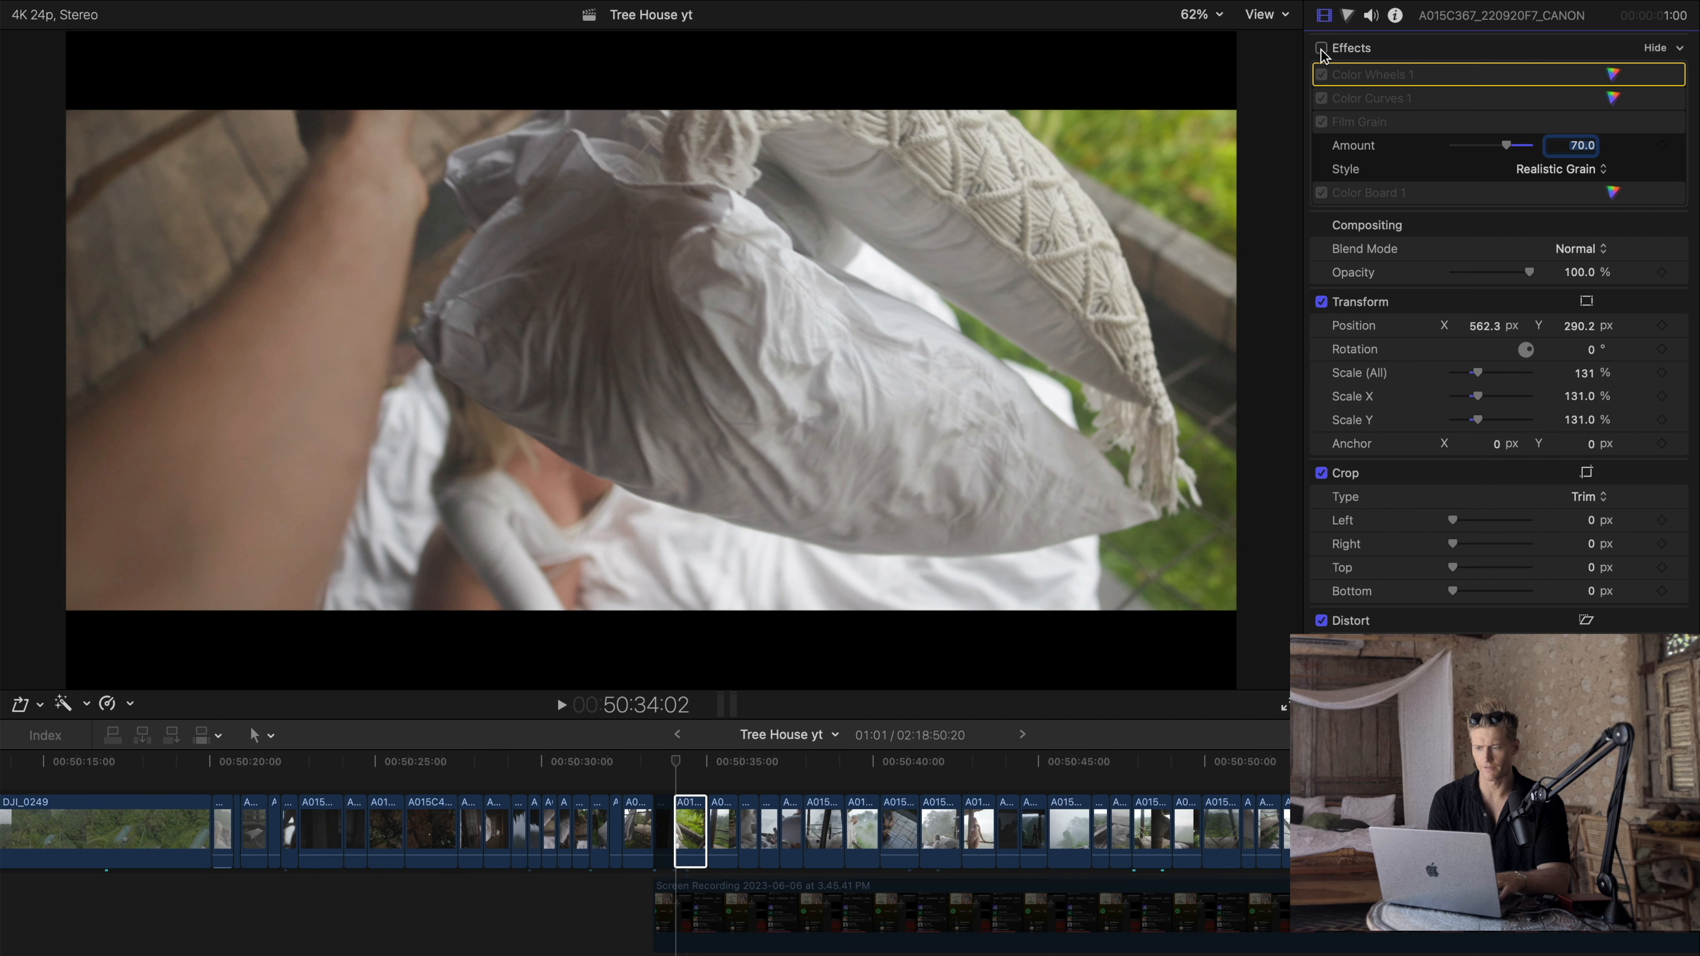
pyautogui.click(1321, 48)
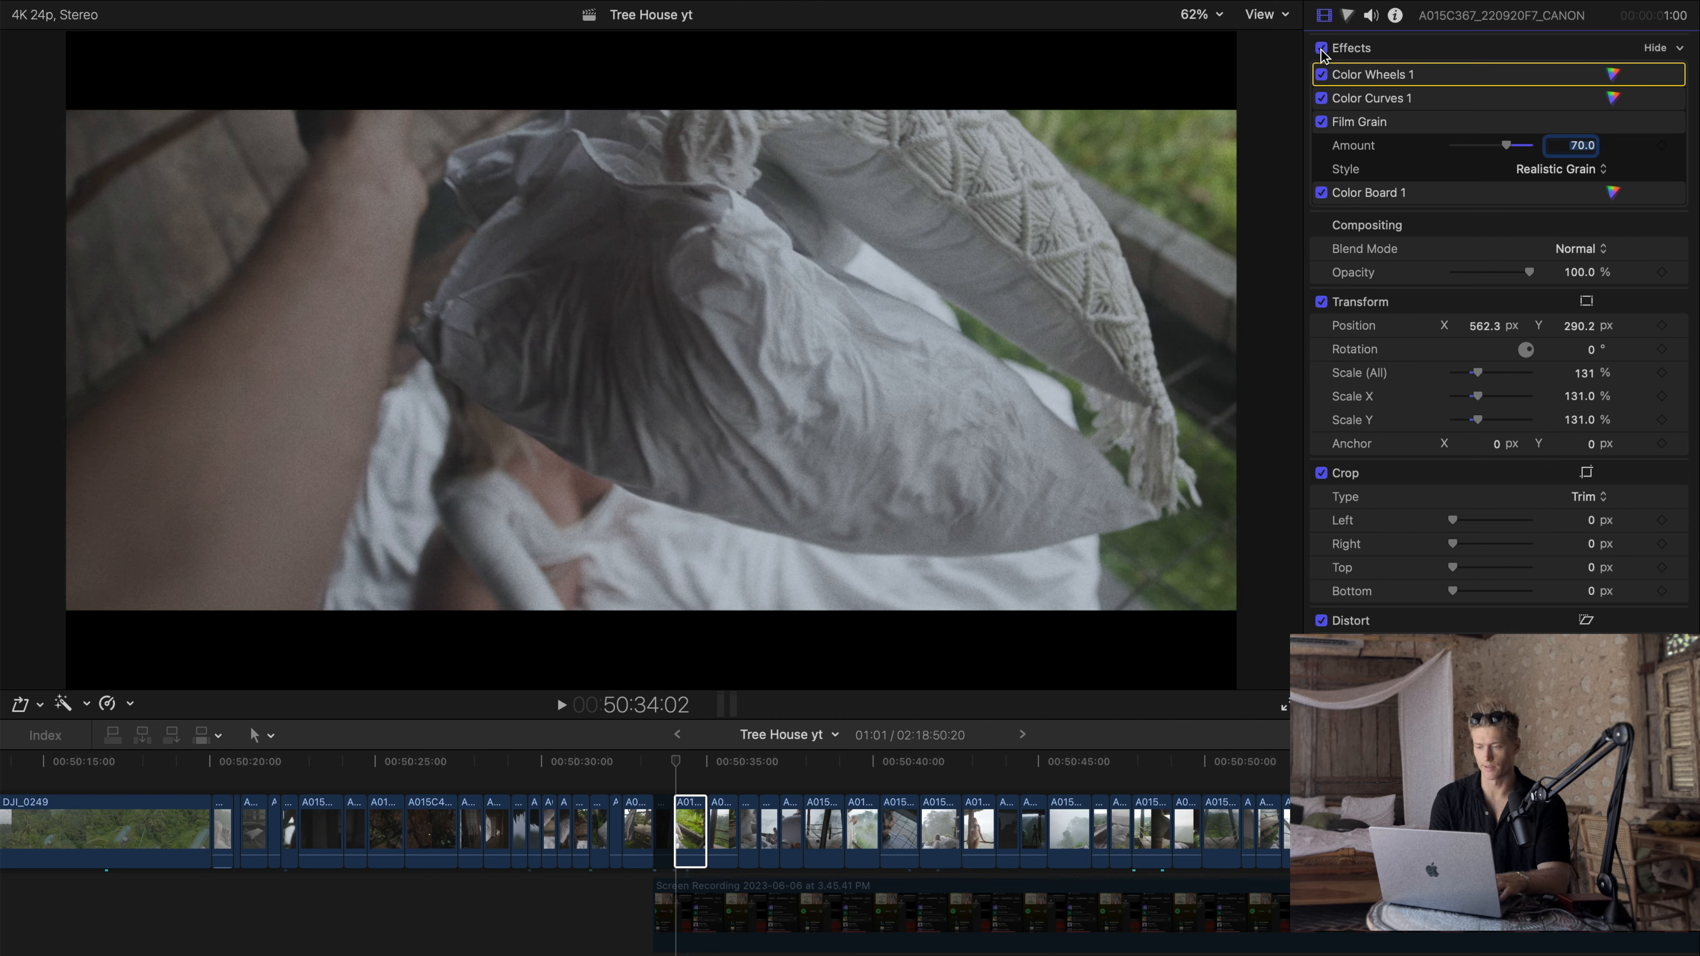
# Step: Set the clip's Camera LUT to None and turn off all its effects to view the flat log image
pyautogui.click(1399, 17)
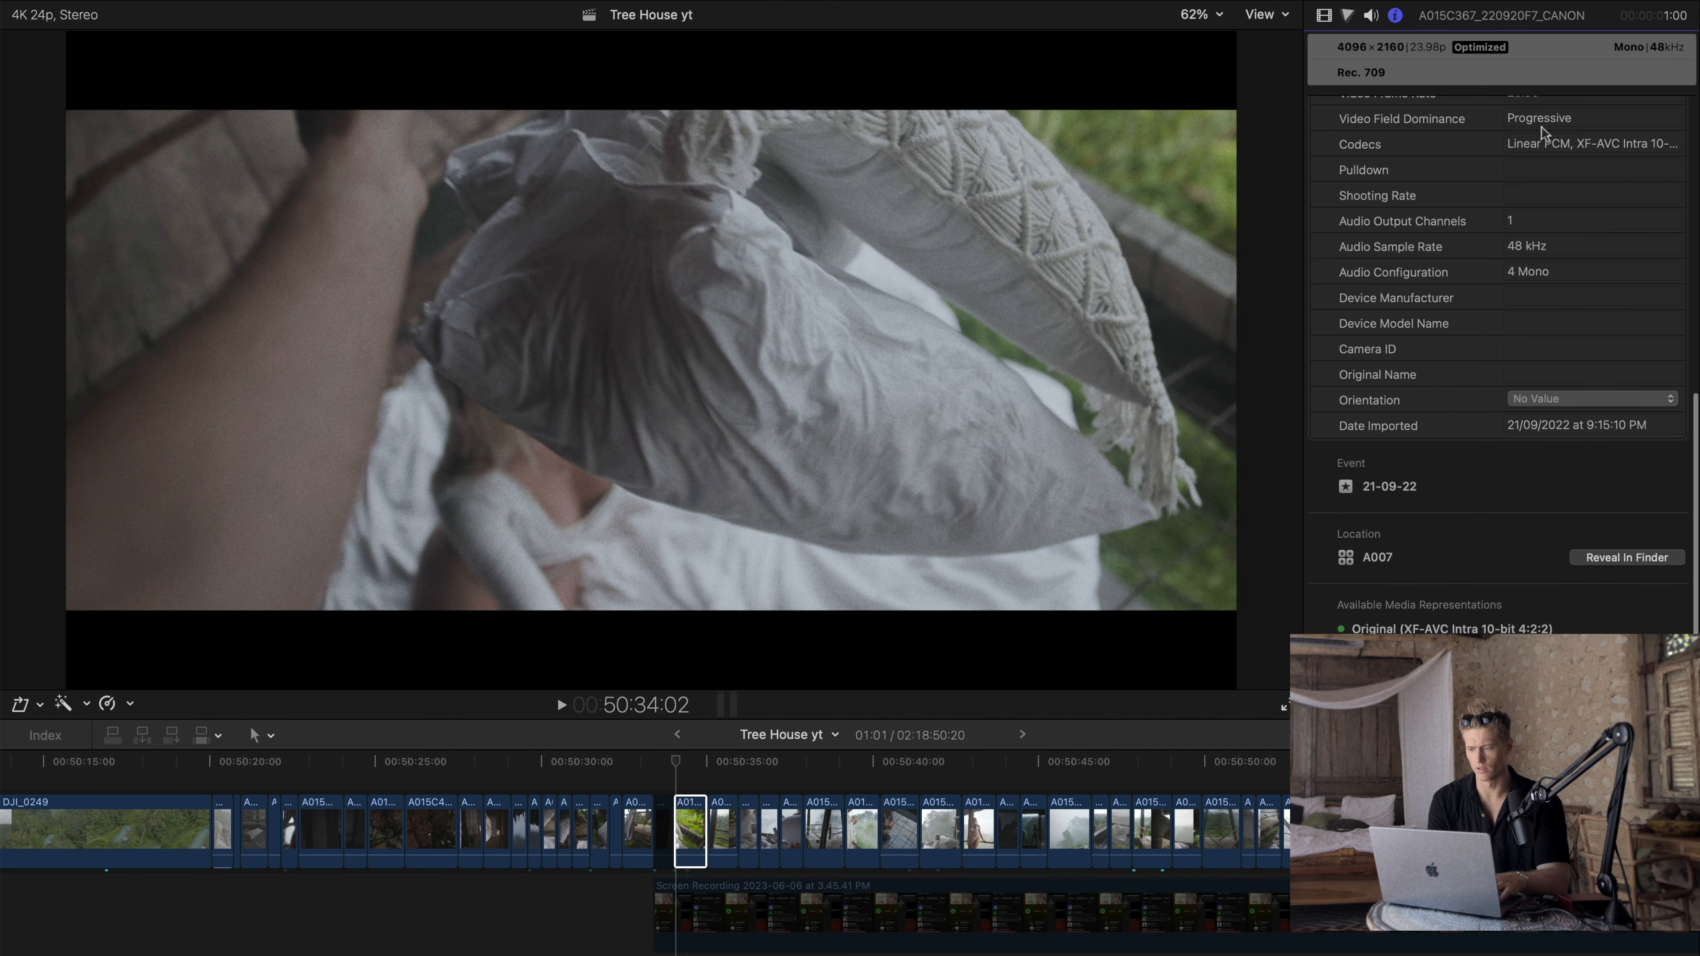
pyautogui.scroll(10, 1499, 365)
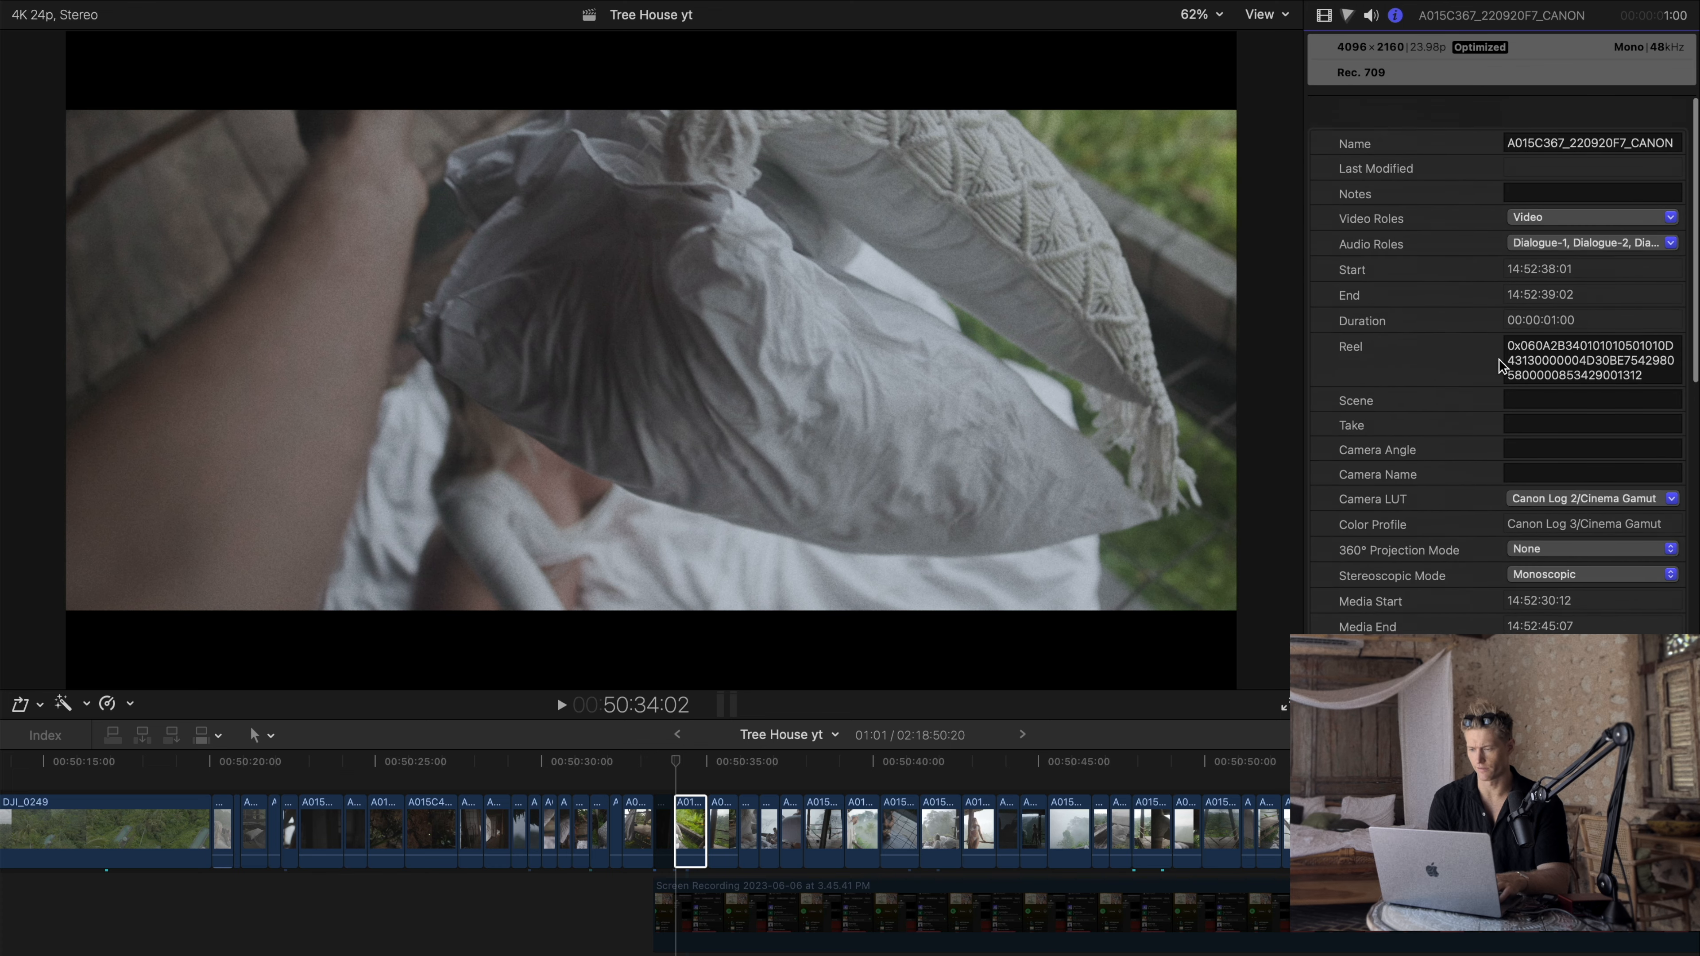
pyautogui.click(1584, 478)
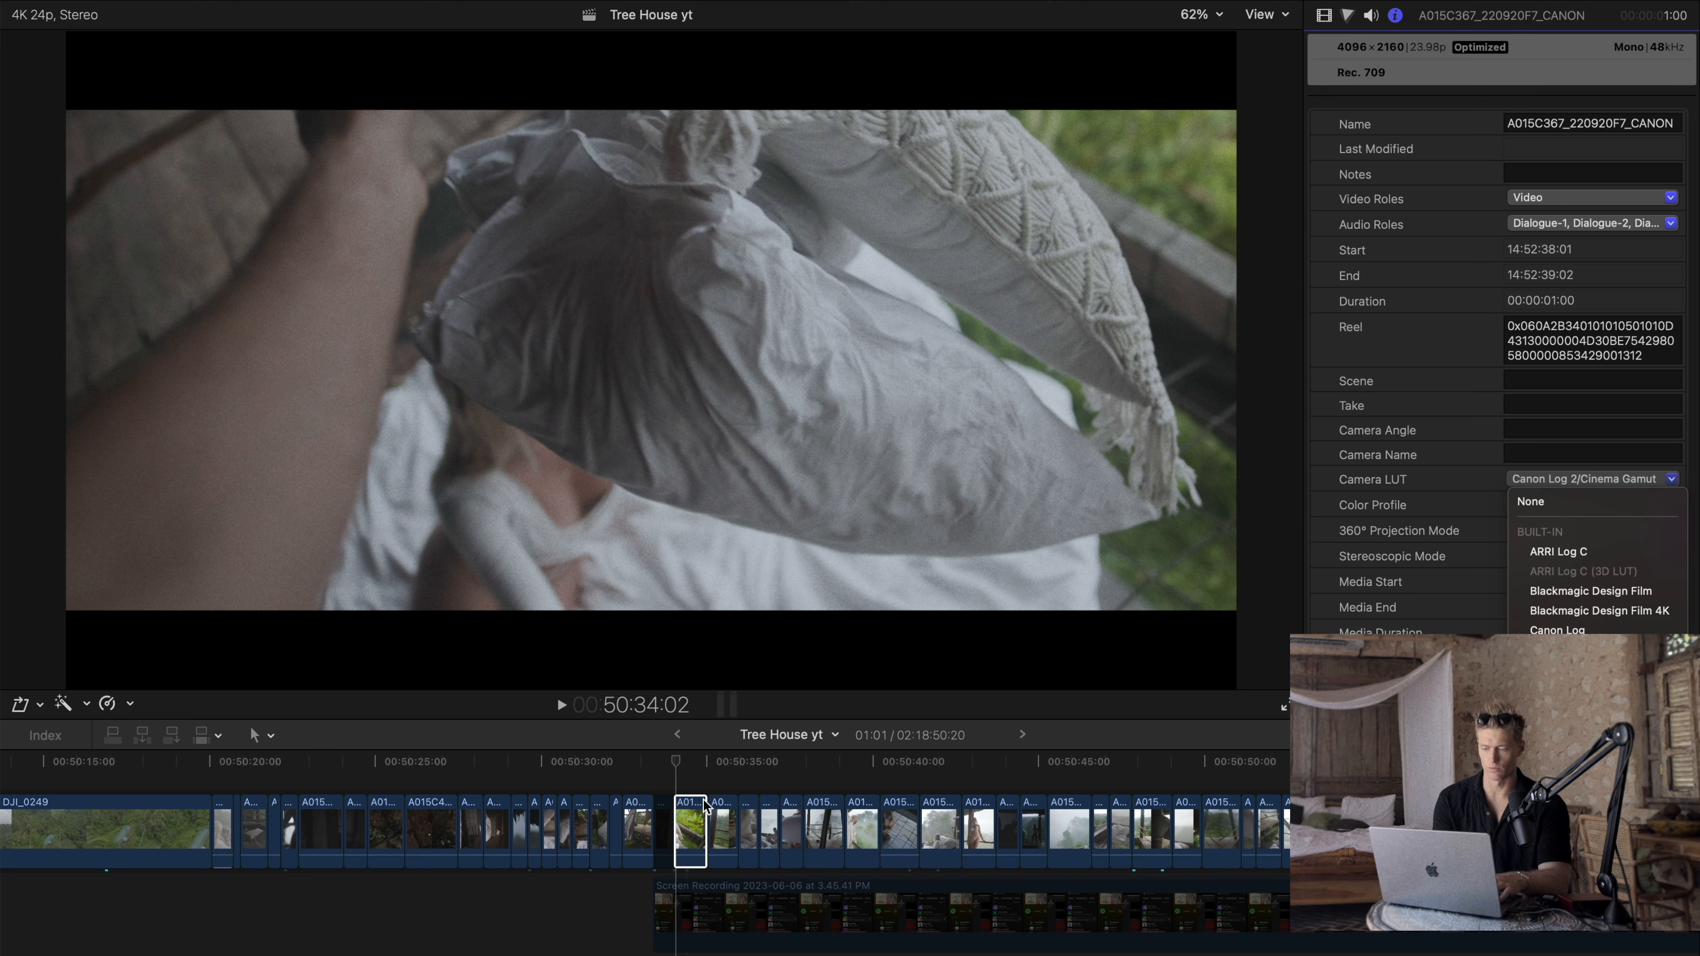
pyautogui.click(1528, 504)
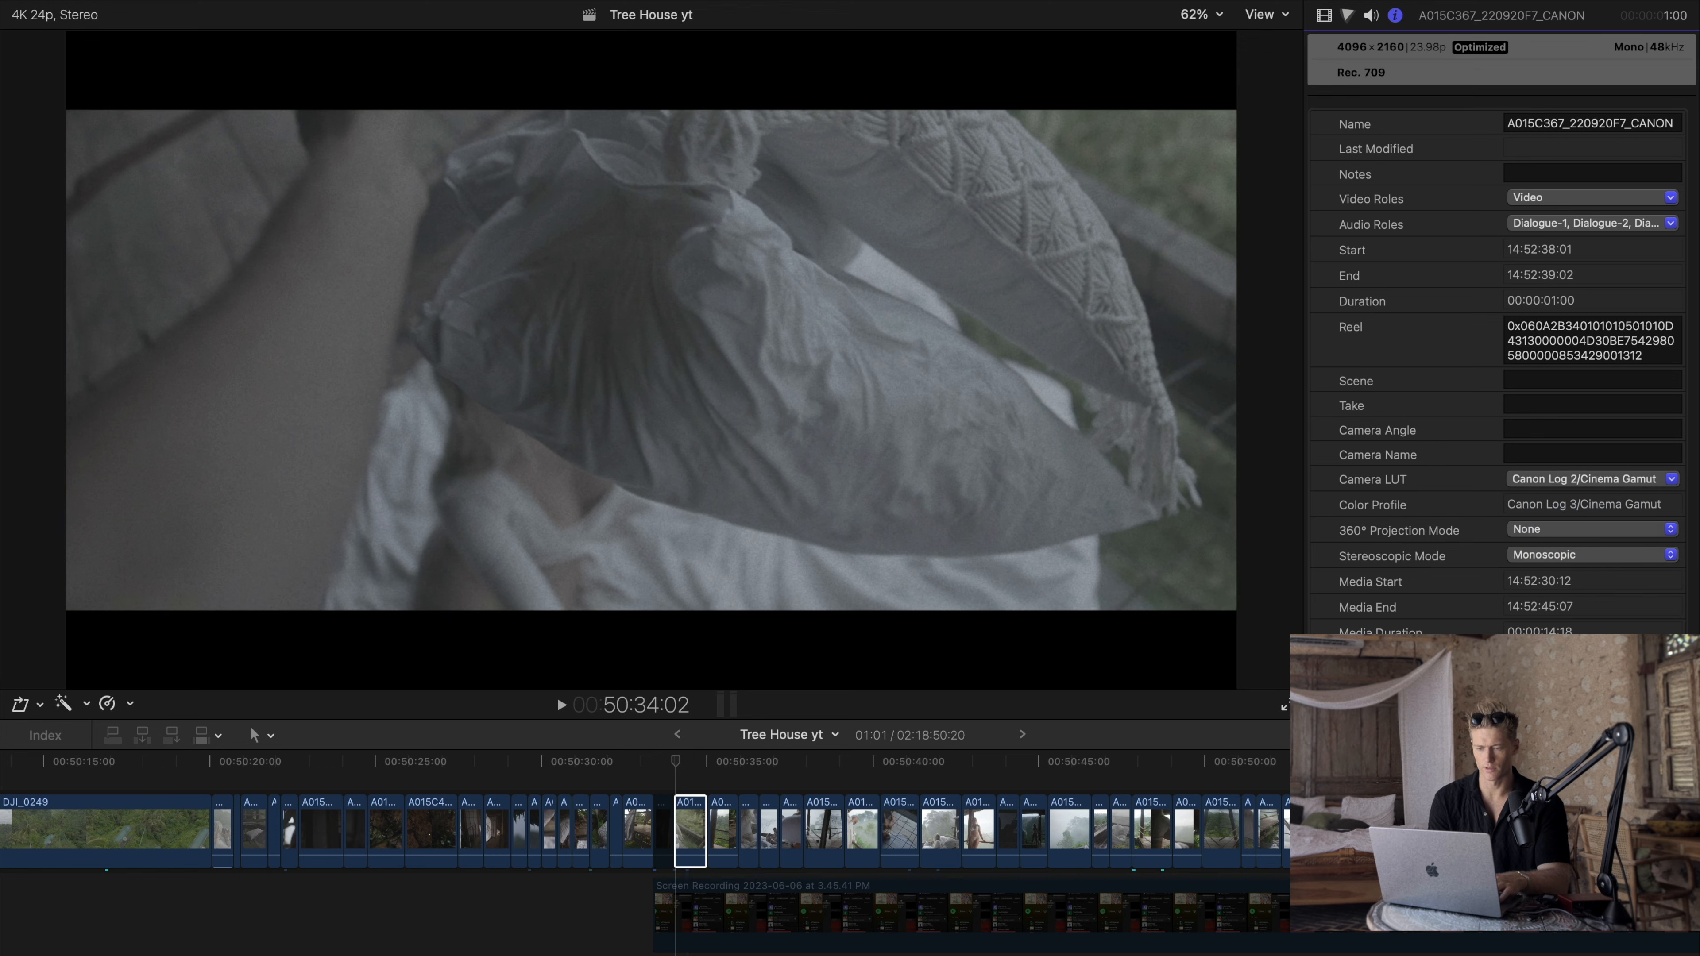
pyautogui.click(1349, 16)
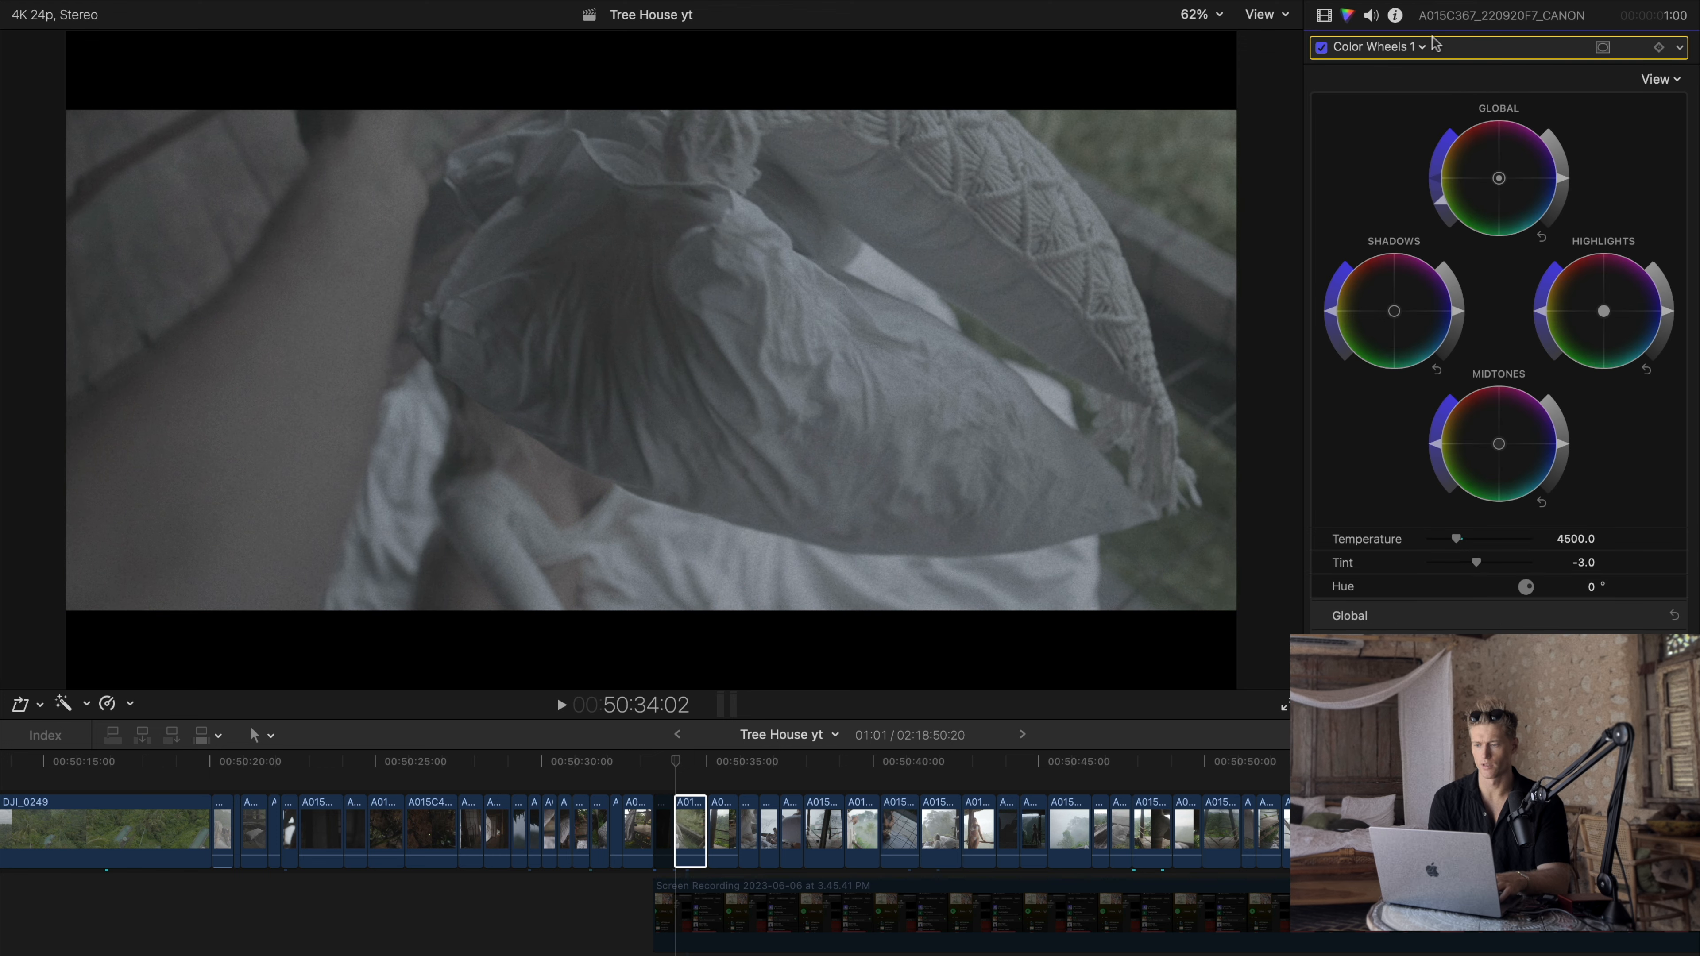
pyautogui.click(1323, 16)
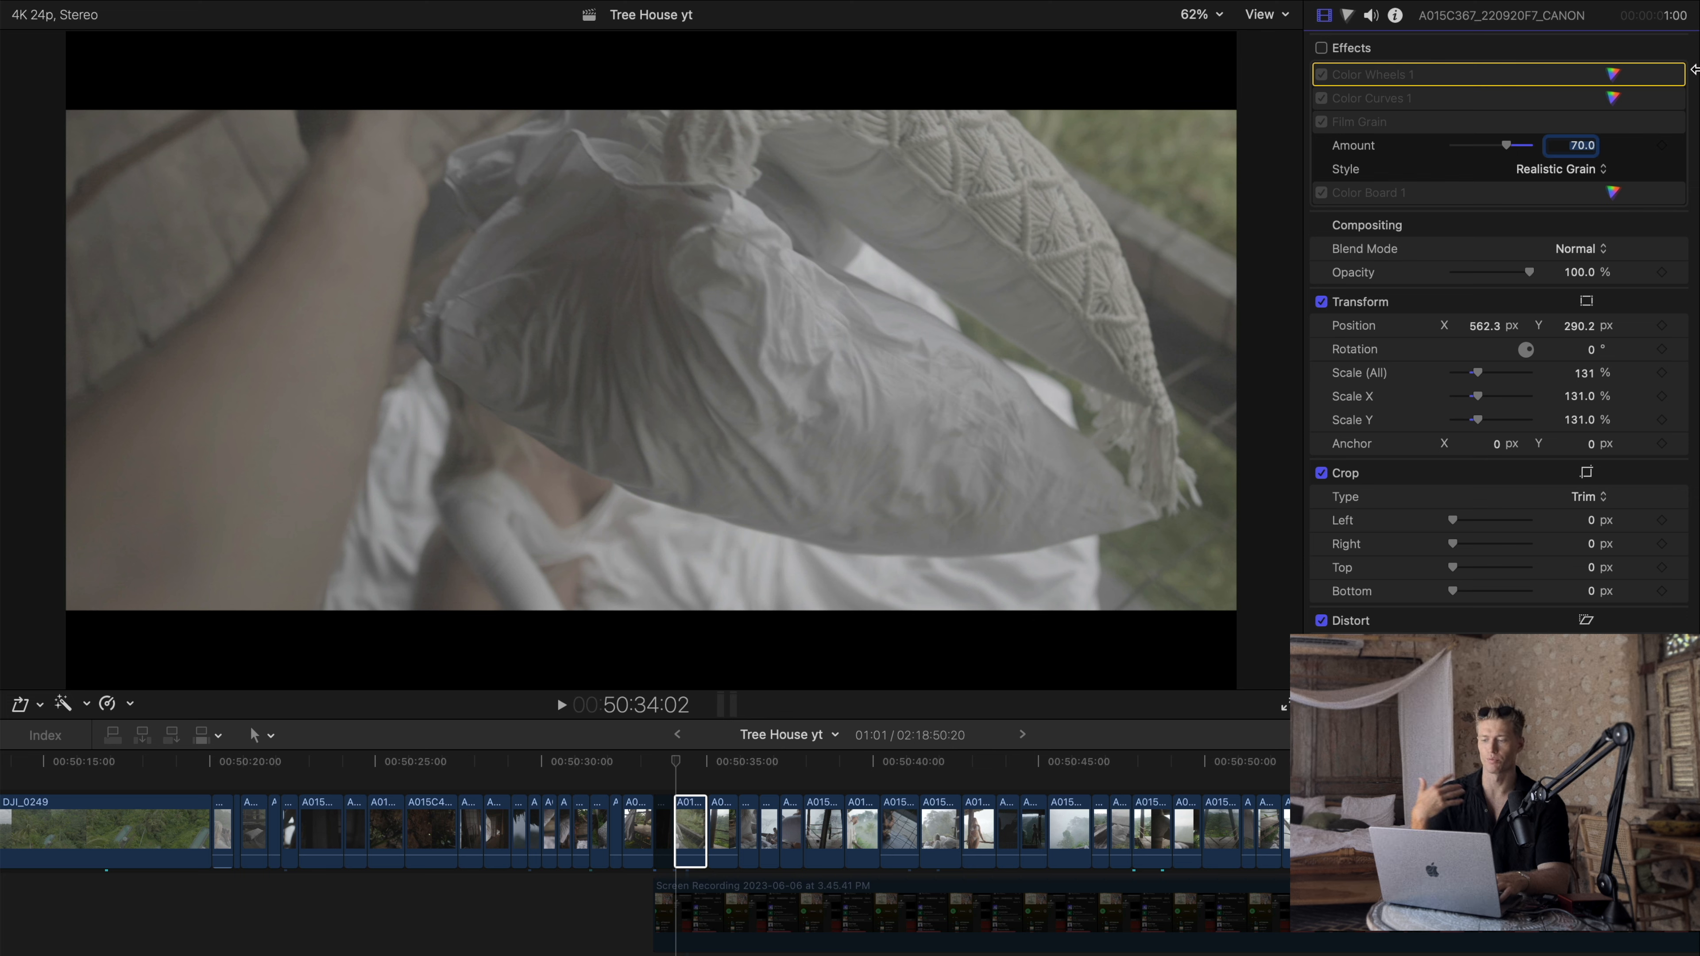
# Step: Set the clip's Camera LUT to Canon Log 3/Cinema Gamut
pyautogui.click(1395, 15)
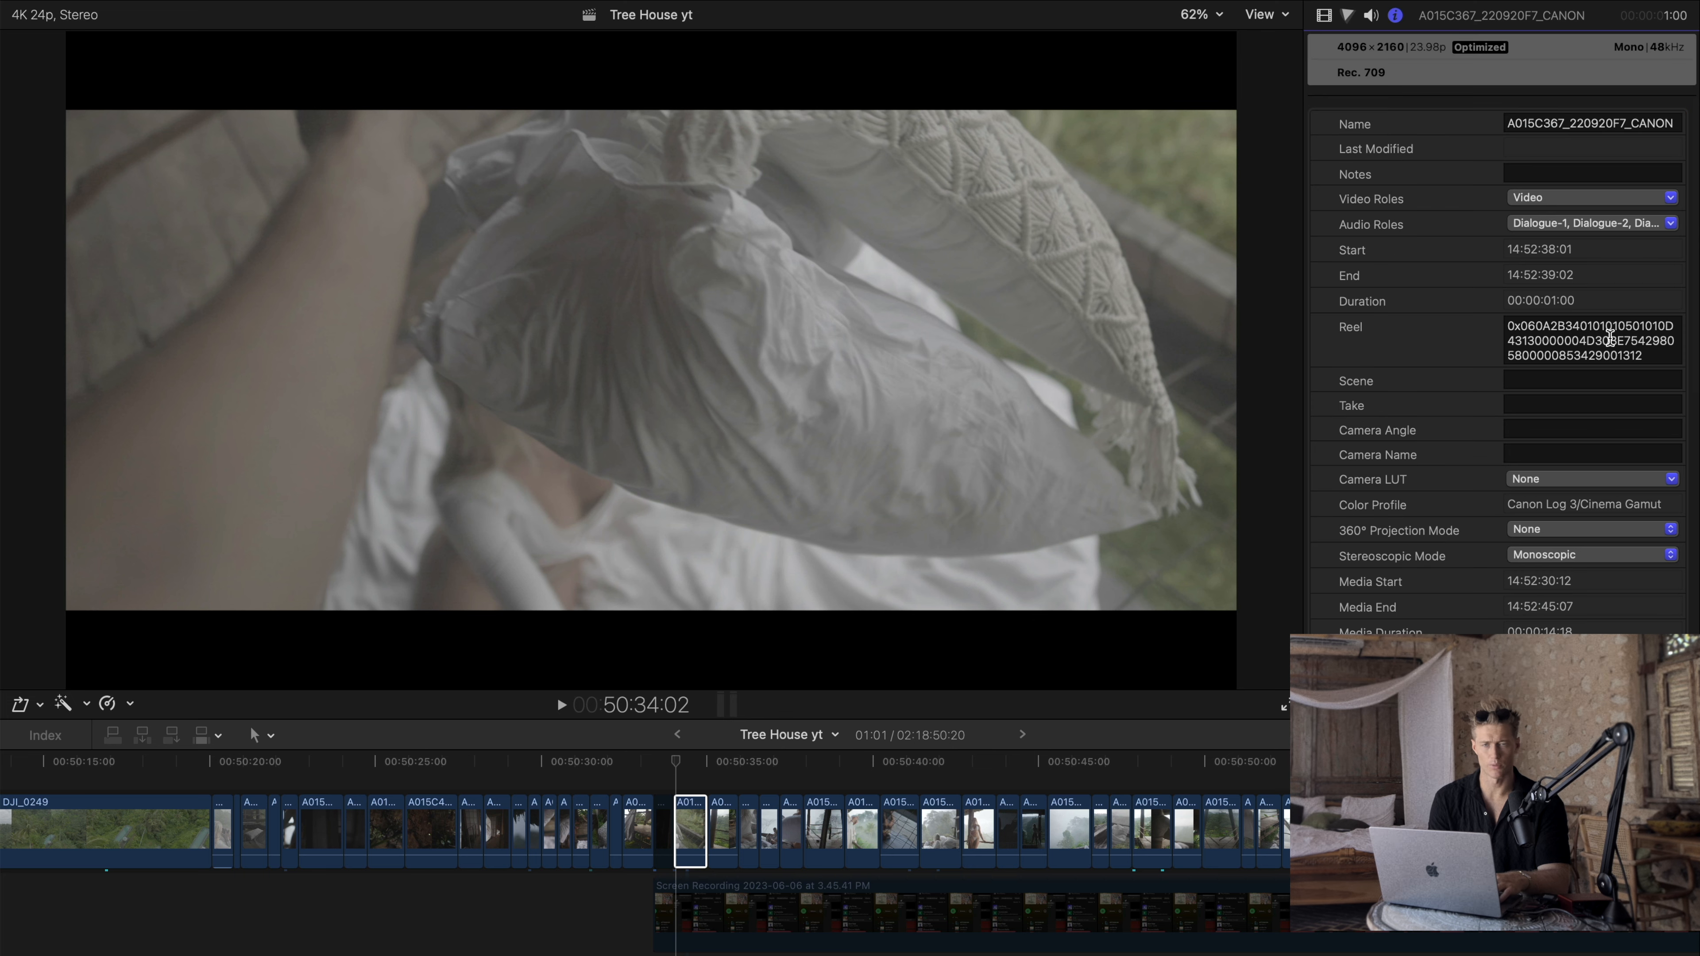
pyautogui.scroll(-3, 1569, 429)
pyautogui.click(1572, 440)
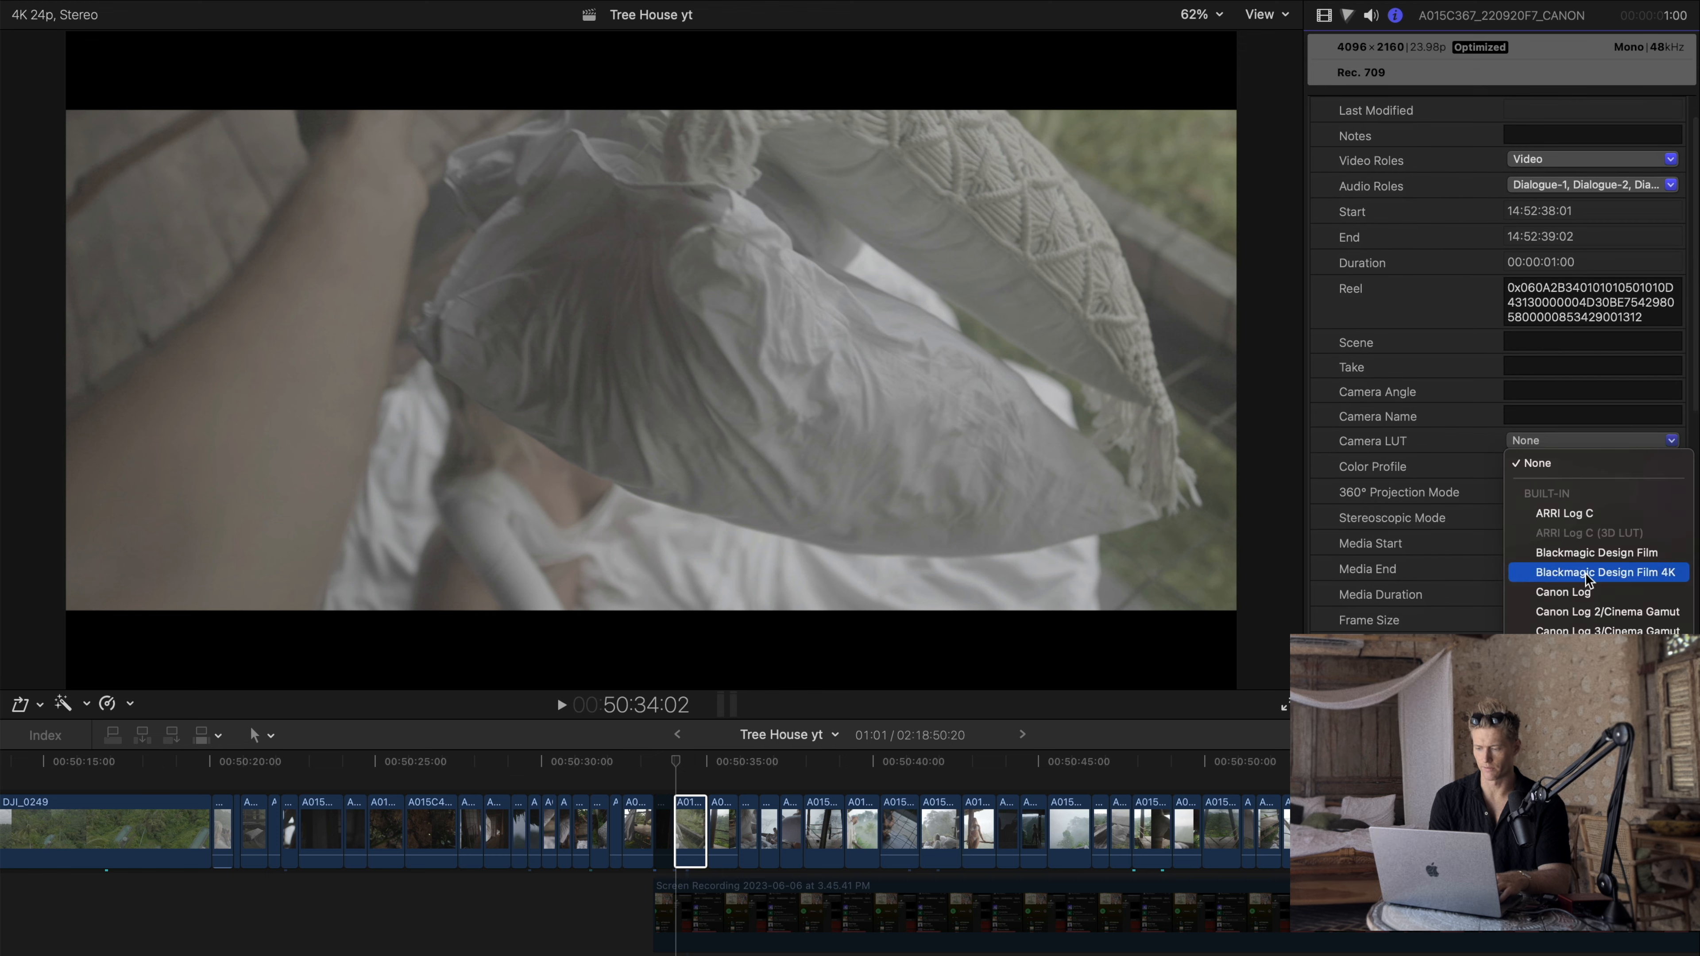
pyautogui.click(1606, 626)
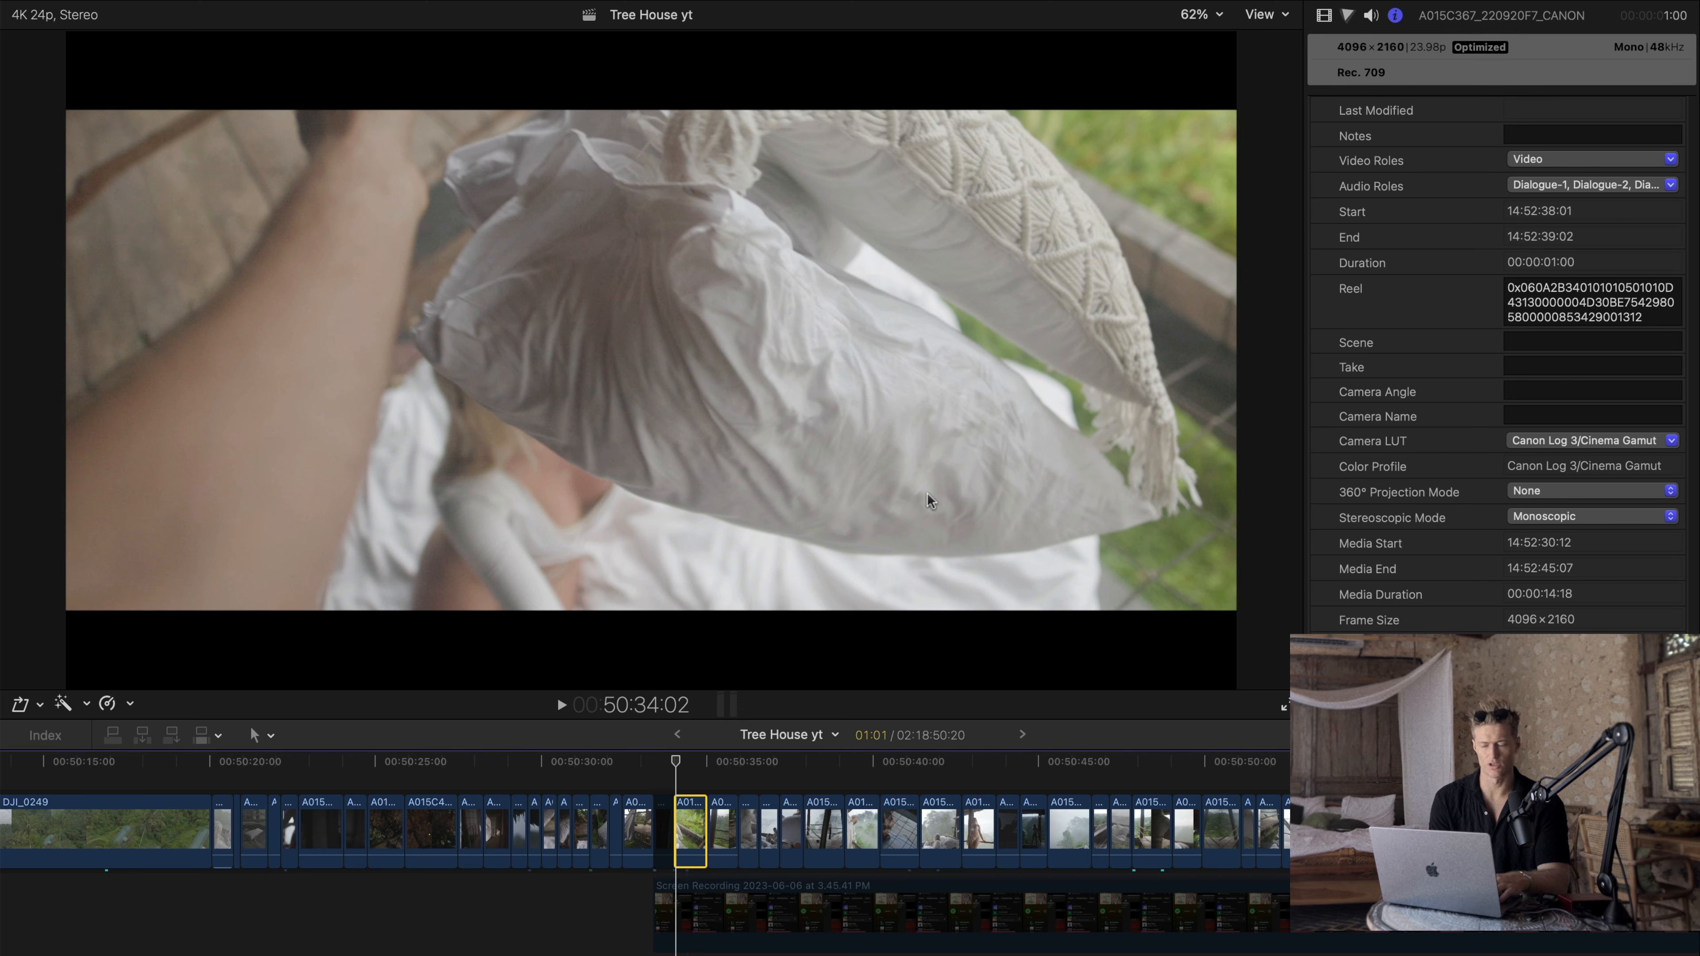
# Step: Compare the Canon Log 2/Cinema Gamut and Canon Log camera LUTs on the clip, settling on Canon Log 2/Cinema Gamut
pyautogui.click(1629, 445)
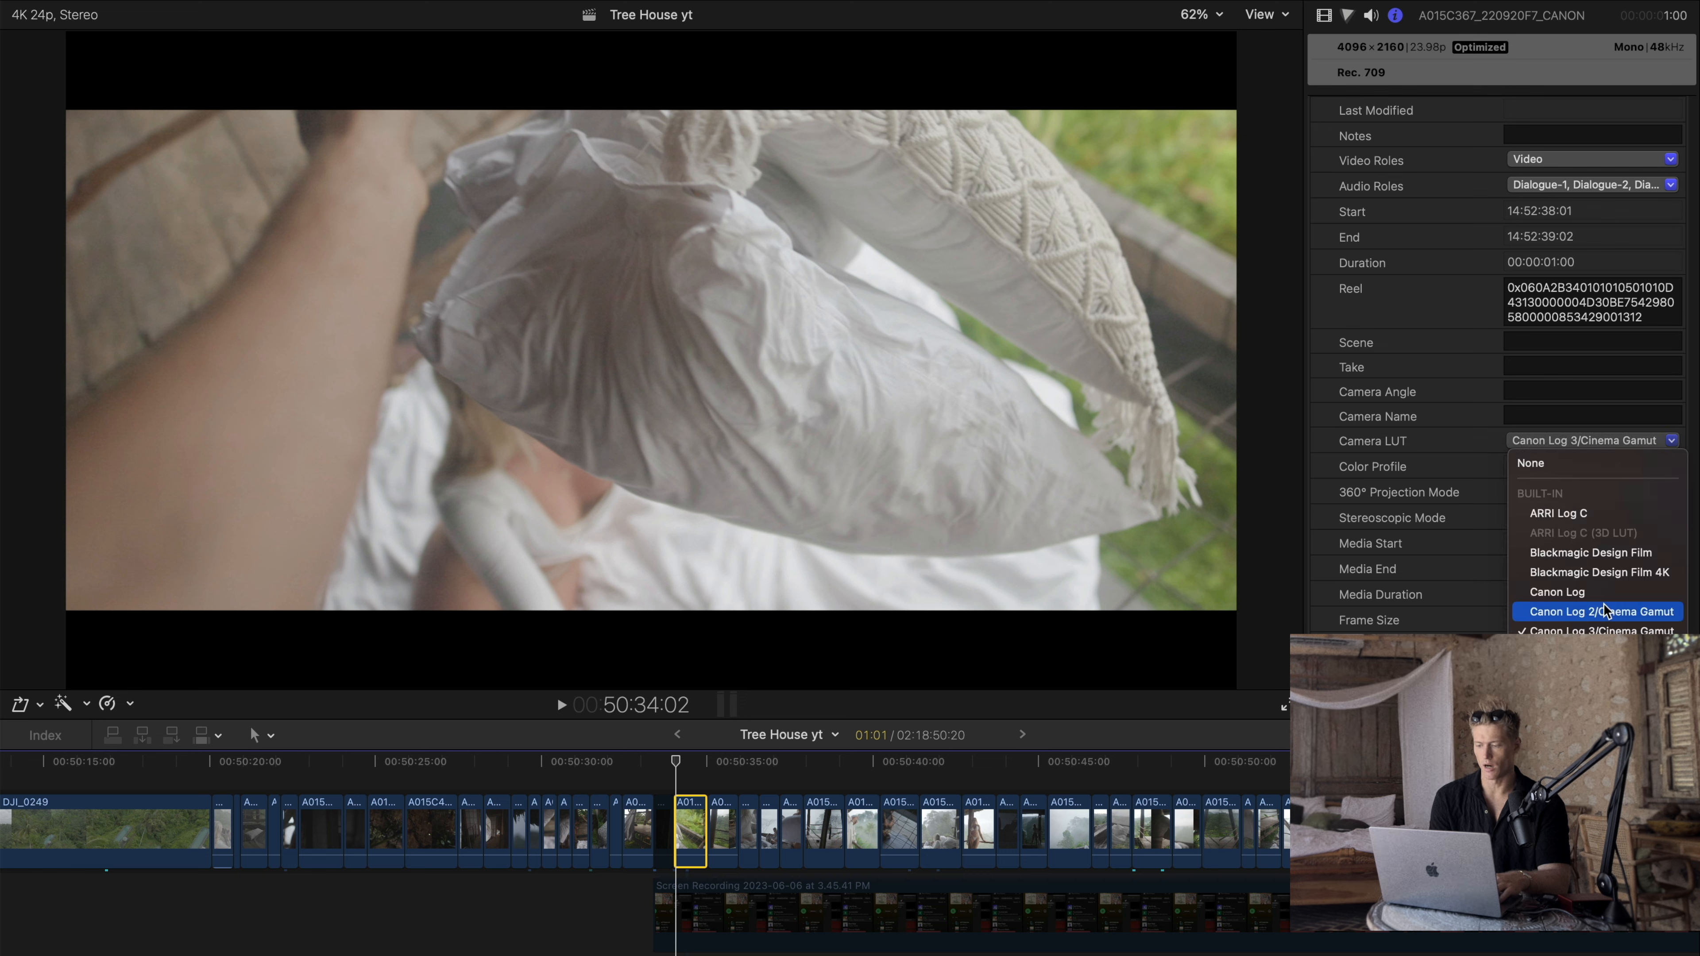
pyautogui.click(1607, 611)
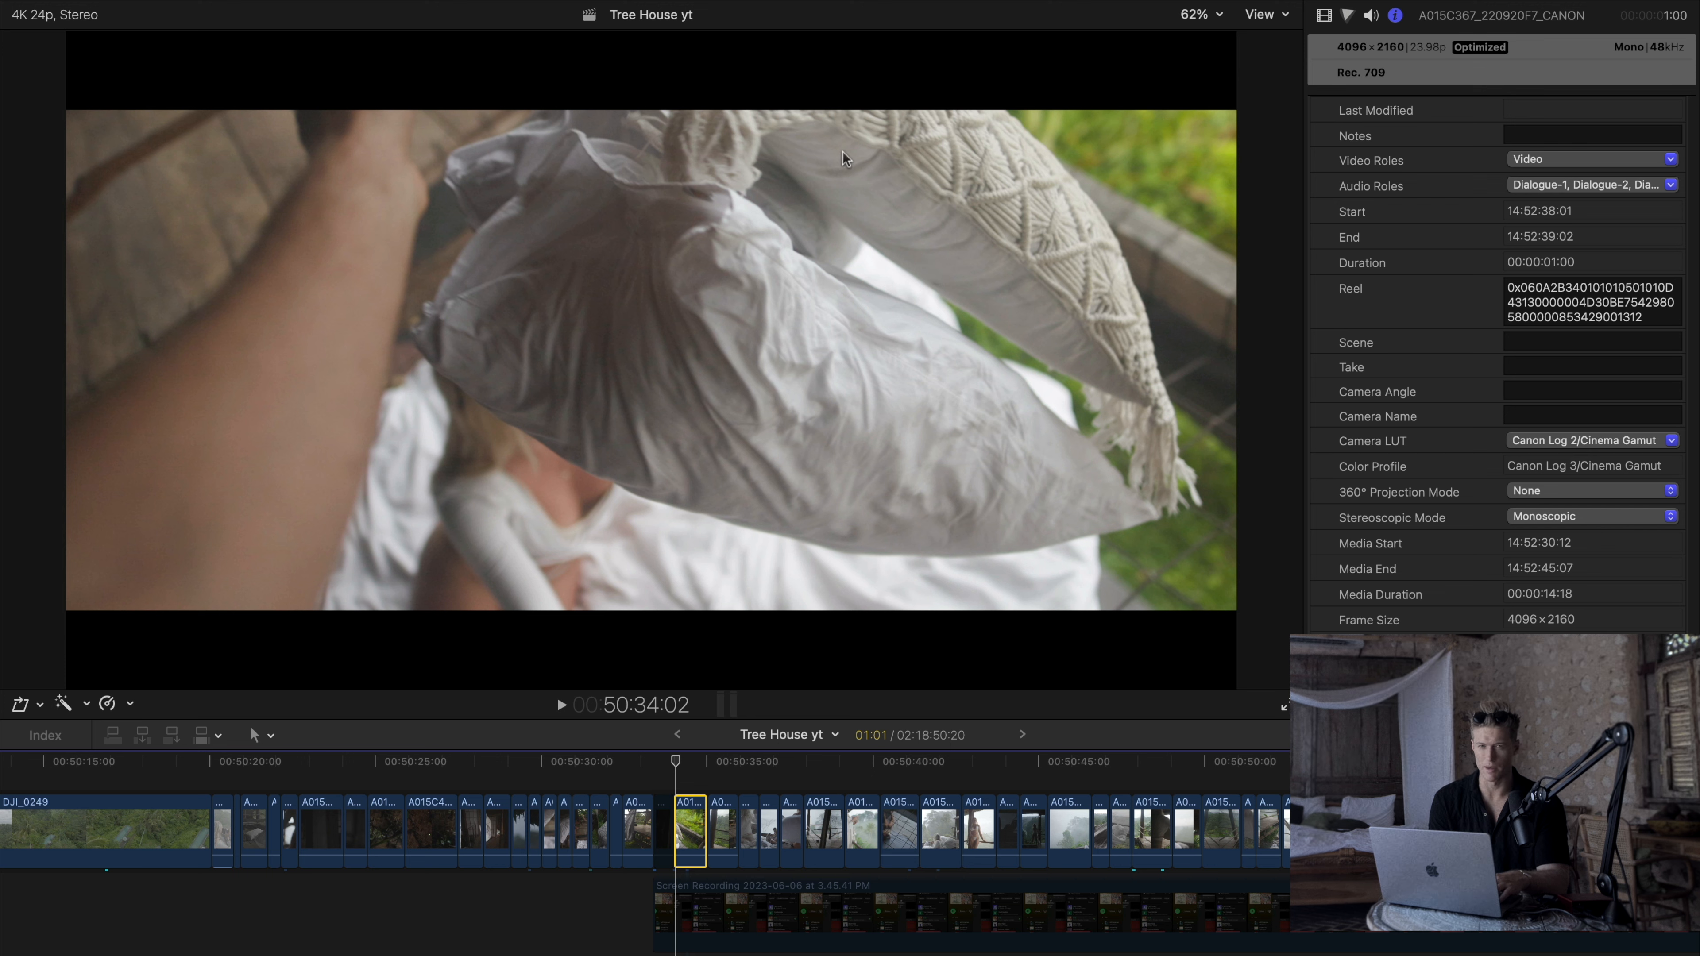
pyautogui.click(1564, 439)
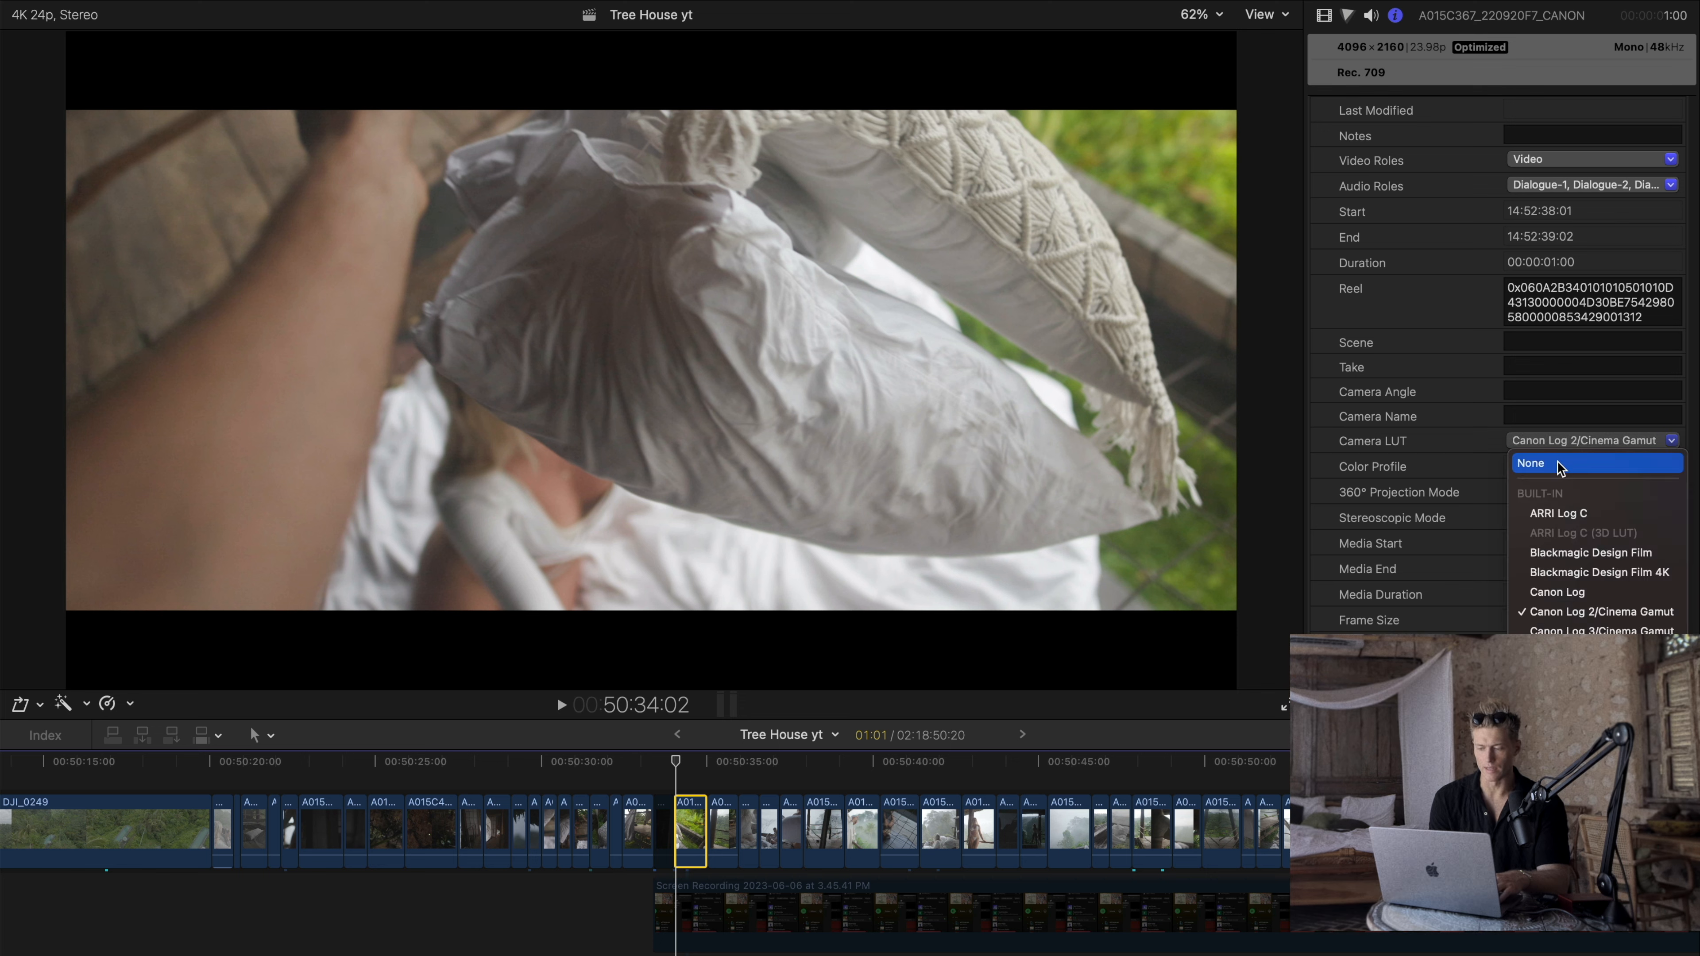
pyautogui.click(1600, 583)
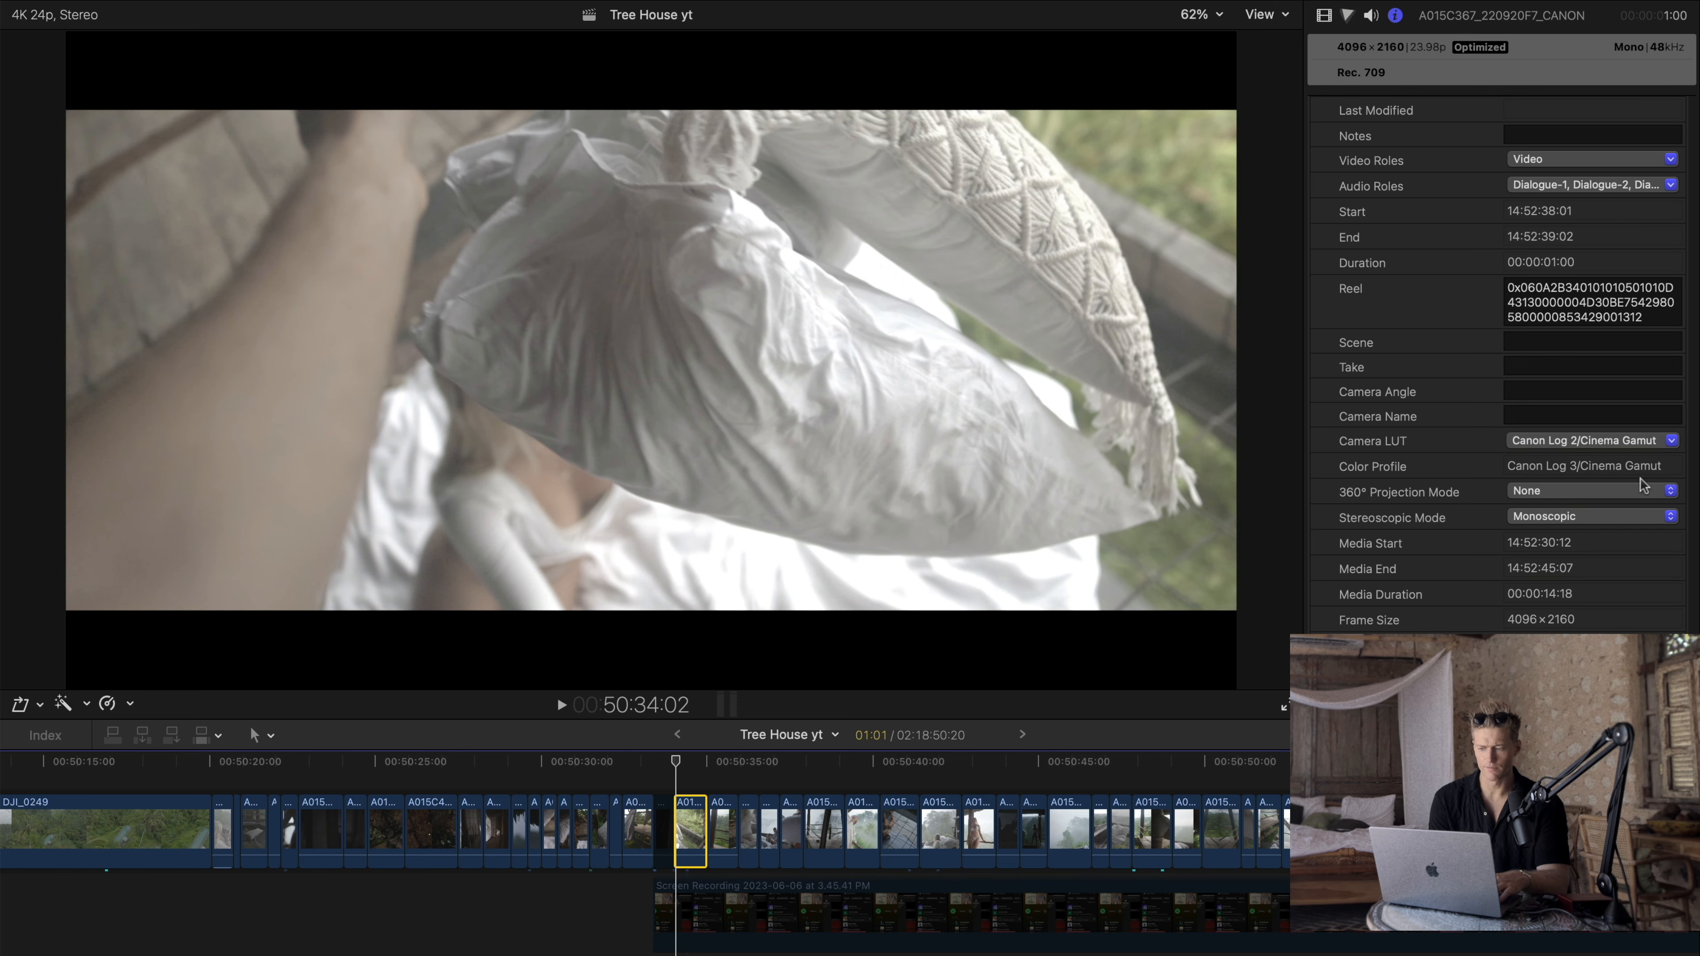
pyautogui.click(1609, 435)
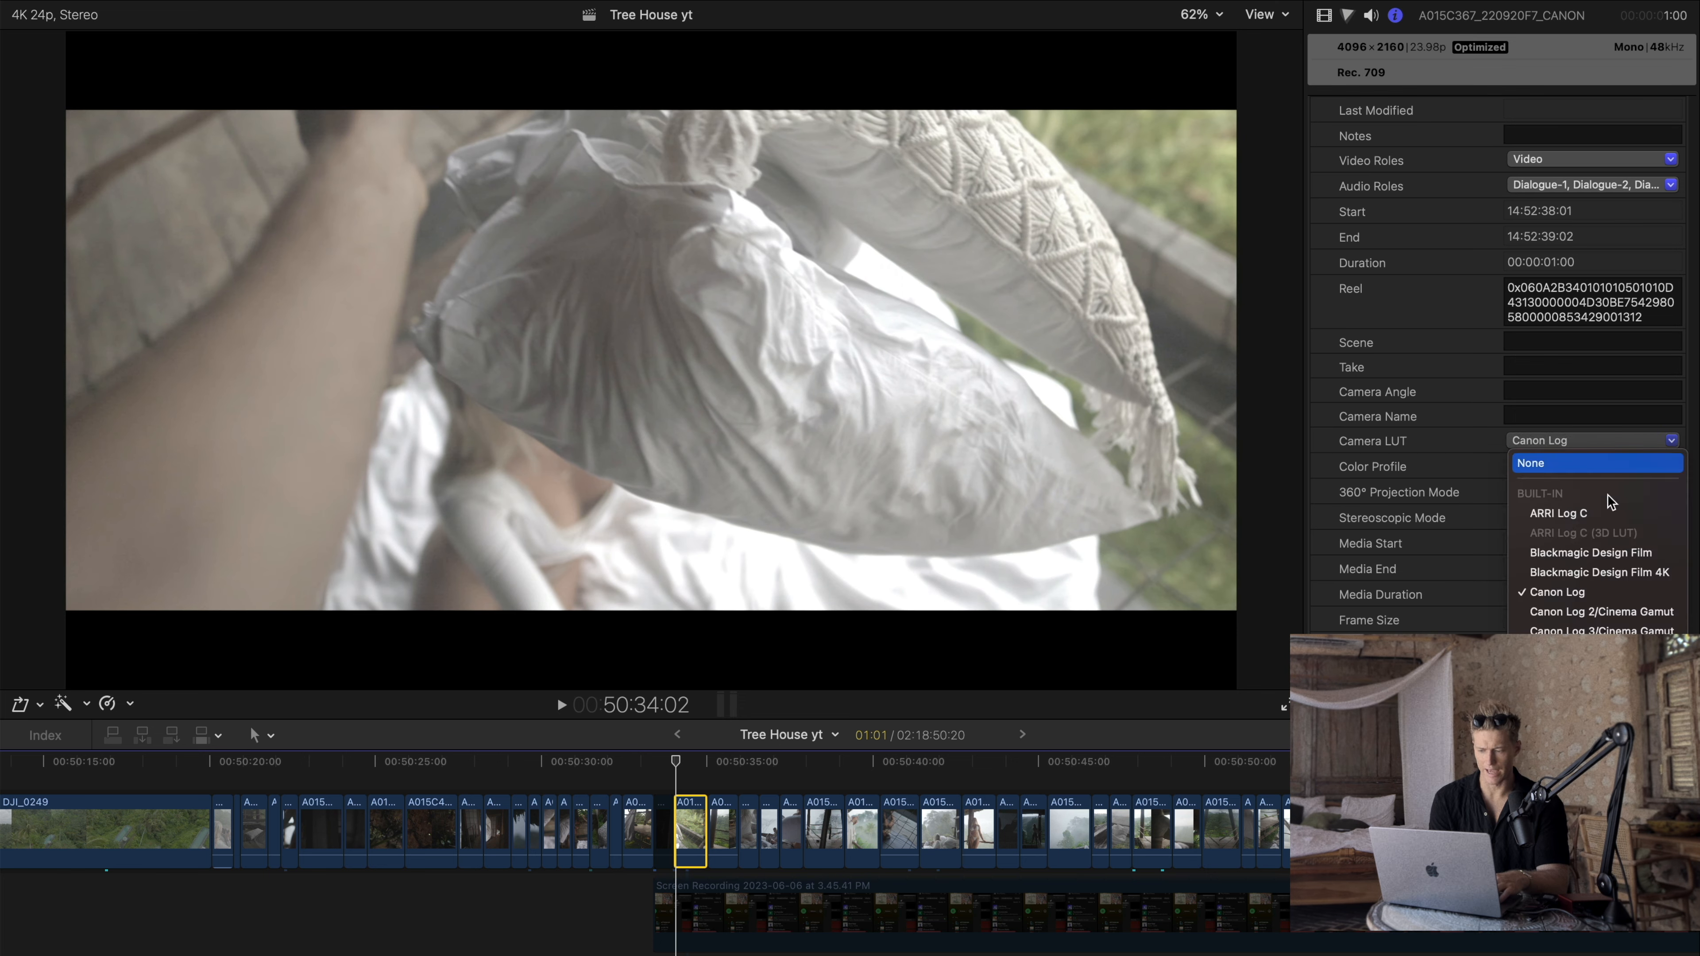
pyautogui.click(1599, 607)
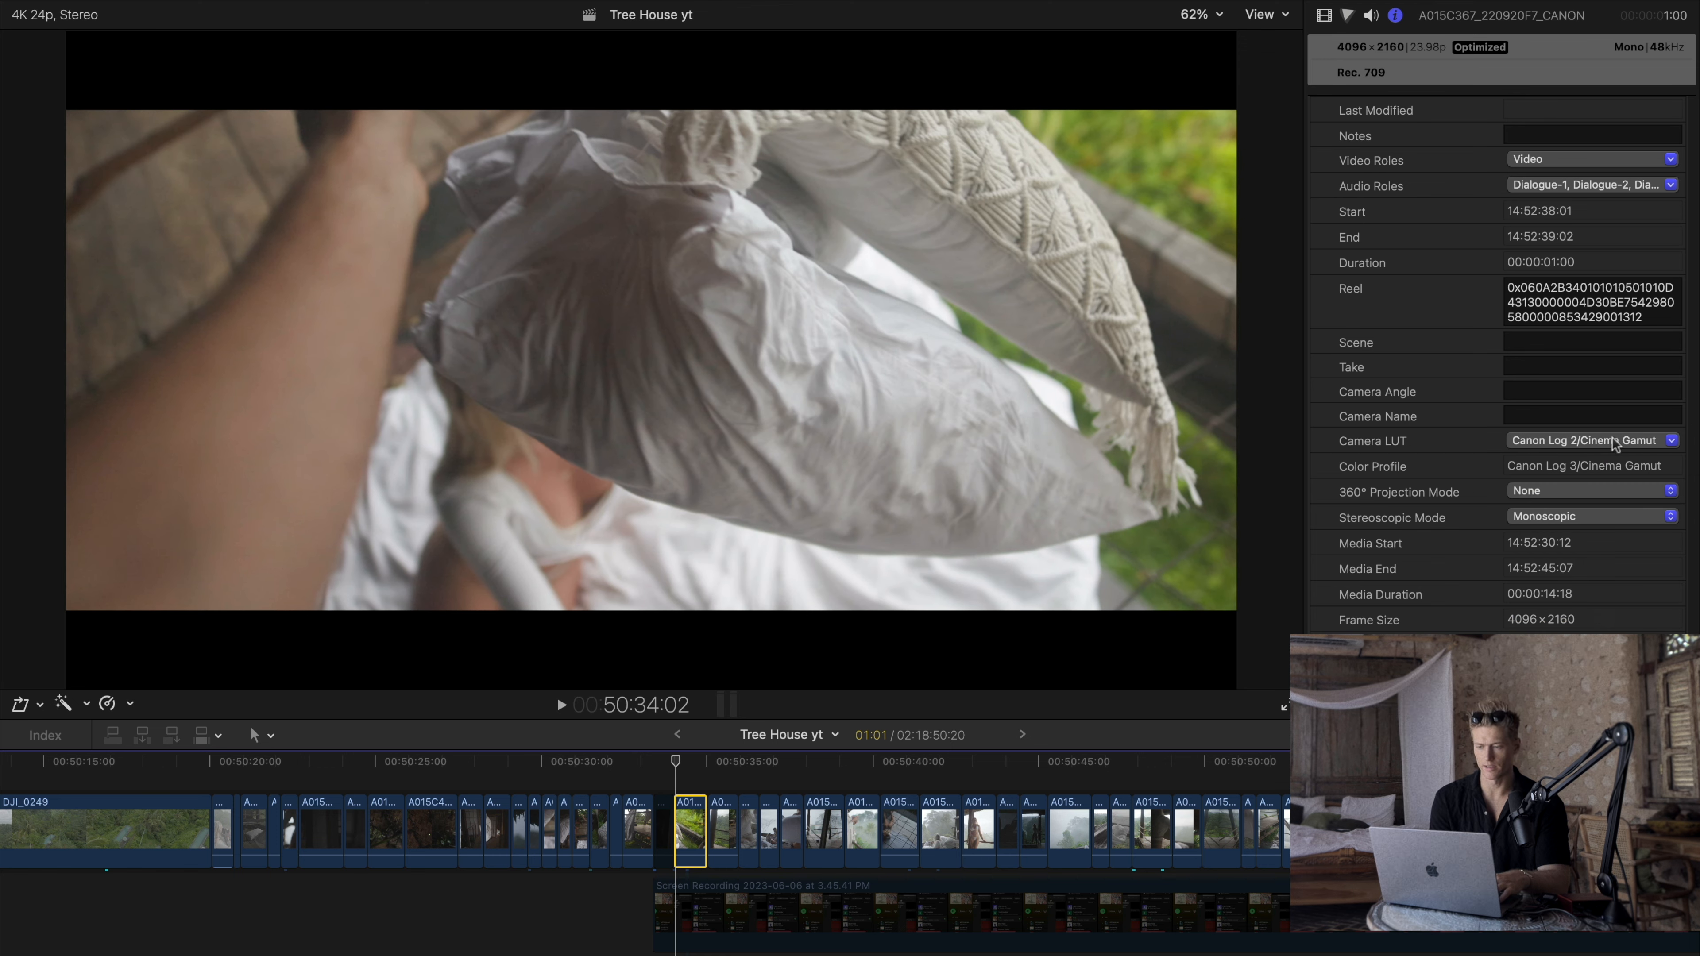
# Step: Toggle the clip's effects to compare the LUT-only image with the grade, leaving all effects enabled
pyautogui.click(1323, 16)
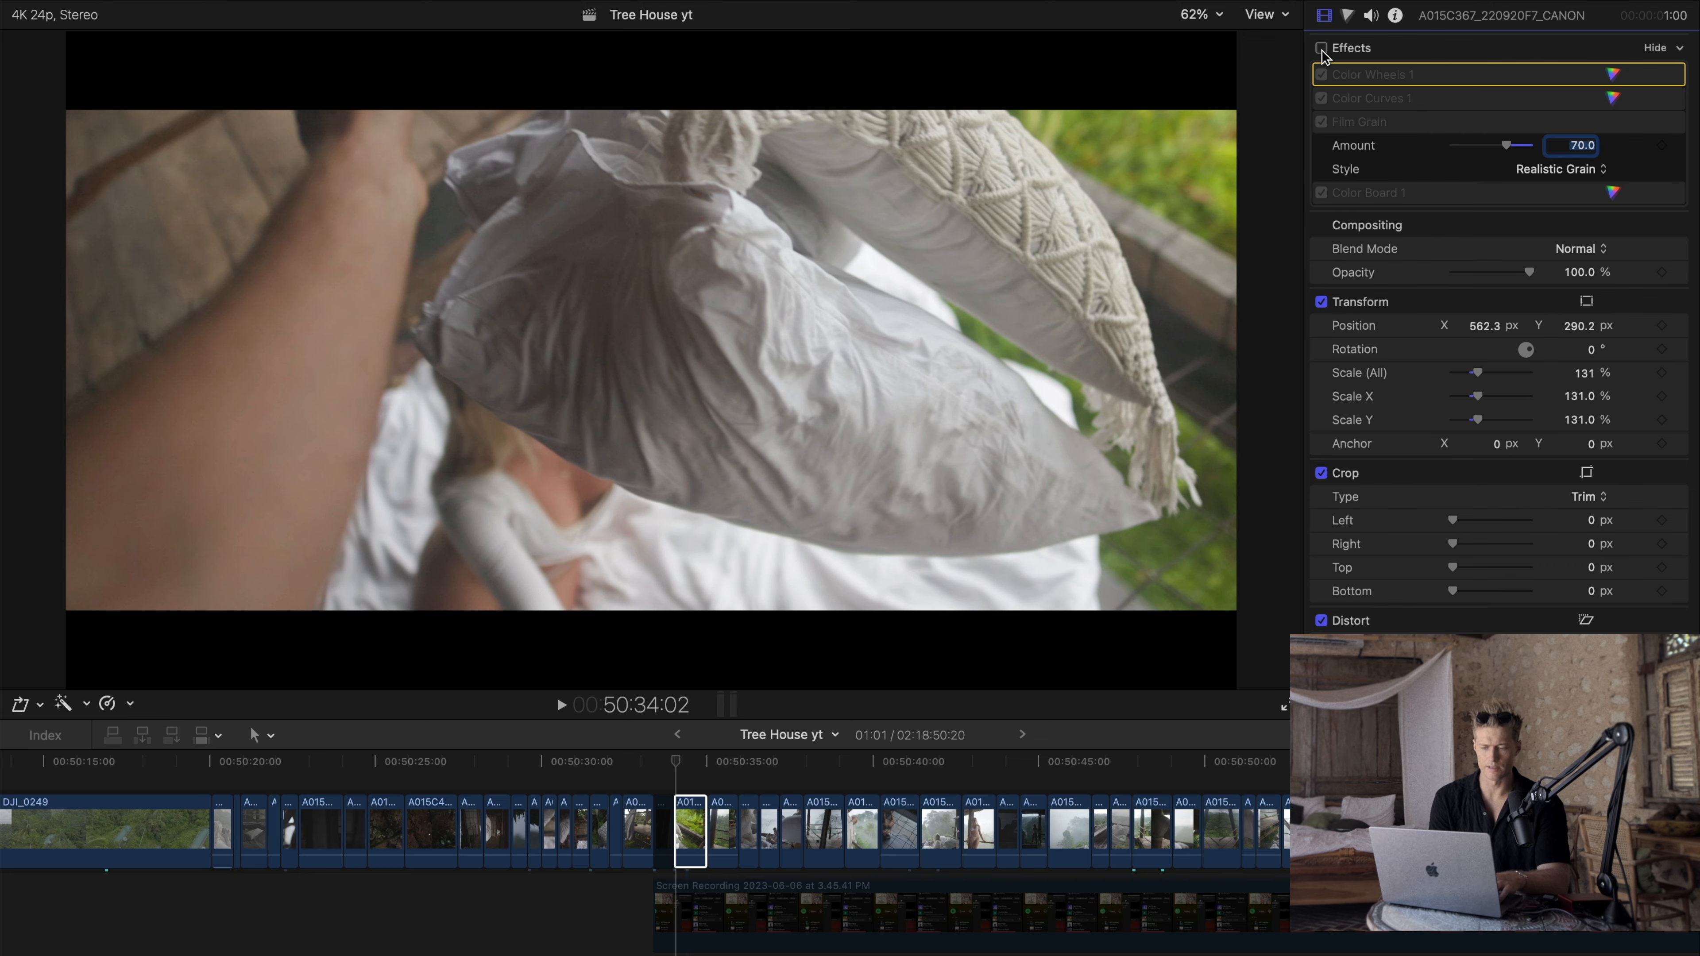
pyautogui.click(1321, 49)
pyautogui.click(1321, 48)
pyautogui.click(1321, 49)
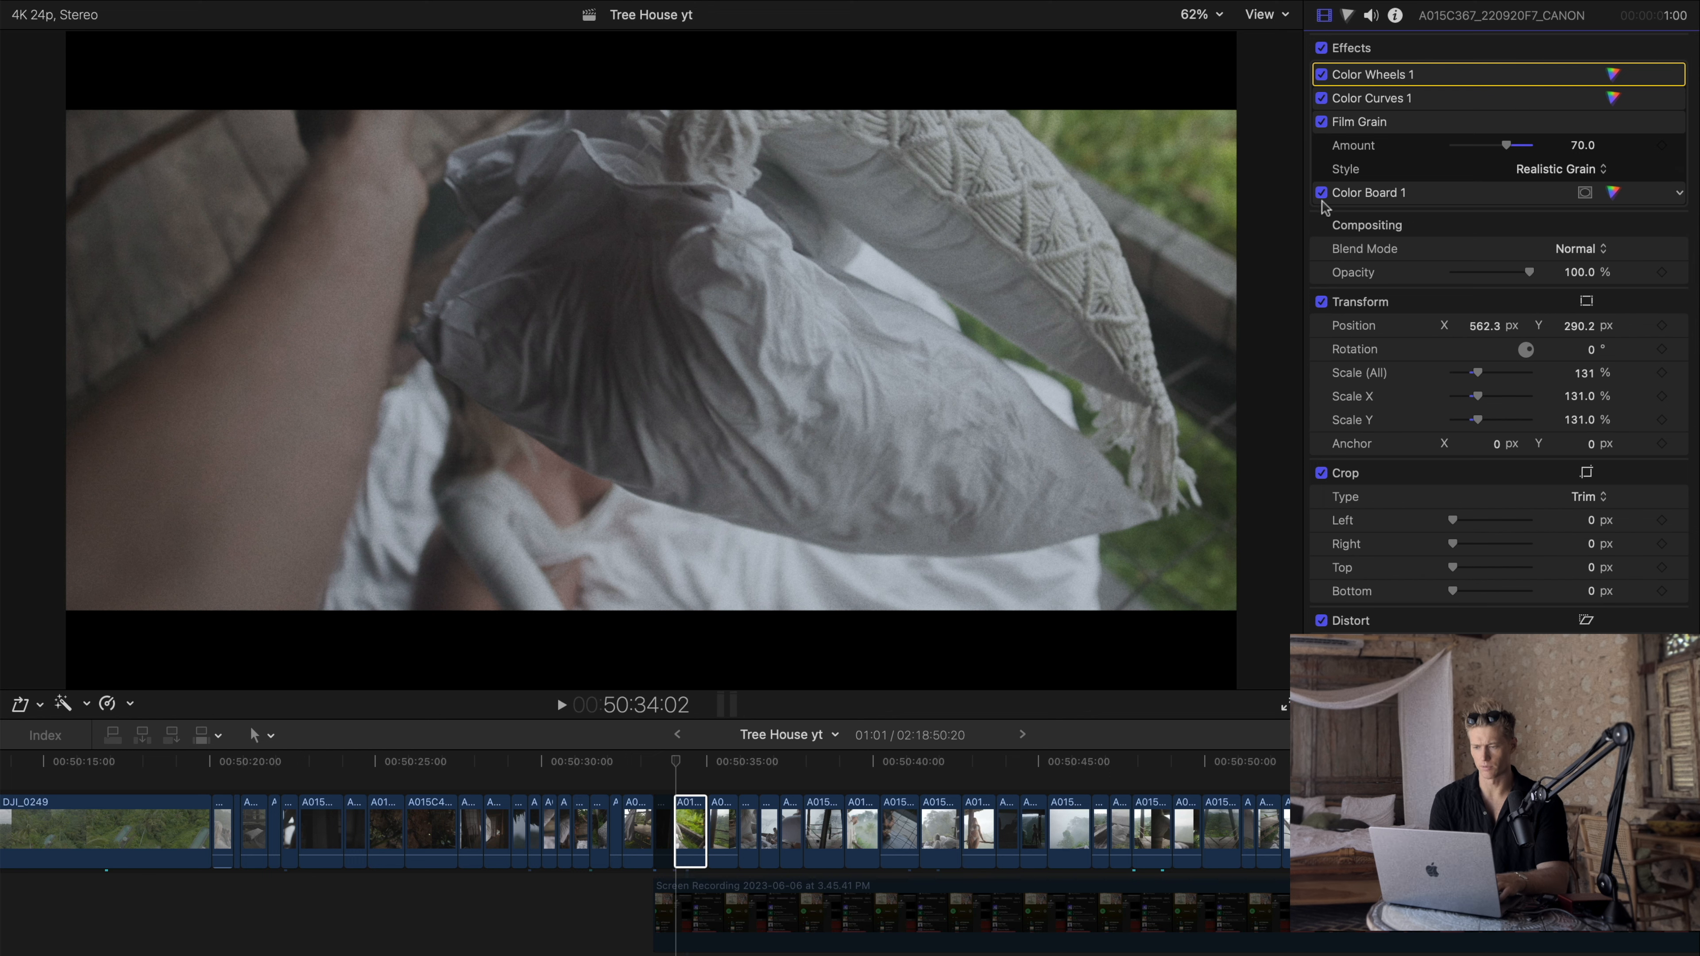
# Step: Delete Color Board 1 from the clip's effects and disable Film Grain and Color Curves 1, keeping Color Wheels 1 enabled
pyautogui.click(1333, 194)
pyautogui.press('Delete')
pyautogui.click(1322, 121)
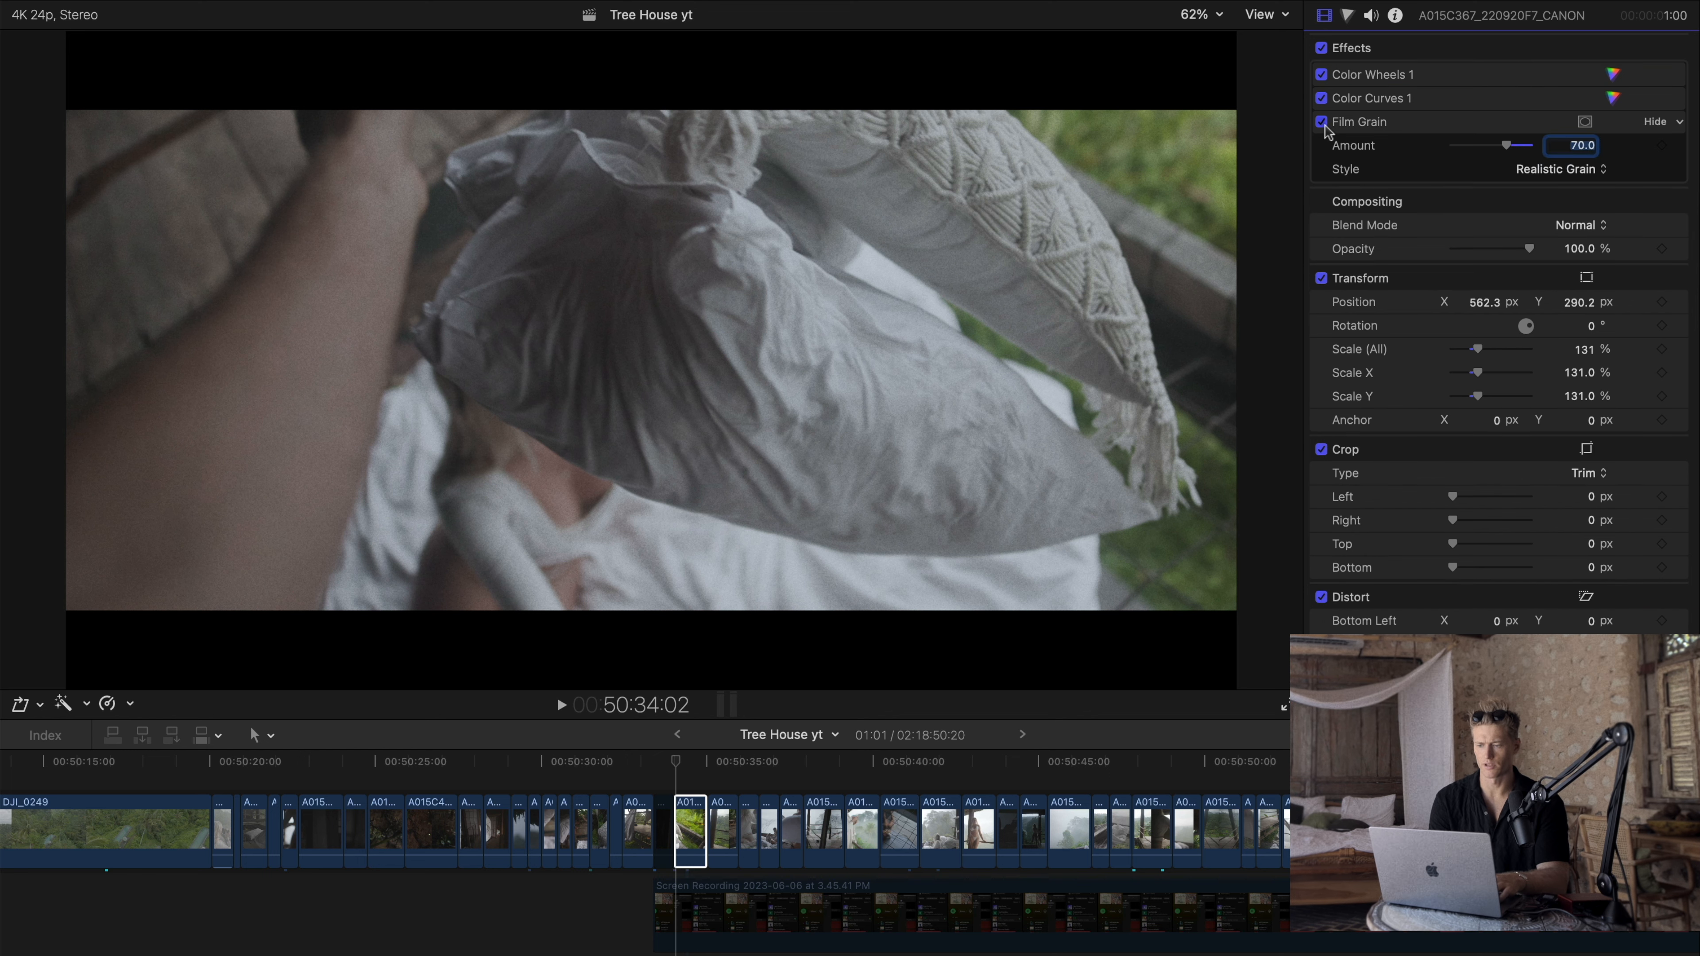
pyautogui.click(1322, 98)
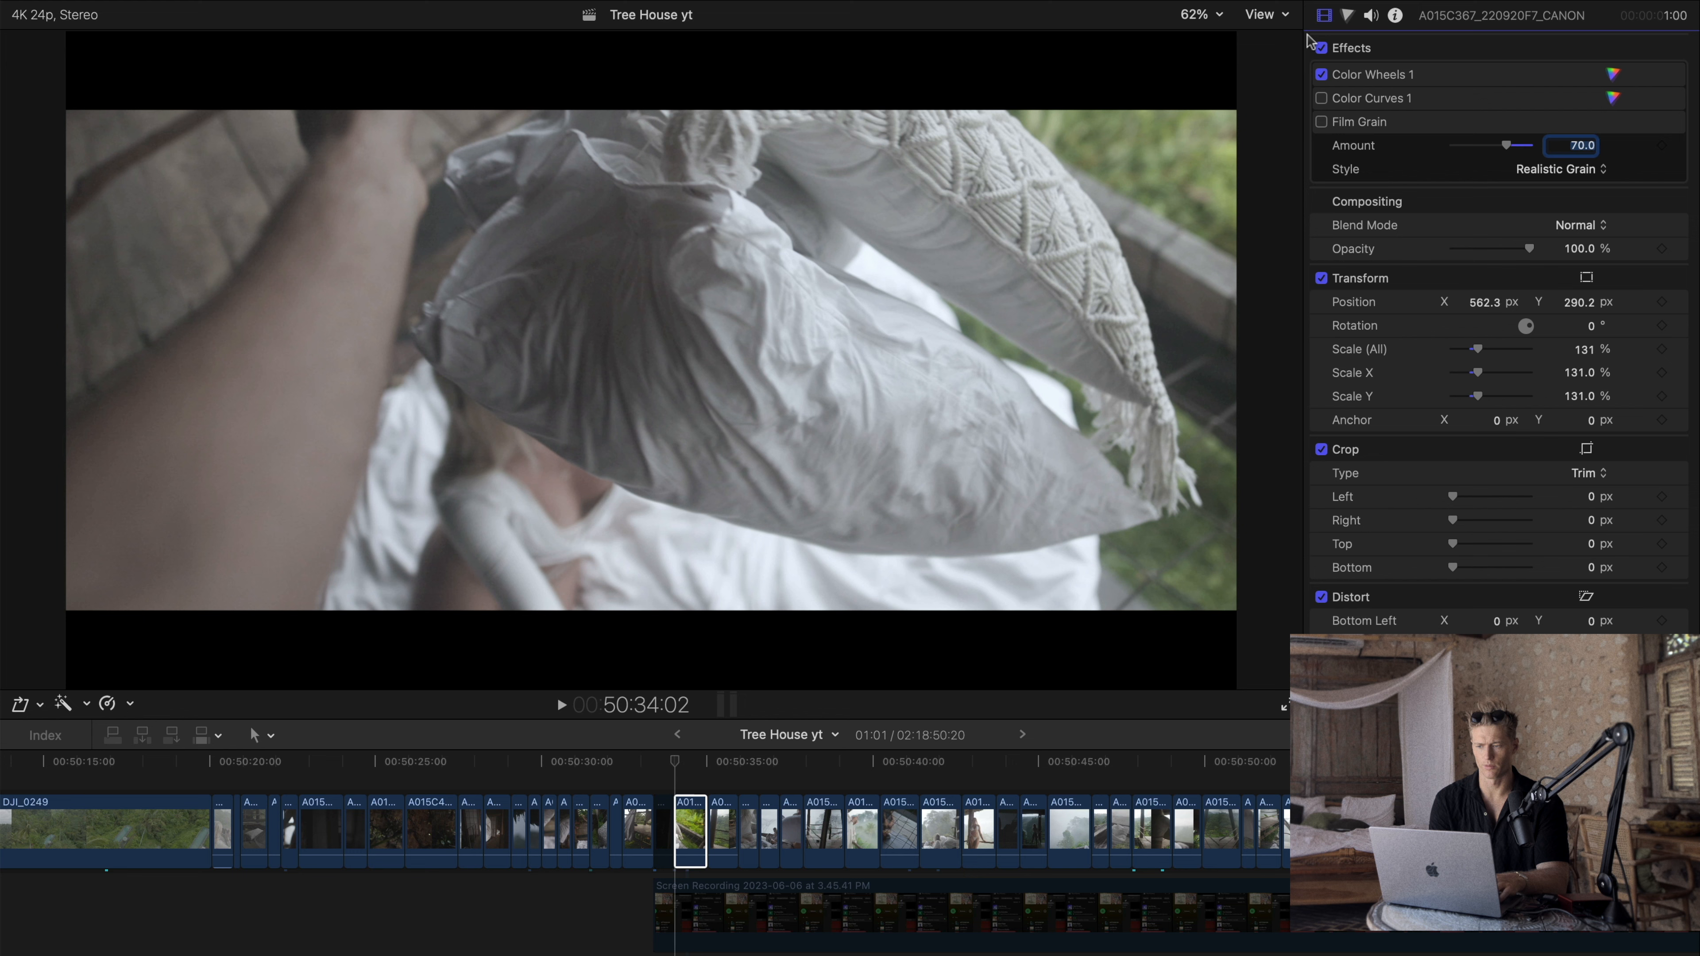
pyautogui.click(1321, 75)
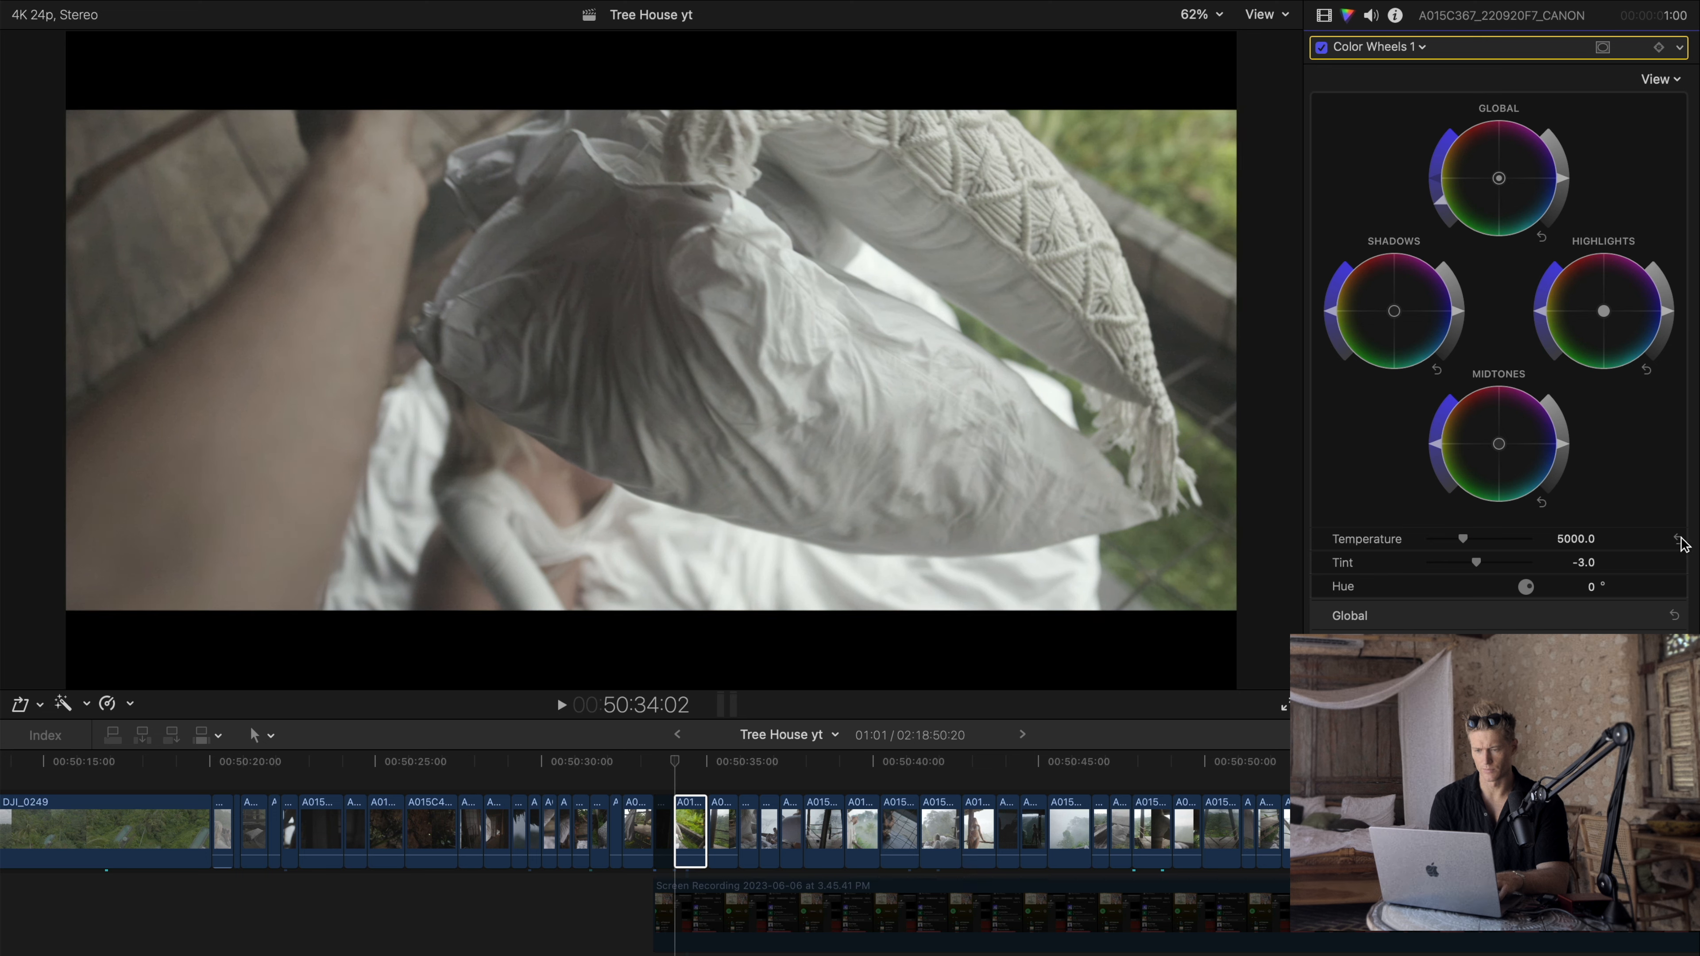
# Step: Undo the last temperature and tint changes in Color Wheels 1
pyautogui.press('super+z')
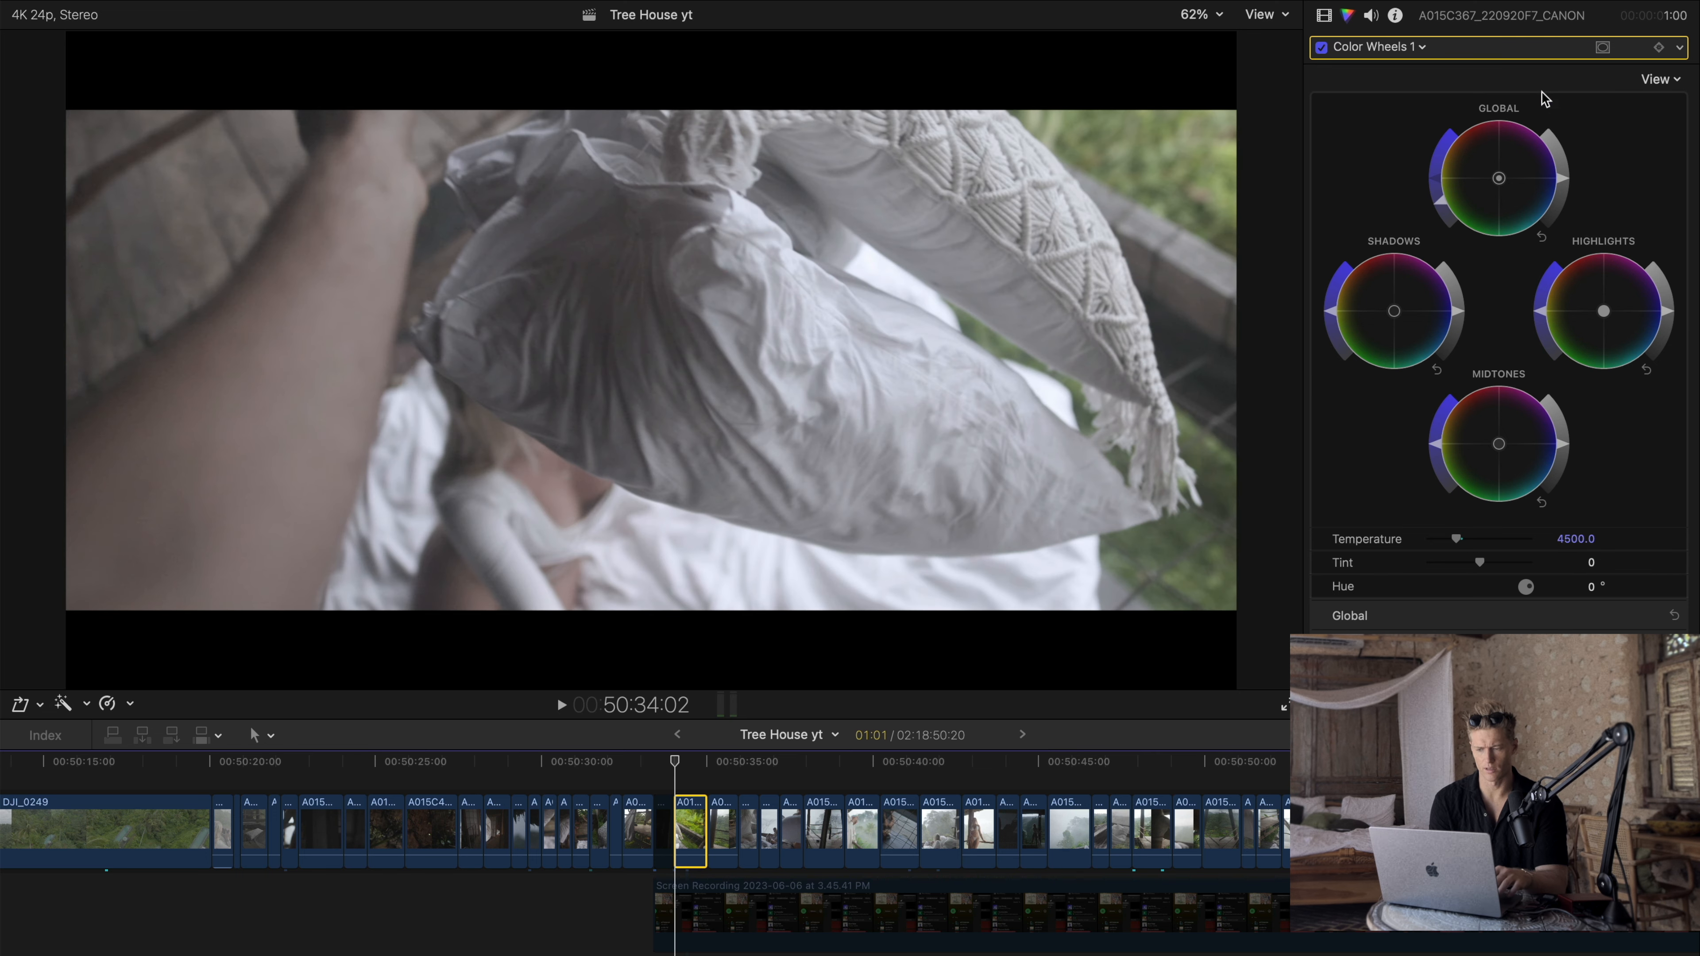
pyautogui.press('super+z')
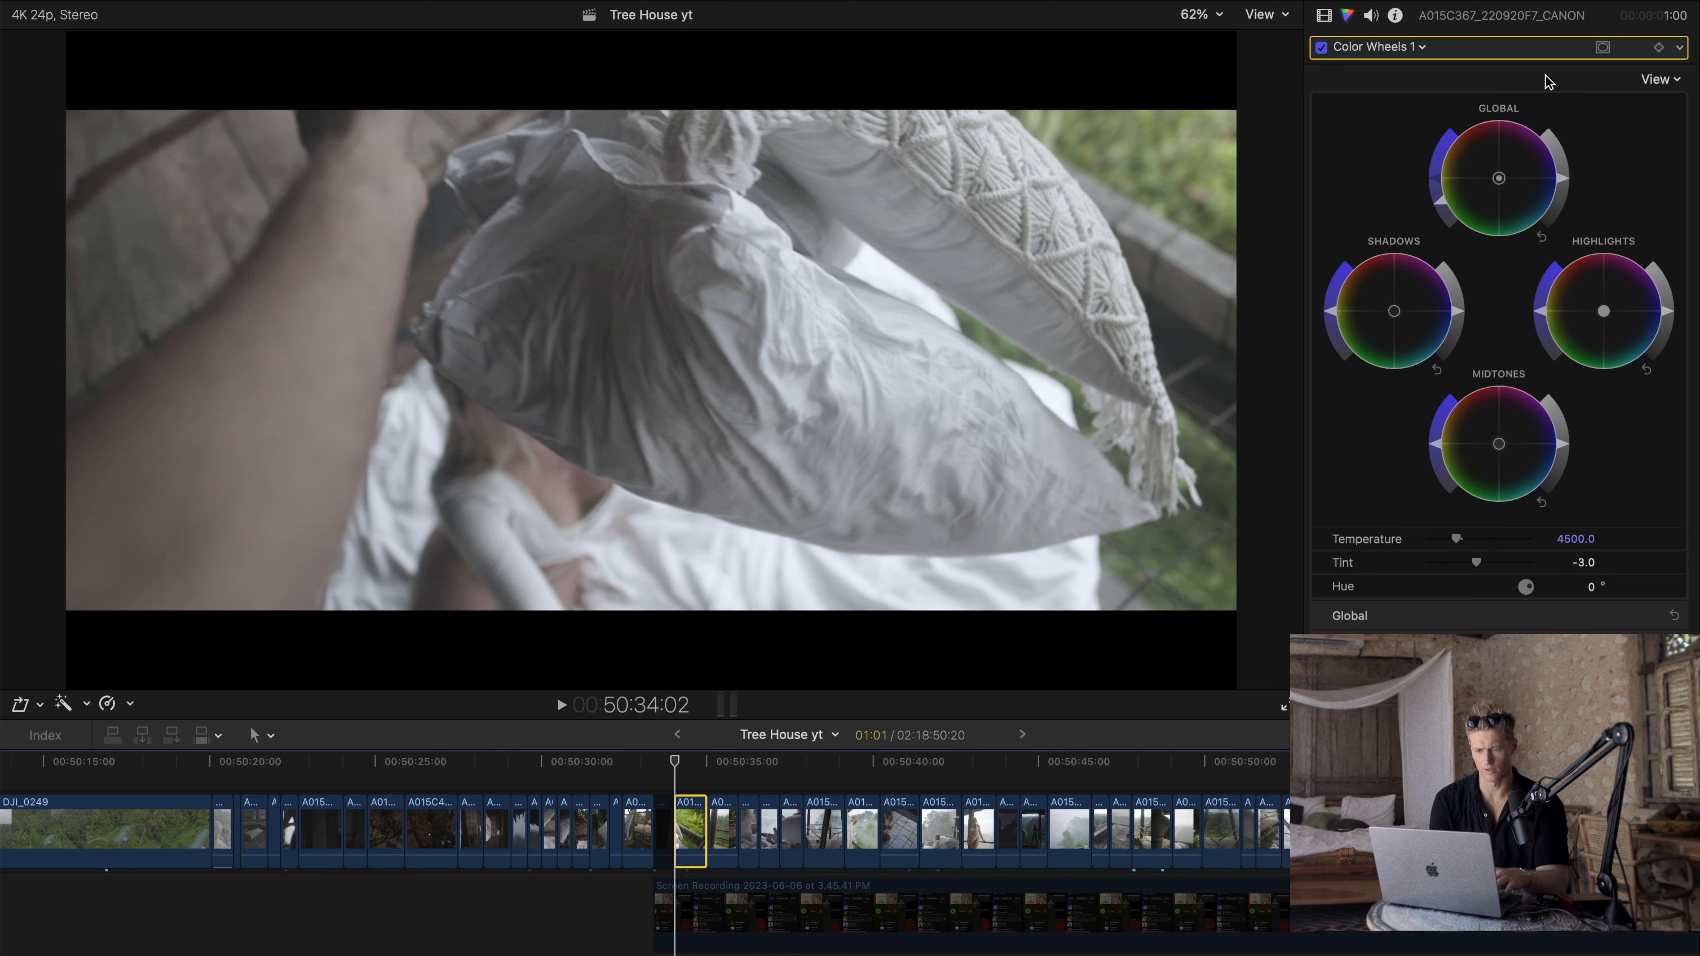
# Step: Switch Balance Color on and back off for the selected clip
pyautogui.press('super+alt+b')
pyautogui.press('super+alt+b')
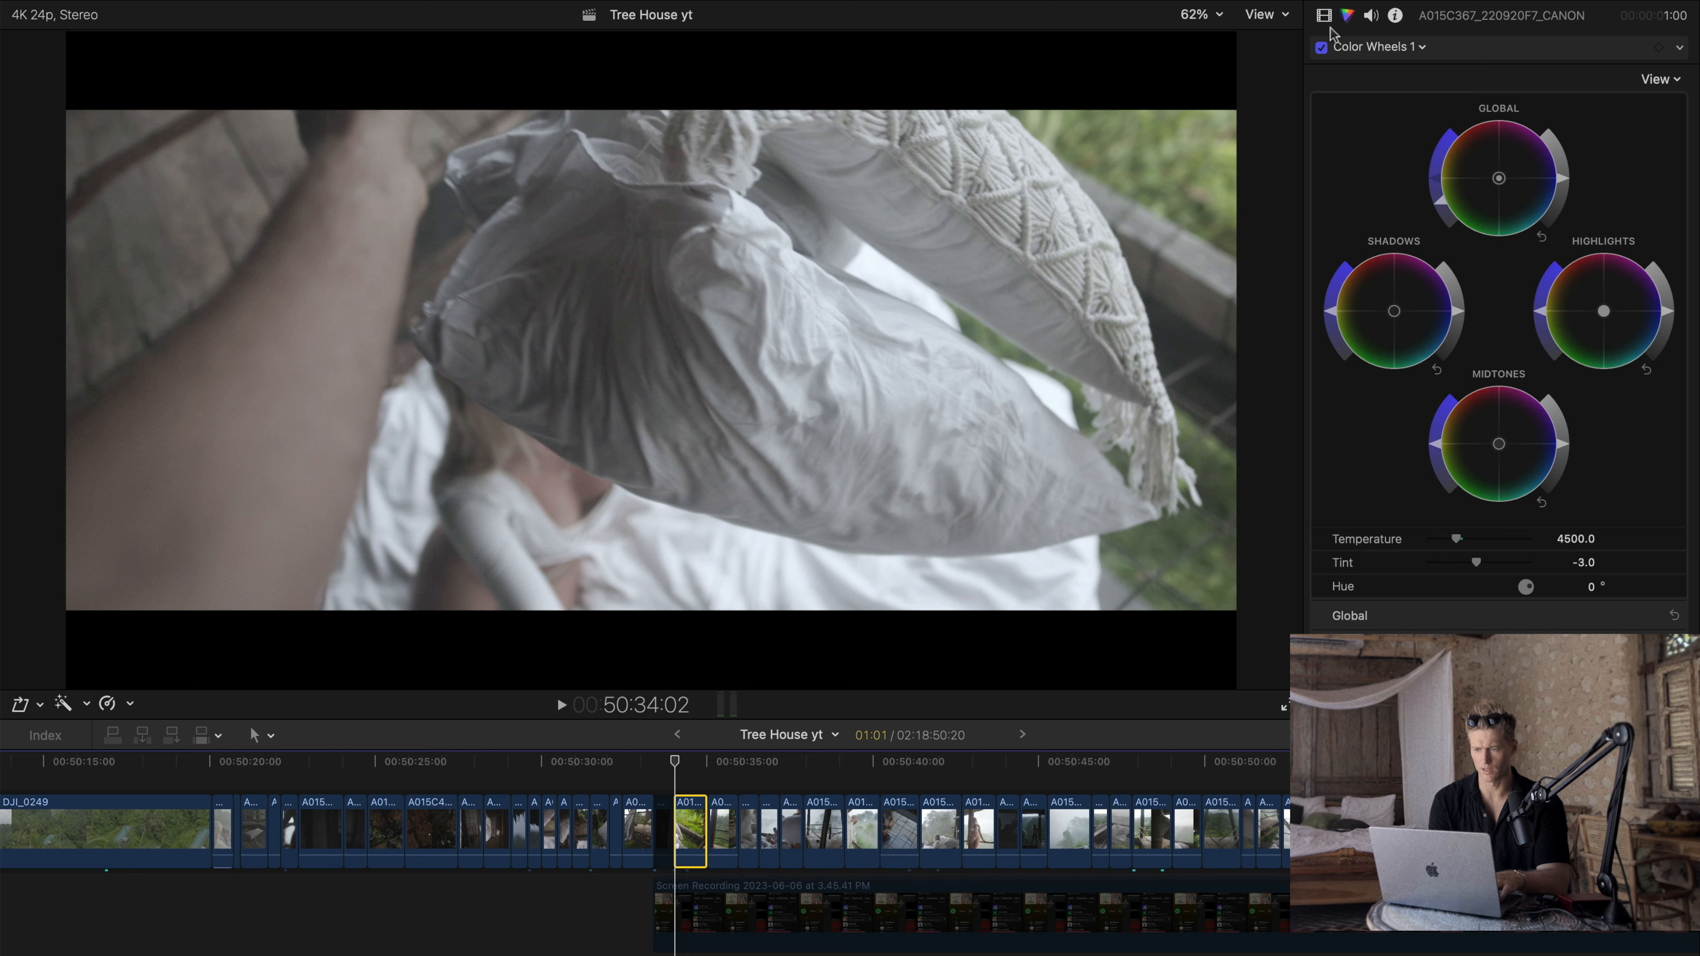
# Step: Try moving Color Curves 1 above Color Wheels 1 in the clip's effects order, and undo the move
pyautogui.click(1323, 14)
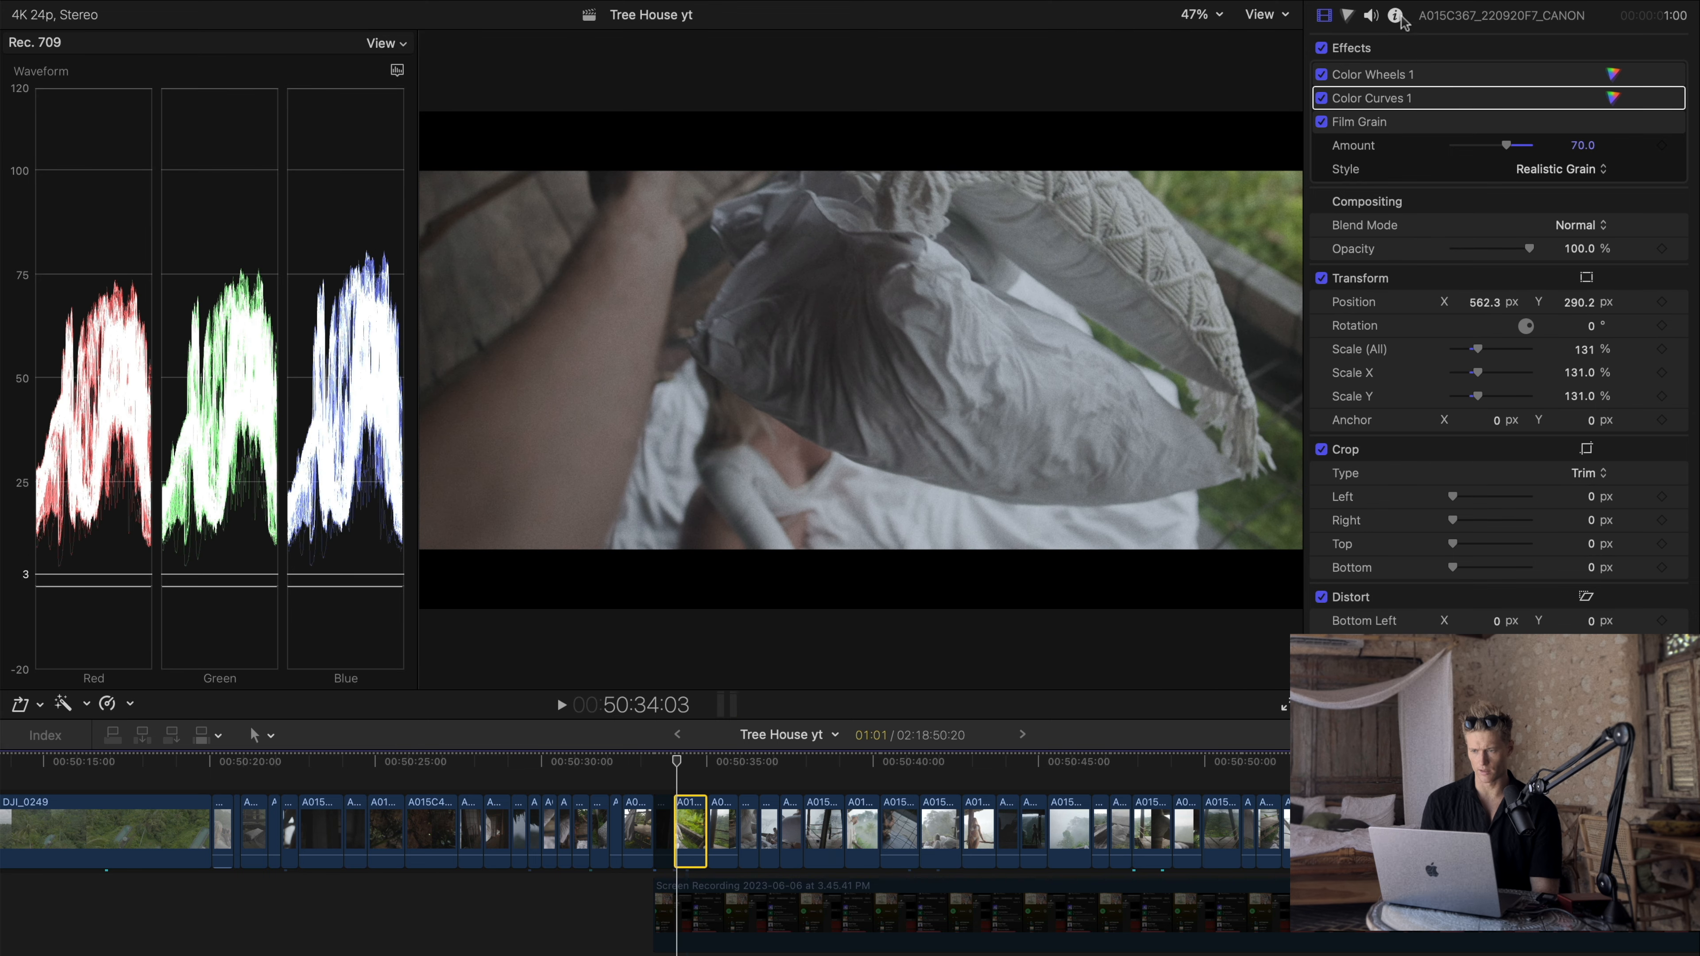
pyautogui.click(1347, 14)
pyautogui.click(1327, 17)
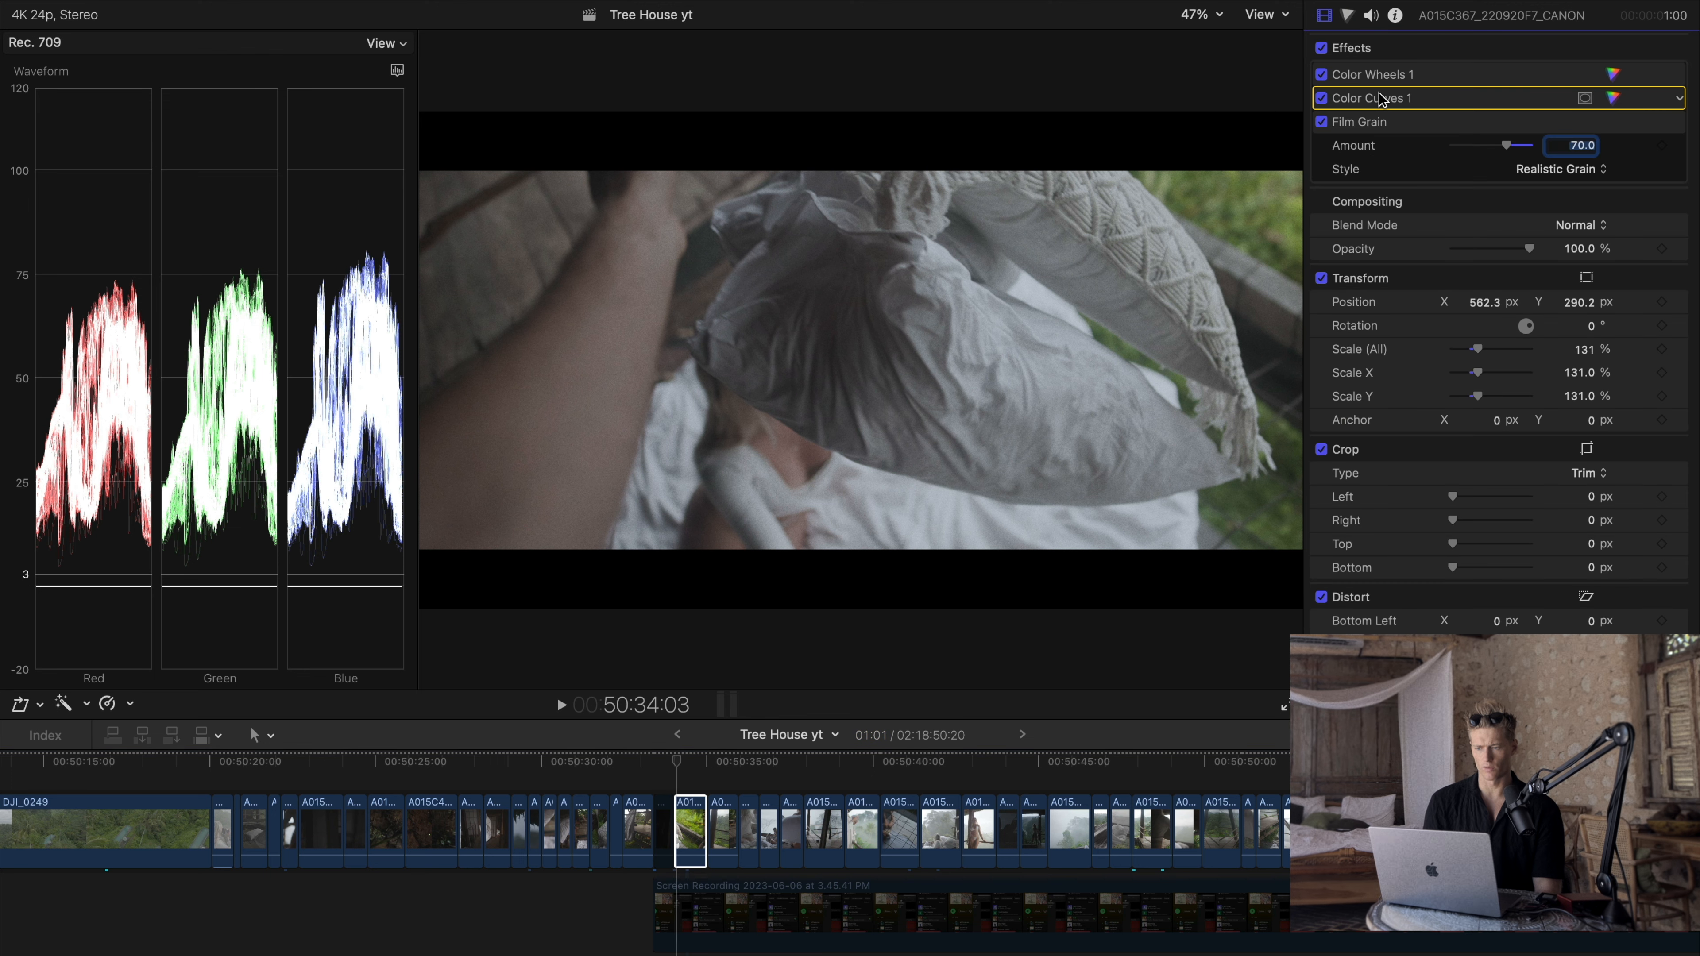
pyautogui.moveTo(1381, 100); pyautogui.dragTo(1377, 73)
pyautogui.press('super+z')
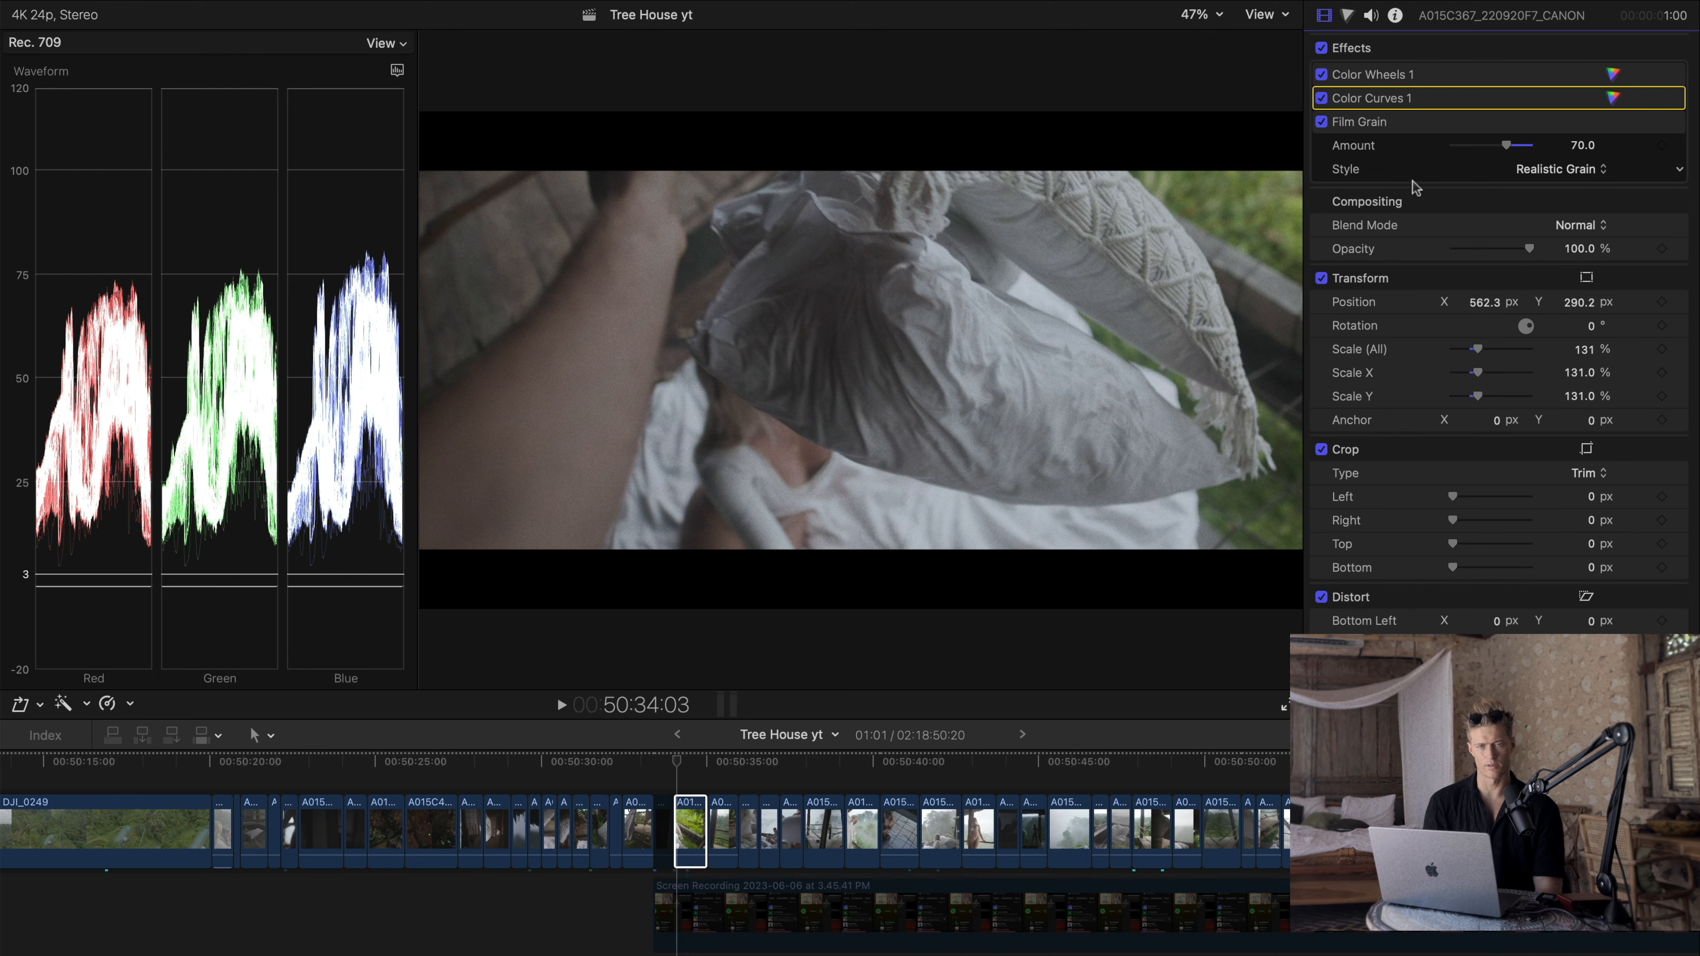
# Step: Try to delete the Film Grain effect from the clip and to reposition it in the effects list
pyautogui.click(1424, 169)
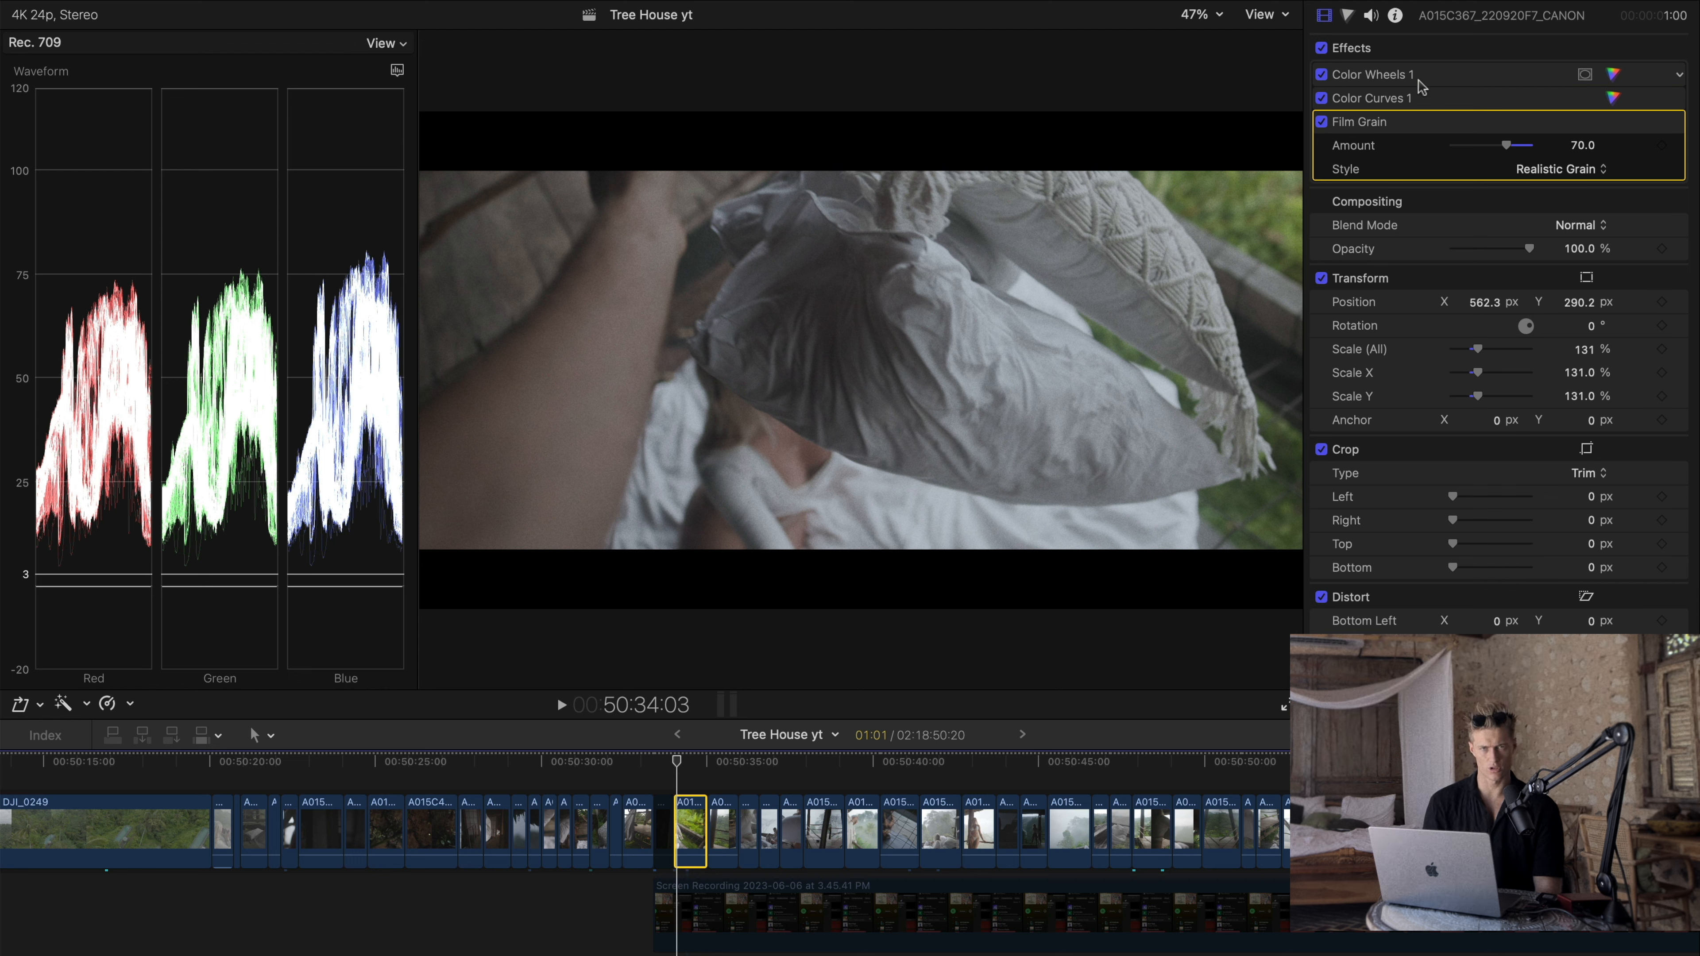
pyautogui.click(1415, 124)
pyautogui.press('Delete')
pyautogui.moveTo(1414, 124); pyautogui.dragTo(1423, 226)
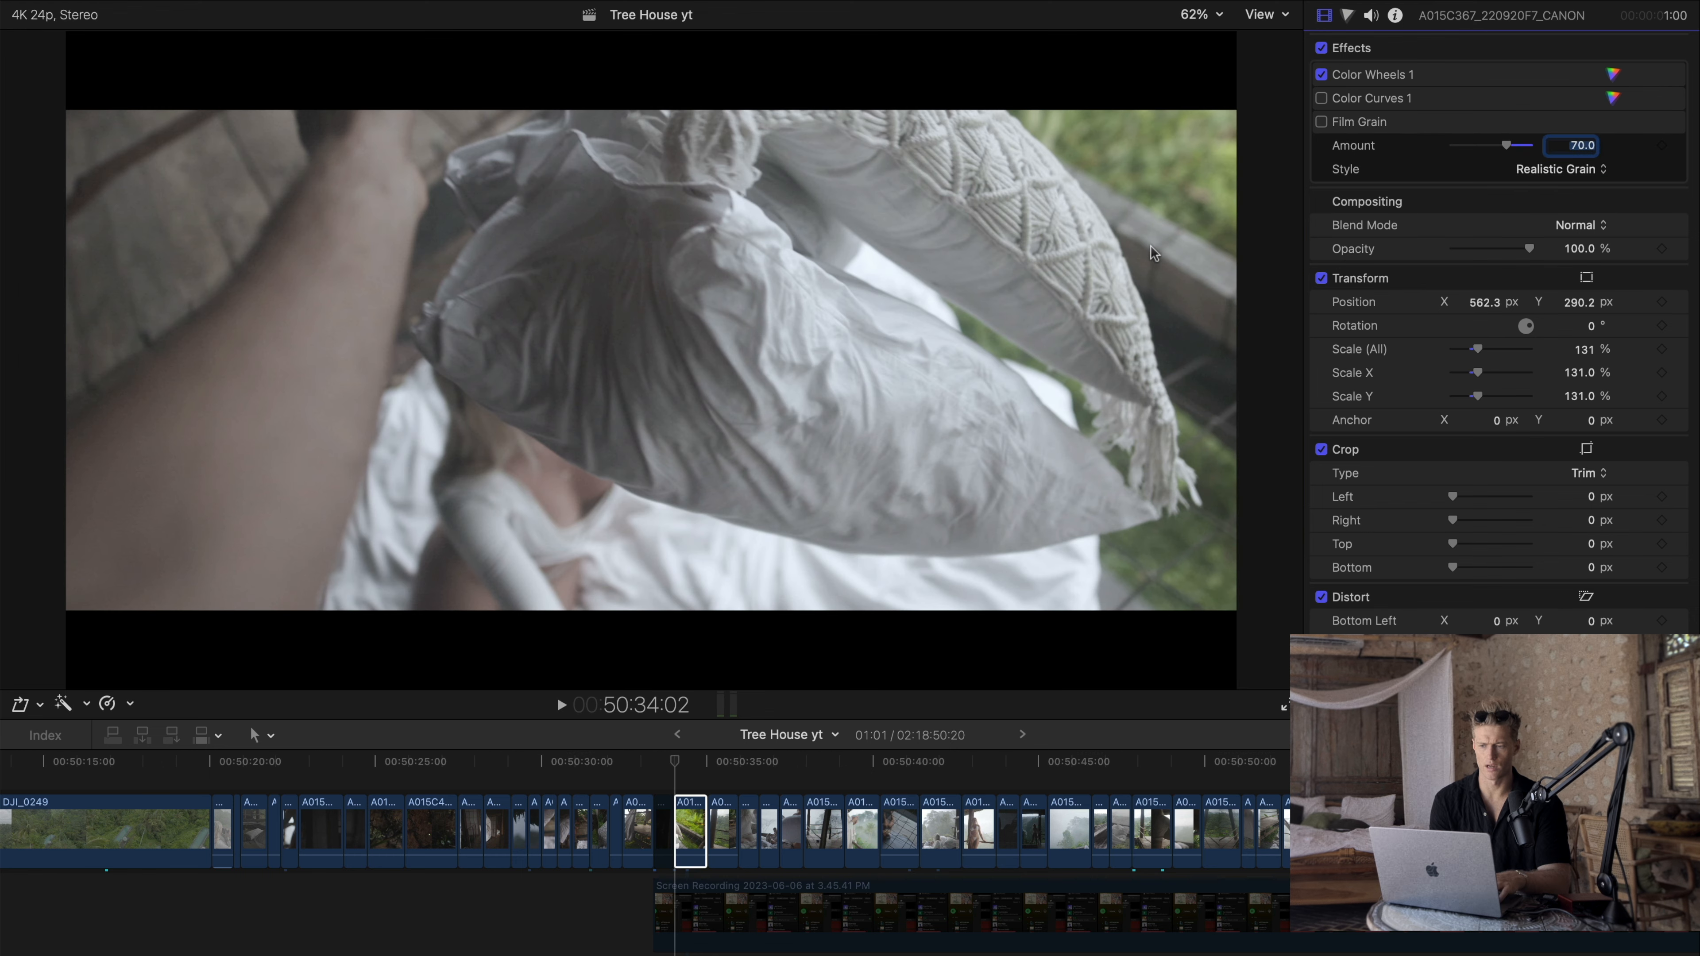
# Step: Show the video scopes, examine the clip's highlight and shadow levels on the RGB waveform, and hide the scopes again
pyautogui.click(1267, 16)
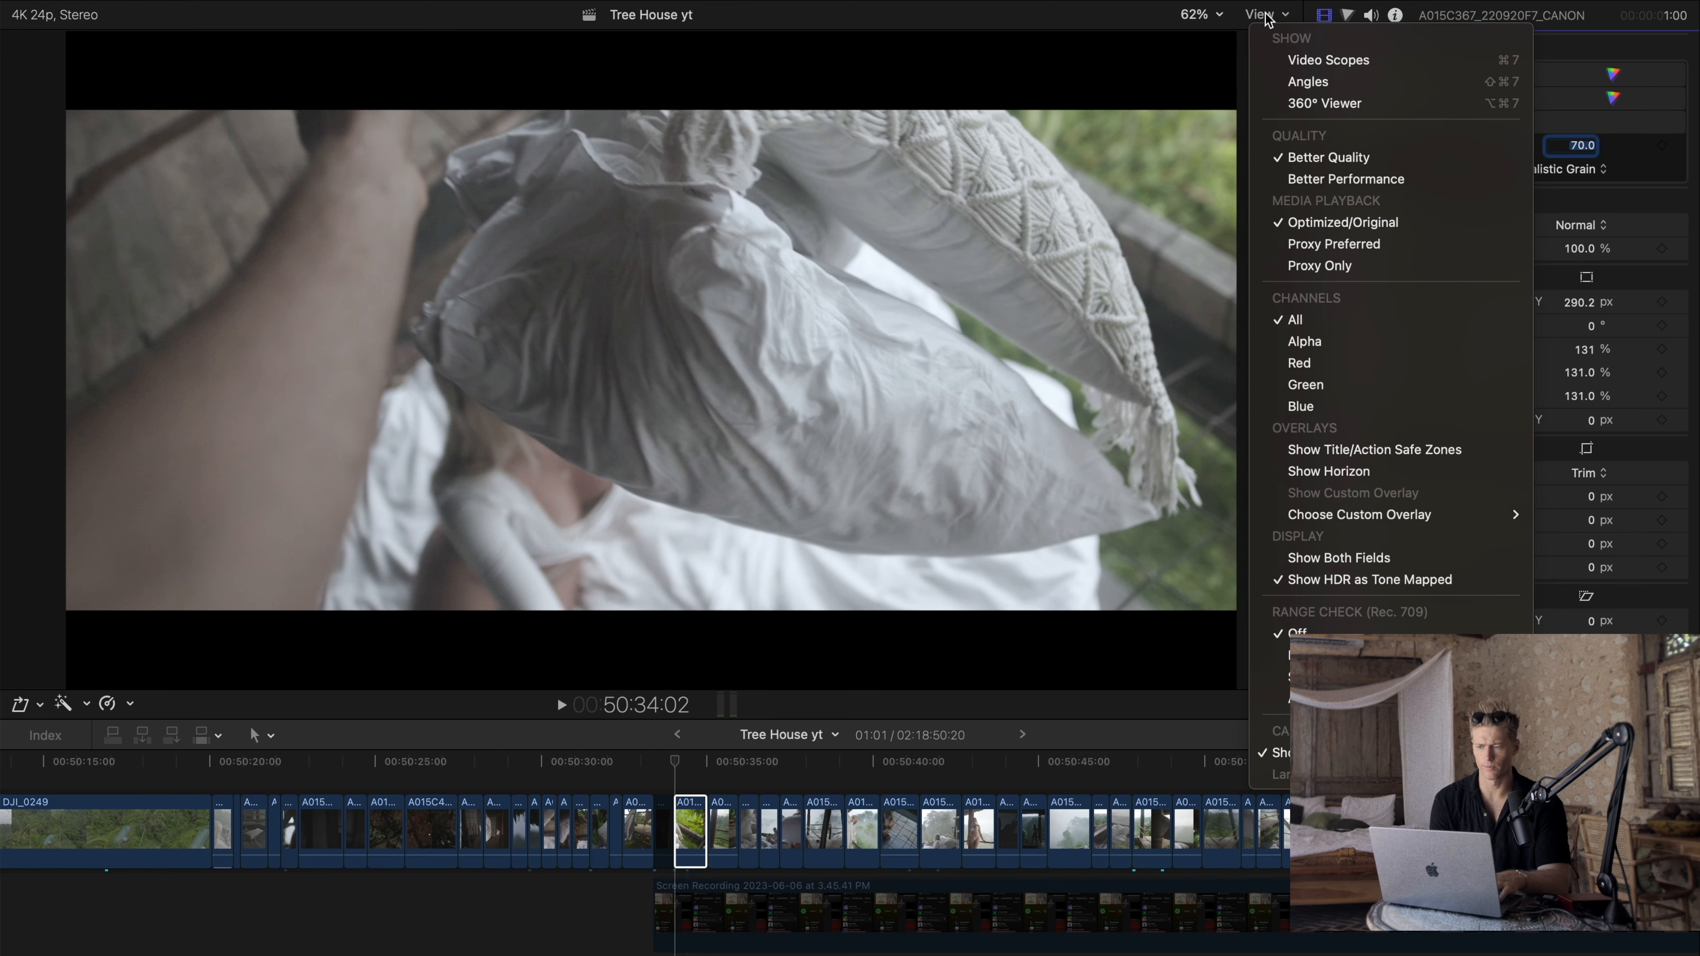
pyautogui.click(1365, 60)
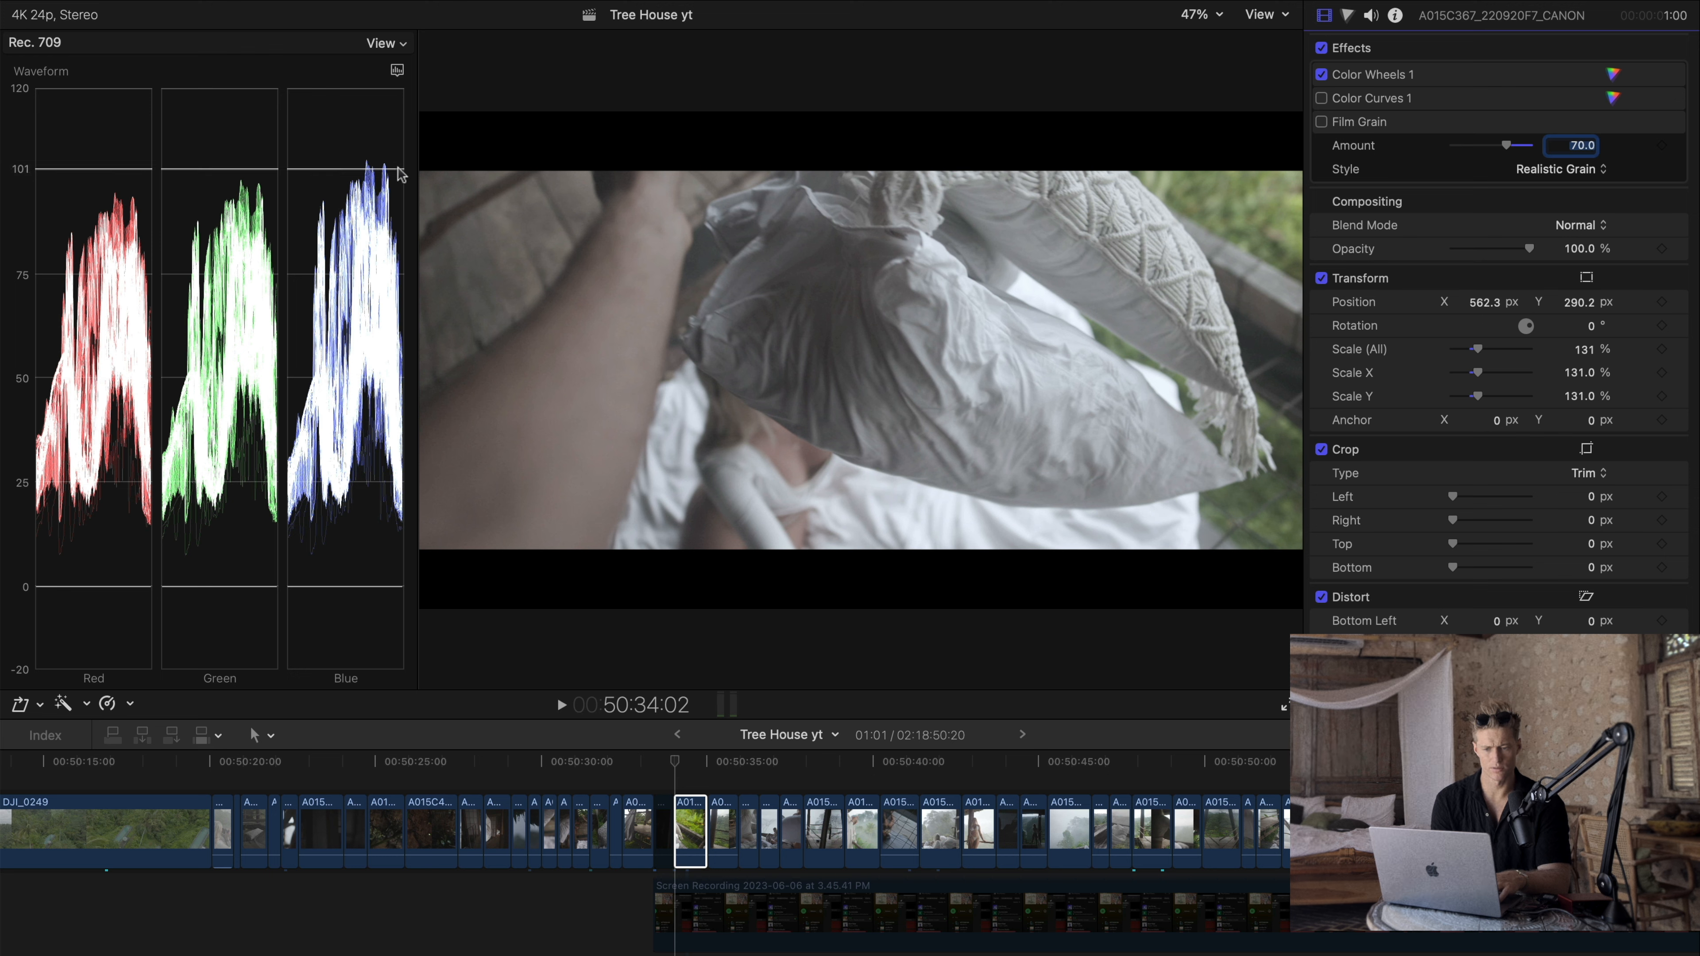
pyautogui.moveTo(399, 169); pyautogui.dragTo(448, 578)
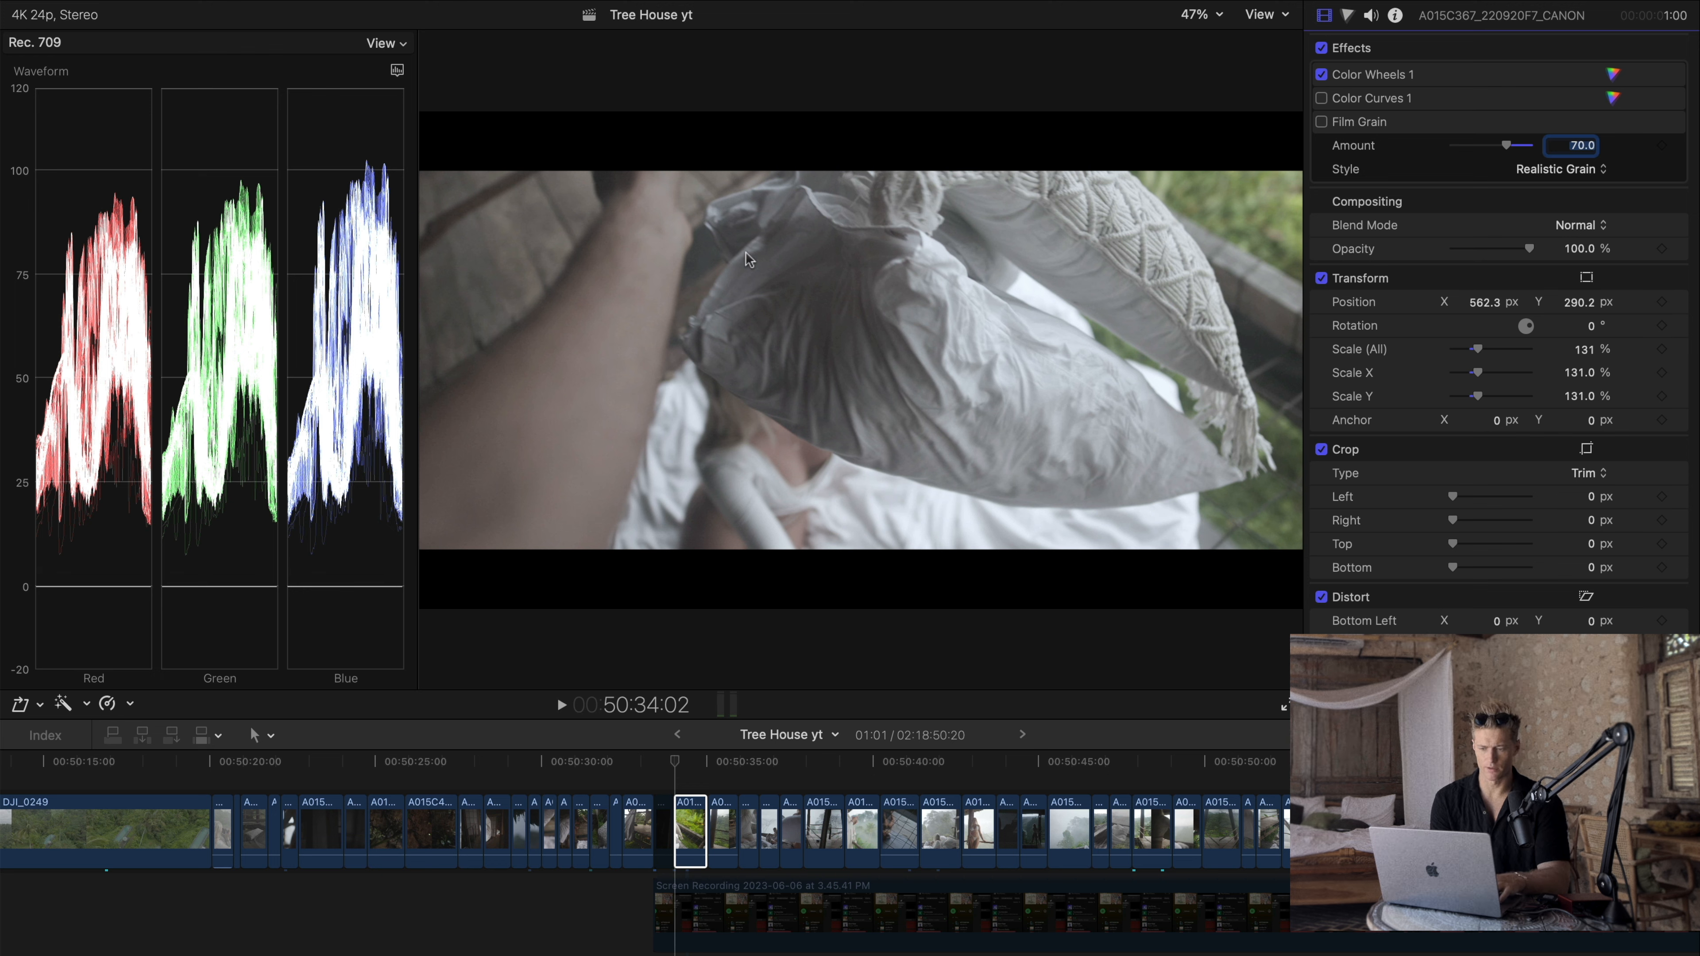
pyautogui.moveTo(294, 574); pyautogui.dragTo(298, 527)
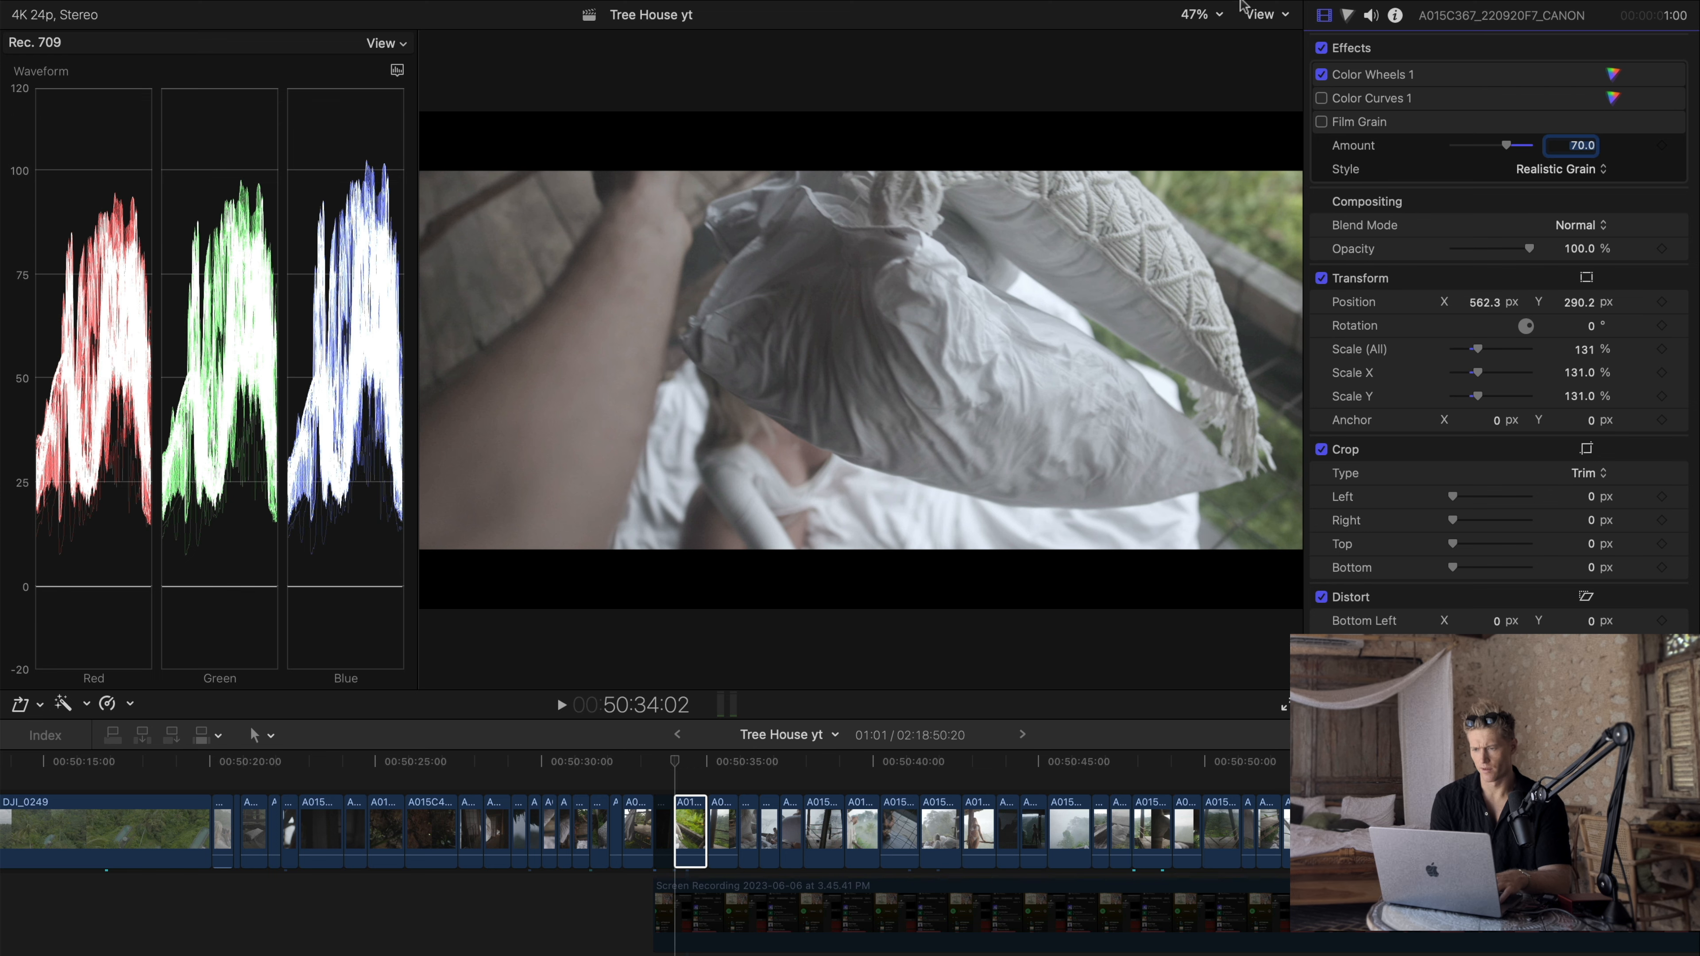
pyautogui.press('super+7')
# Step: Play the timeline into the following tree house clip and reselect the pillow clip before it
pyautogui.press('space')
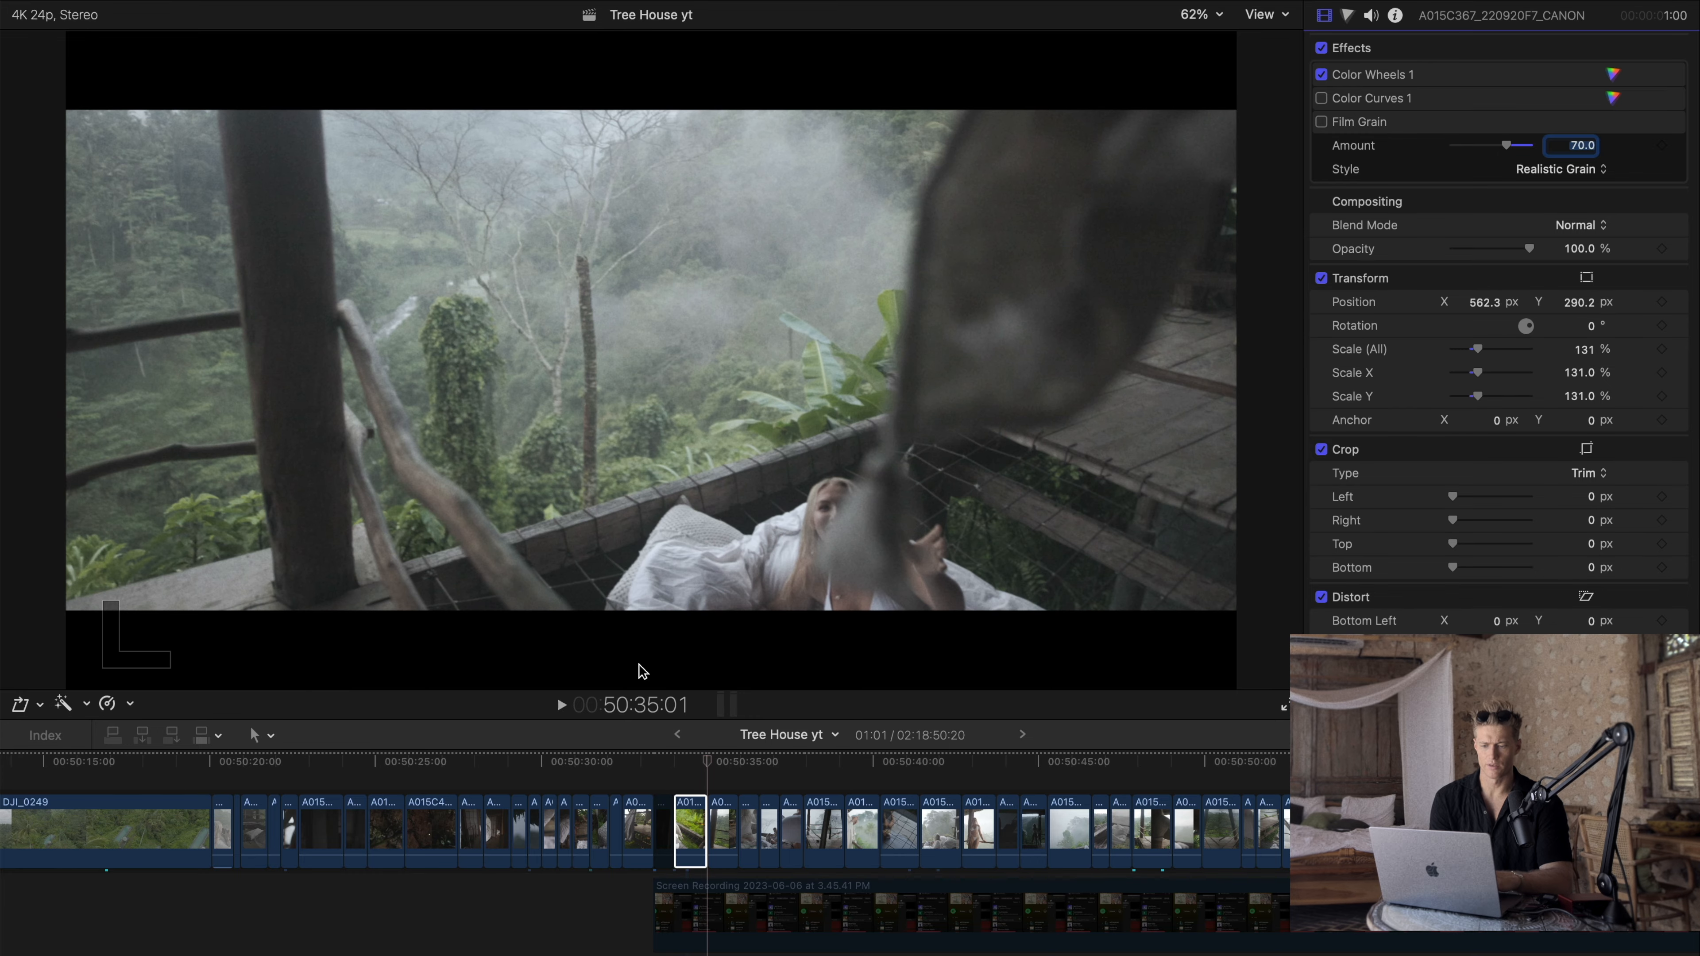
pyautogui.press('space')
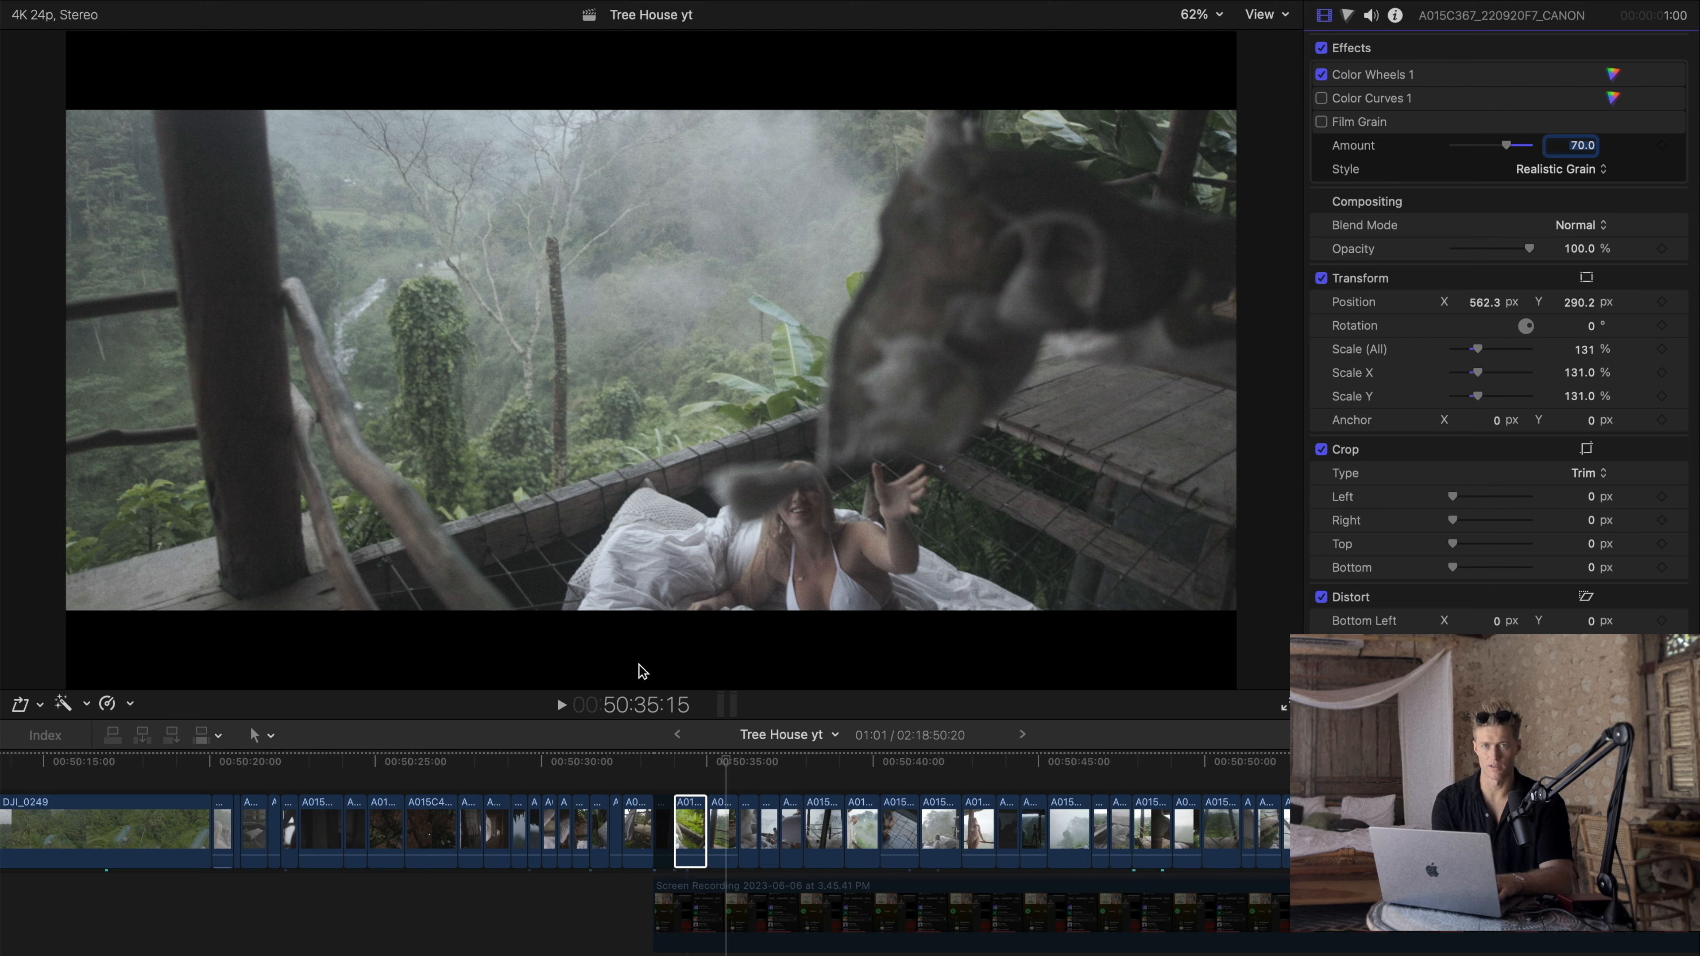
pyautogui.click(731, 826)
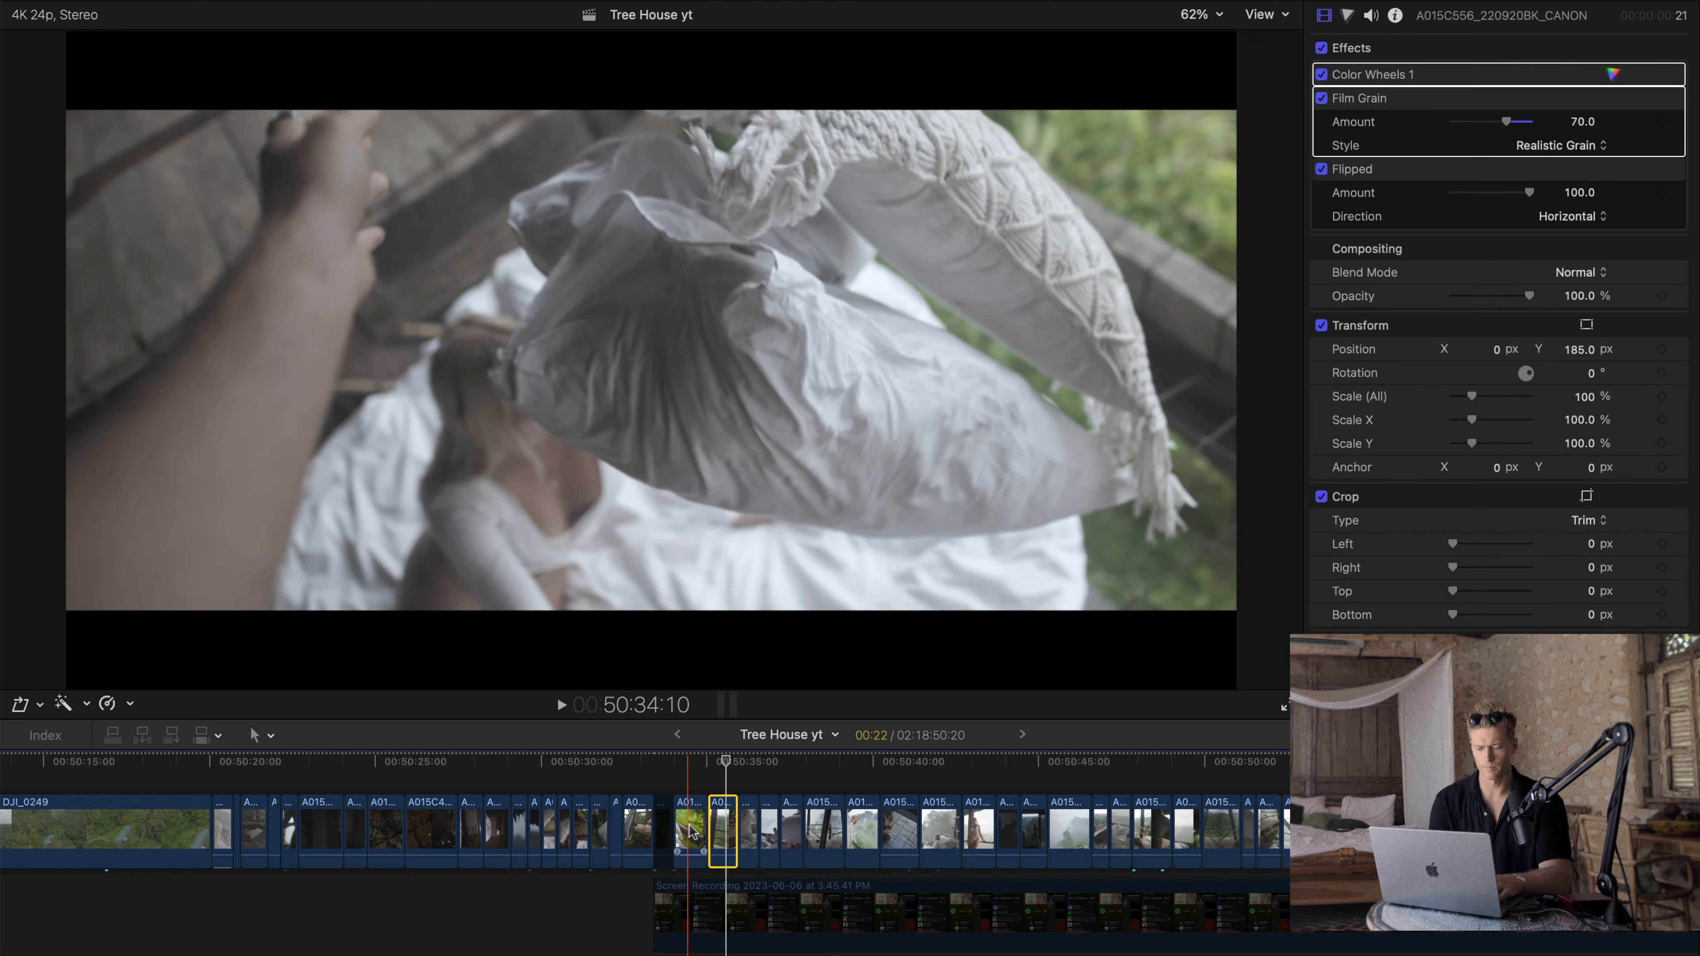
pyautogui.click(689, 830)
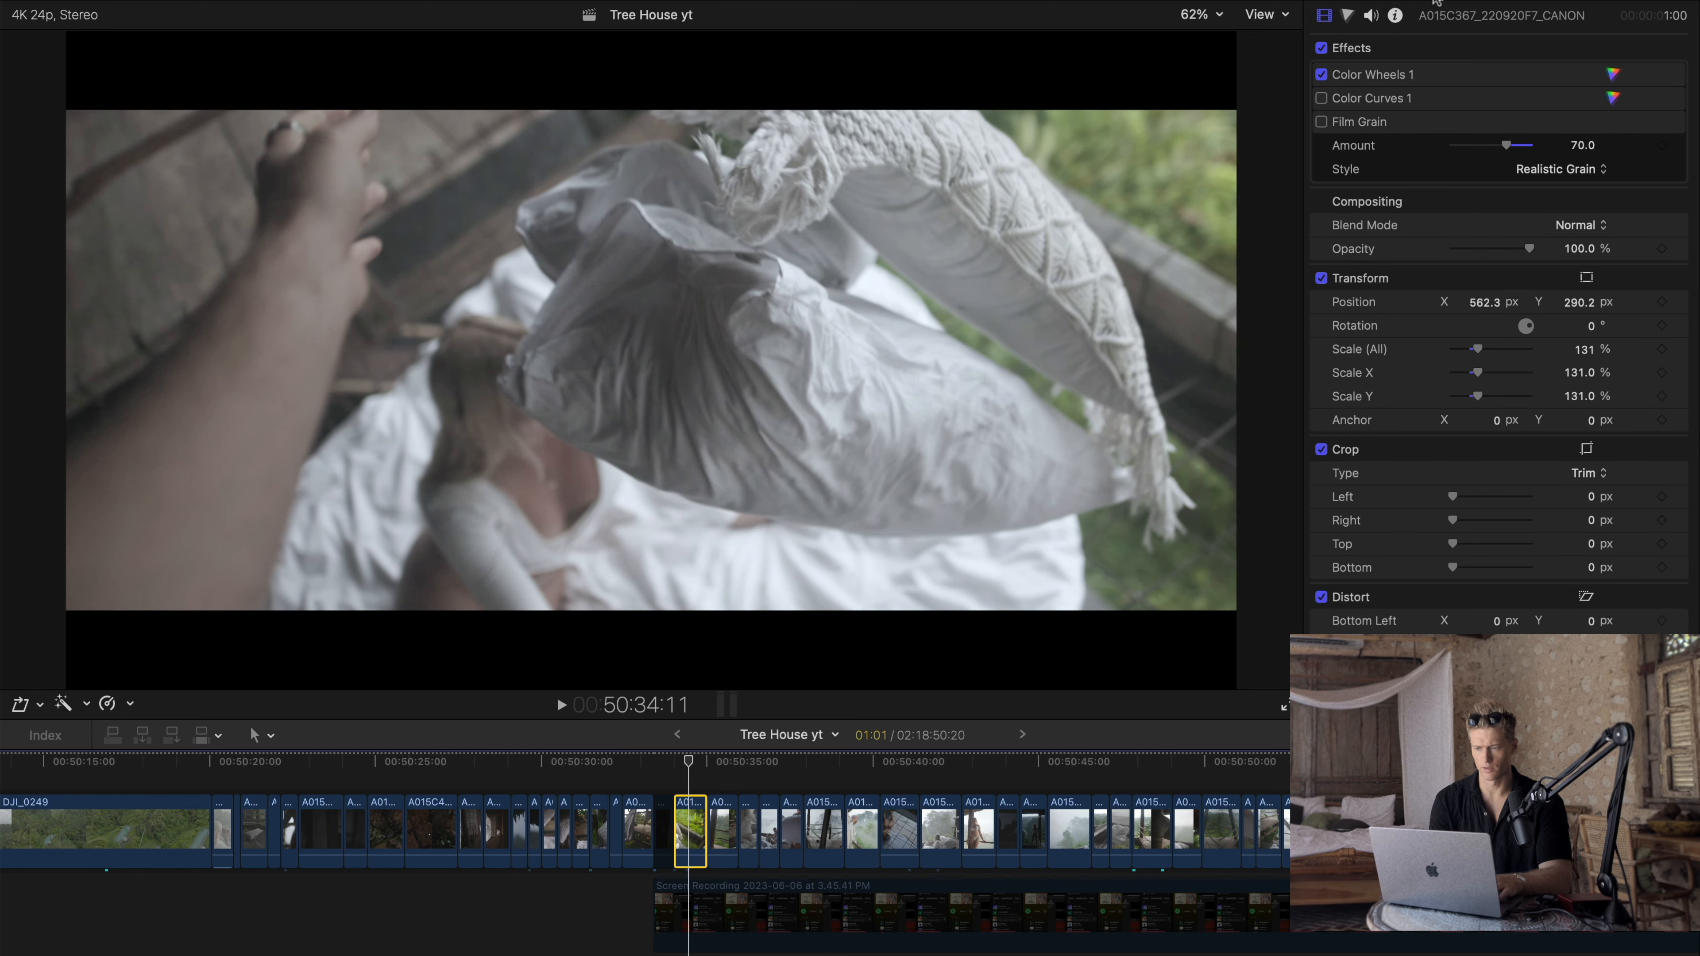
# Step: Enable Color Curves 1 on the pillow clip, comparing the image with the effect on and off
pyautogui.click(1321, 99)
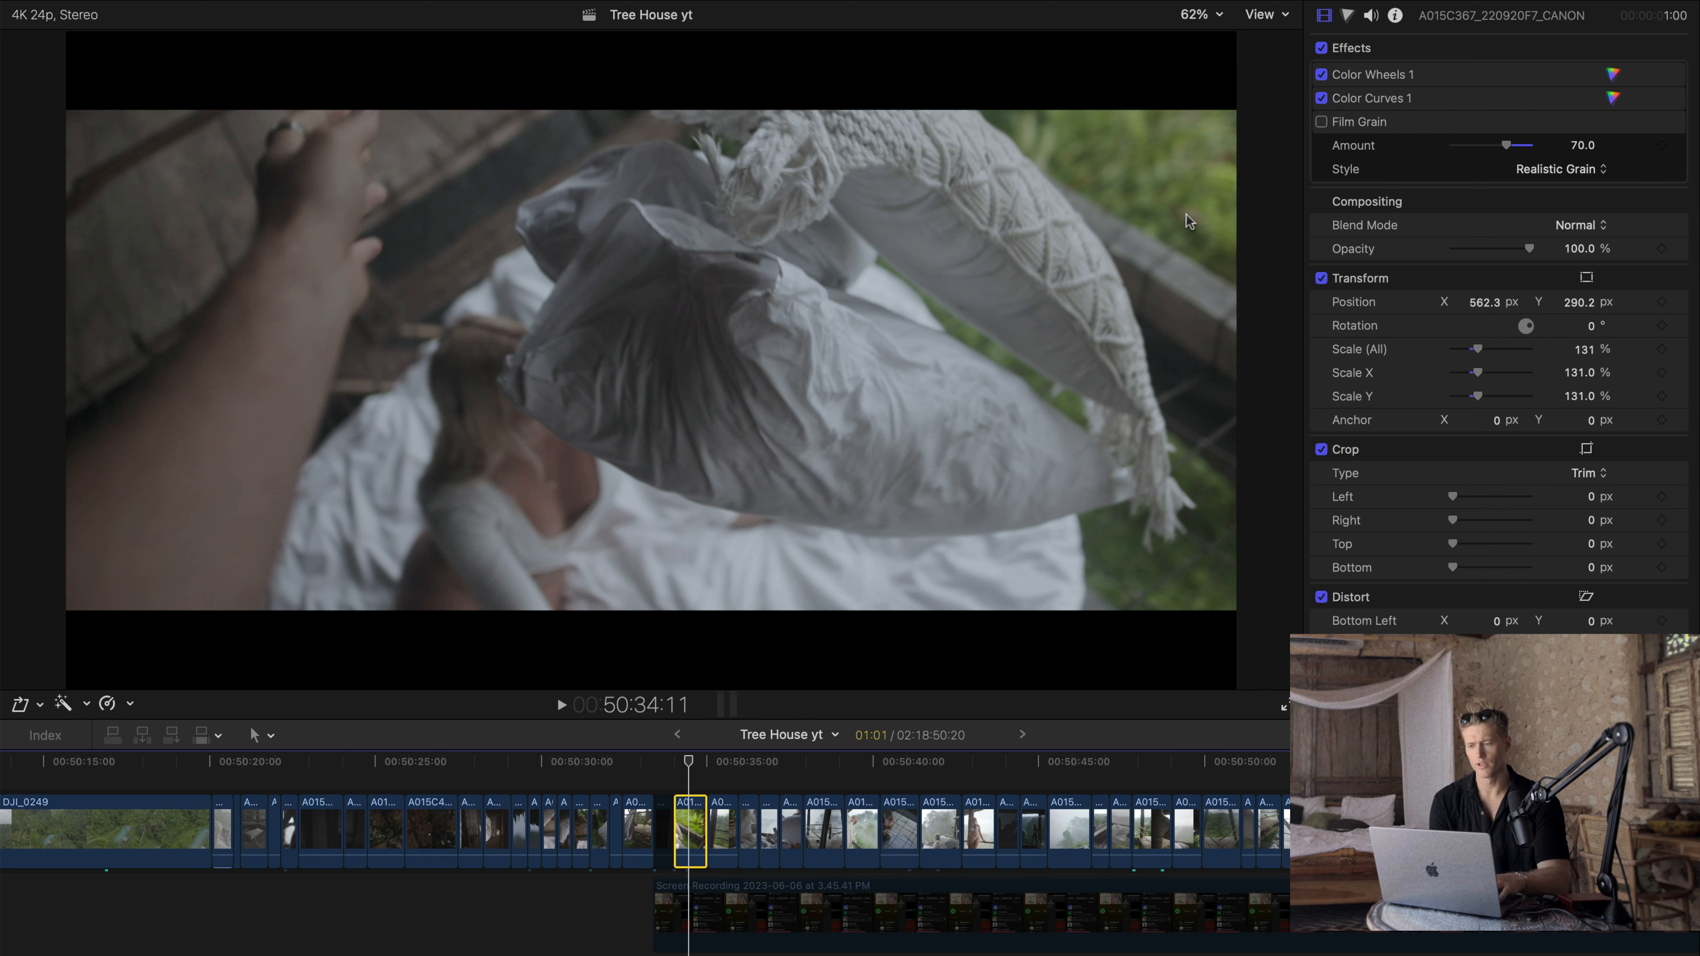
pyautogui.click(1321, 99)
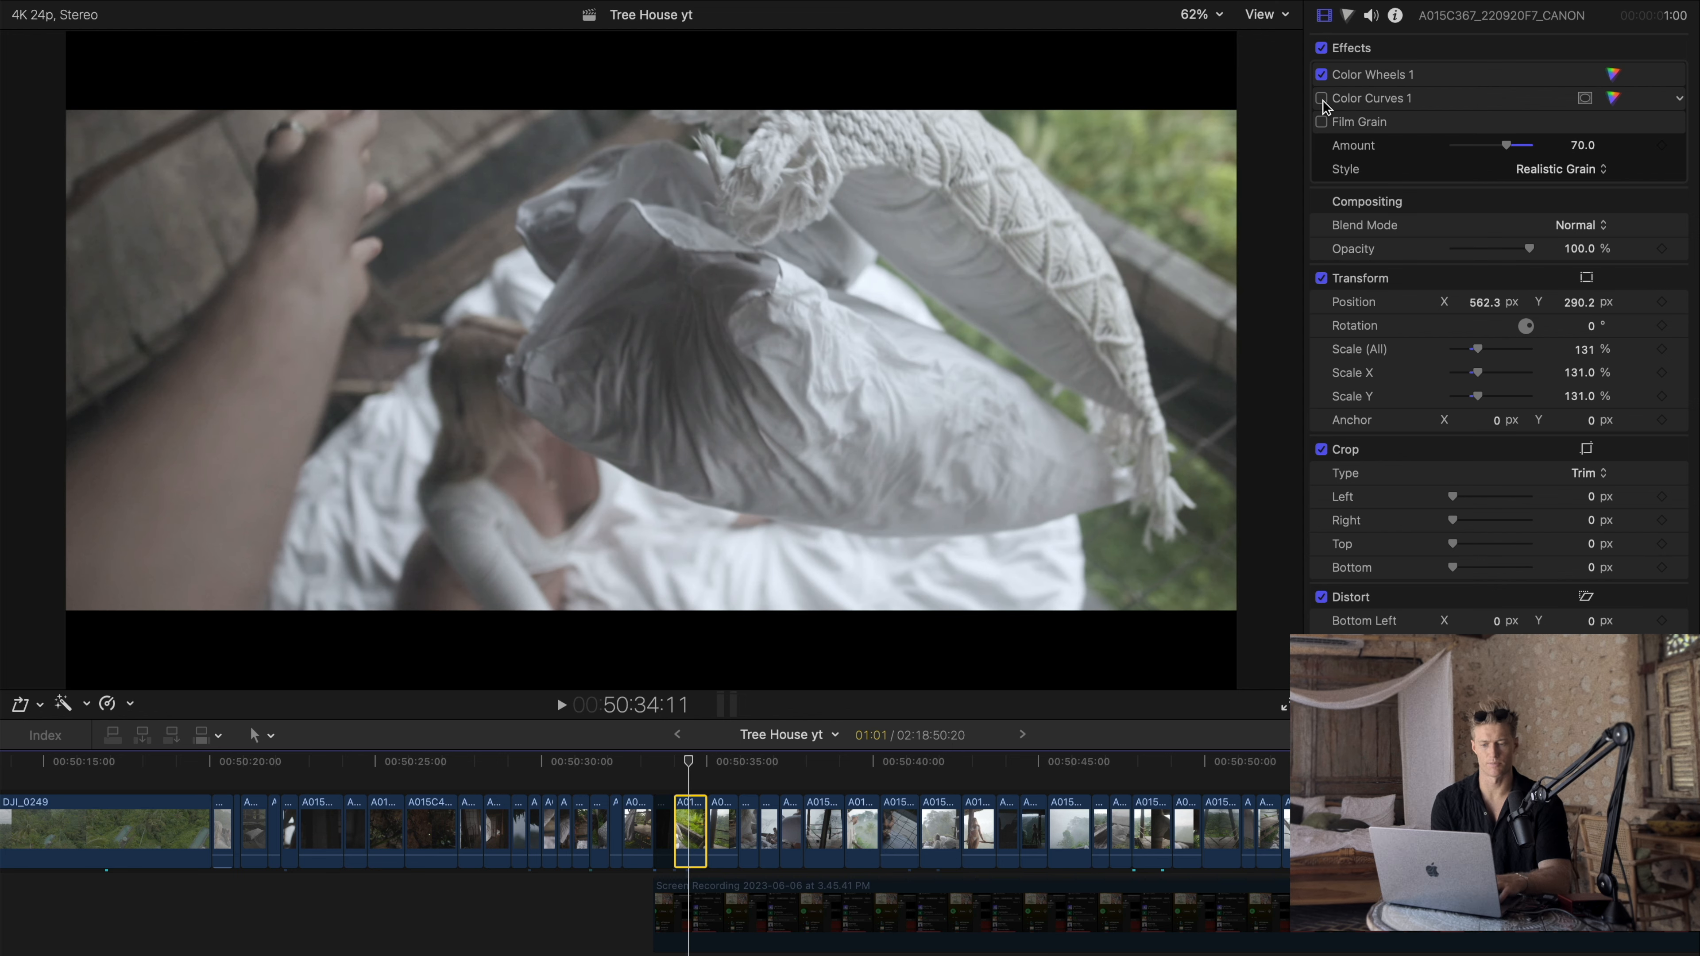
pyautogui.click(1321, 99)
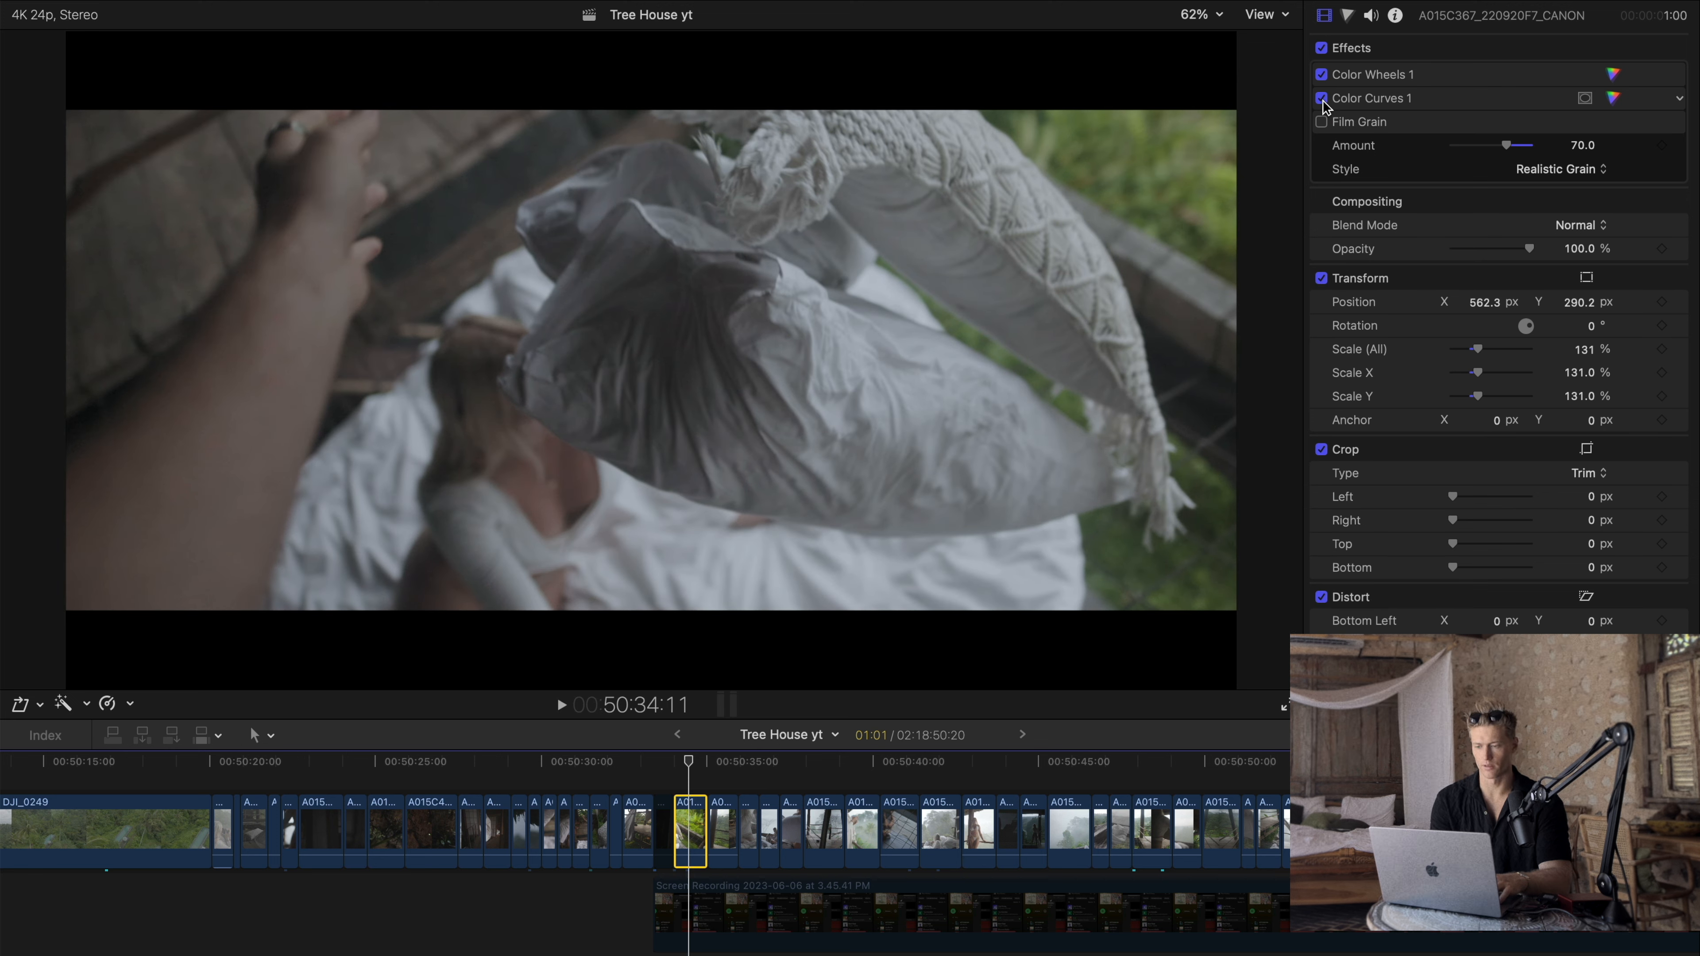
pyautogui.click(1321, 99)
pyautogui.click(1321, 99)
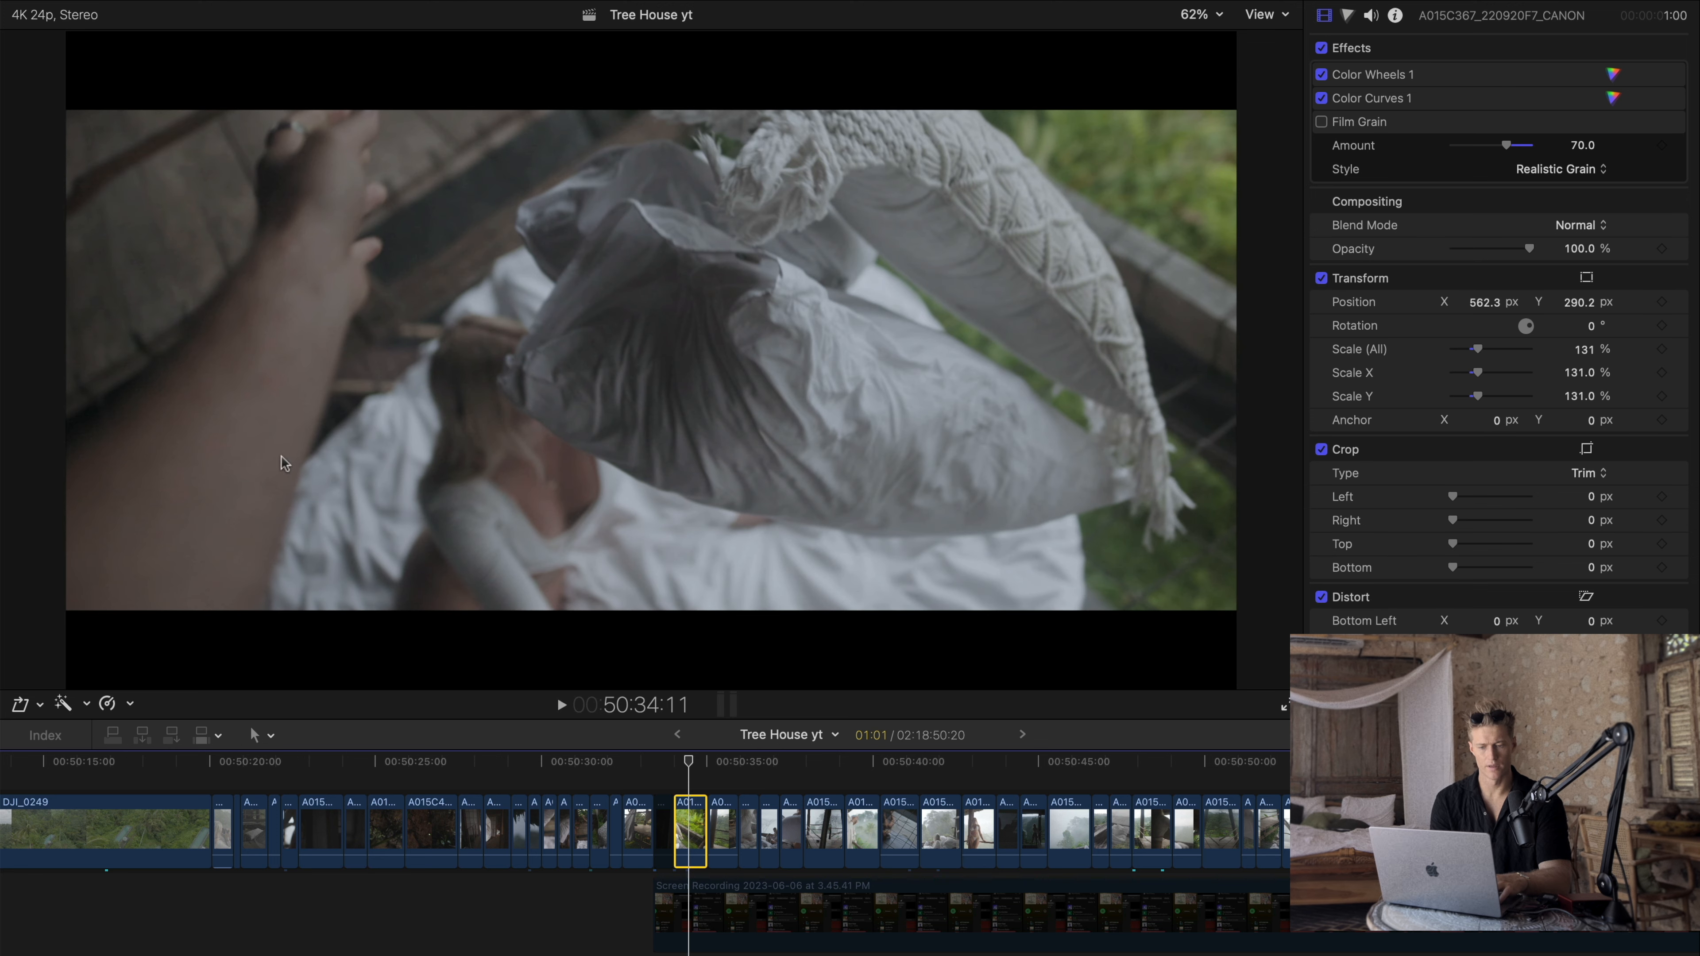
# Step: Preview the pillow clip with Film Grain switched on and off and with Color Curves 1 switched off and on
pyautogui.click(1321, 121)
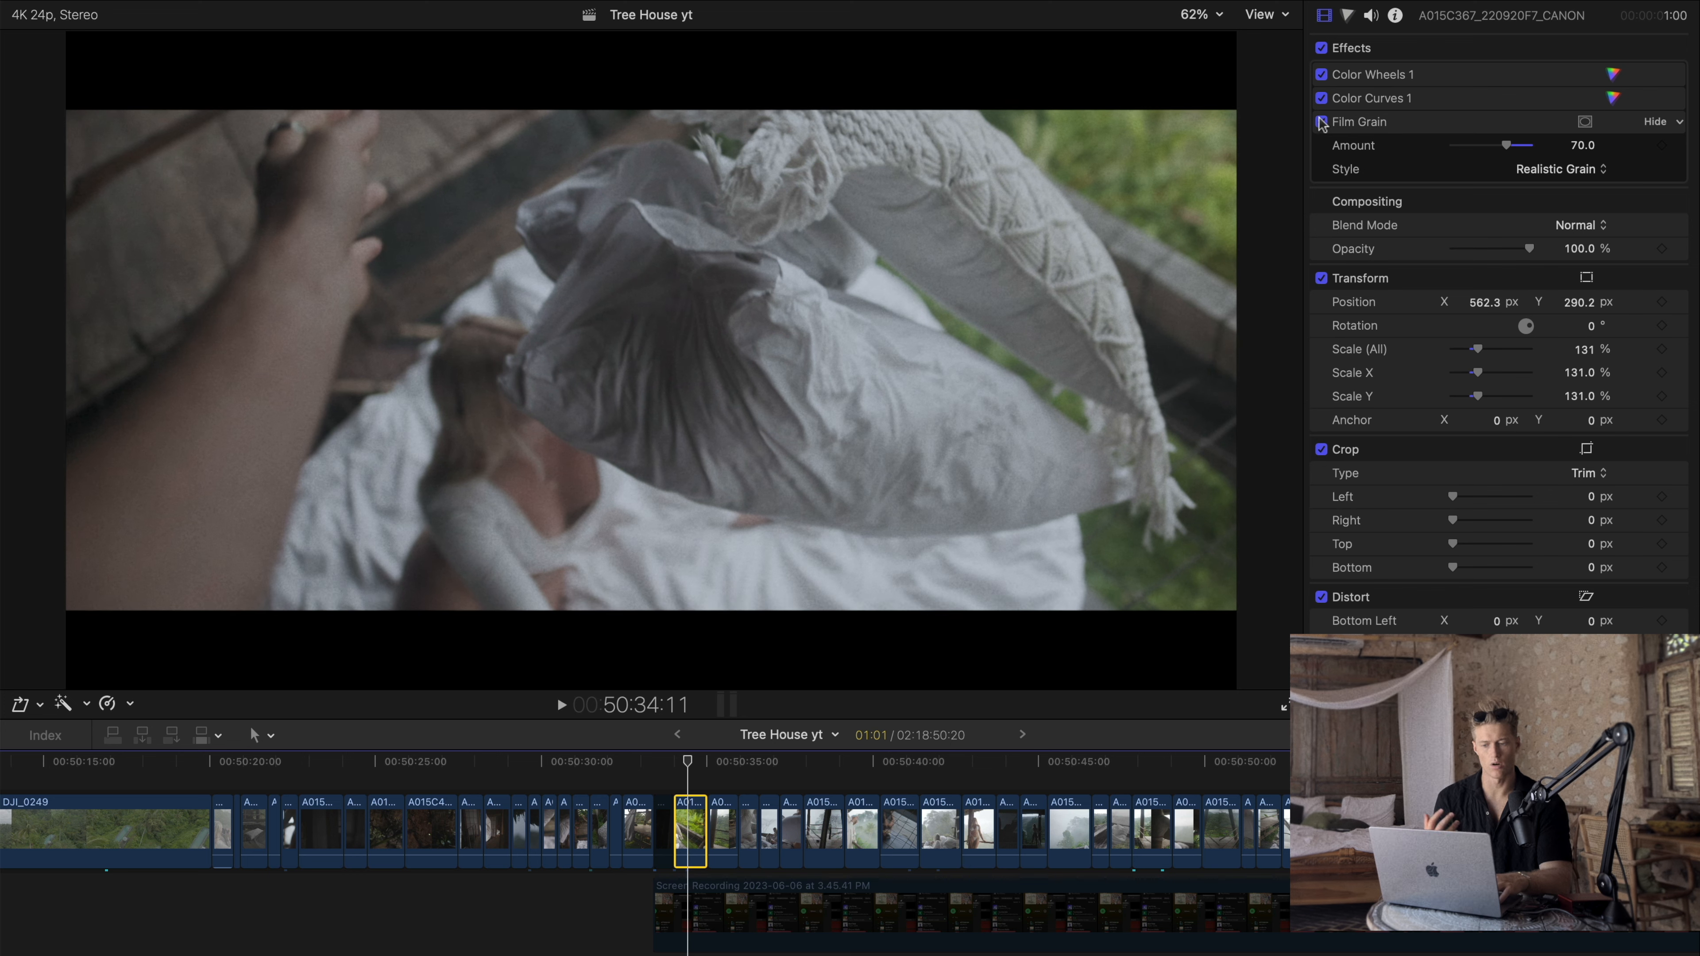
pyautogui.click(1321, 122)
pyautogui.click(1321, 99)
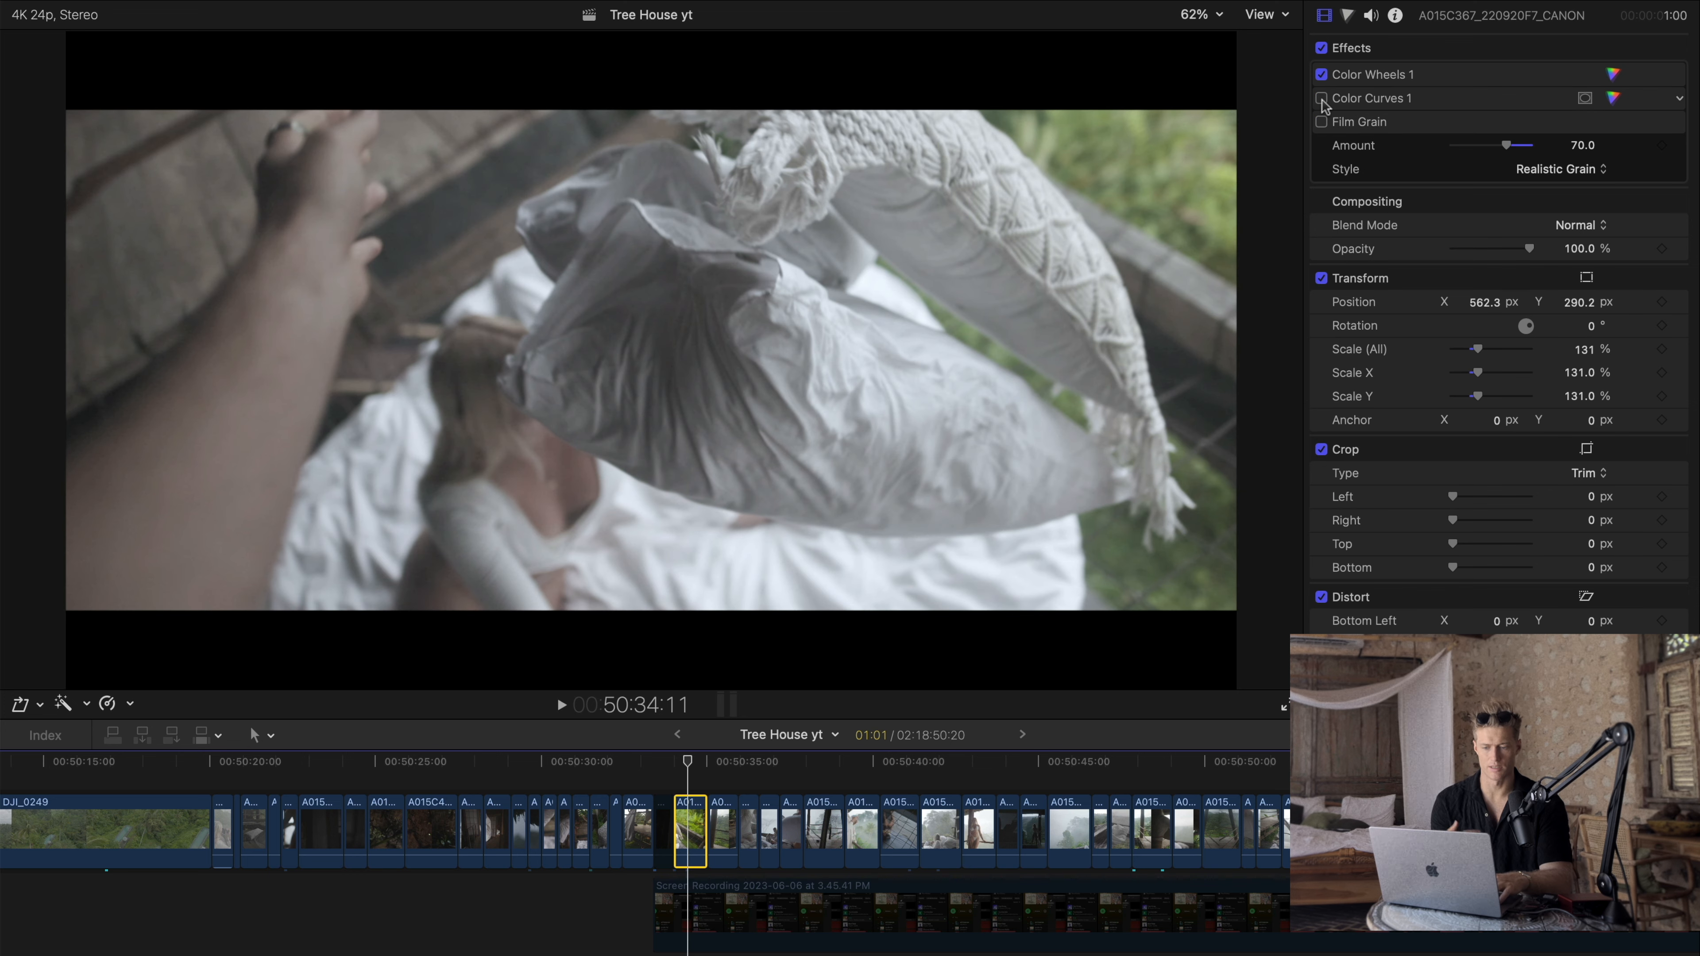
pyautogui.click(1322, 99)
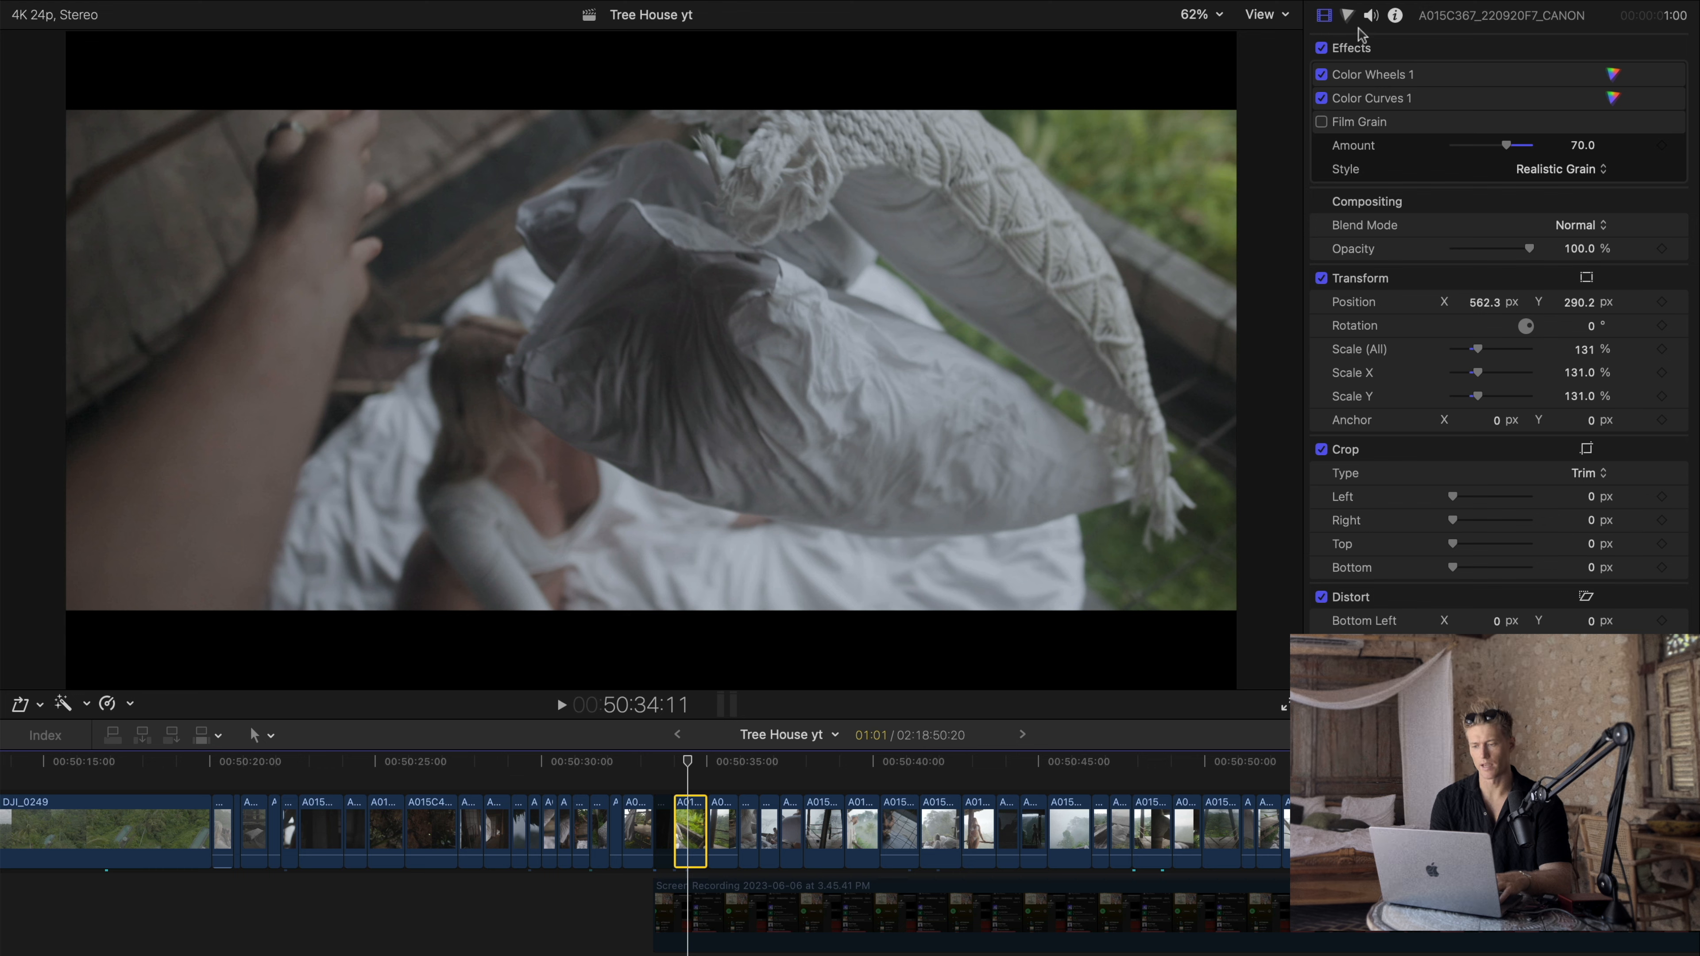
# Step: Open the curve controls of Color Curves 1 for the pillow clip
pyautogui.click(1347, 15)
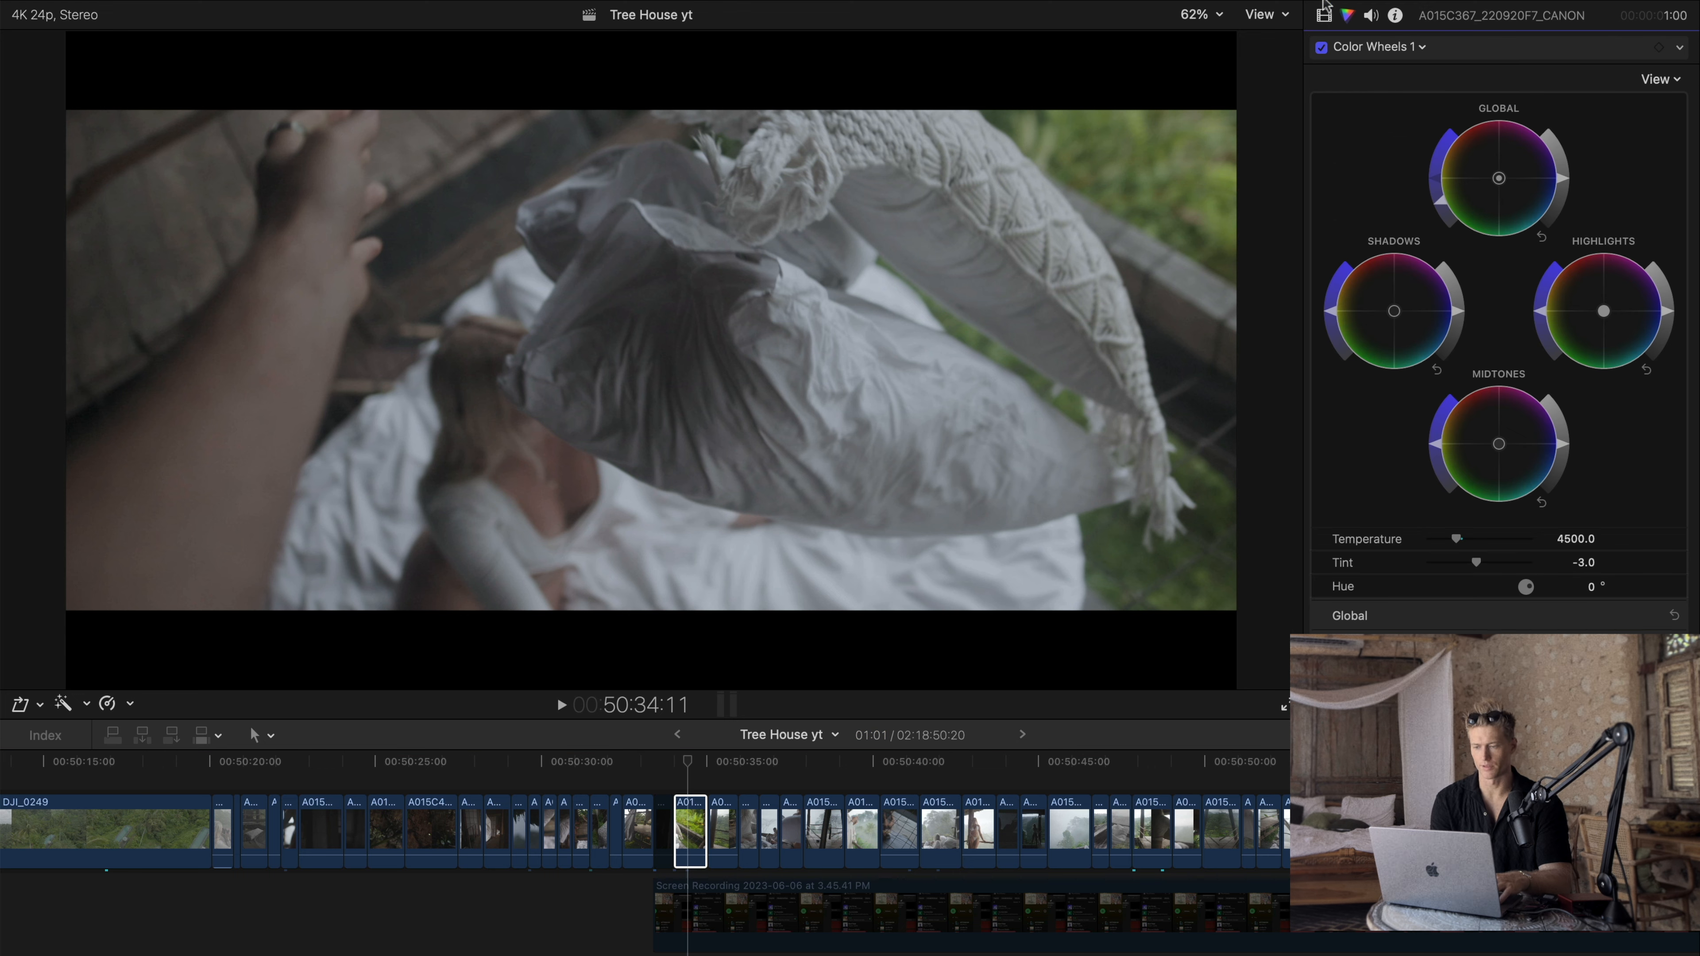
pyautogui.click(1324, 15)
pyautogui.click(1321, 99)
pyautogui.click(1321, 98)
pyautogui.doubleClick(1399, 102)
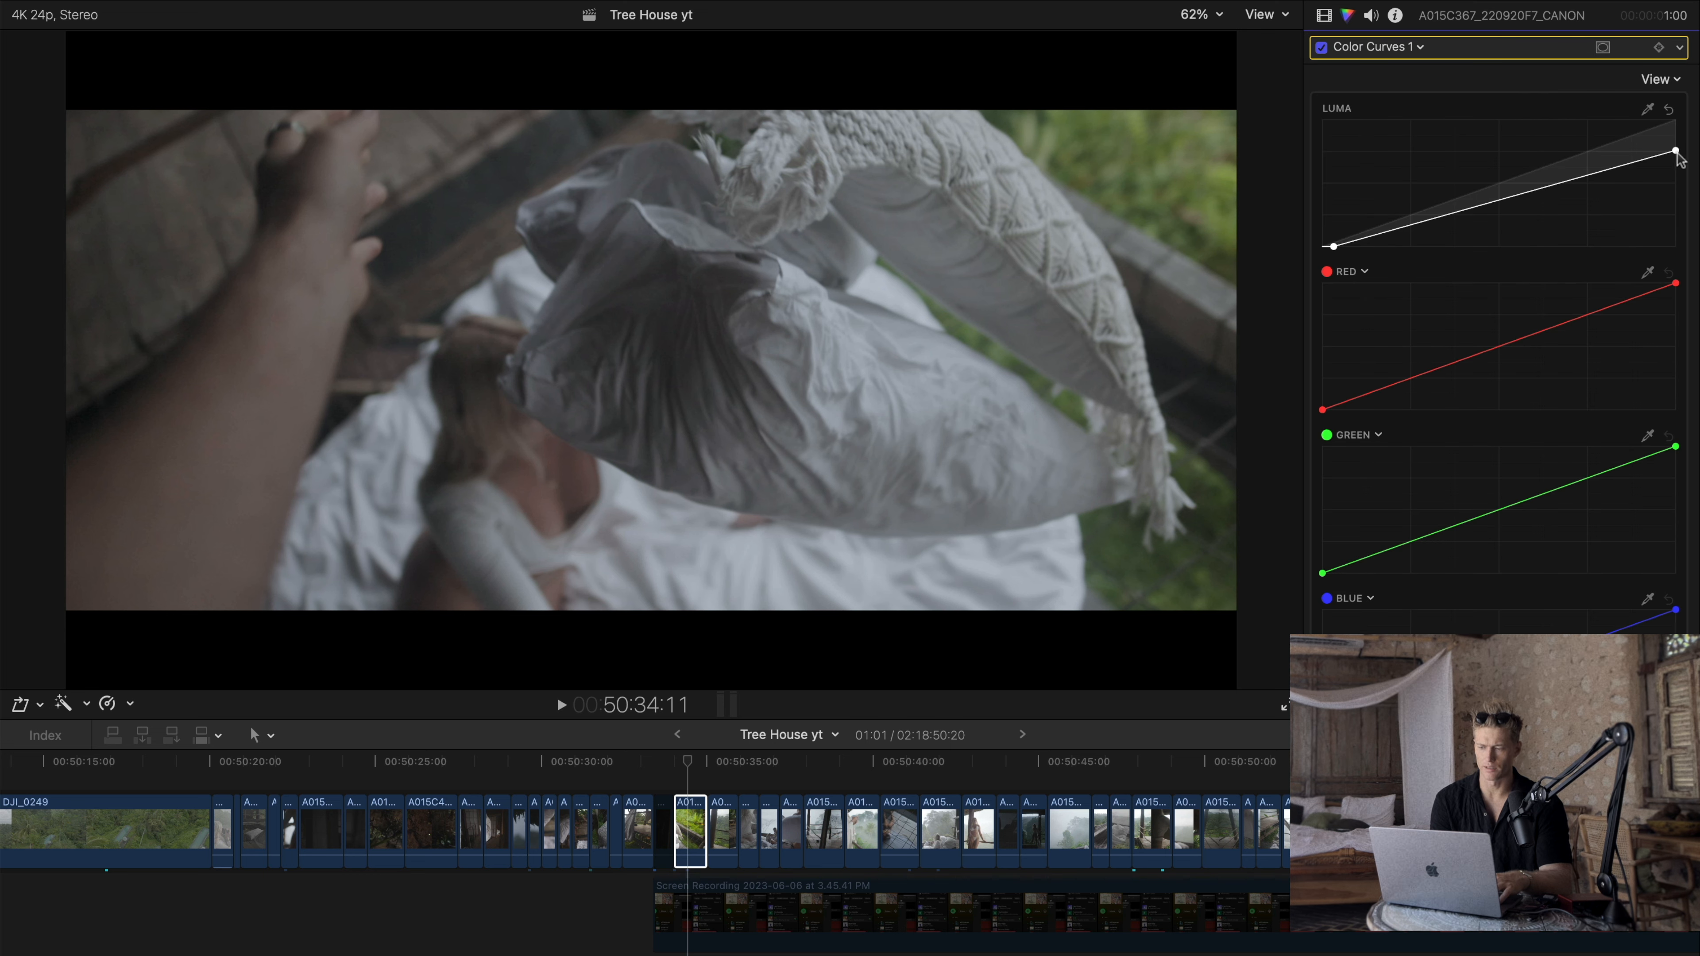
# Step: Try raising the Luma curve's white point and shifting its black point in several directions, undoing each change
pyautogui.moveTo(1676, 152); pyautogui.dragTo(1683, 90)
pyautogui.press('super+z')
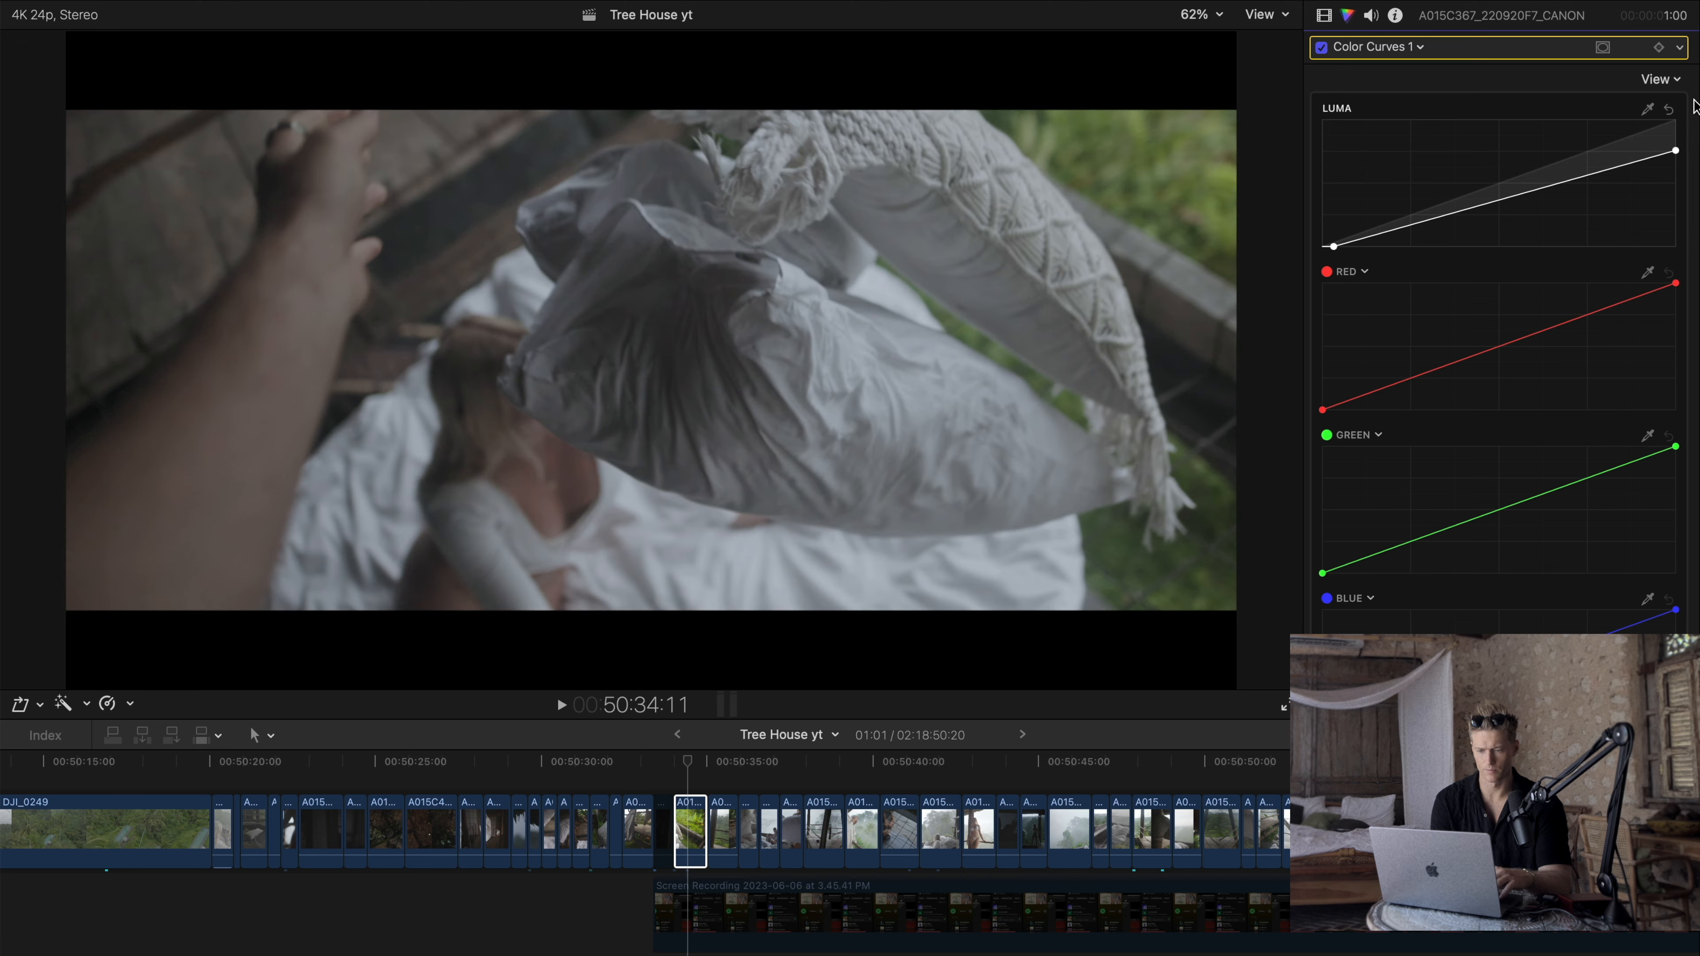
pyautogui.moveTo(1334, 247); pyautogui.dragTo(1295, 261)
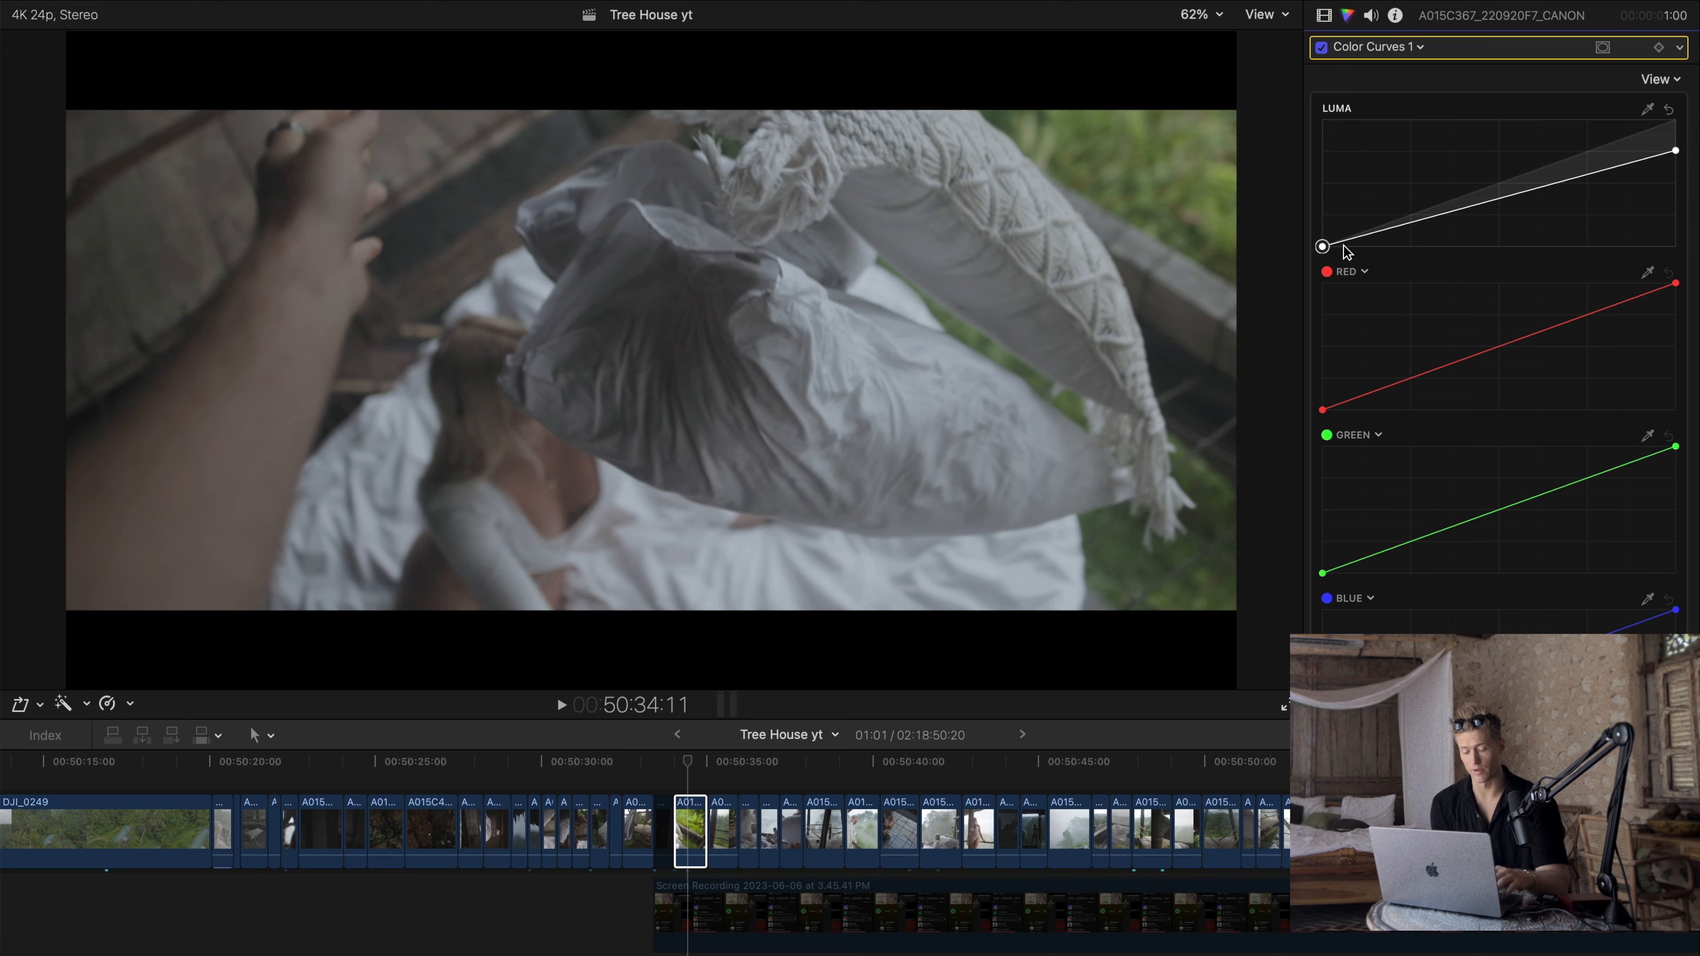
pyautogui.press('super+z')
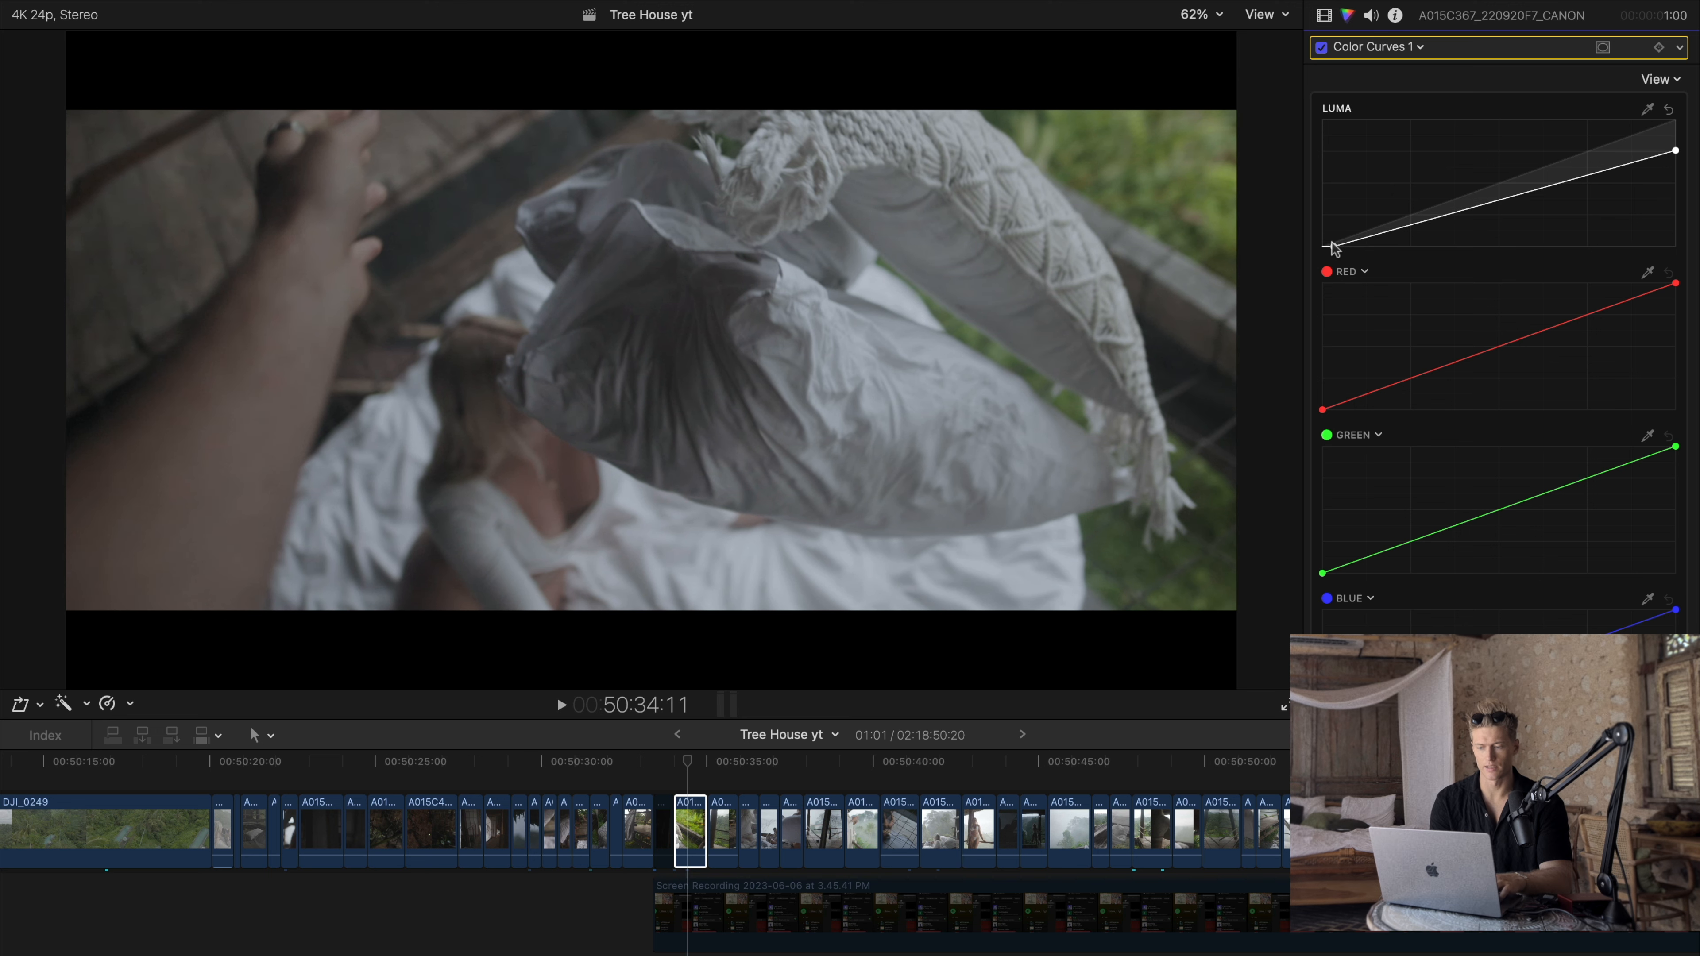
pyautogui.moveTo(1334, 248); pyautogui.dragTo(1377, 249)
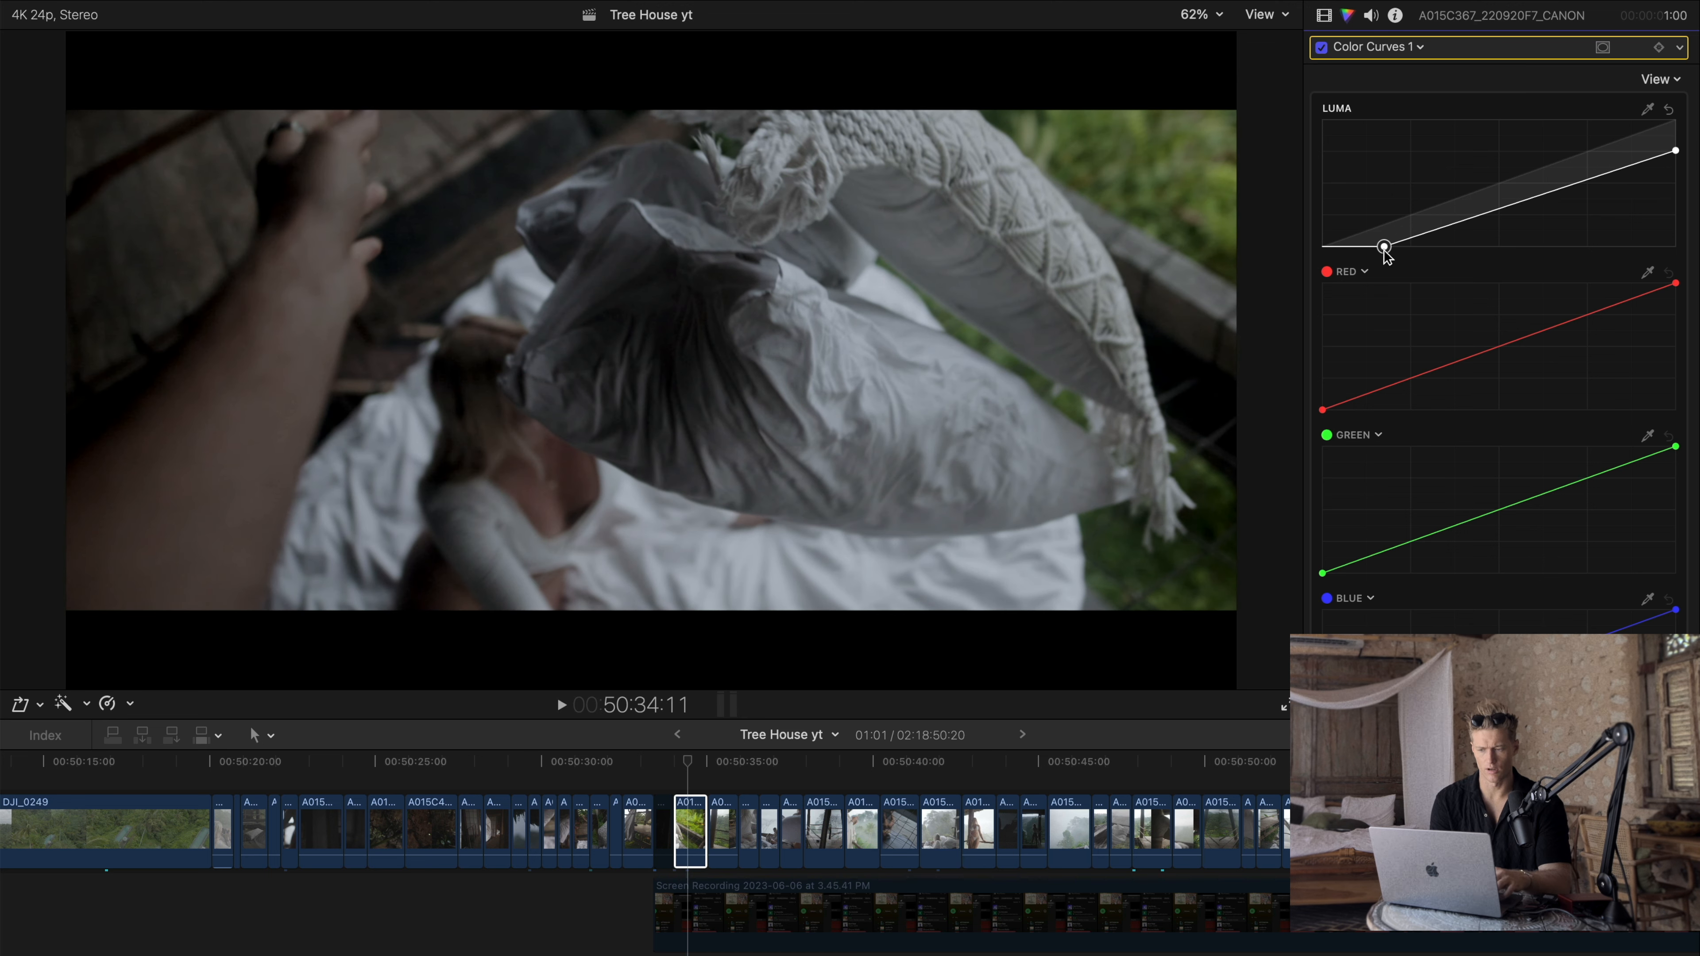
pyautogui.press('super+z')
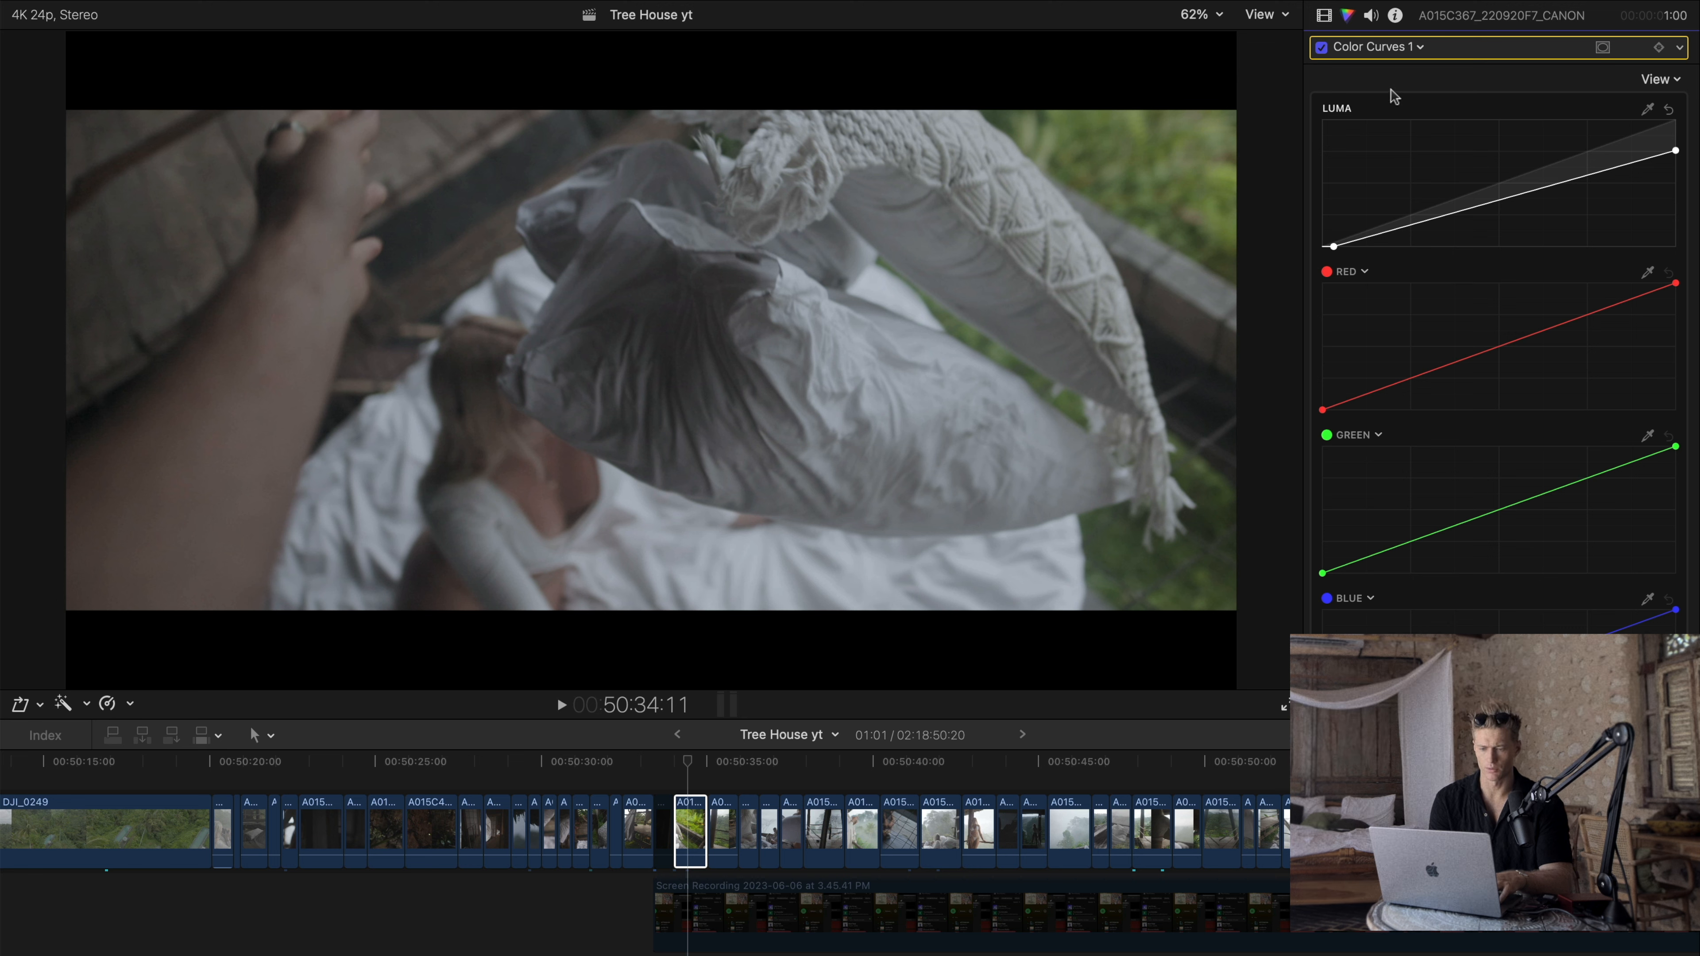
pyautogui.moveTo(1333, 246); pyautogui.dragTo(1322, 241)
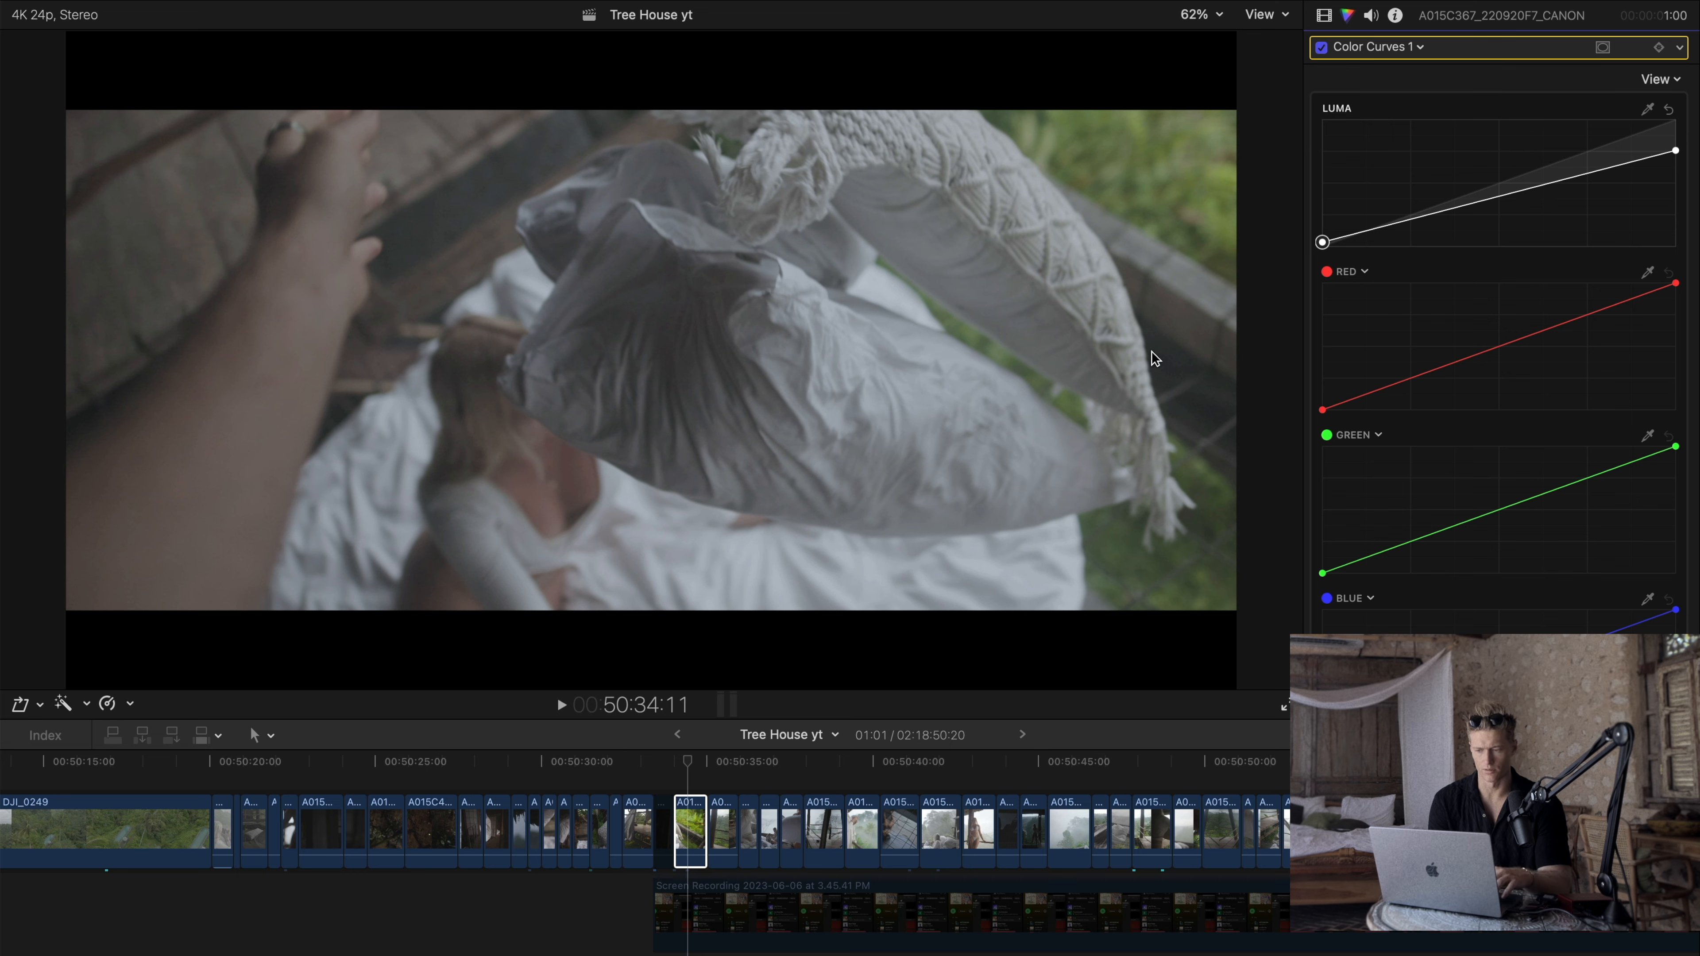
pyautogui.press('super+z')
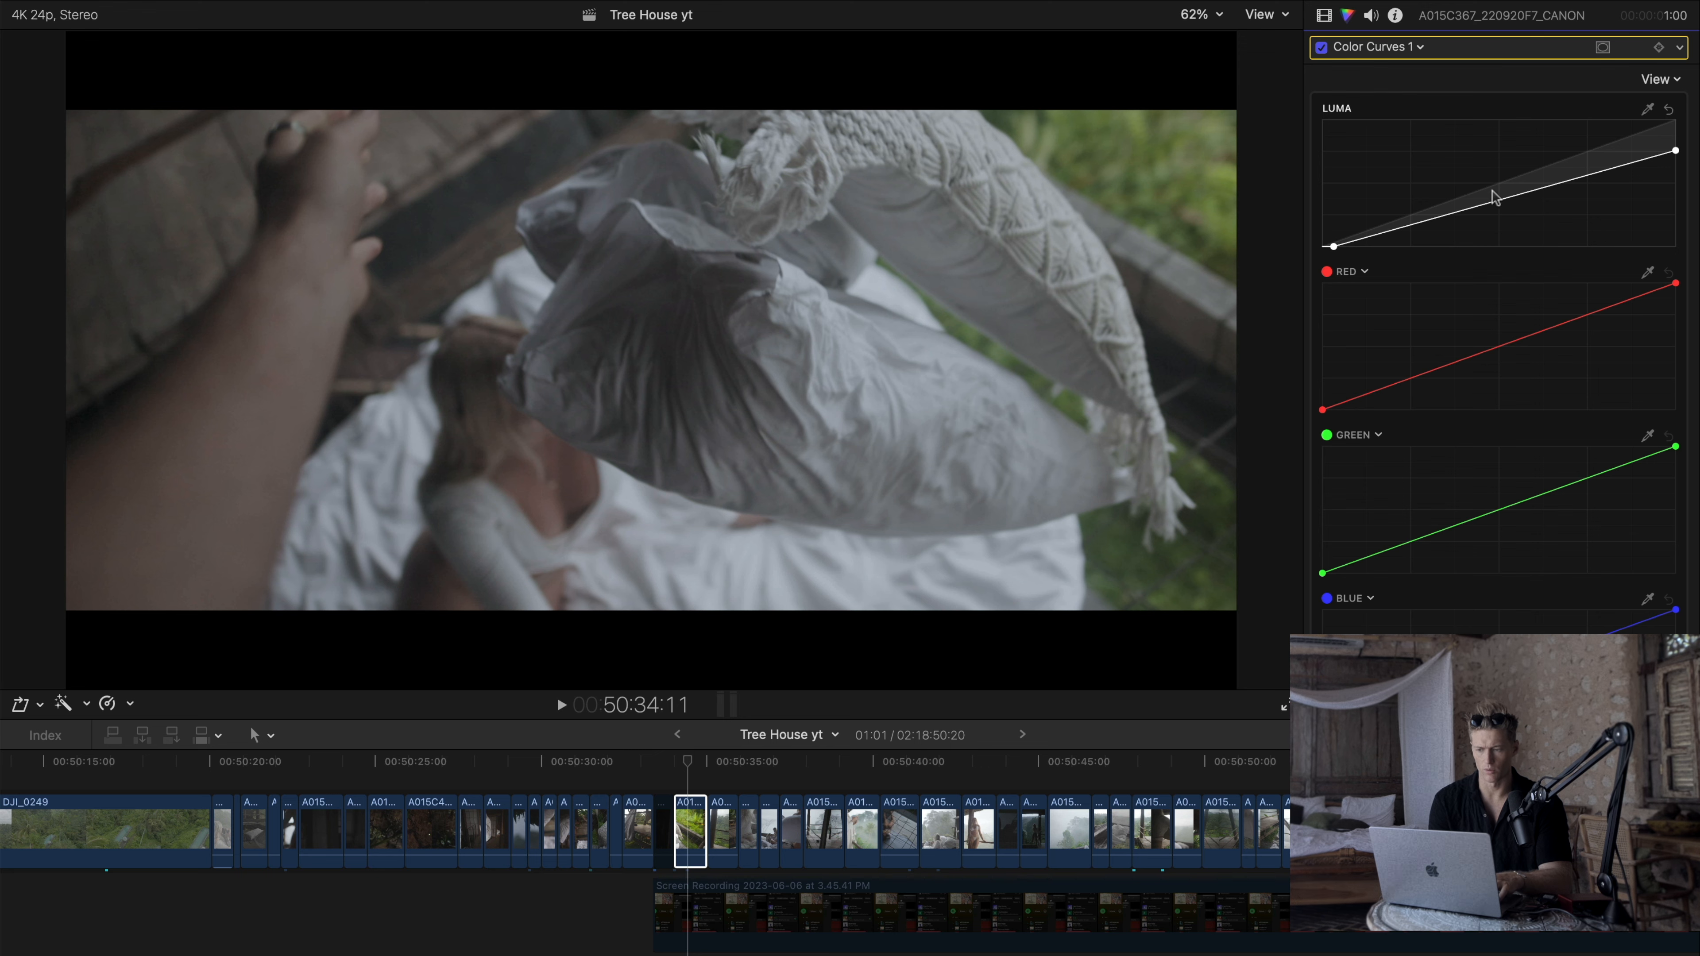
# Step: Show the video scopes and place the waveform's reference line at 3, just below the darkest shadows
pyautogui.click(1267, 15)
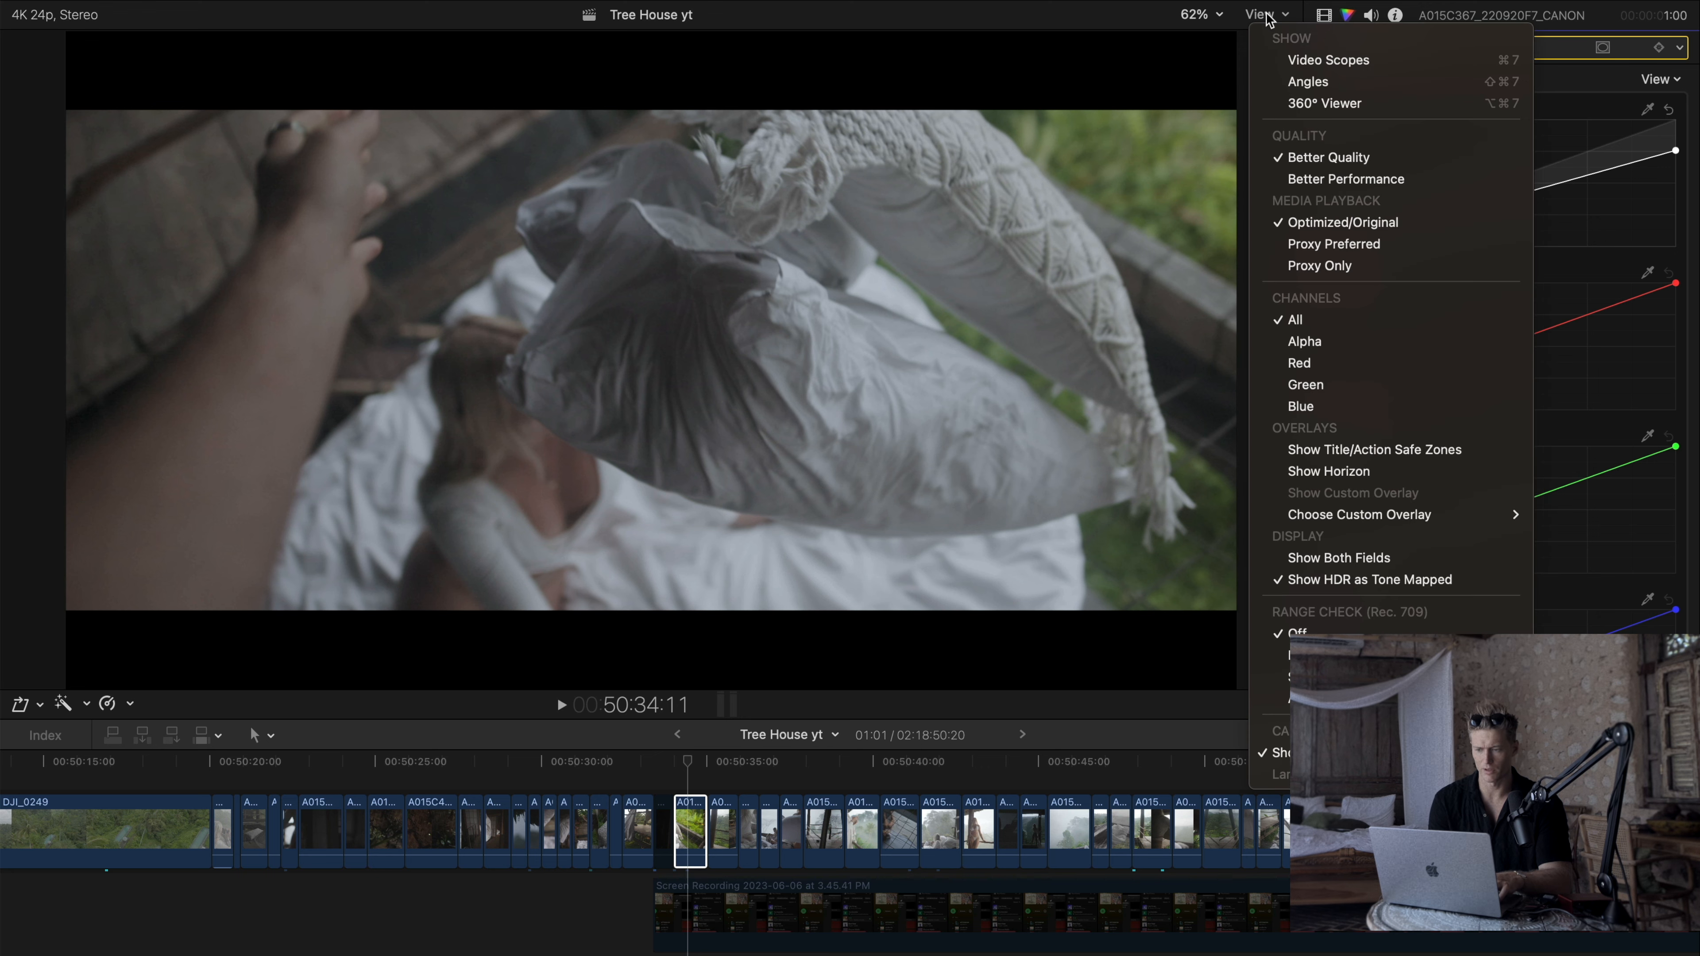
pyautogui.click(1334, 65)
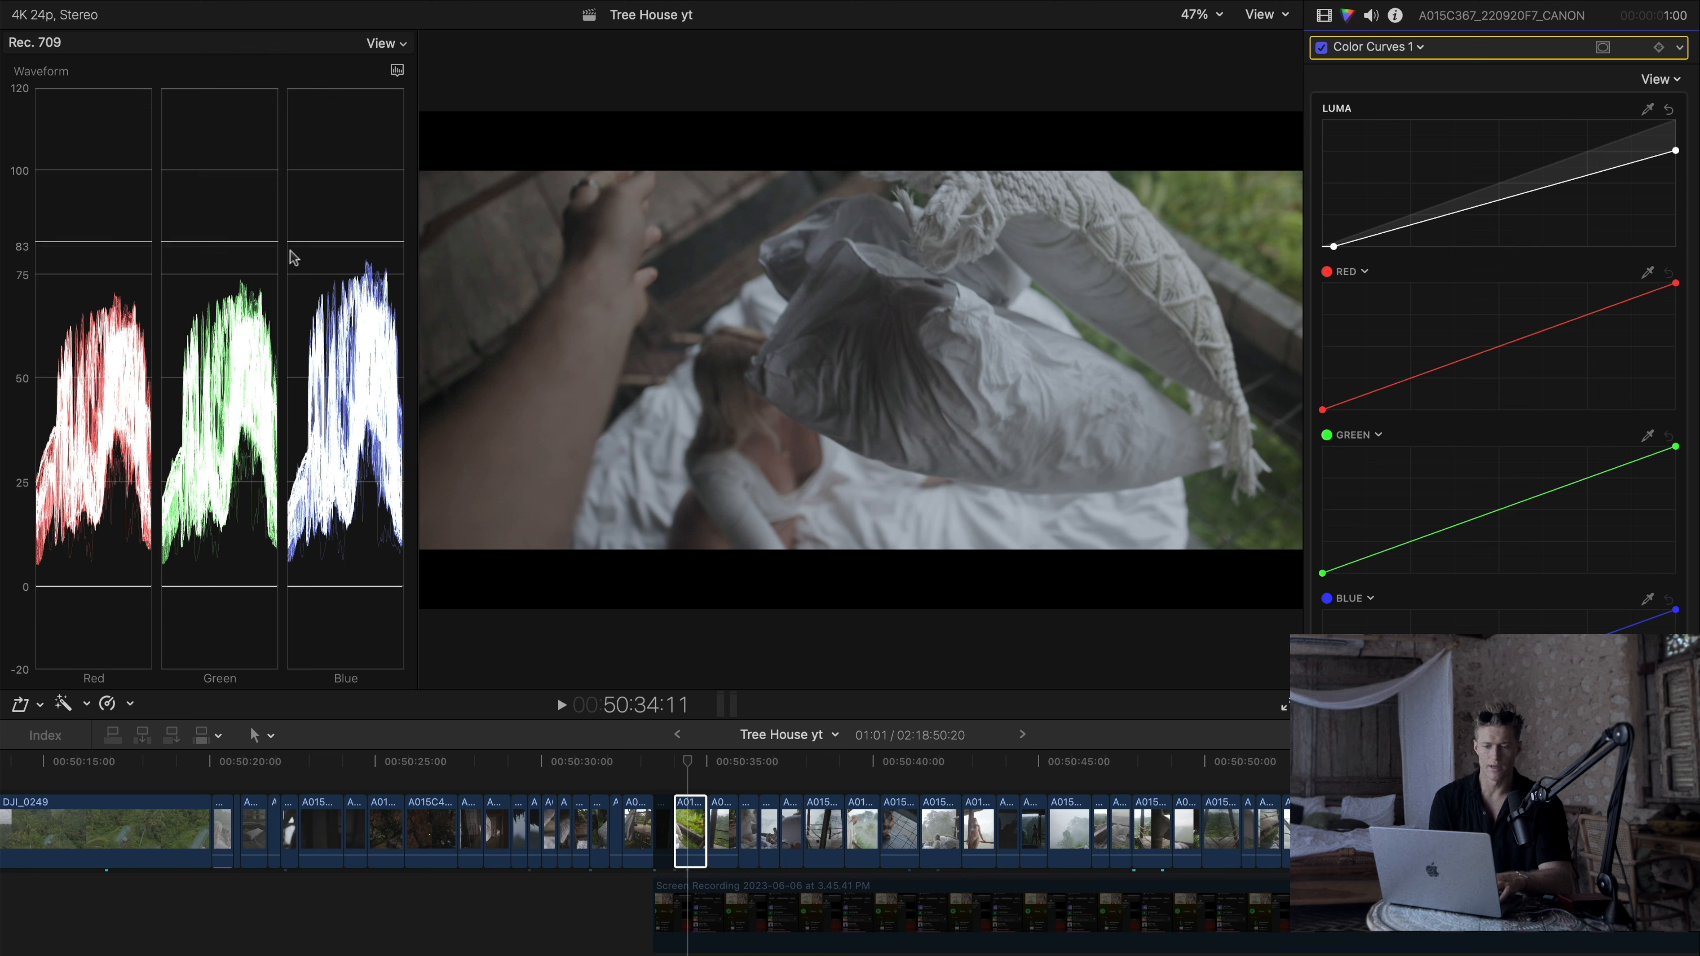
pyautogui.moveTo(388, 276); pyautogui.dragTo(379, 568)
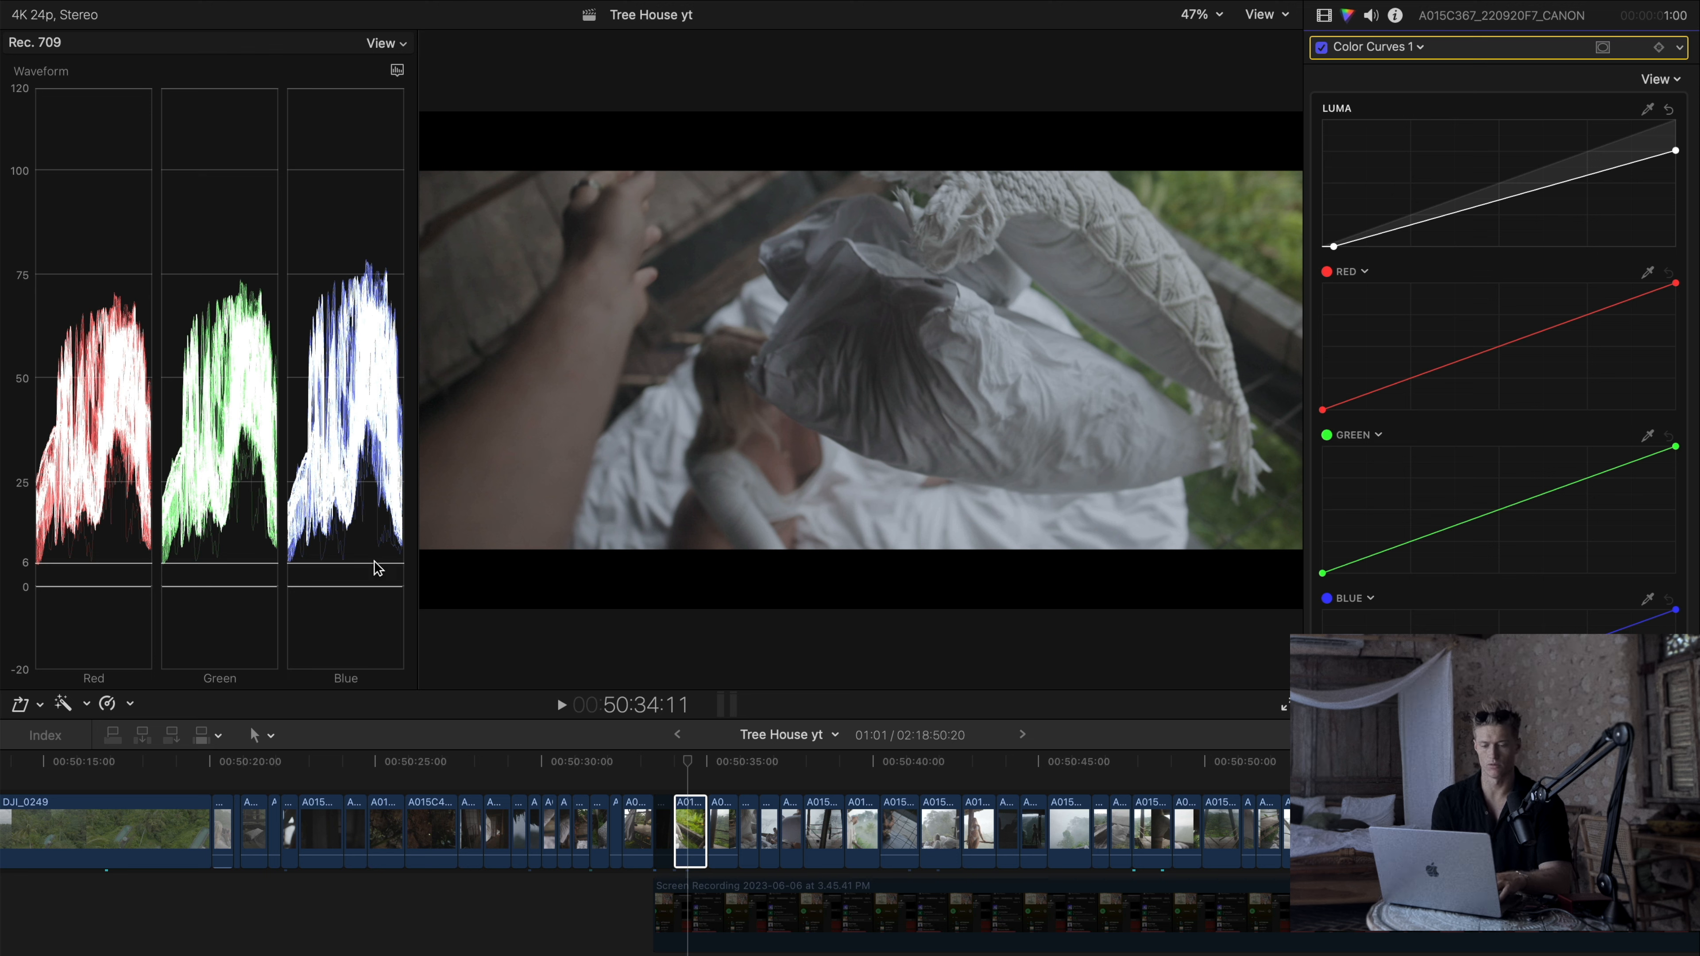
pyautogui.moveTo(378, 569); pyautogui.dragTo(373, 576)
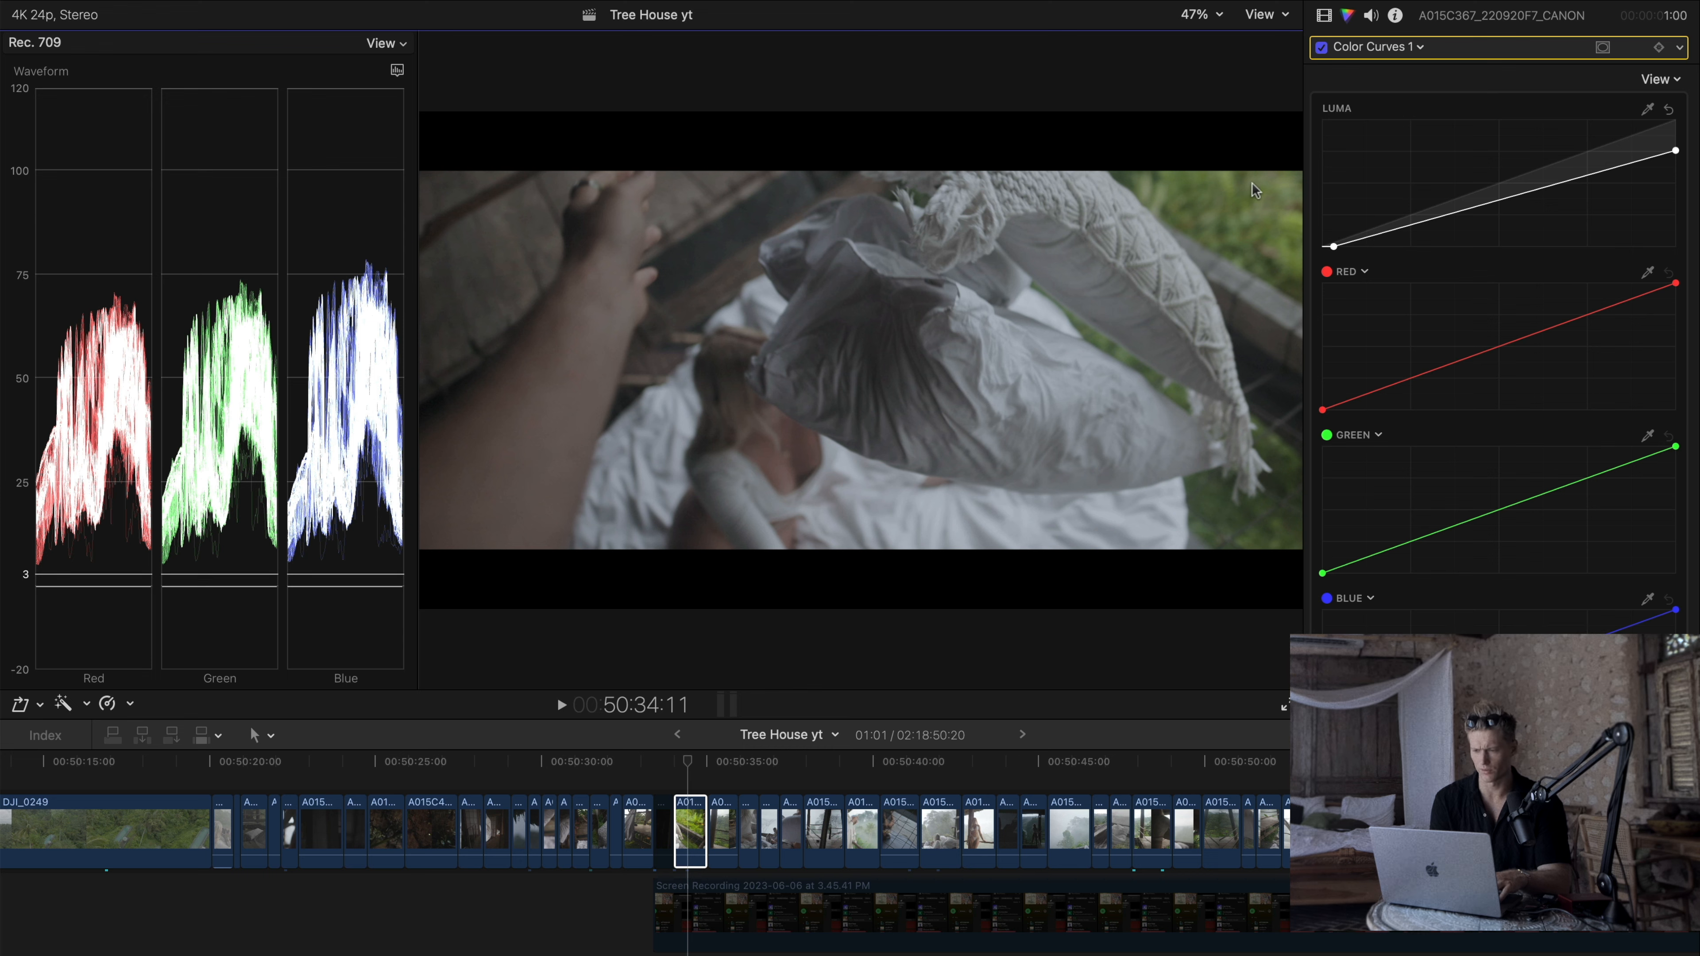
# Step: Switch Color Curves 1 off and on repeatedly to compare its effect on the image and the waveform
pyautogui.click(1322, 47)
pyautogui.click(1322, 47)
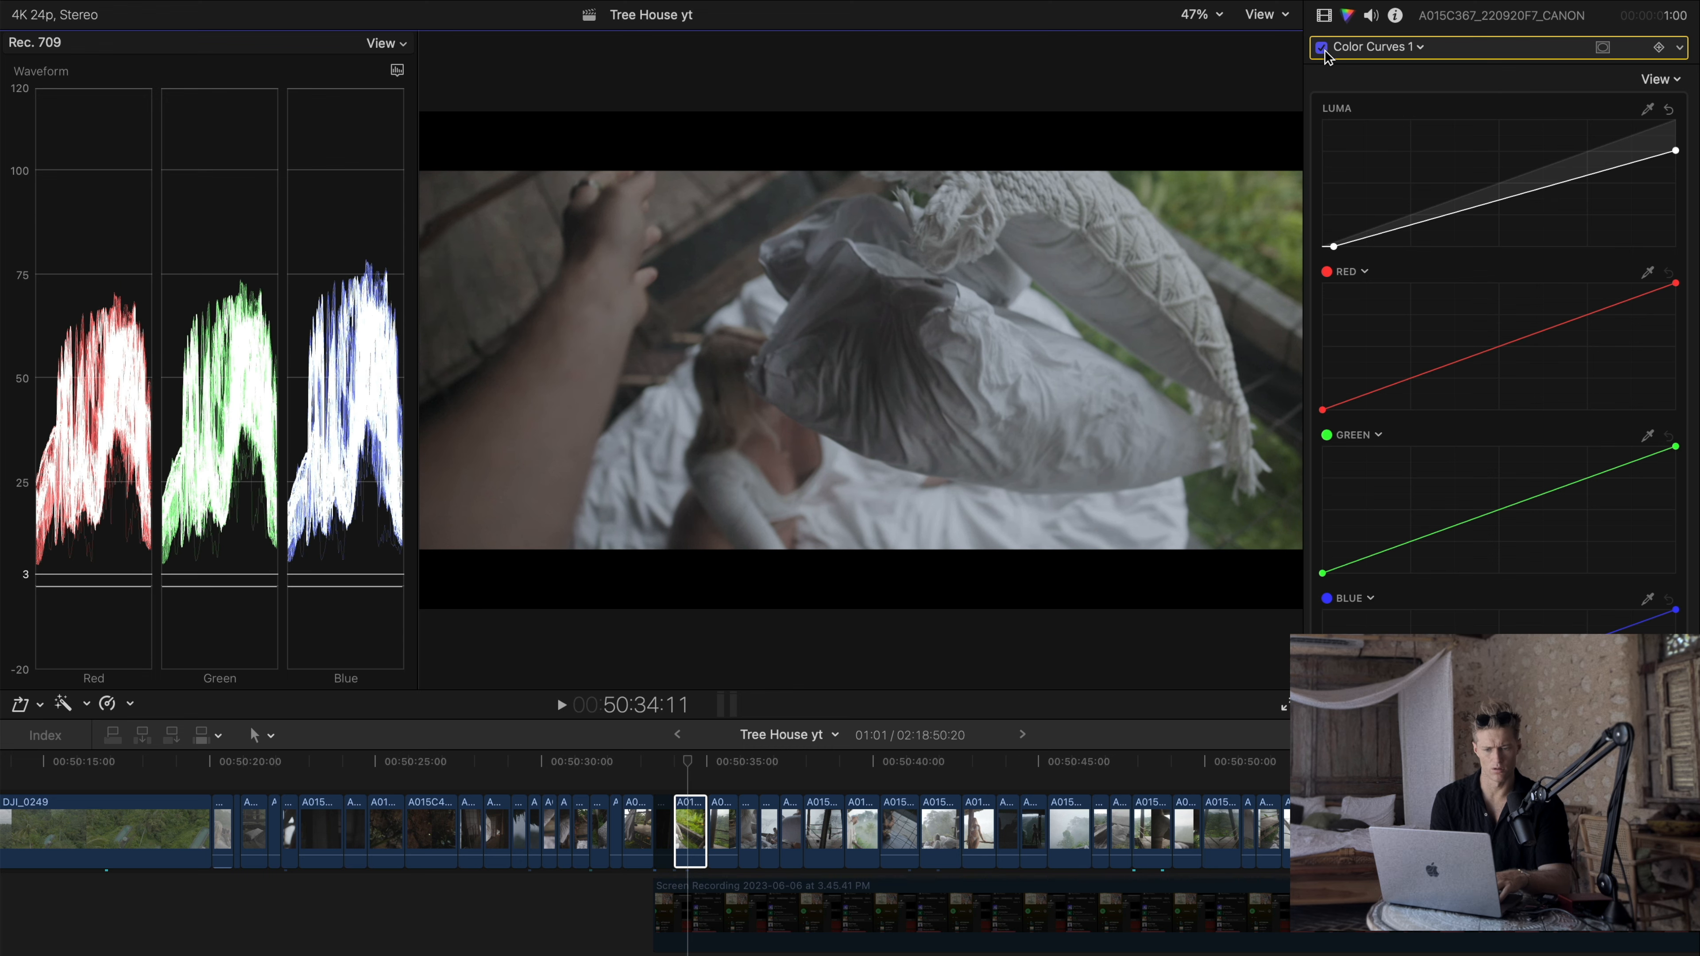
pyautogui.click(1322, 48)
pyautogui.click(1322, 48)
pyautogui.click(1322, 48)
pyautogui.click(1323, 47)
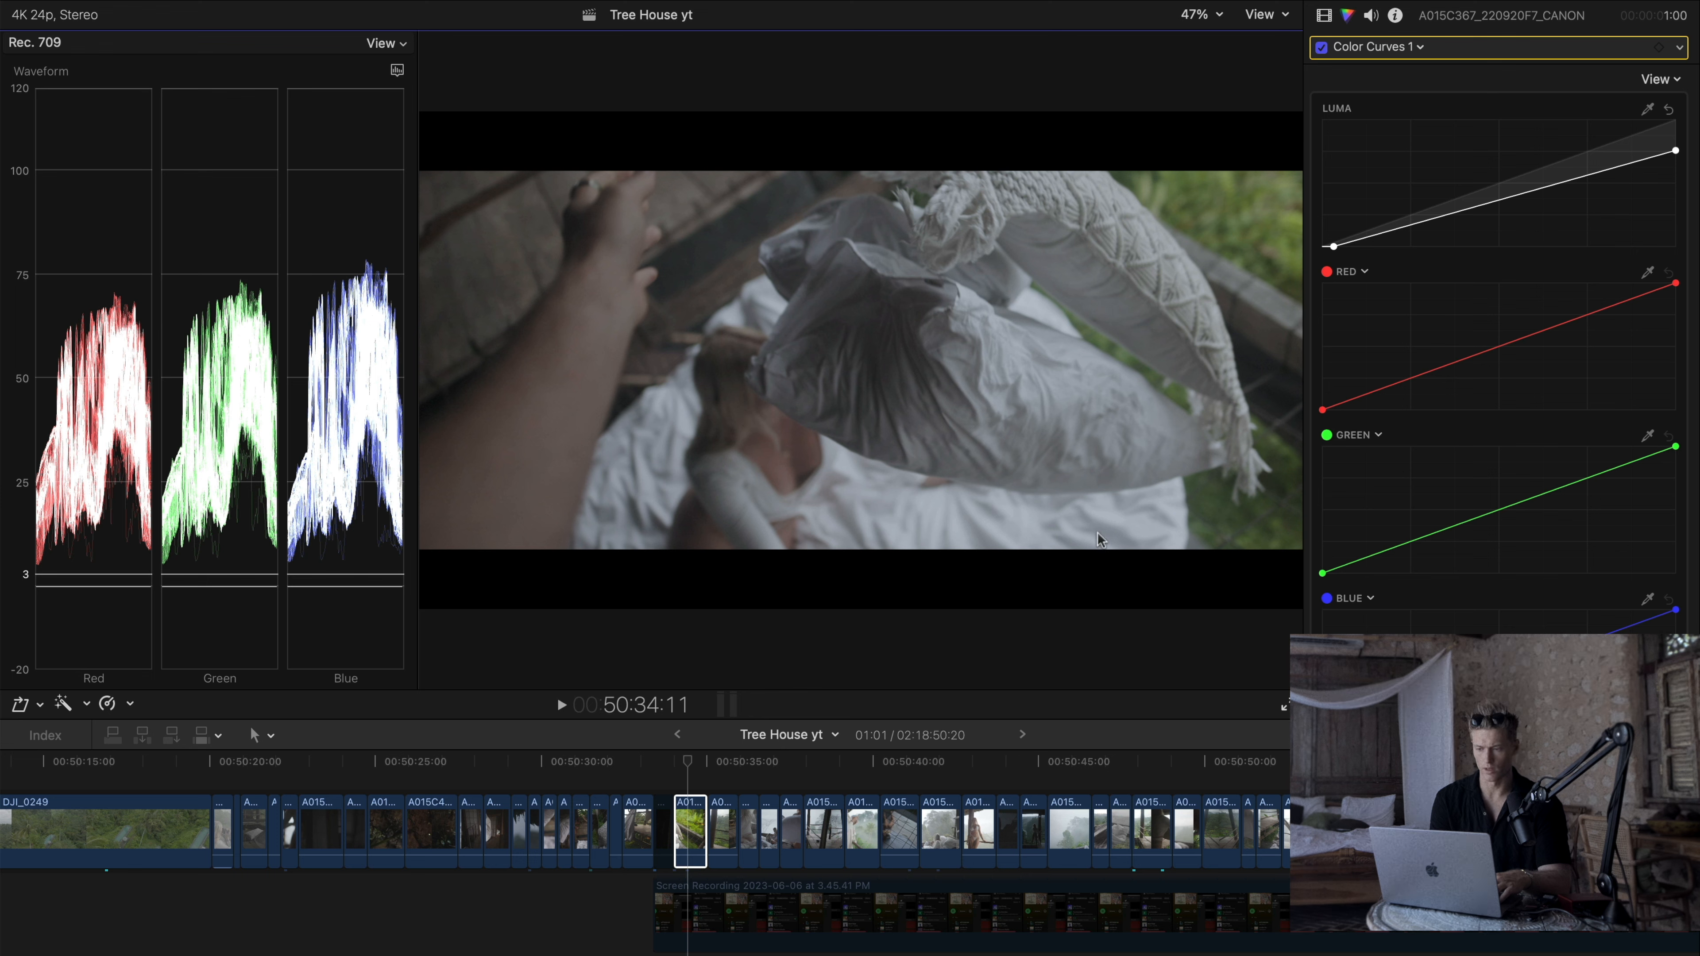
pyautogui.click(1321, 47)
pyautogui.click(1322, 47)
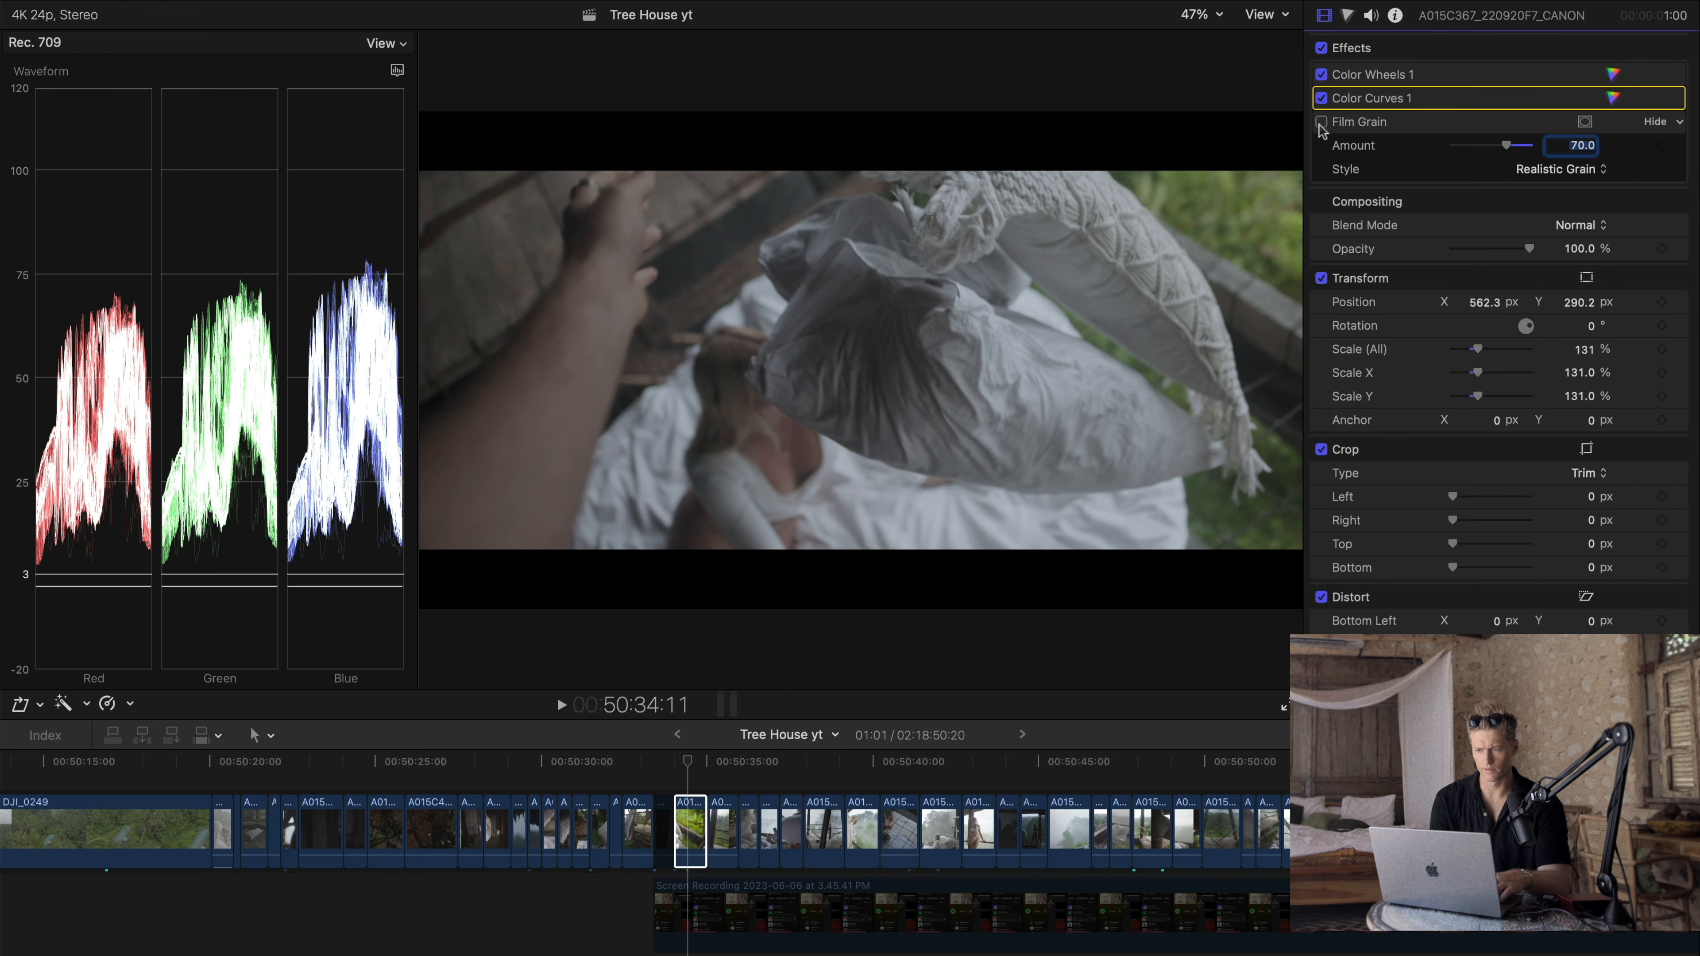
# Step: Enable Film Grain on the pillow clip, comparing the image with the grain on and off
pyautogui.click(1320, 122)
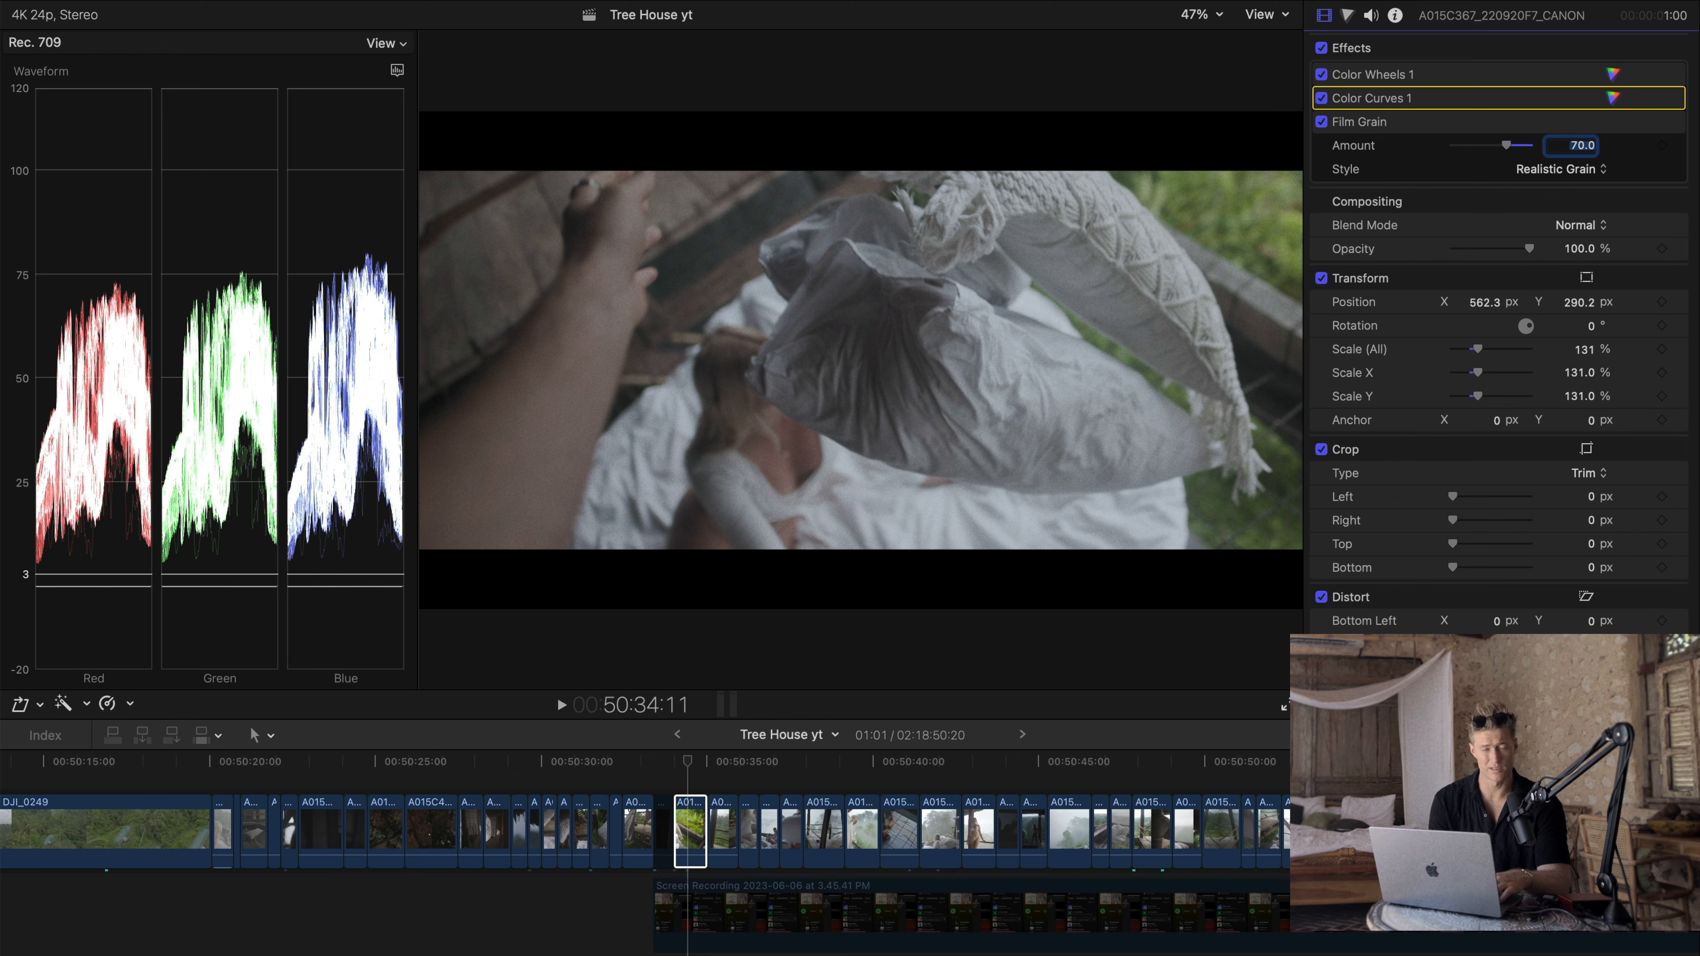
pyautogui.click(1324, 123)
pyautogui.click(1325, 123)
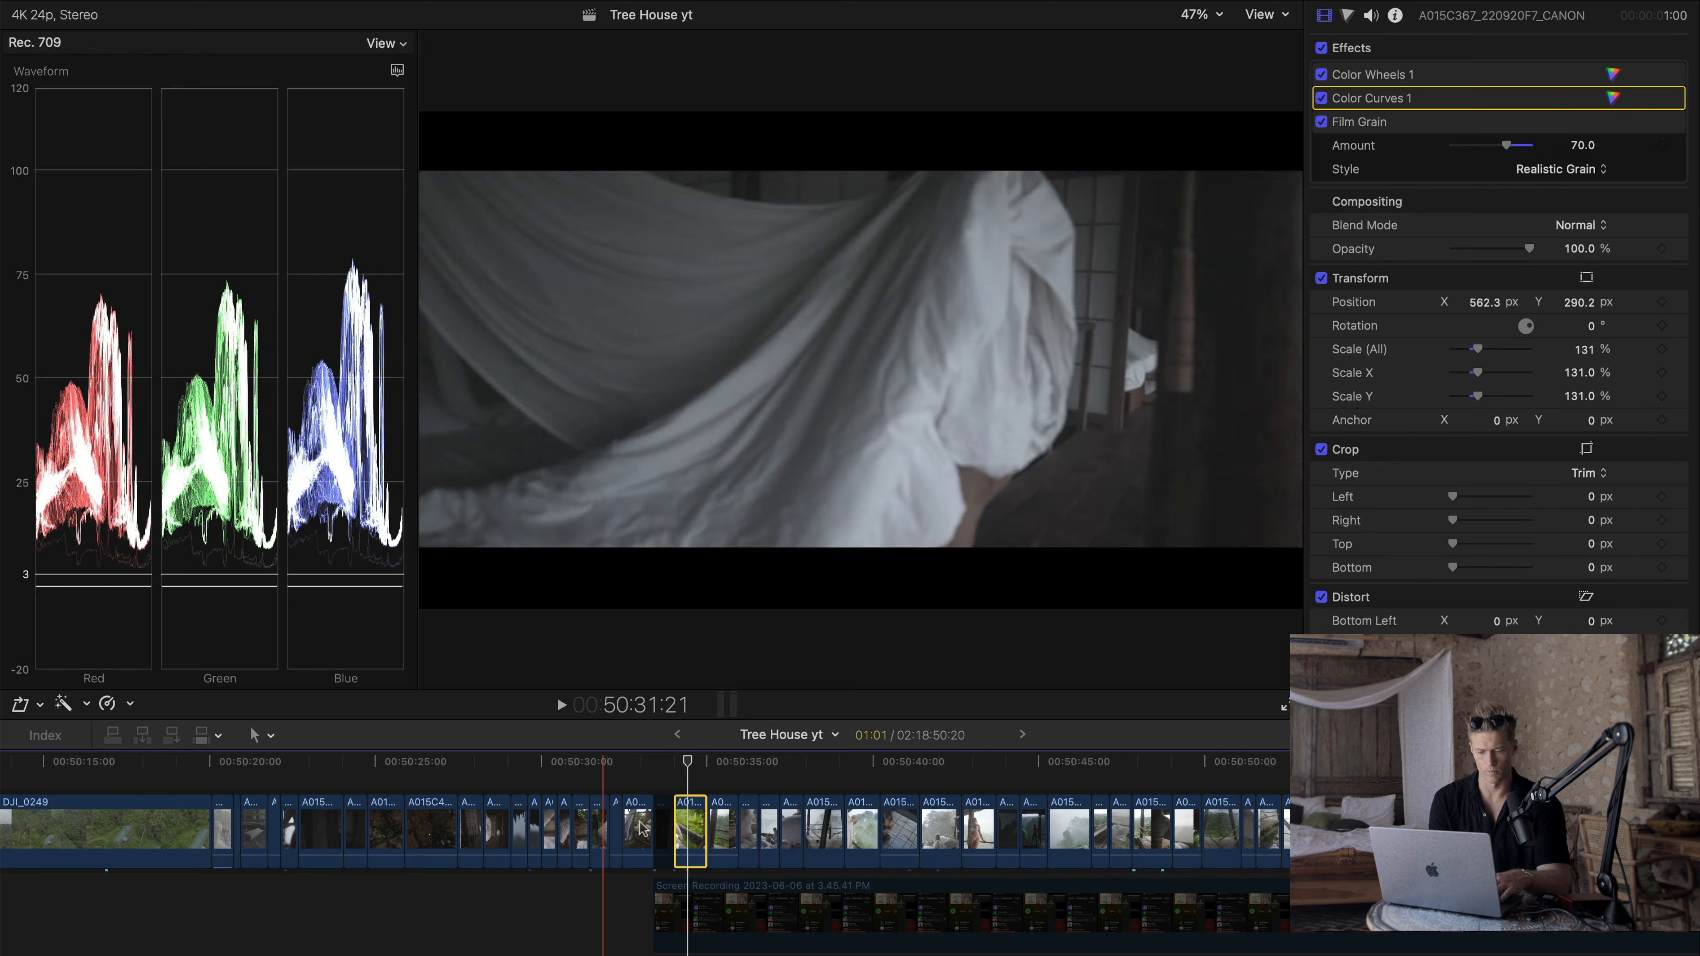
# Step: Play the graded pillow clip from its start through into the following clip
pyautogui.click(677, 763)
pyautogui.press('space')
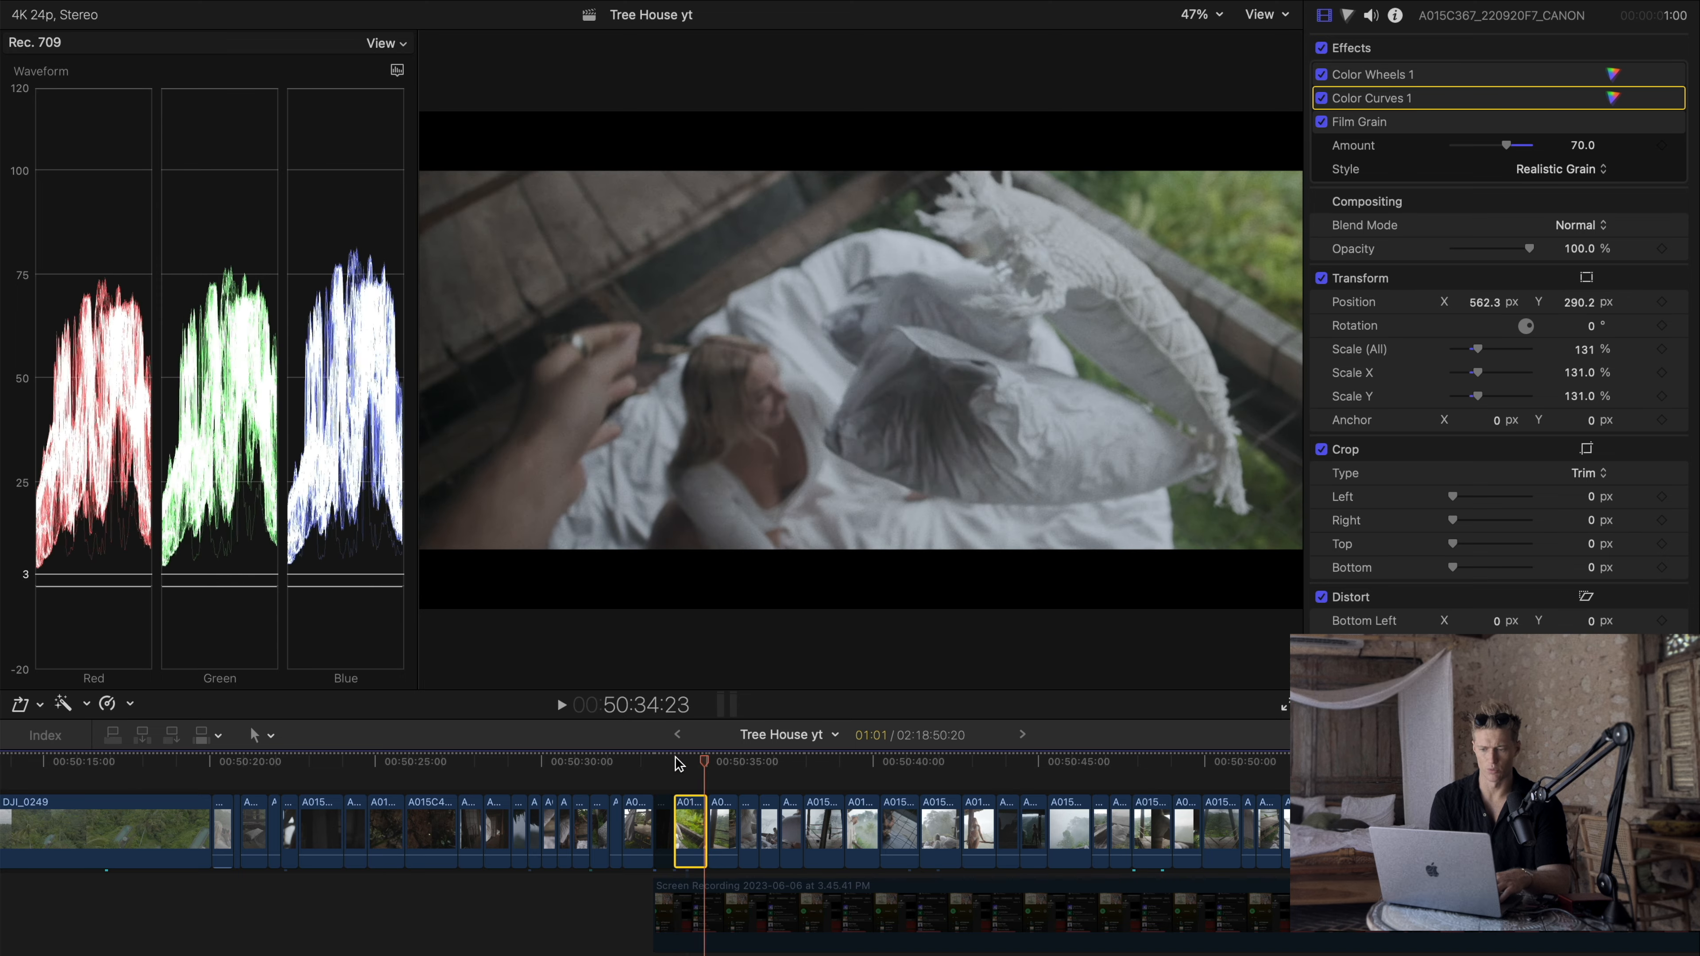
pyautogui.press('space')
pyautogui.press('space')
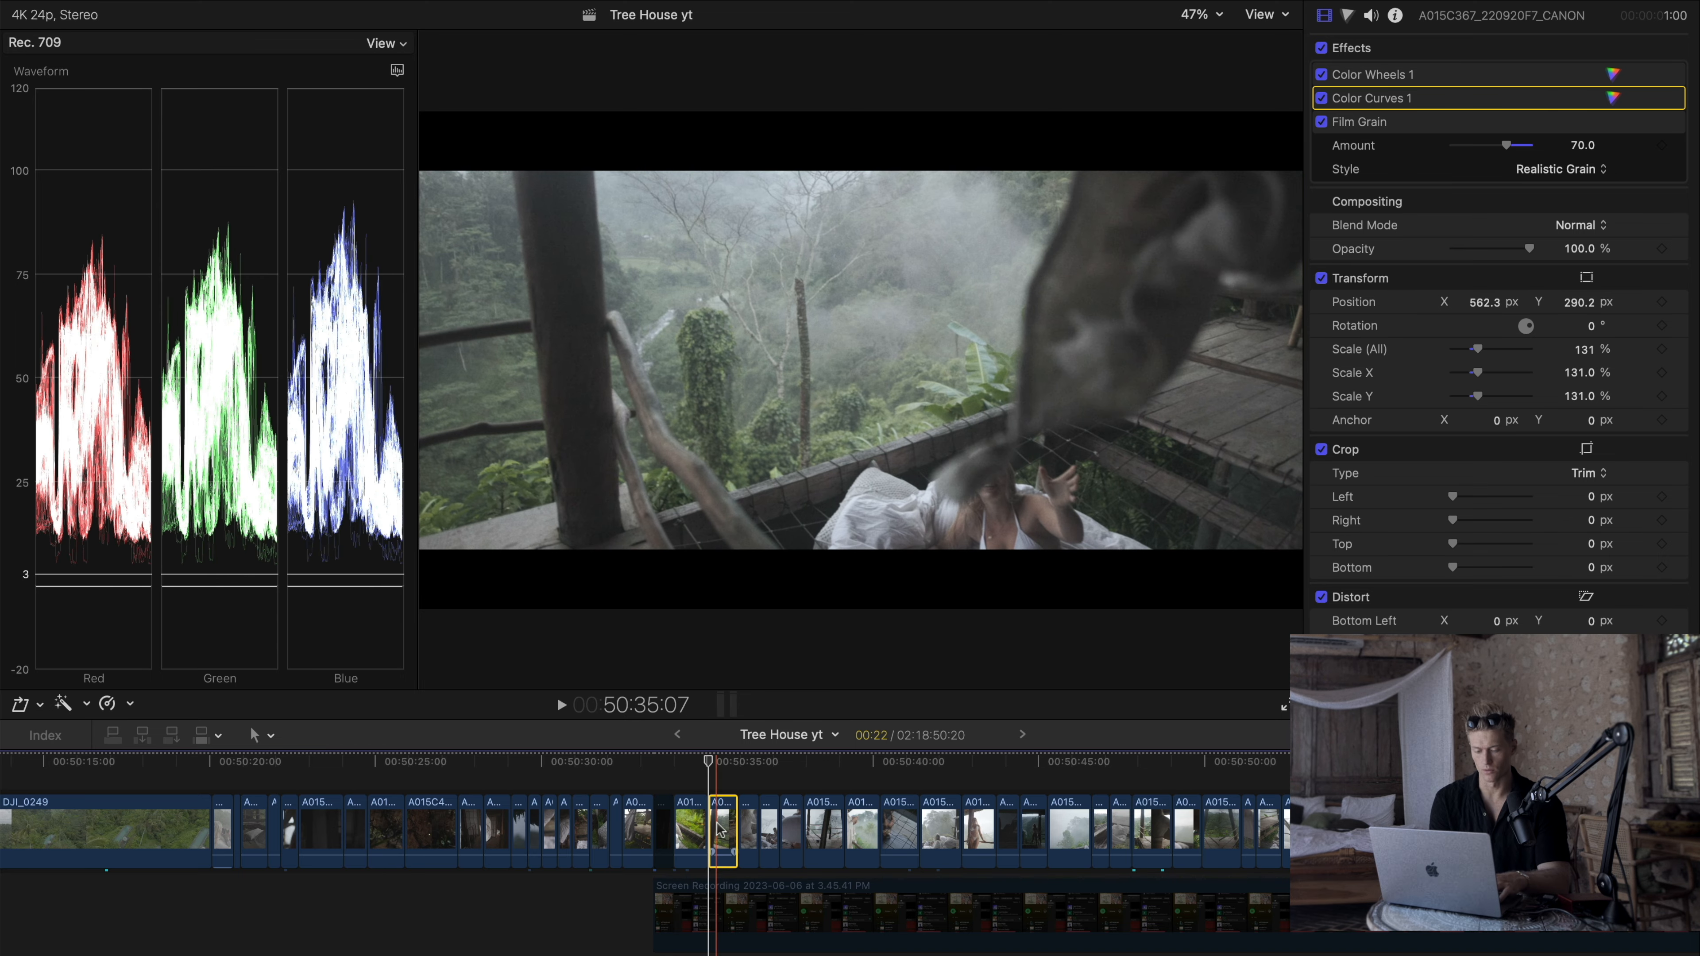
# Step: Review the A015C556 clip's camera LUT, and compare its image with the effects switched off and on
pyautogui.press('space')
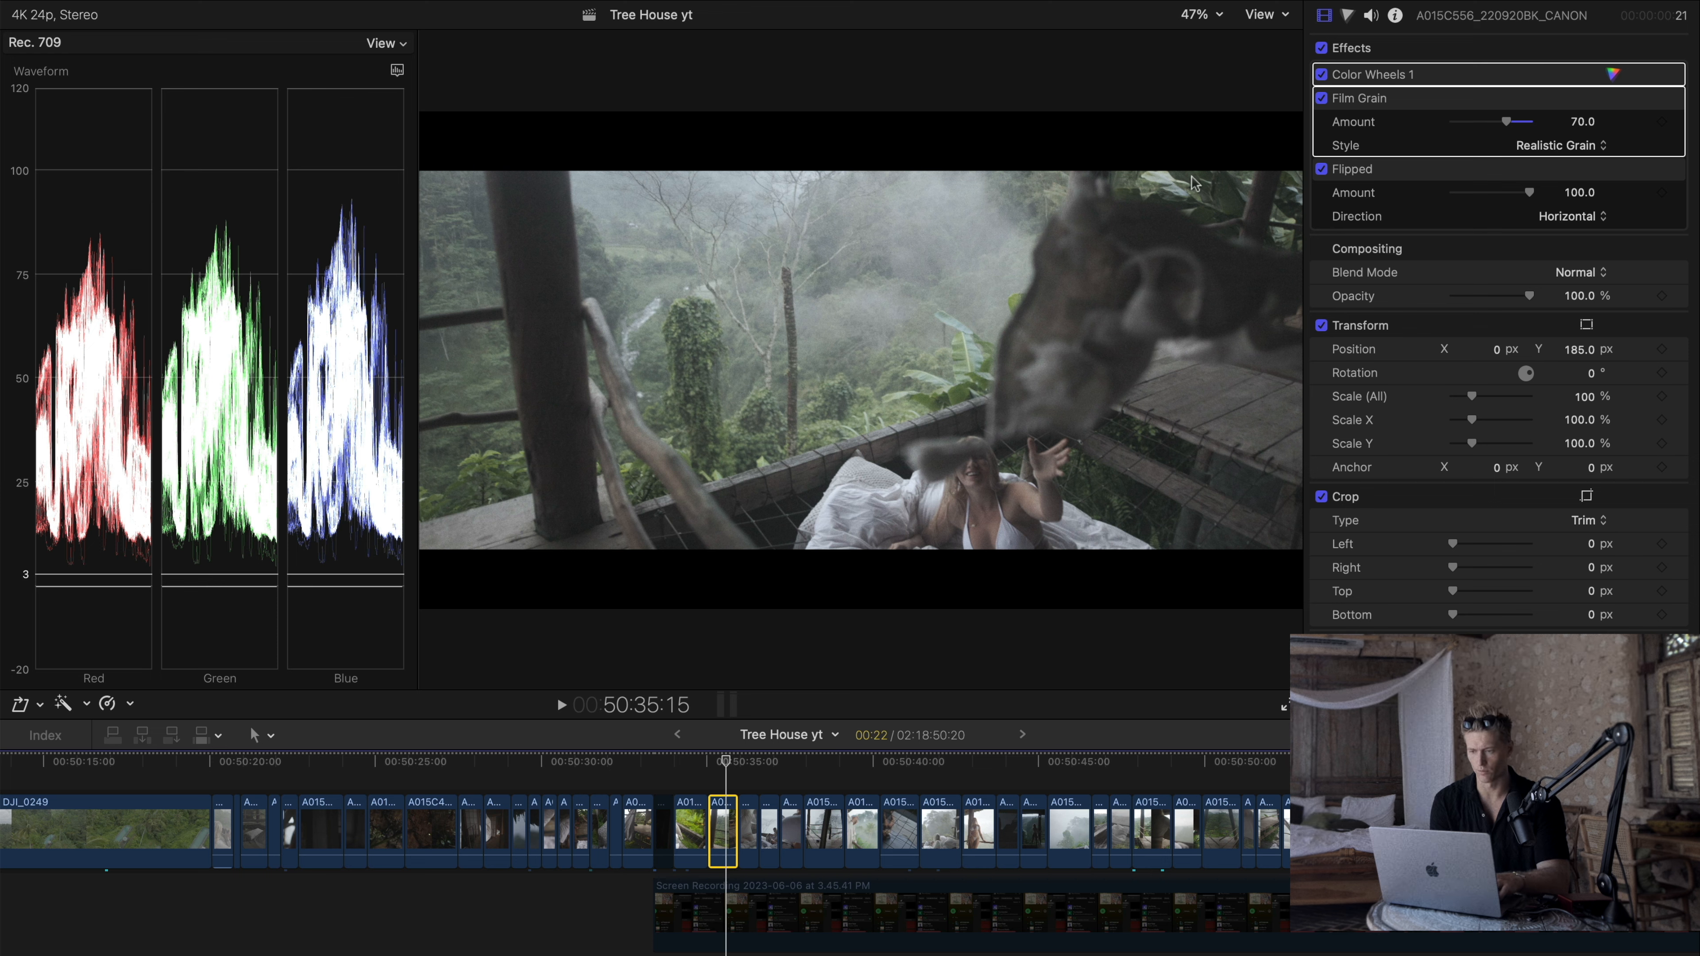
pyautogui.click(1321, 74)
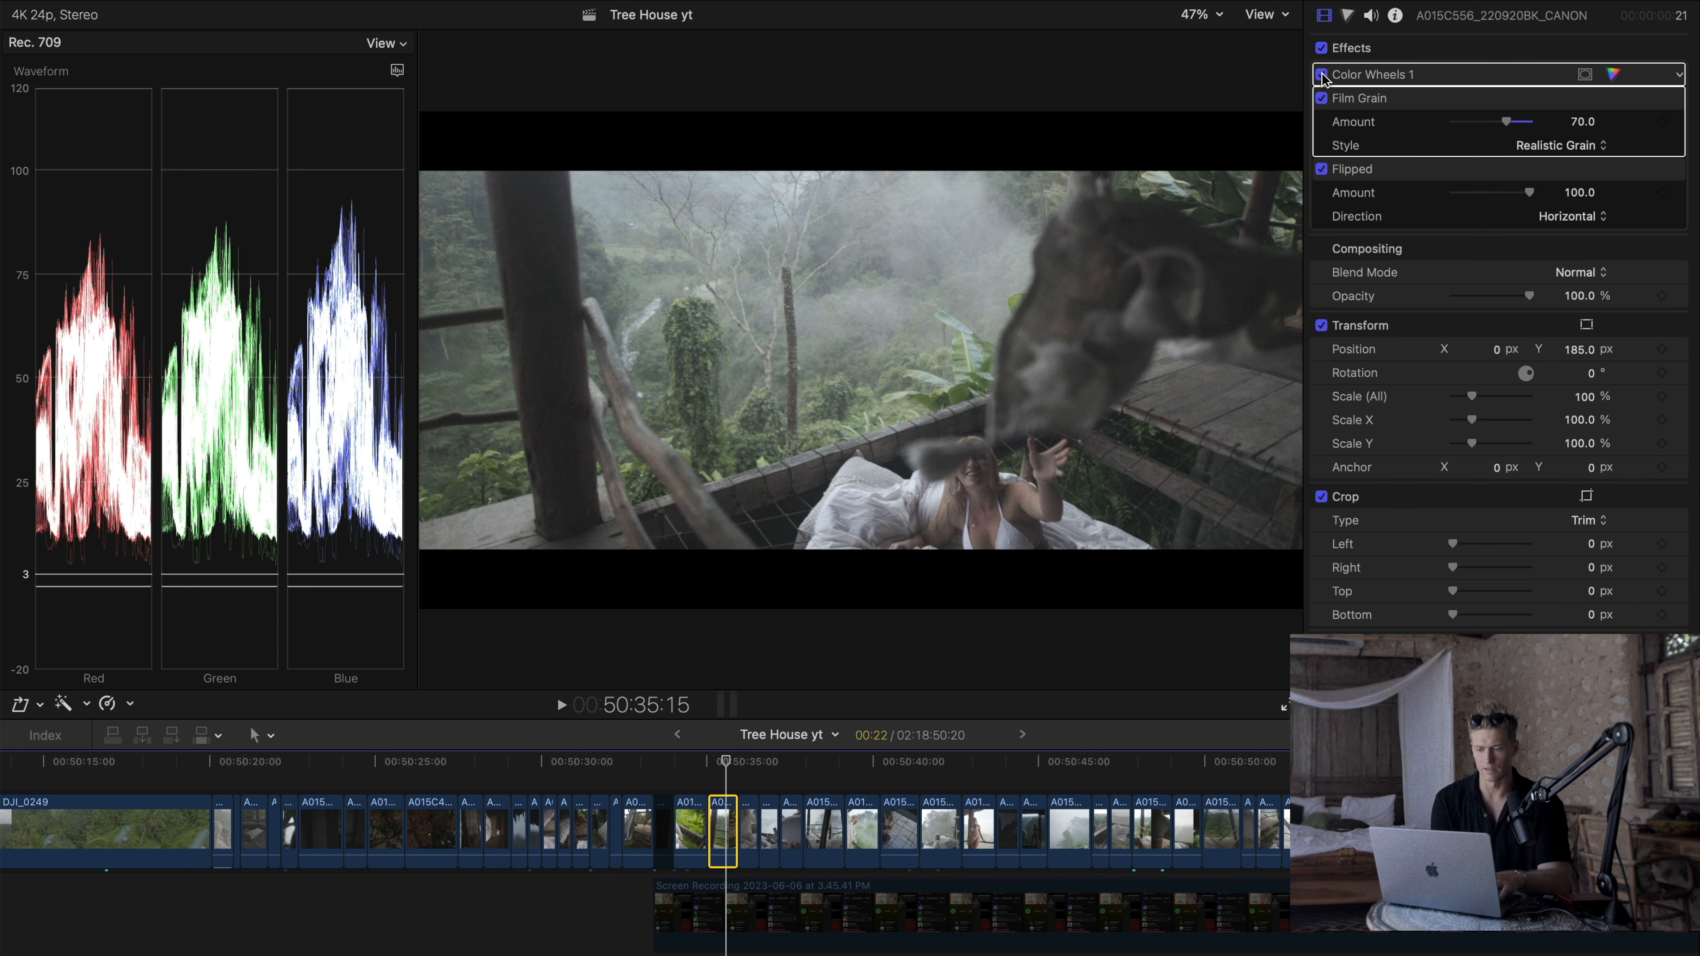
pyautogui.click(1395, 16)
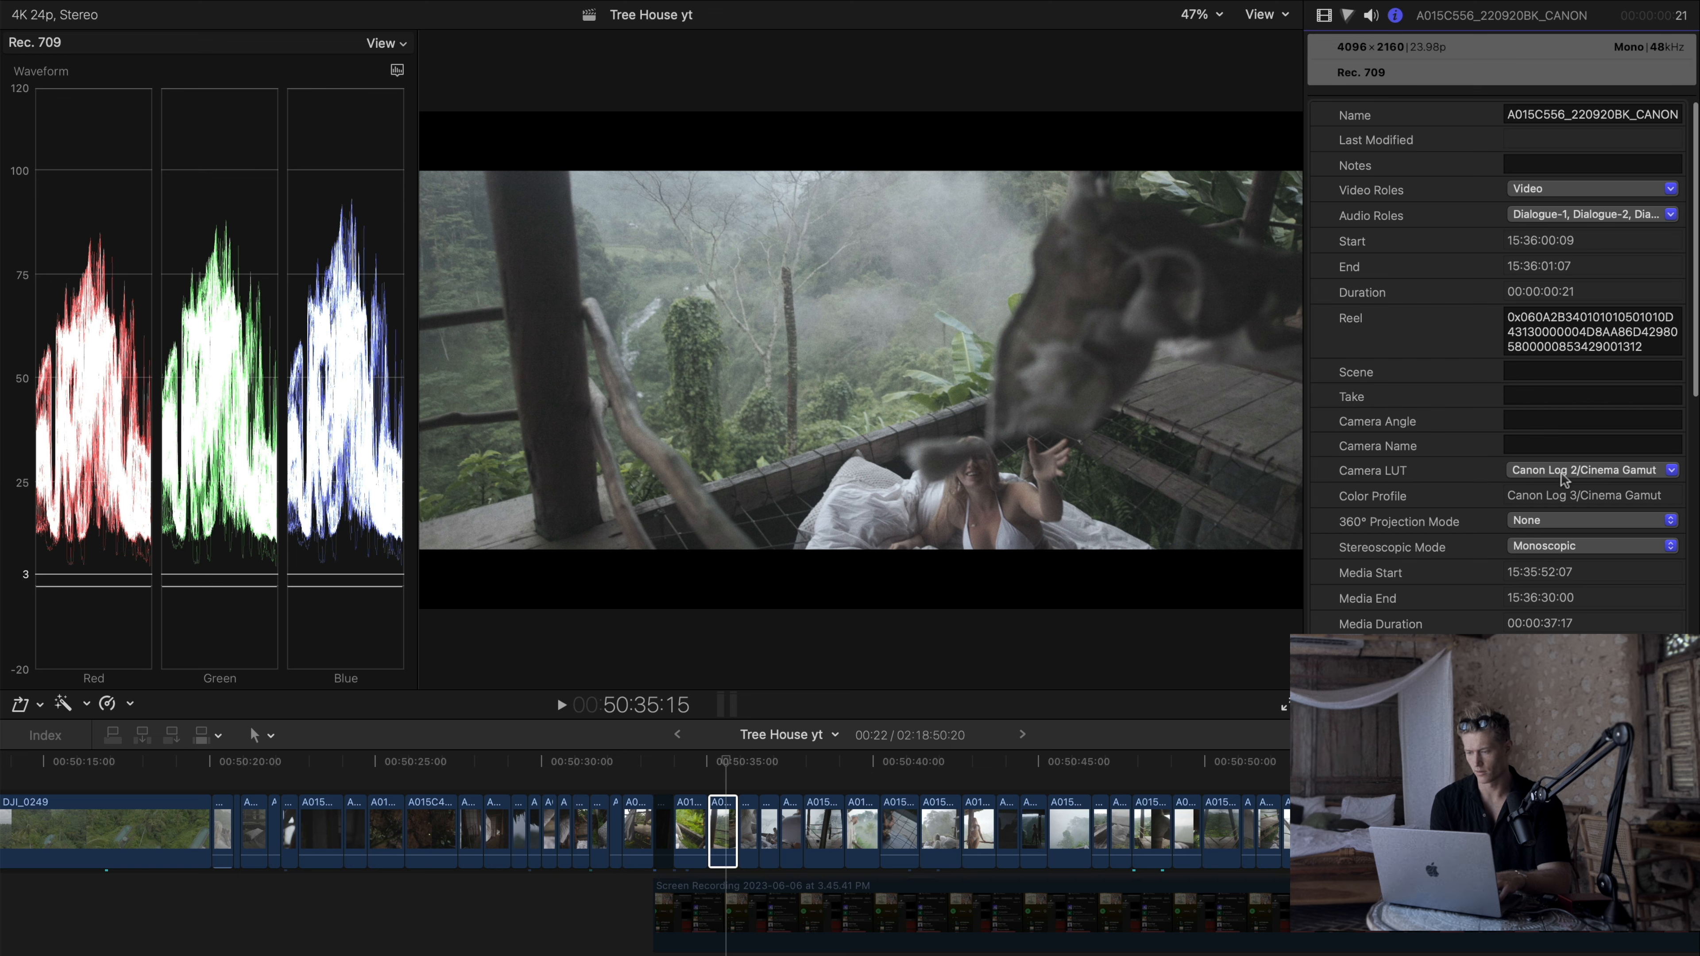
pyautogui.click(1324, 15)
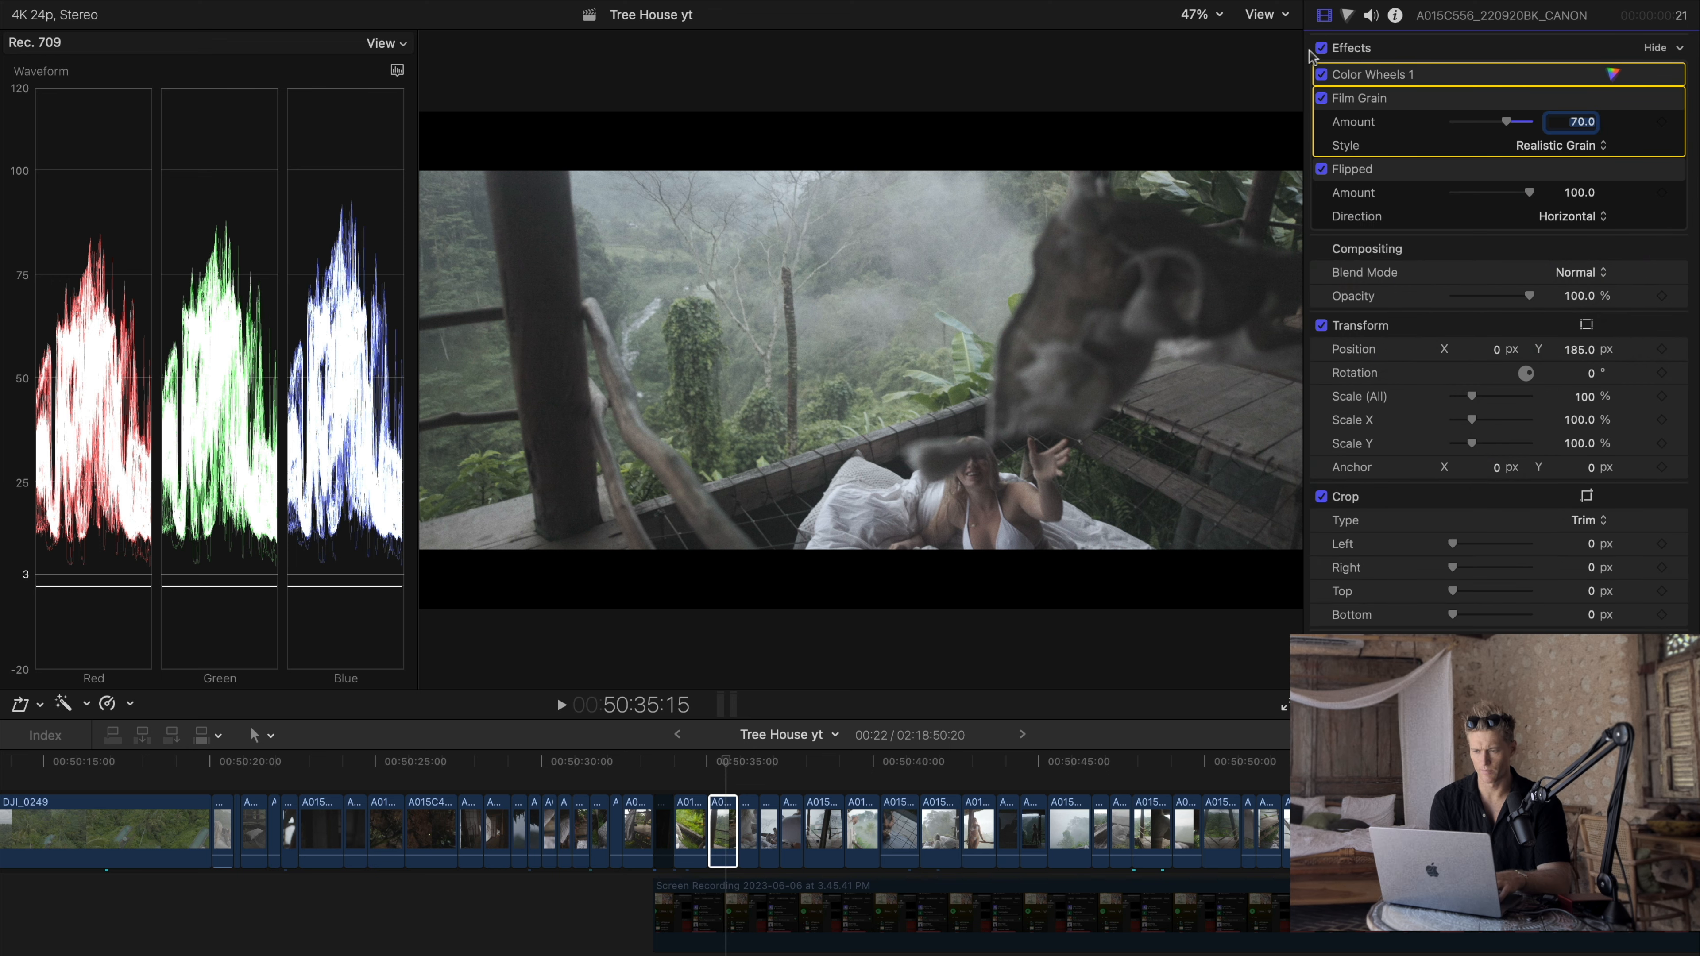
pyautogui.click(1321, 47)
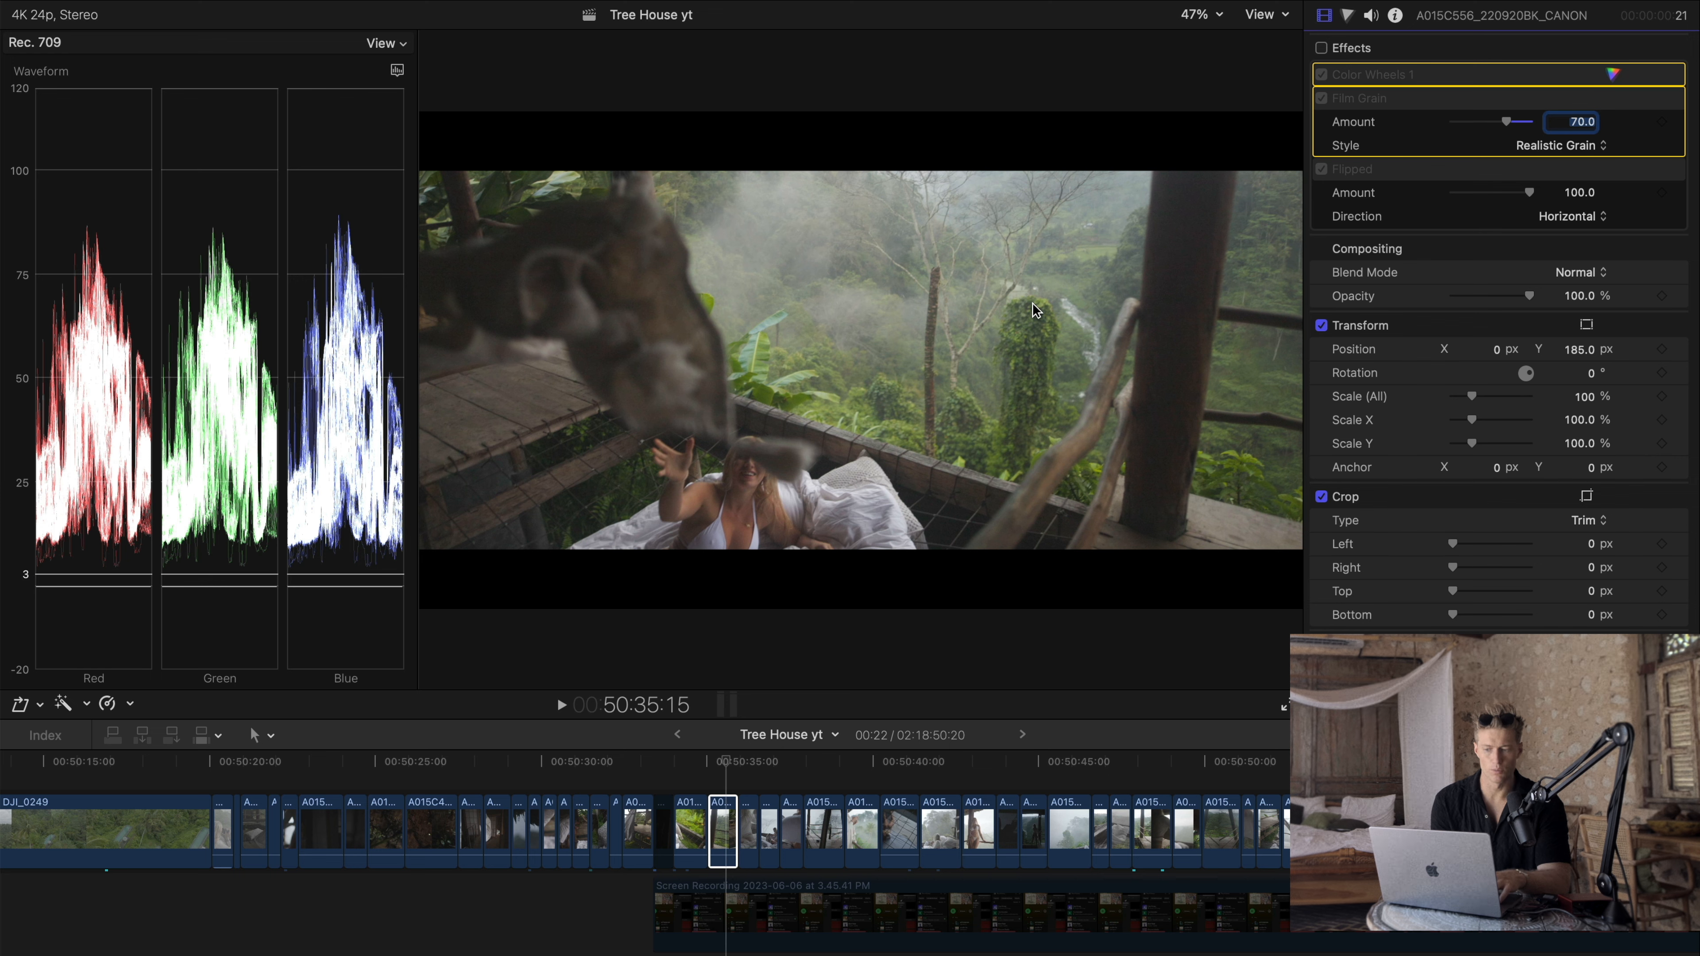
pyautogui.click(1395, 15)
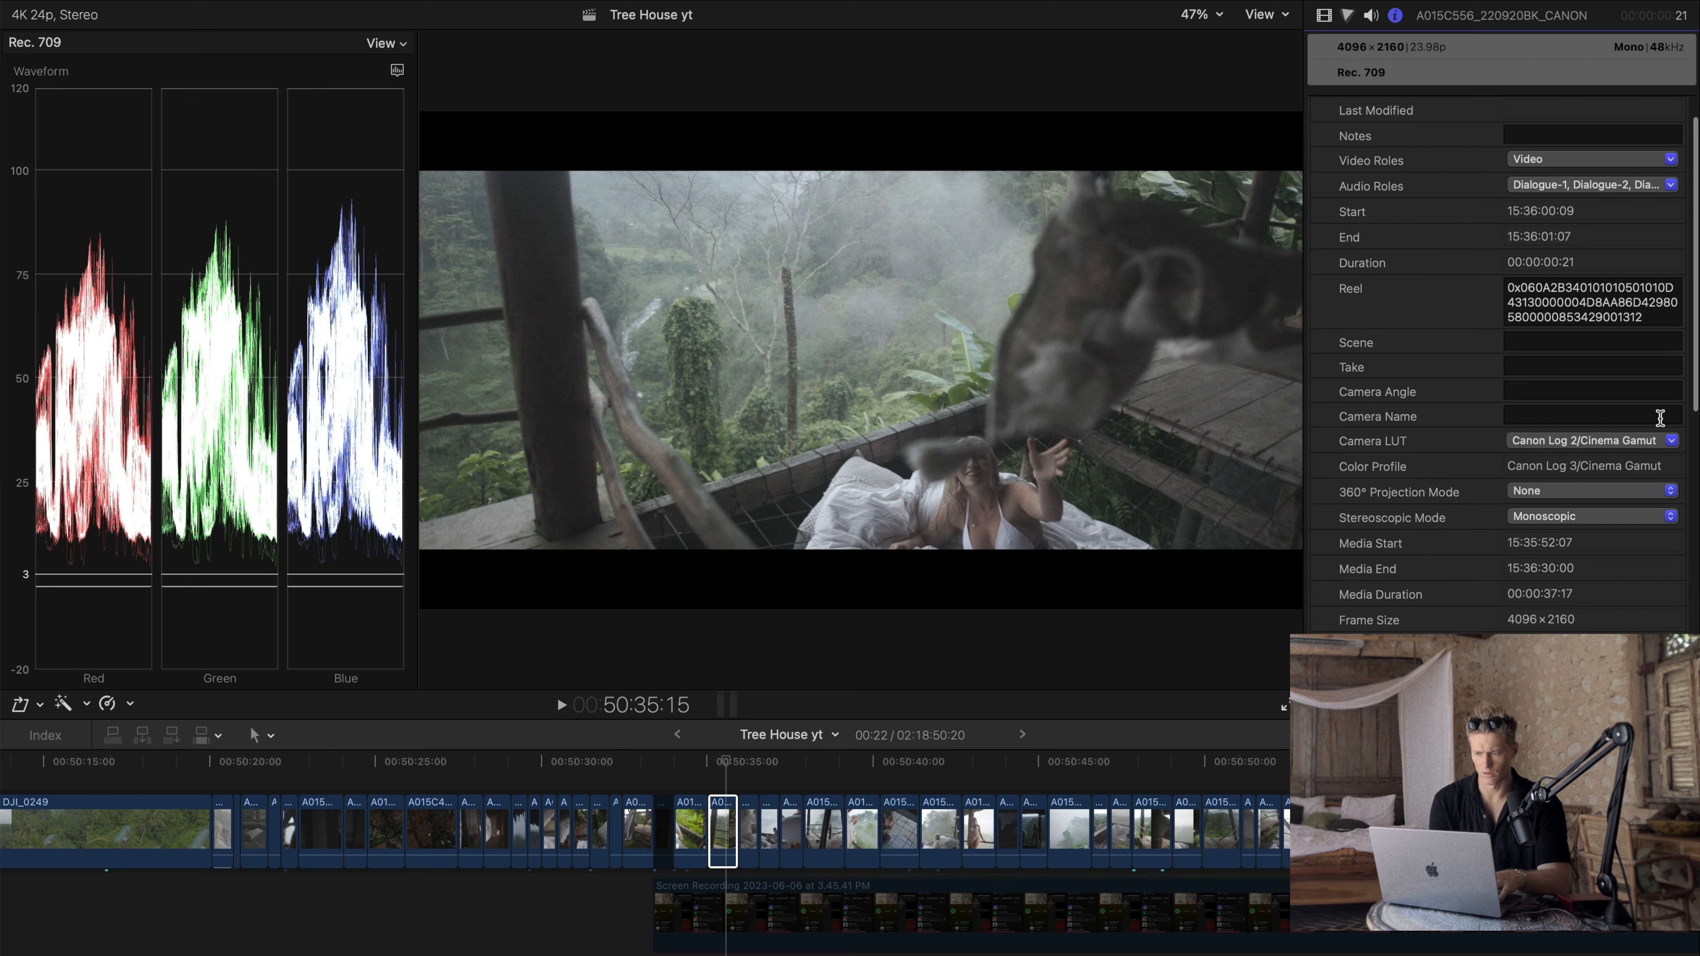
pyautogui.click(1325, 17)
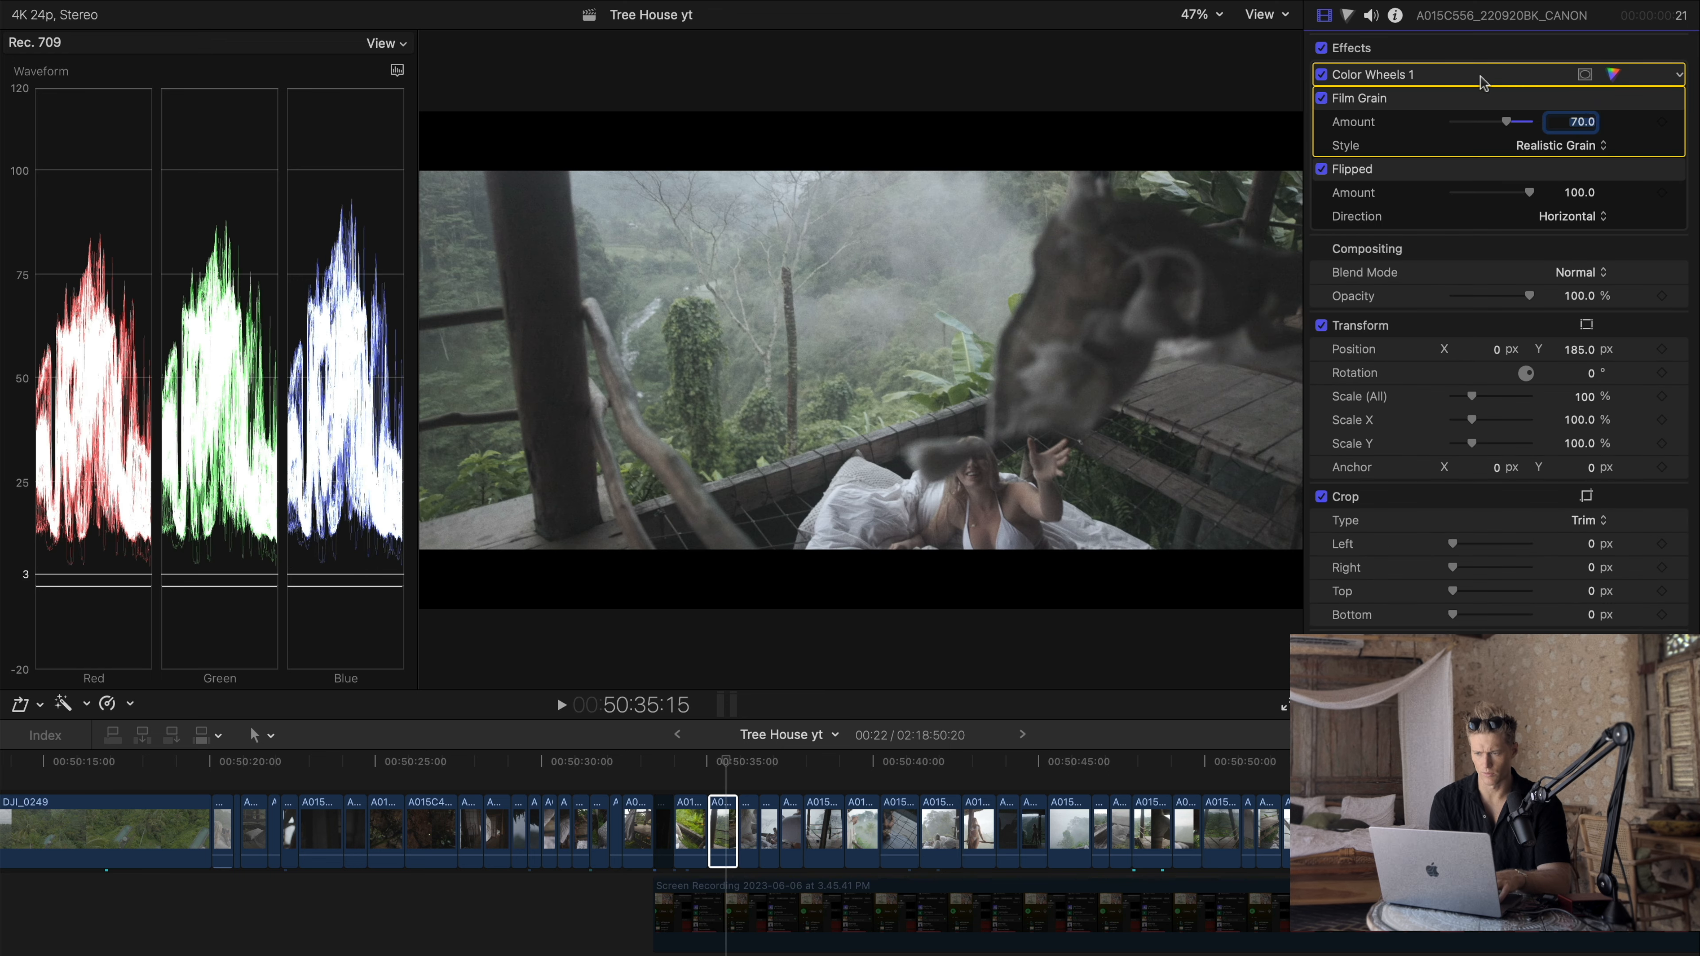
# Step: Try a higher global saturation in Color Wheels 1 of the A015C556 clip, and undo it
pyautogui.click(1413, 77)
pyautogui.doubleClick(1440, 202)
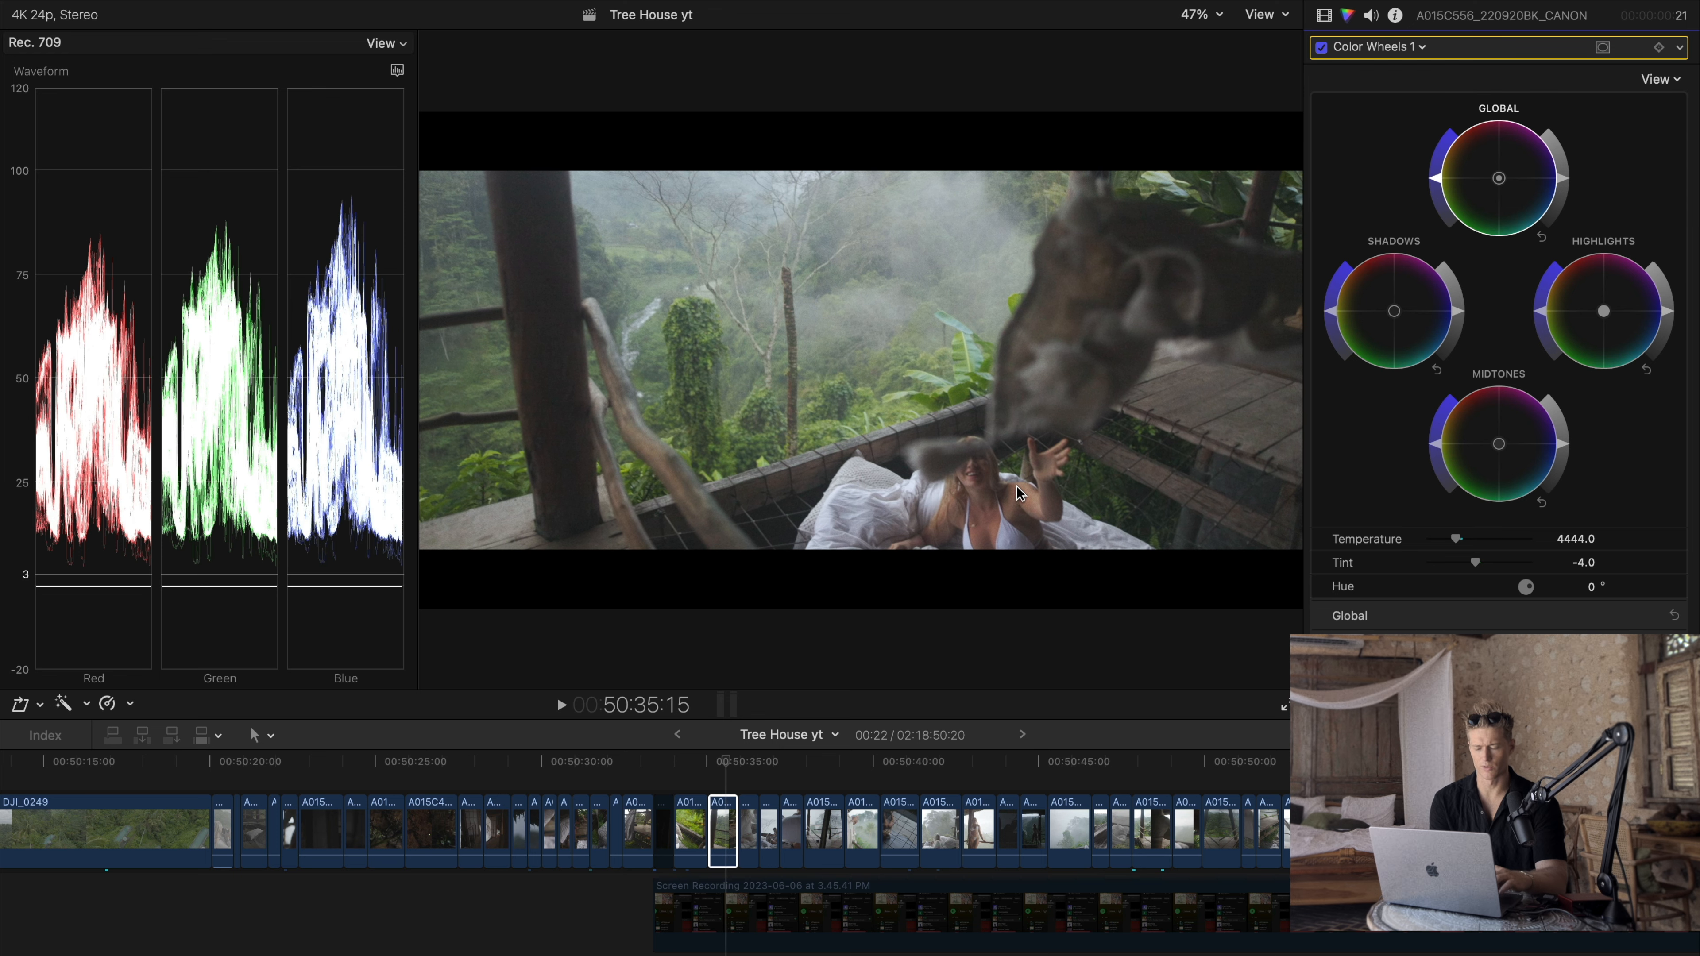
pyautogui.press('super+z')
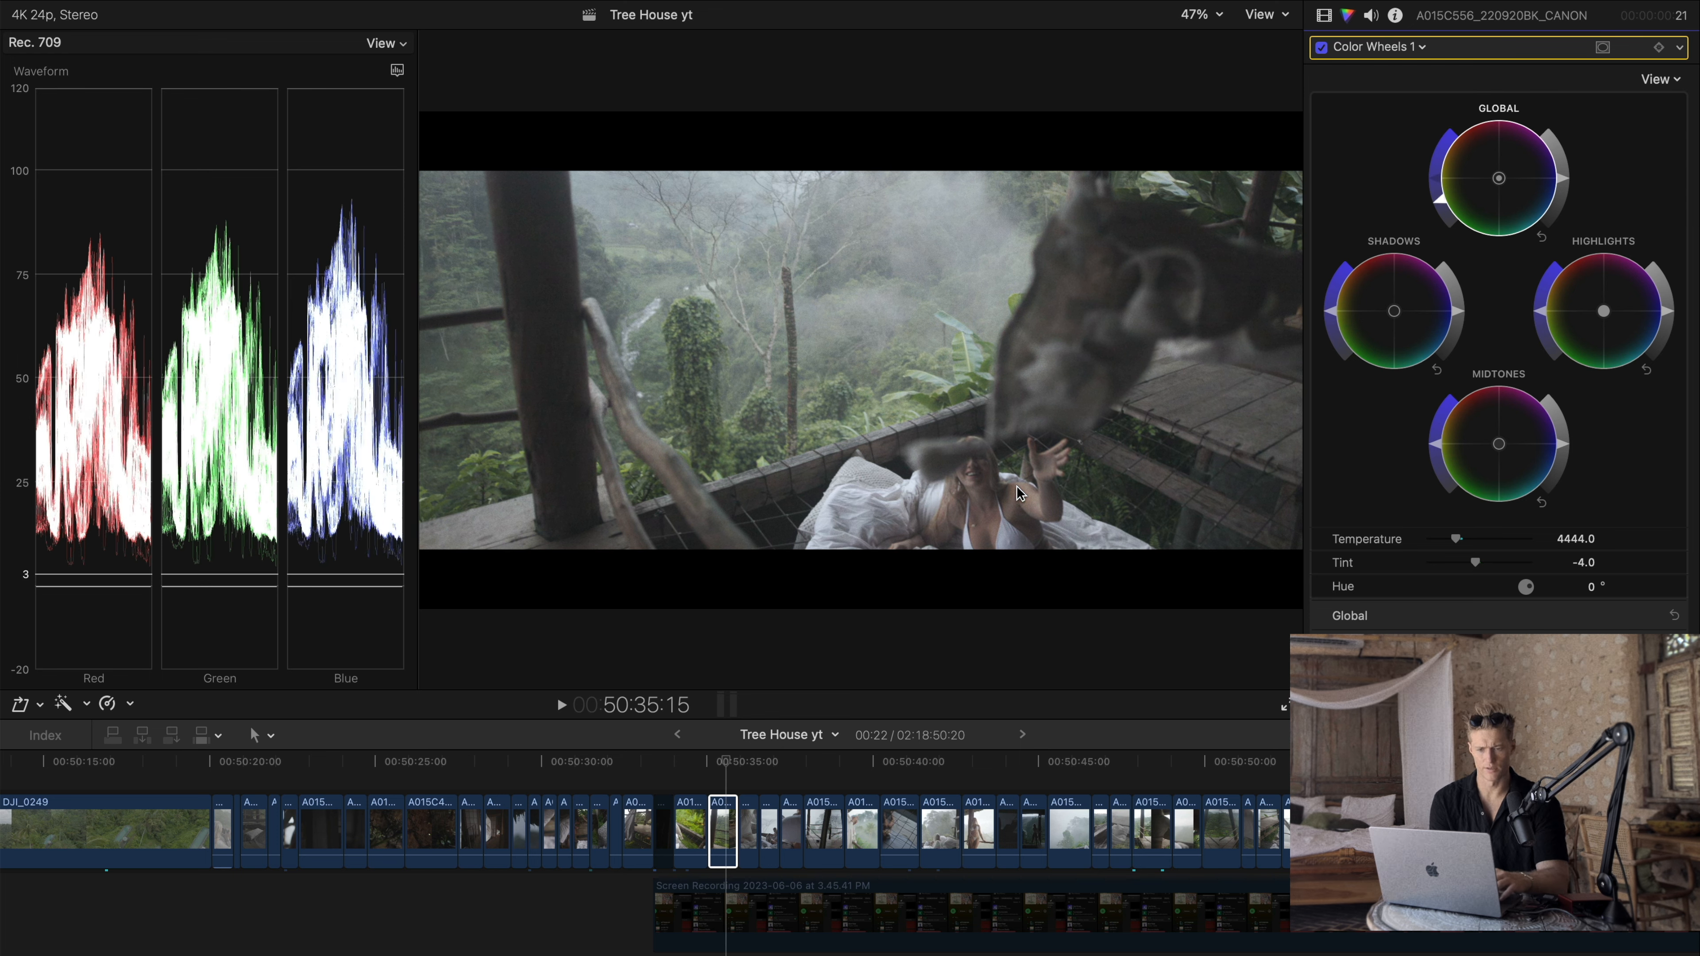
pyautogui.click(1380, 48)
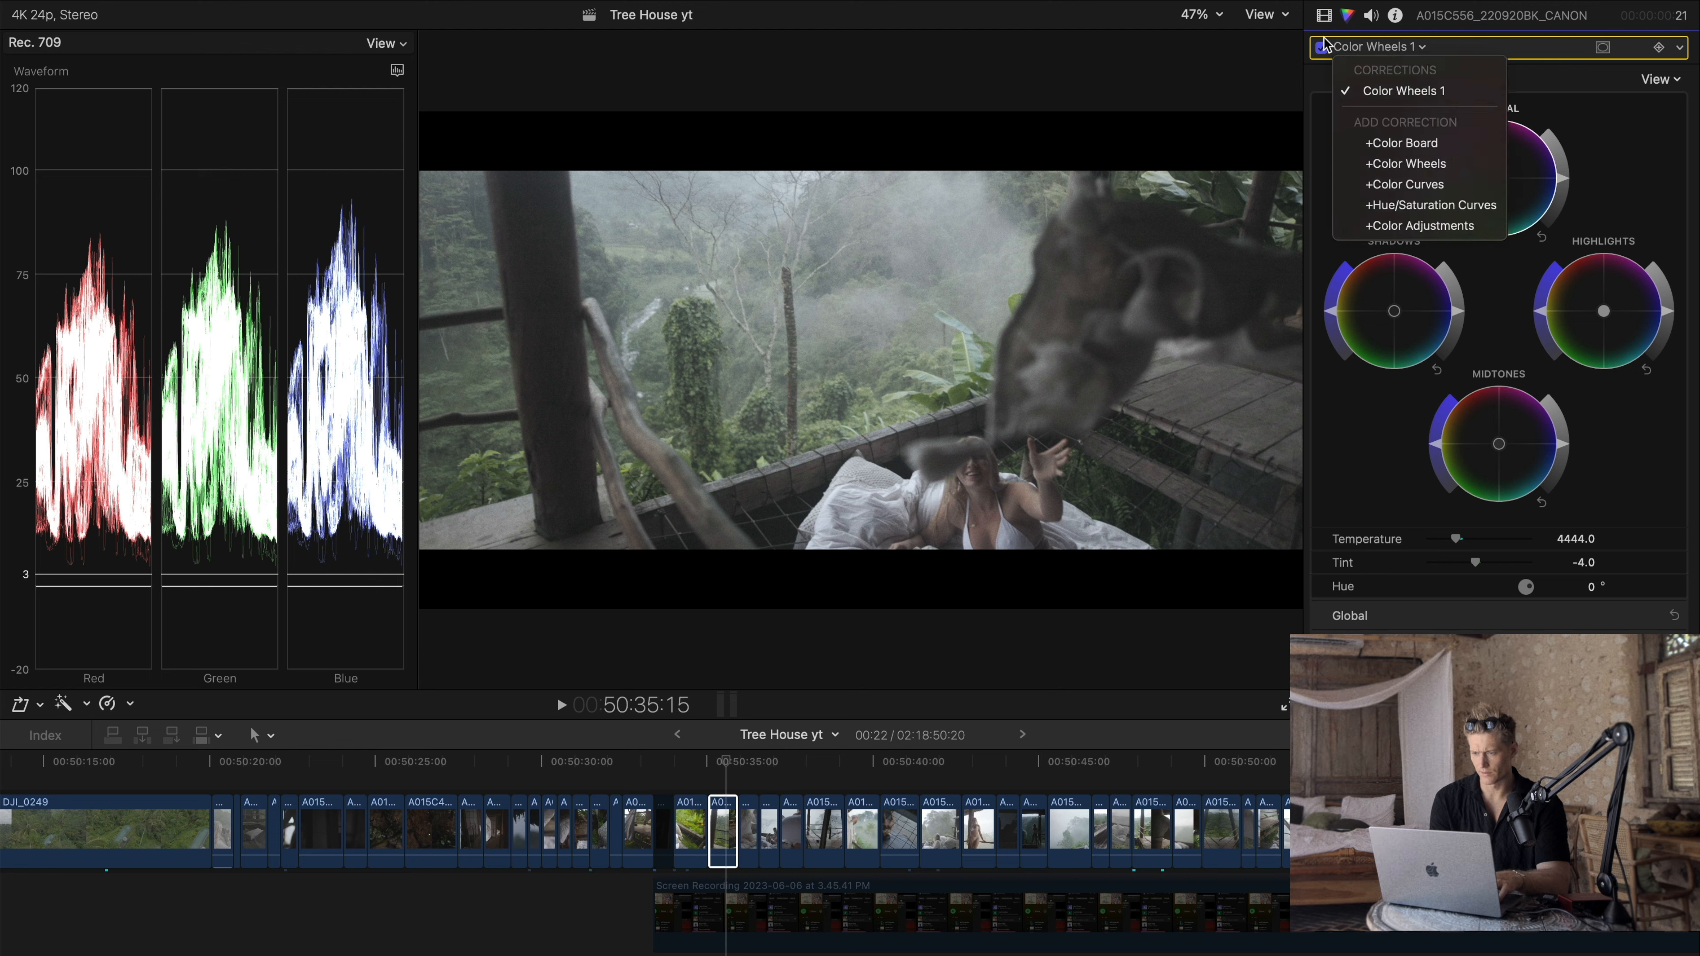
pyautogui.click(1323, 15)
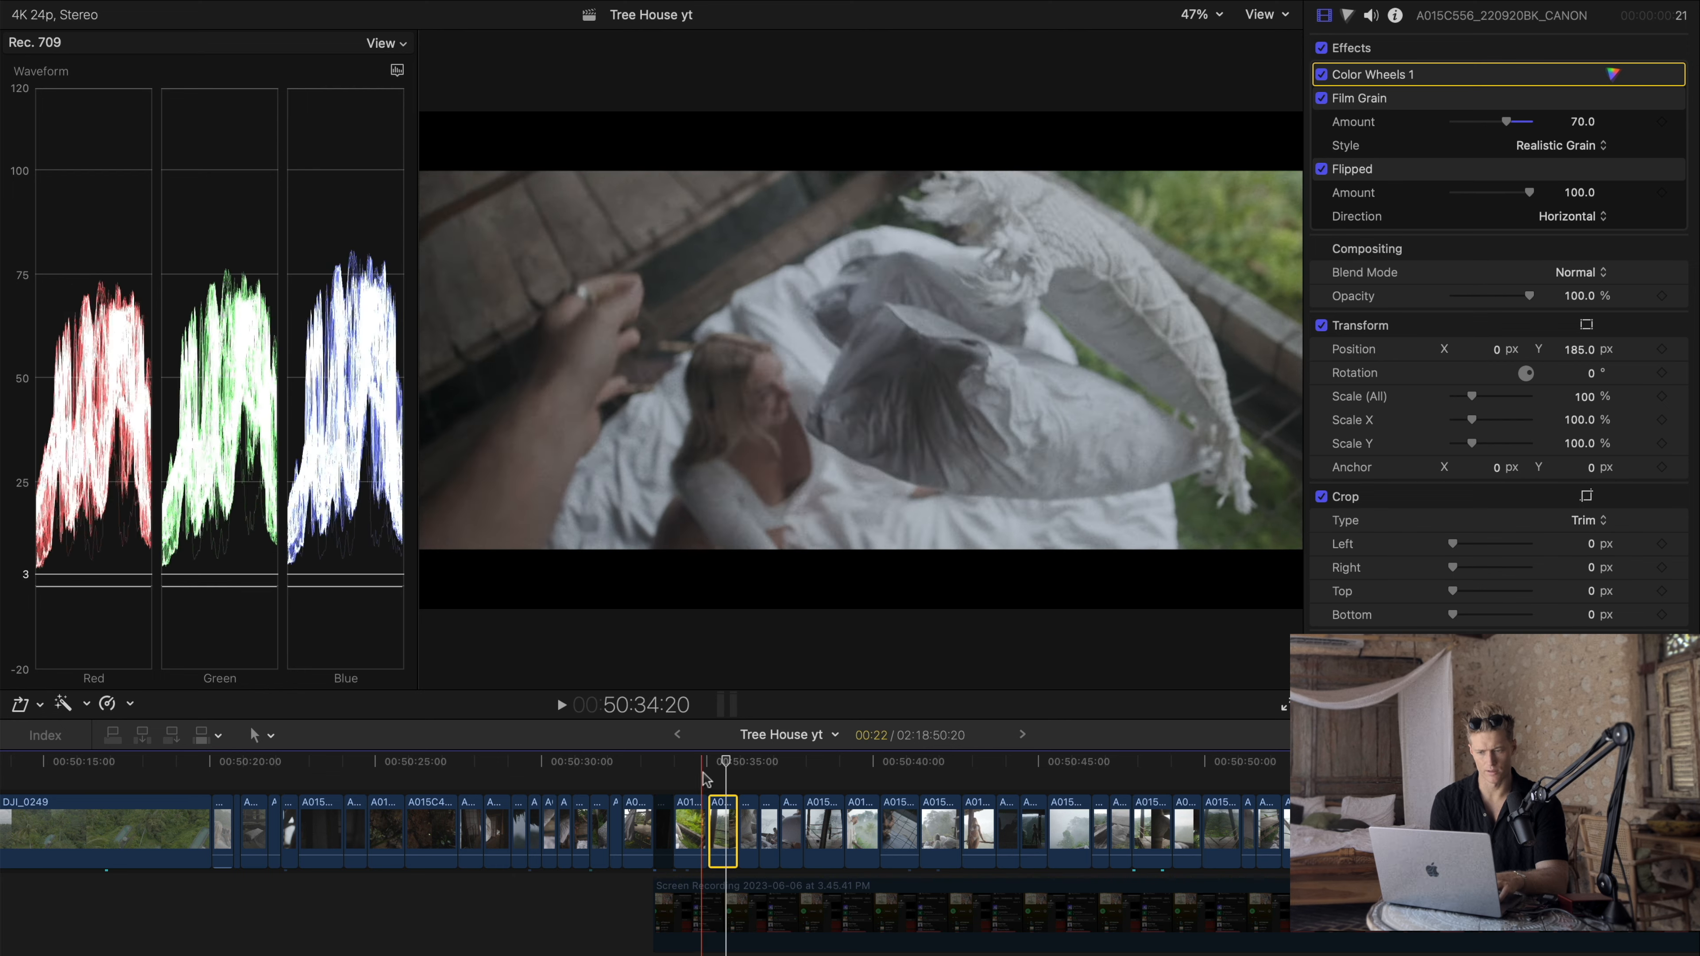
# Step: Compare frames of the pillow clip and the following wide clip in the viewer and waveform
pyautogui.click(689, 760)
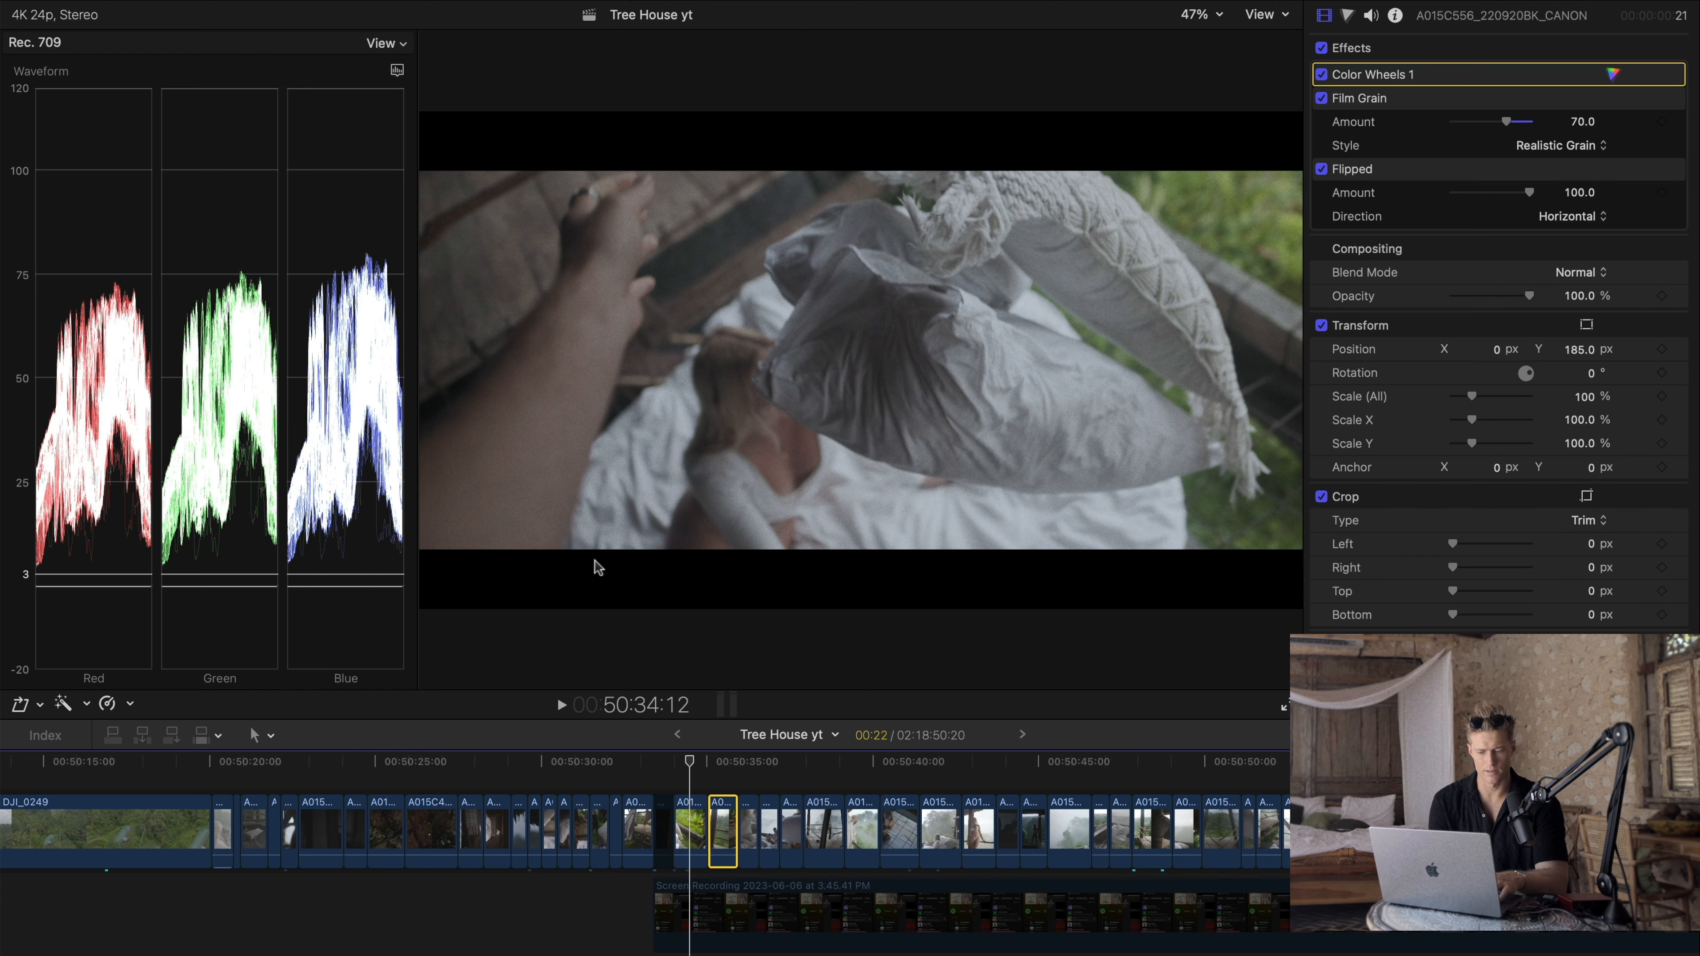
pyautogui.click(725, 767)
pyautogui.moveTo(725, 769); pyautogui.dragTo(731, 770)
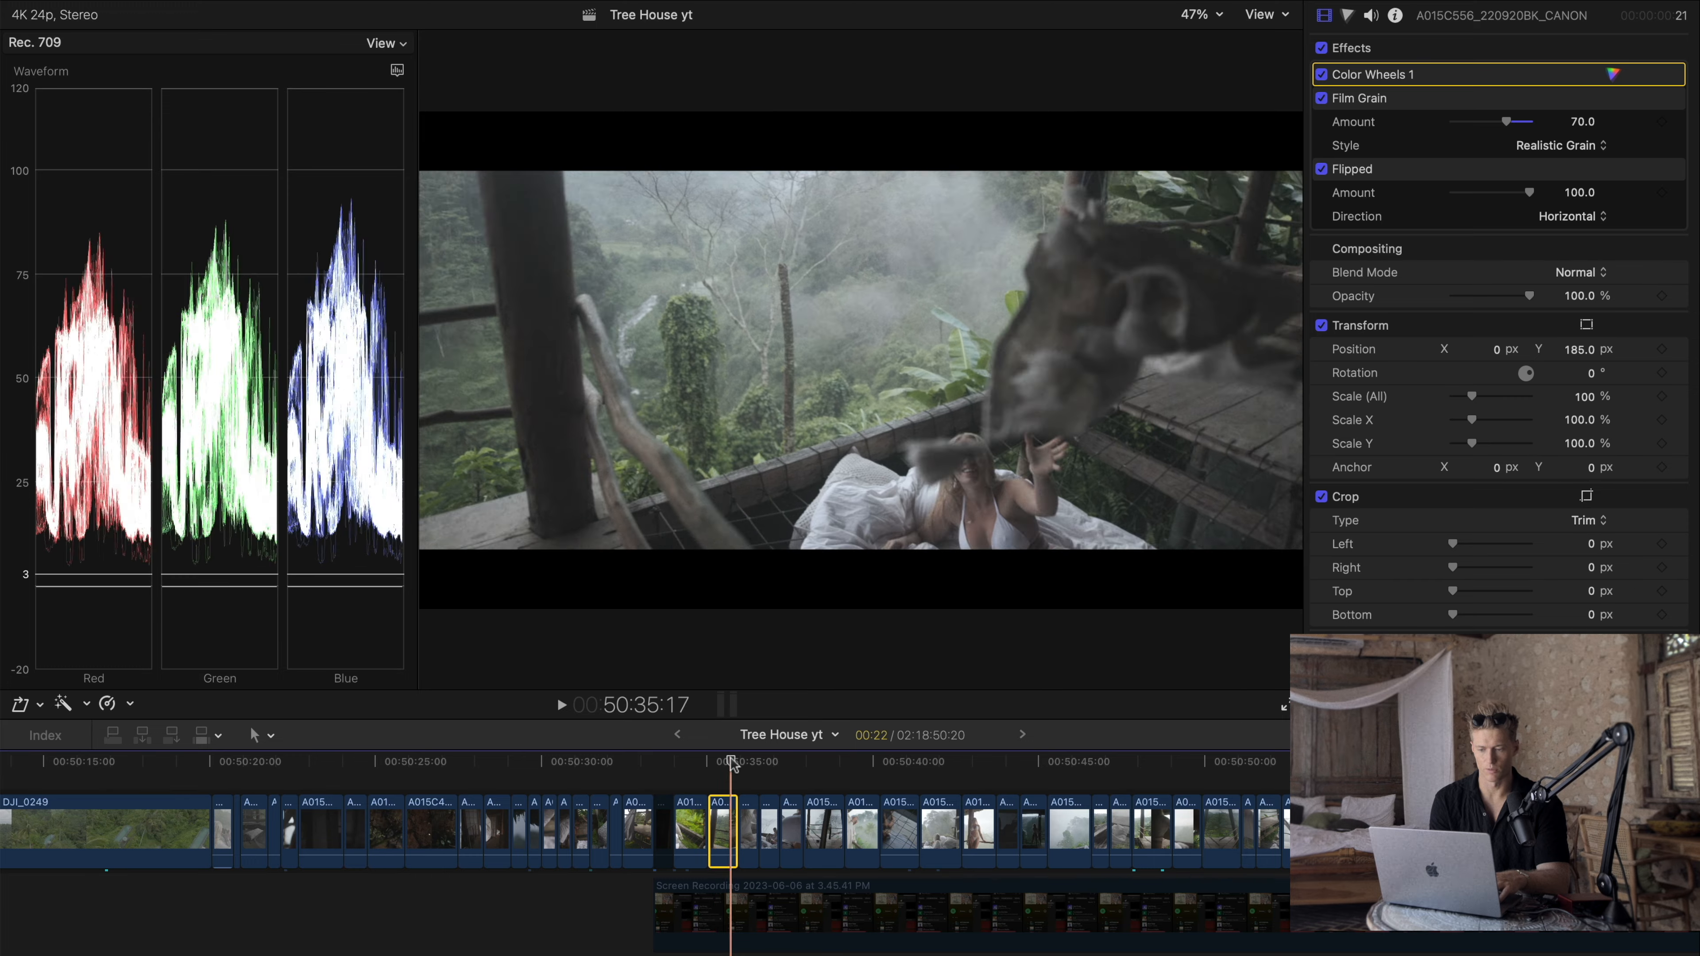
pyautogui.click(716, 761)
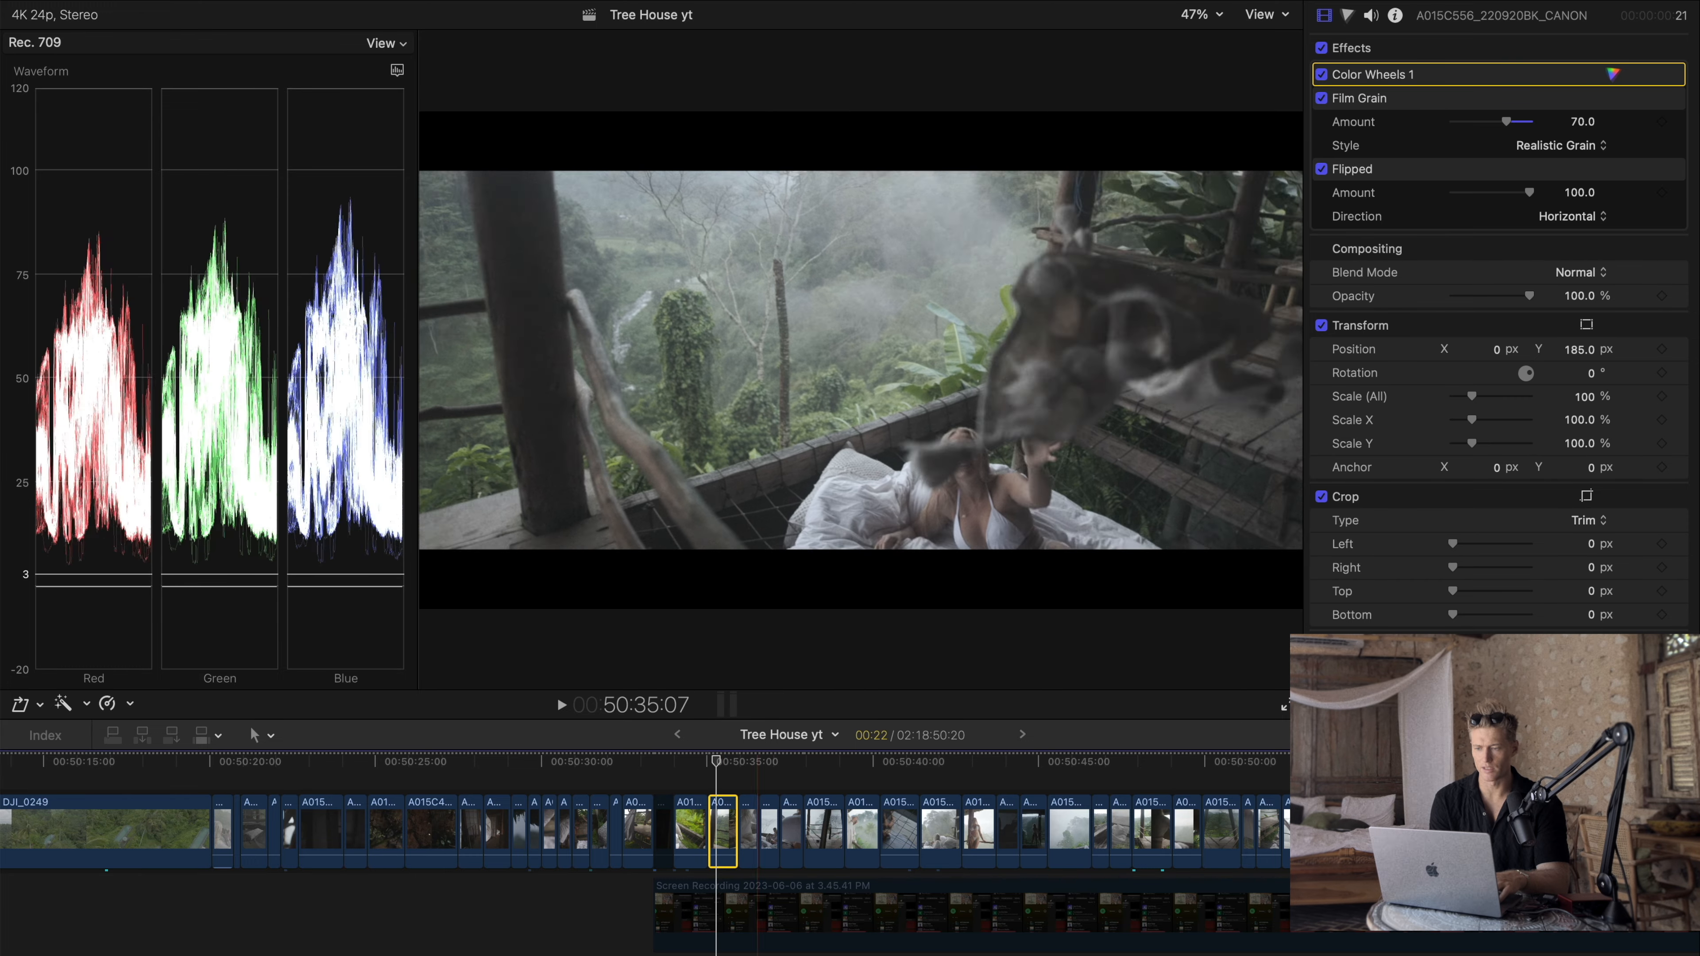
# Step: Select the pillow clip and switch its Color Curves 1 off and on repeatedly to compare the contrast
pyautogui.click(693, 827)
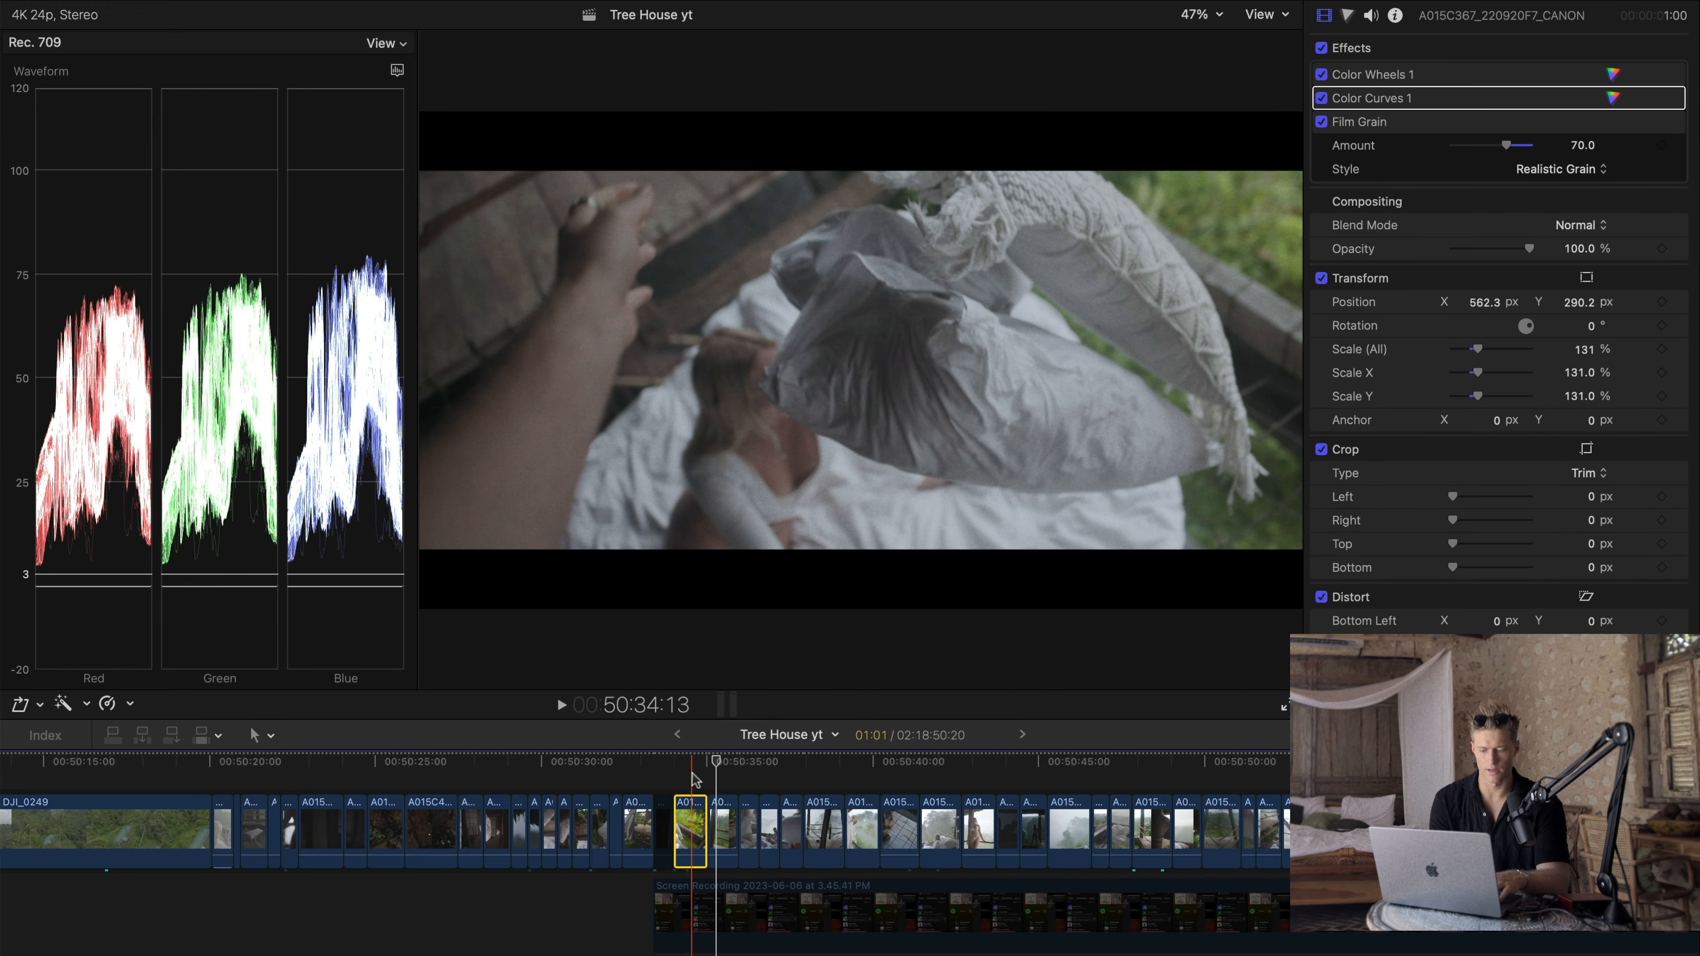
pyautogui.click(692, 762)
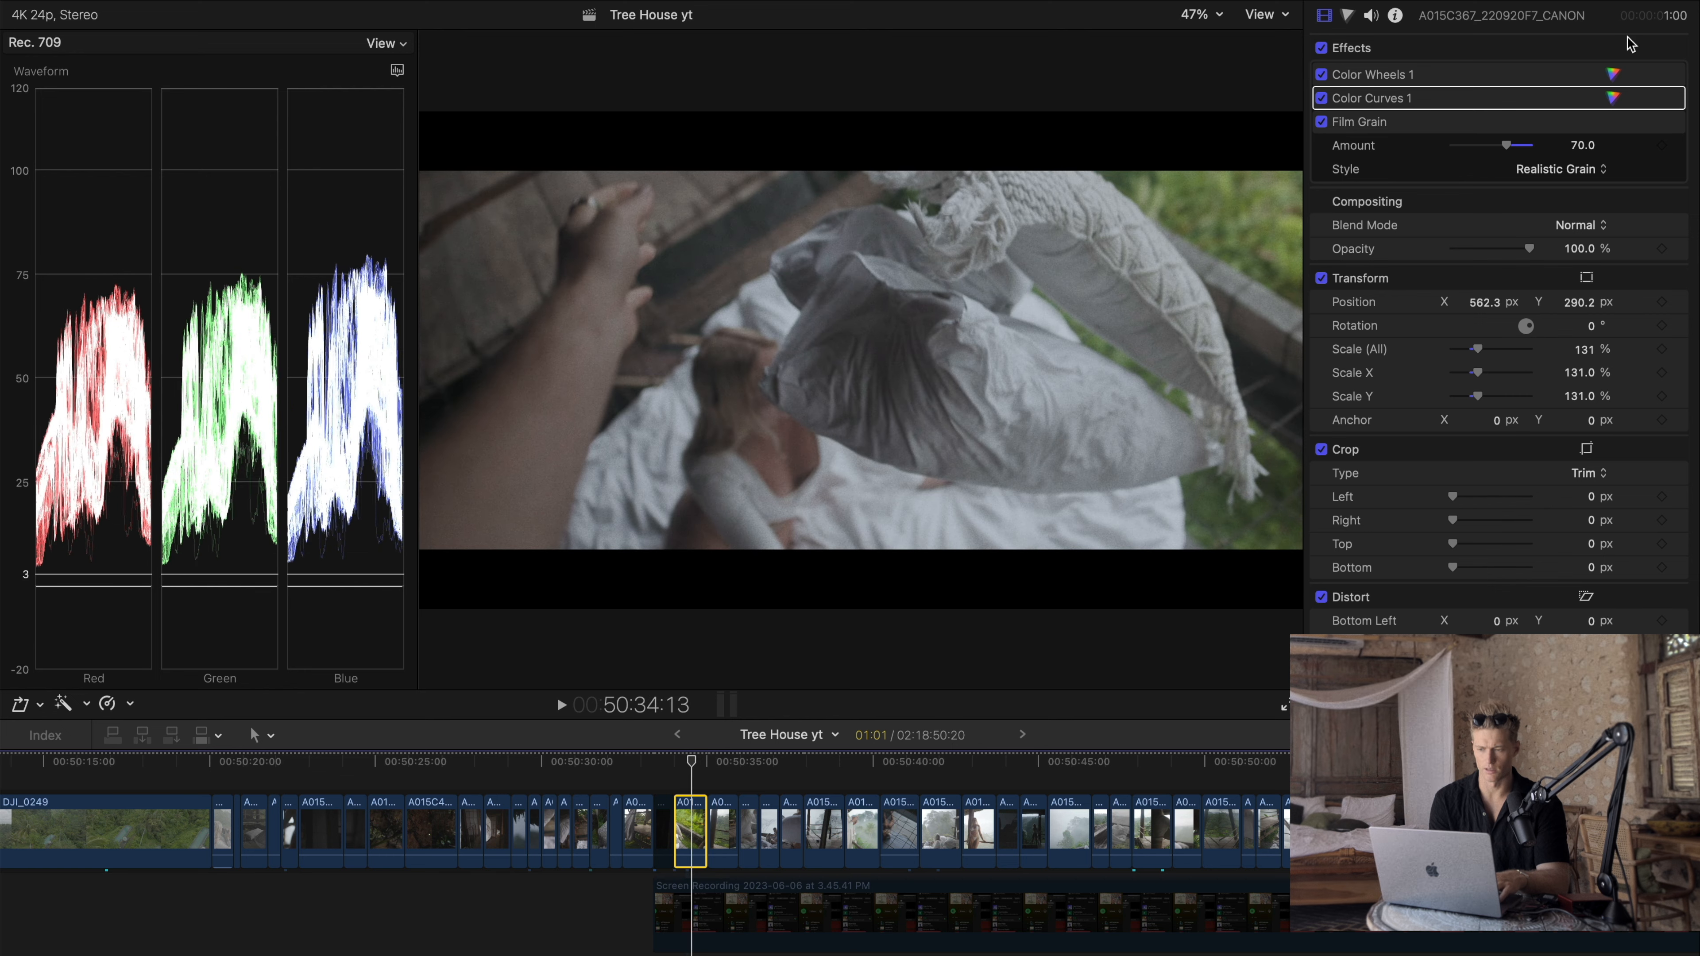
pyautogui.click(1321, 98)
pyautogui.click(1321, 99)
pyautogui.click(1321, 99)
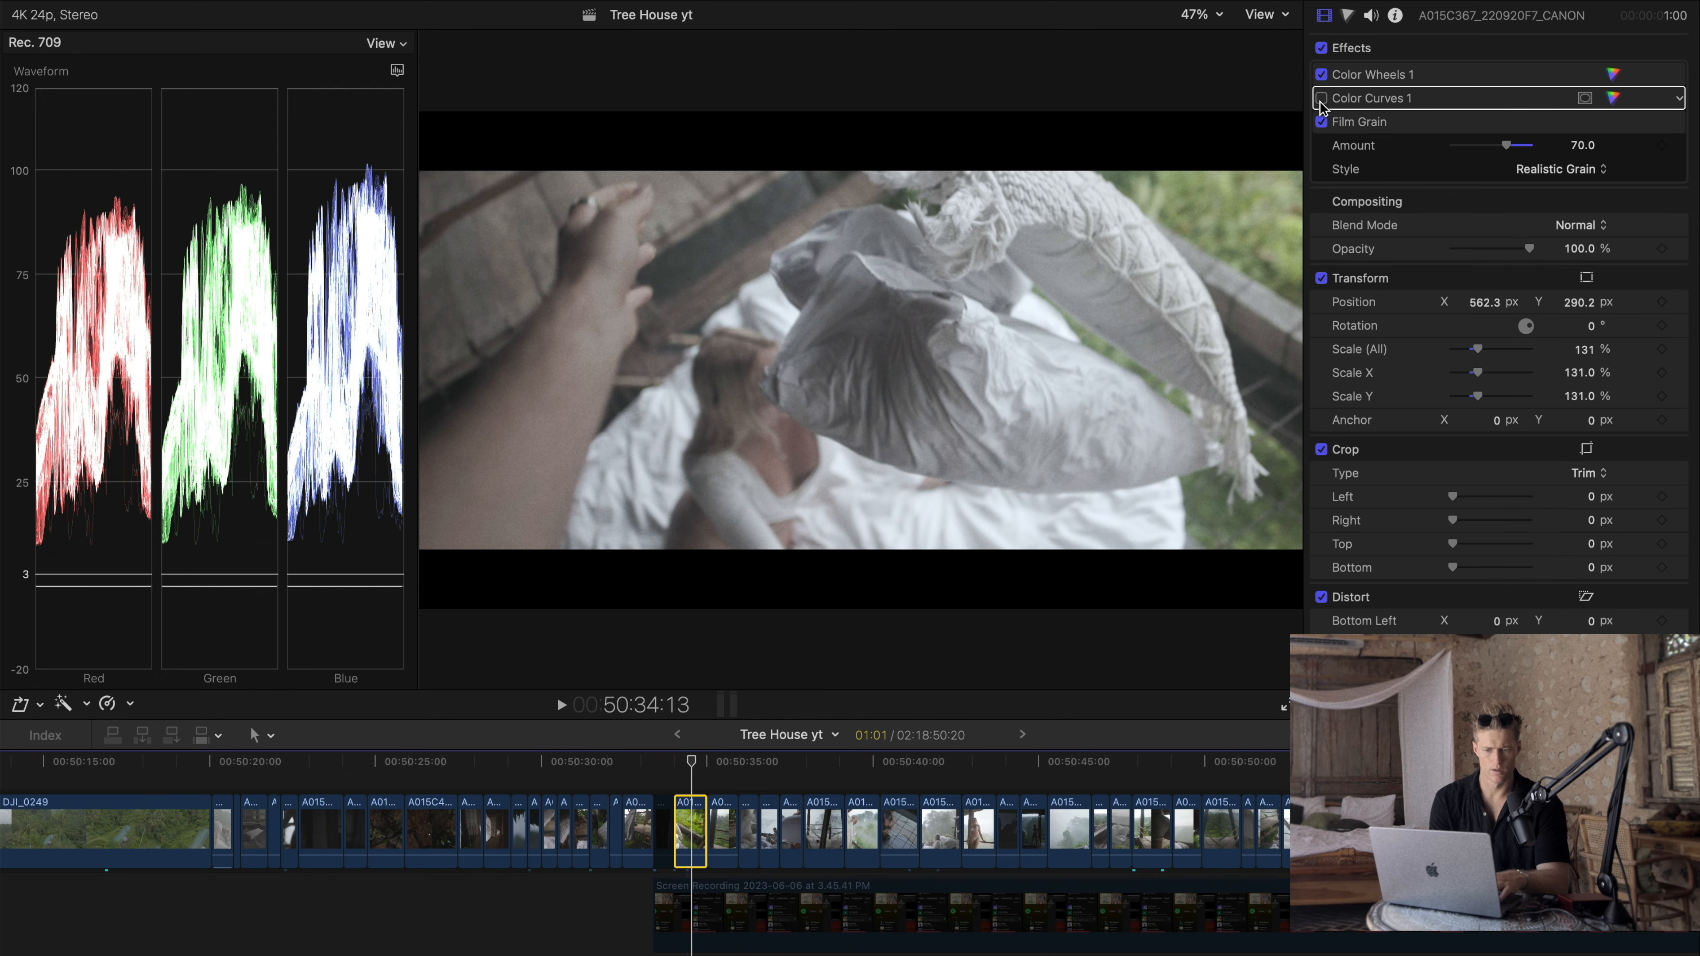
pyautogui.click(1321, 99)
pyautogui.click(1321, 99)
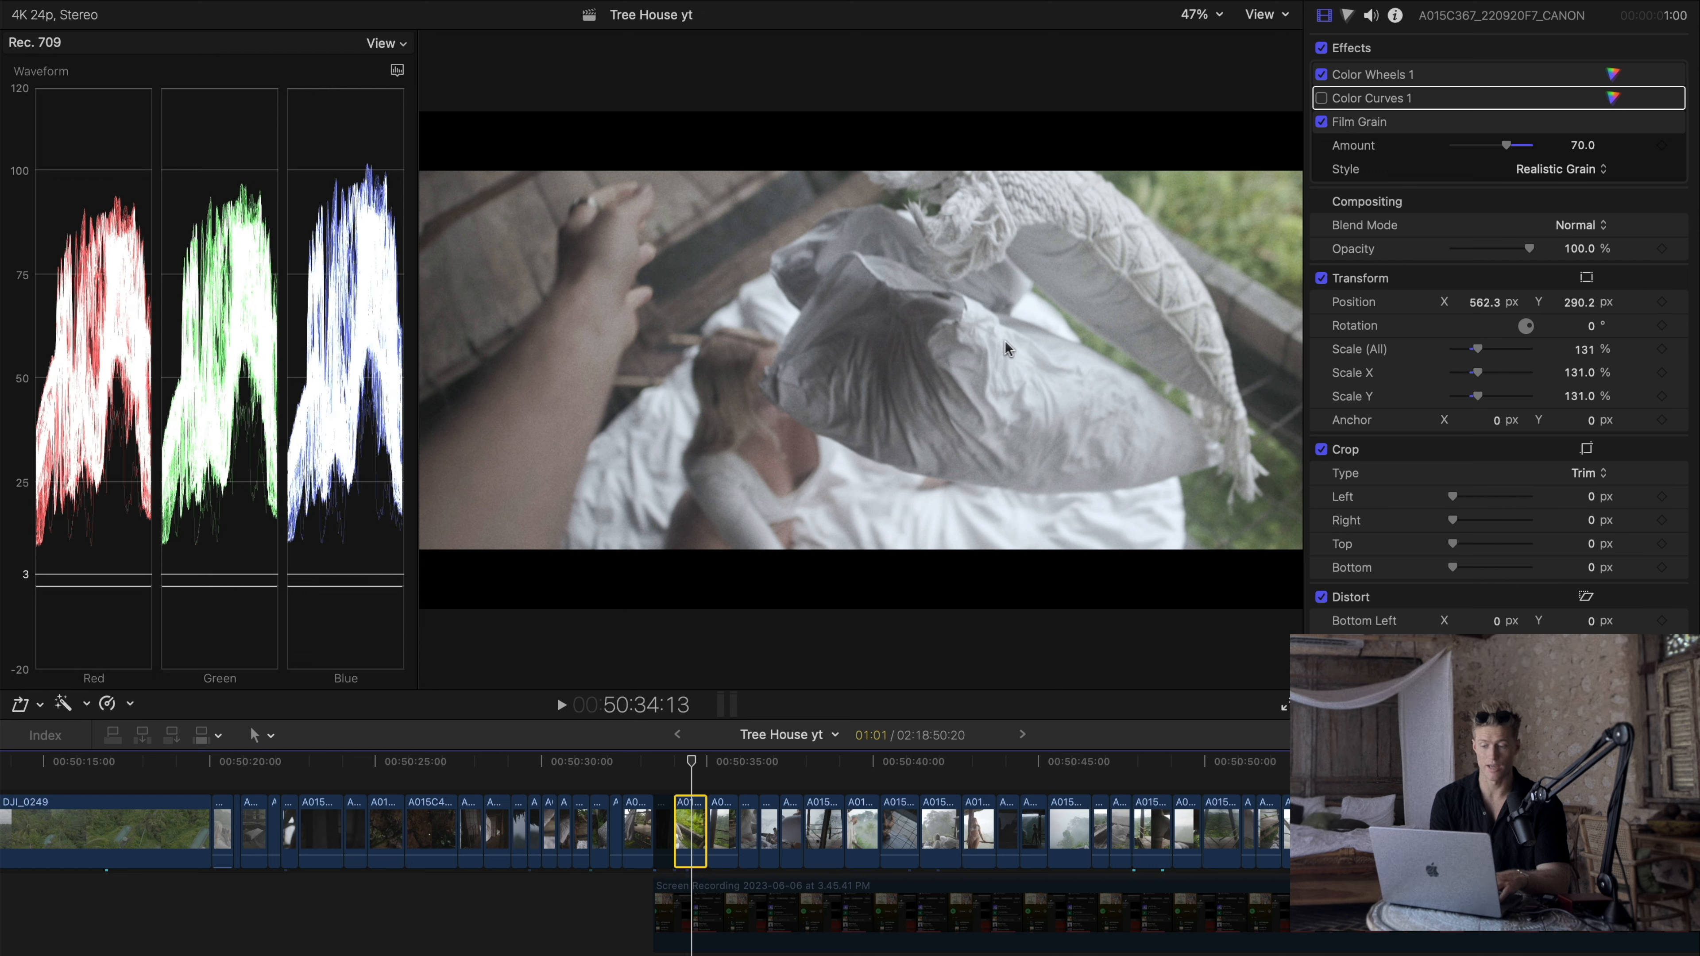
pyautogui.click(1322, 100)
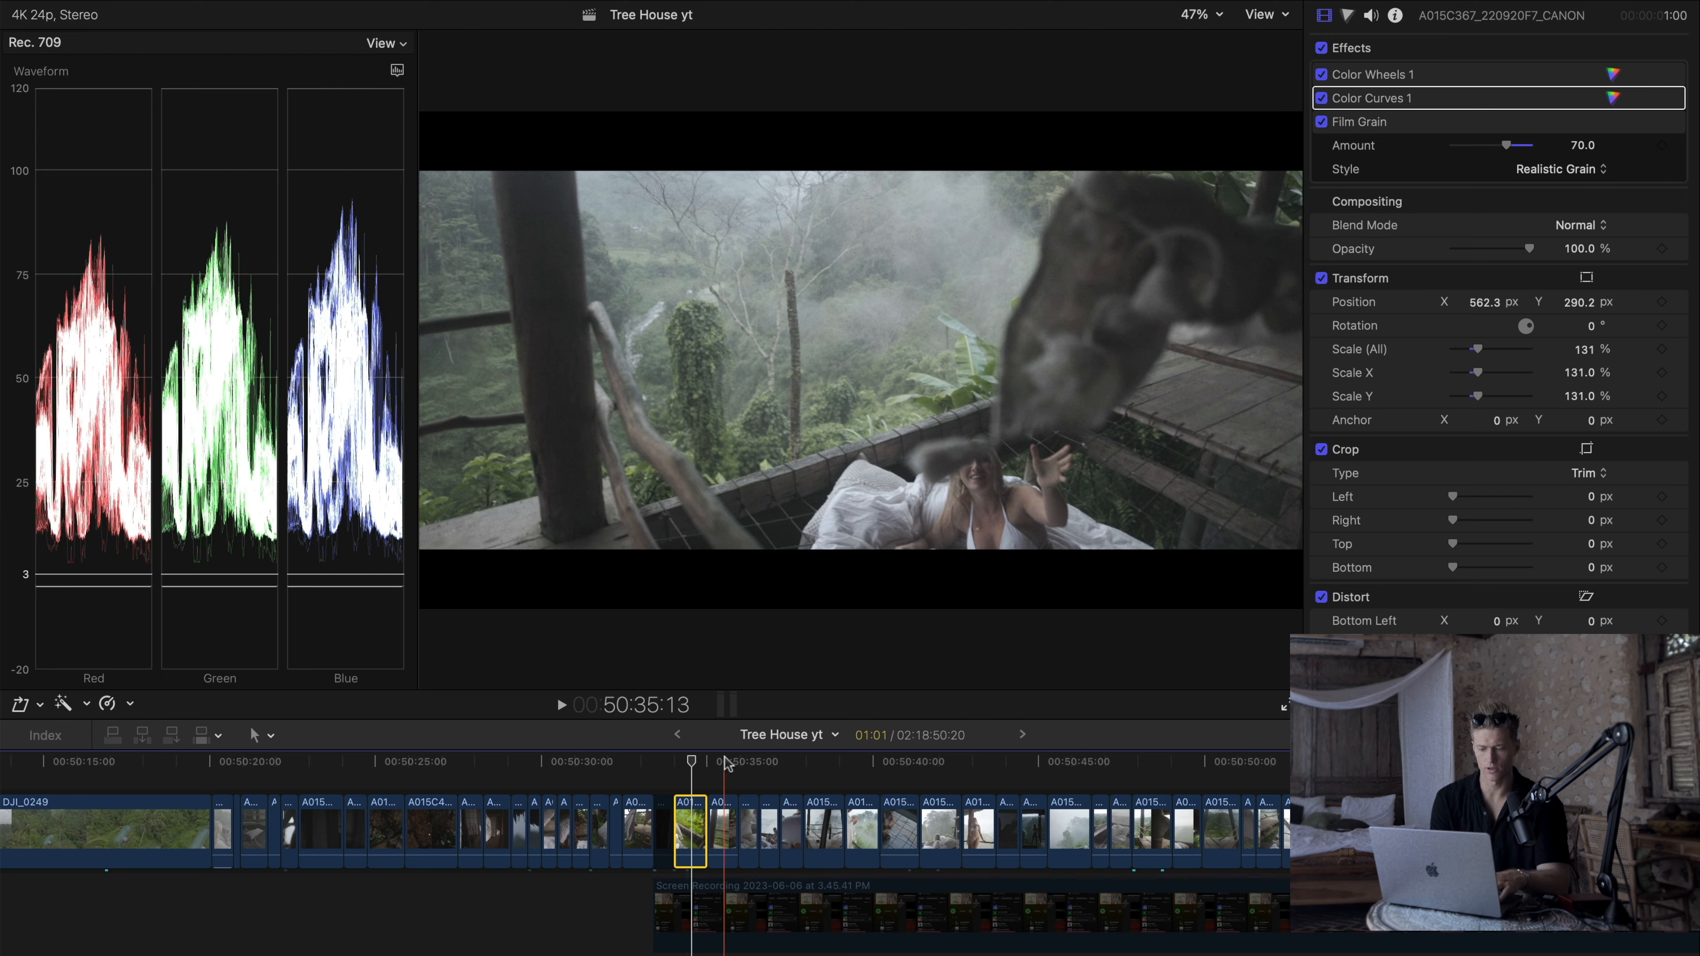
# Step: Move on to the A015C424 clip and compare its image with all effects off and on
pyautogui.click(718, 879)
pyautogui.click(725, 841)
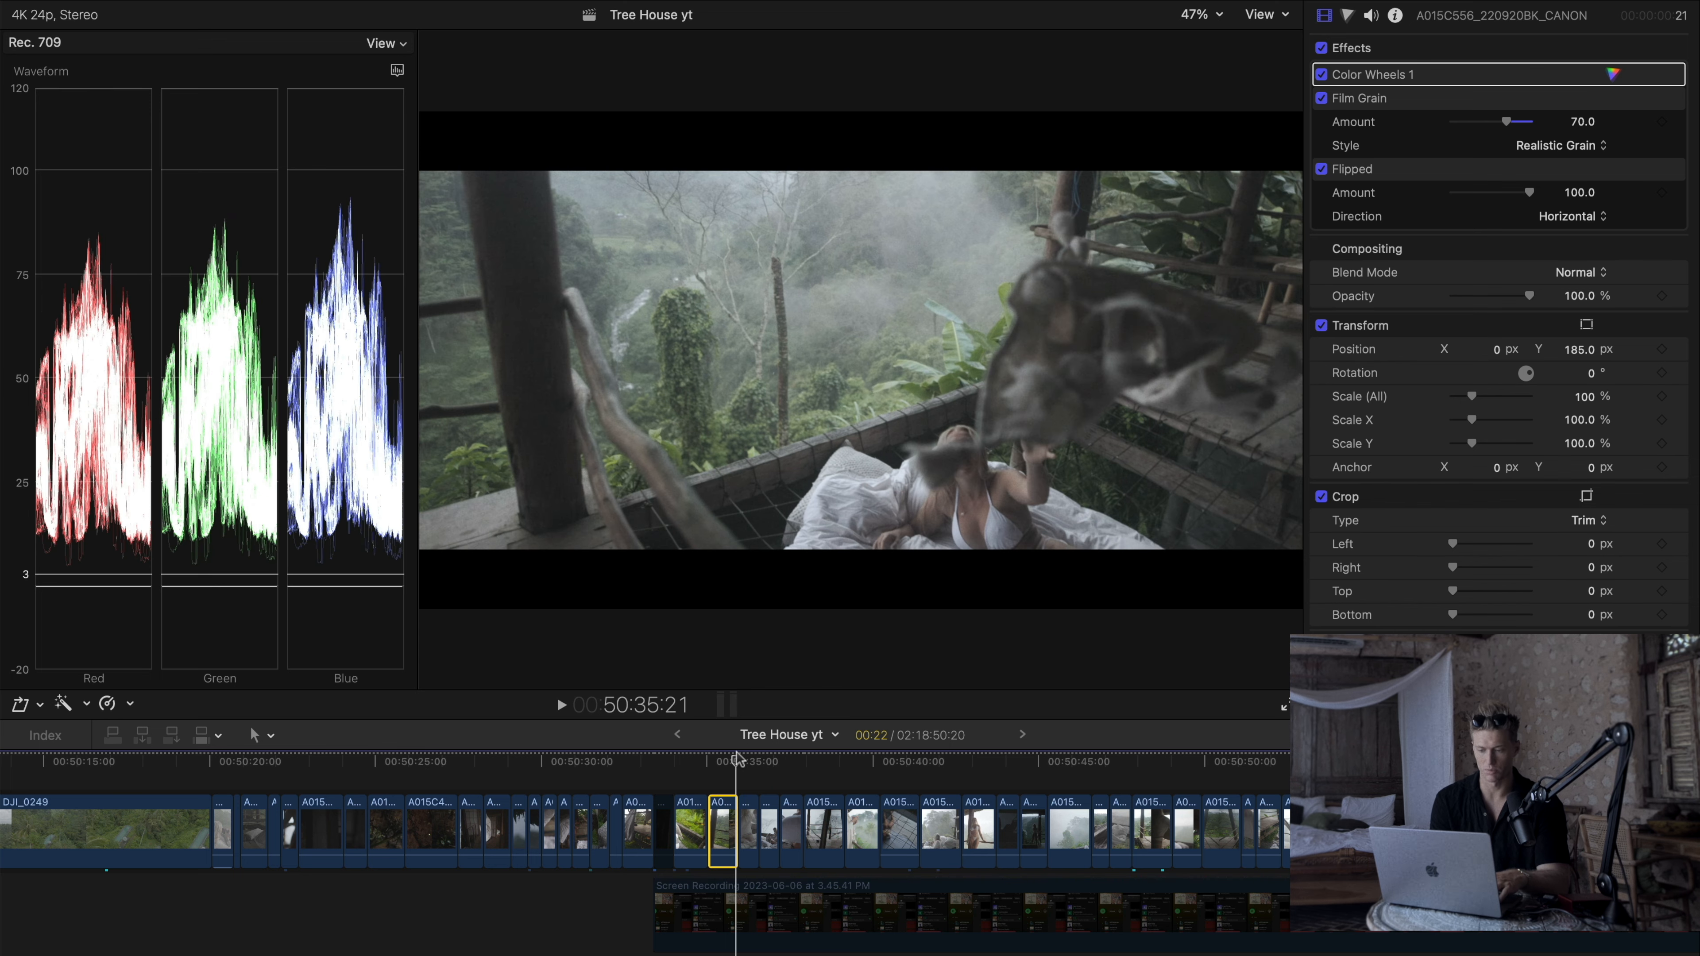
pyautogui.click(750, 827)
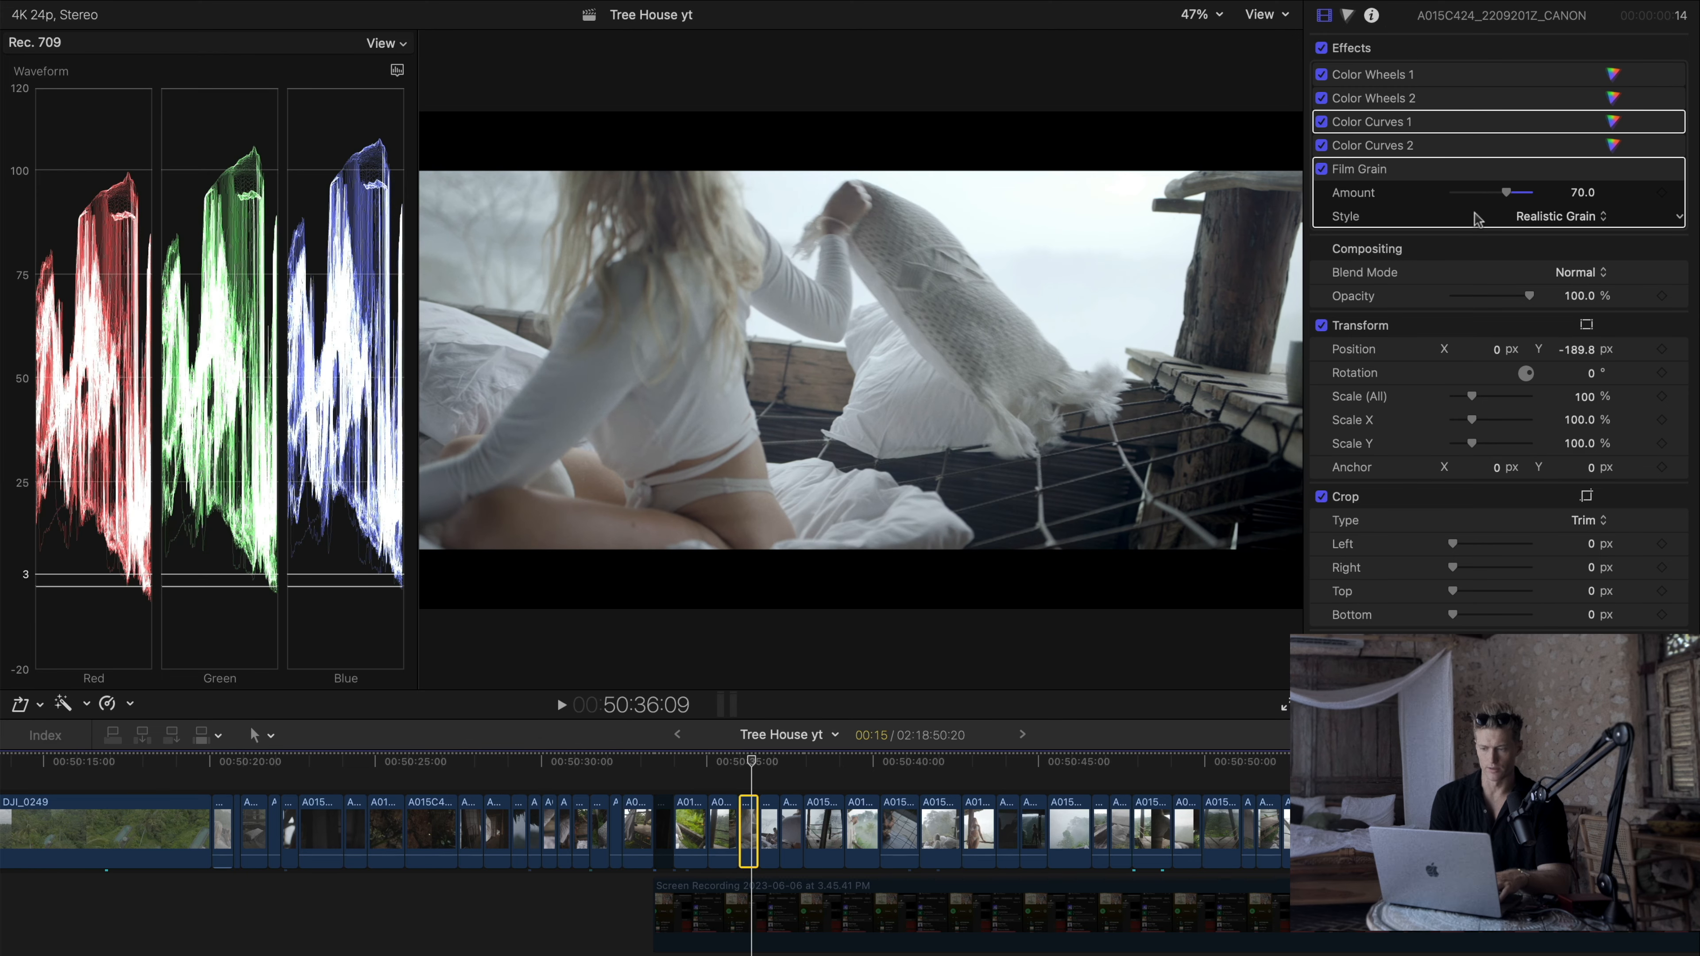
pyautogui.click(1321, 47)
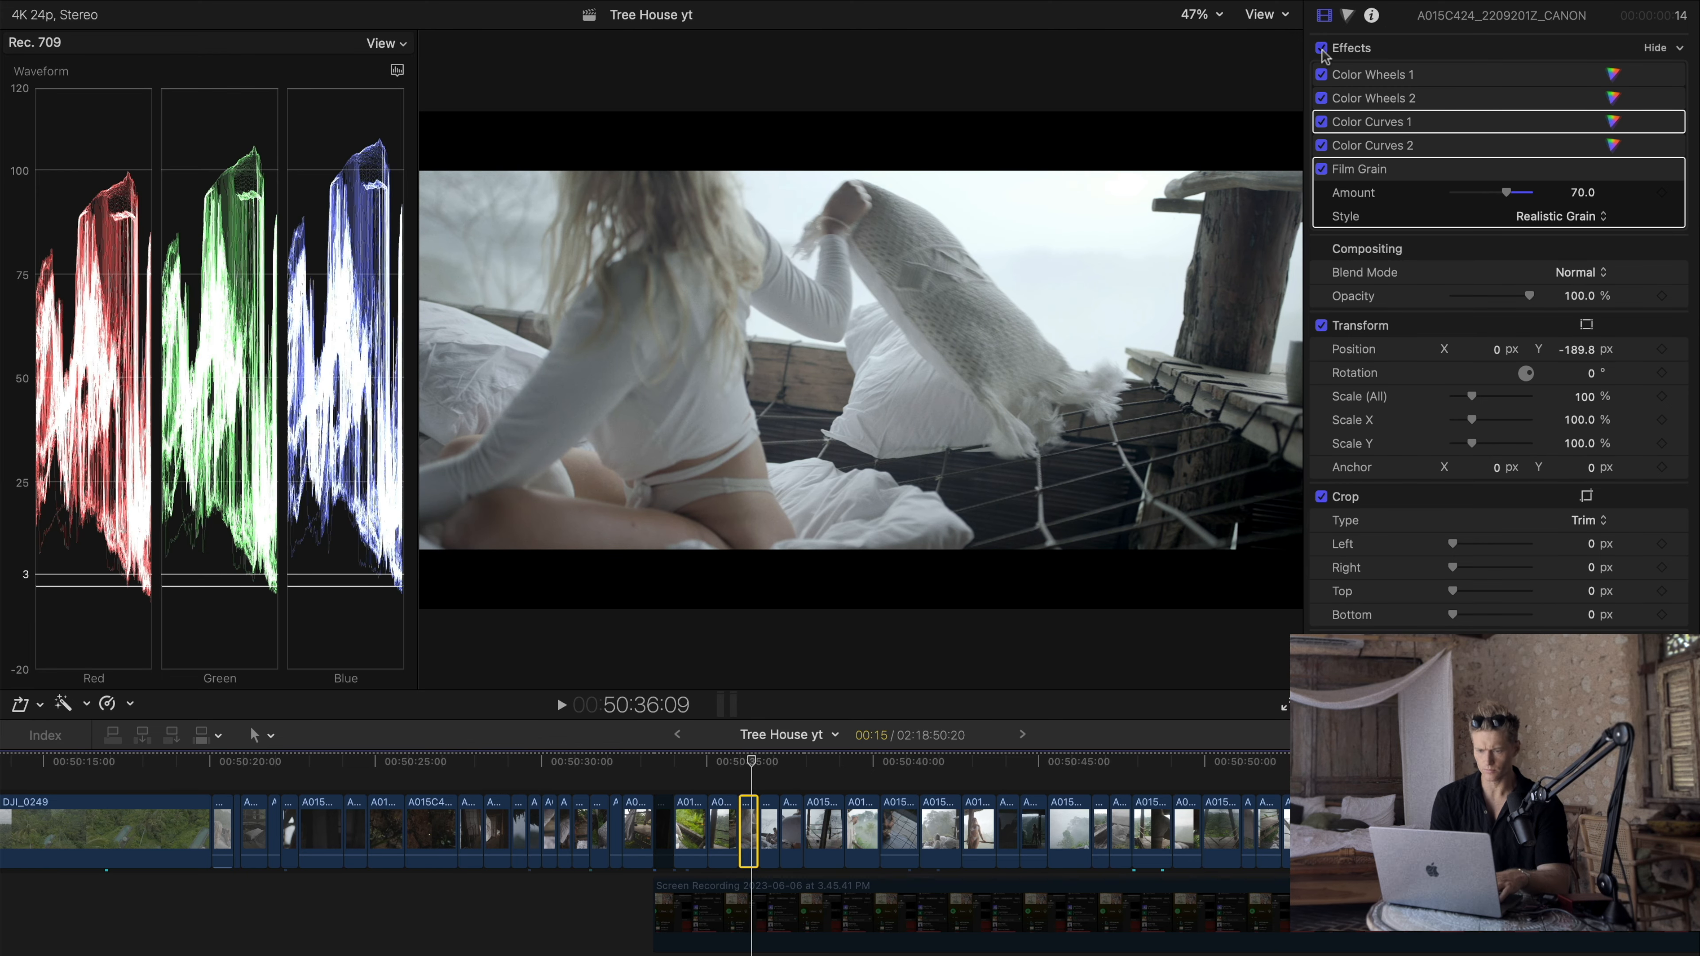
pyautogui.click(1321, 47)
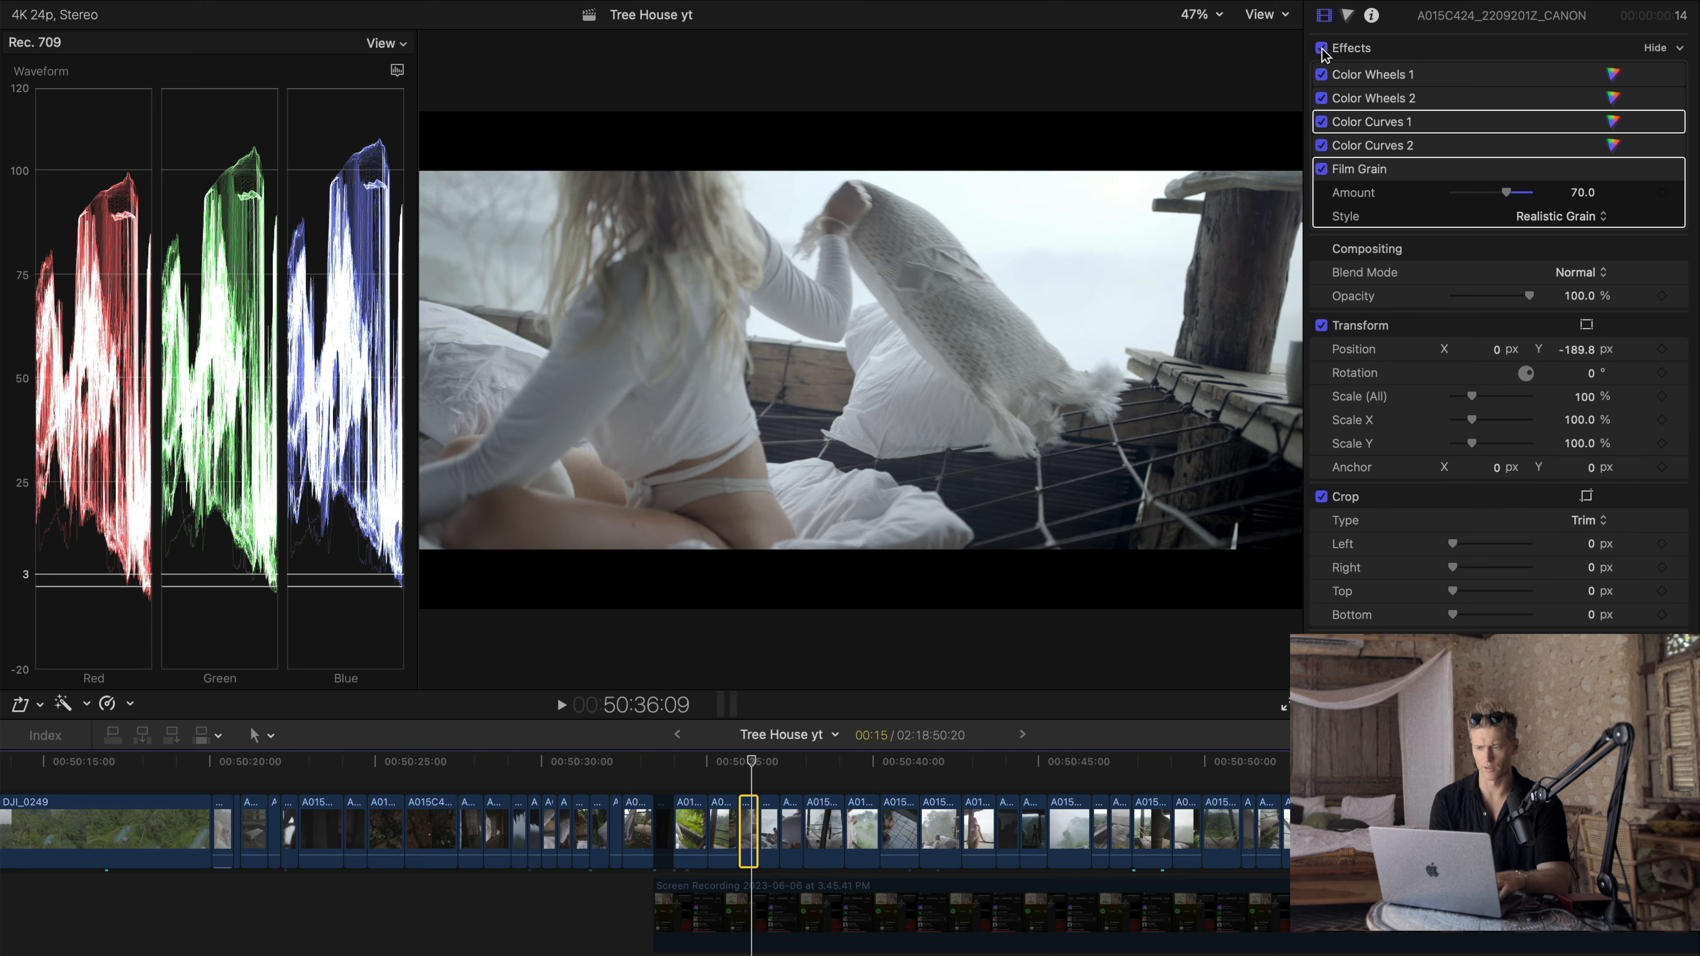
# Step: Inspect the A015C424 clip's camera LUT options without changing them, and compare its ungraded log image with the full grade
pyautogui.click(1372, 14)
pyautogui.click(1577, 412)
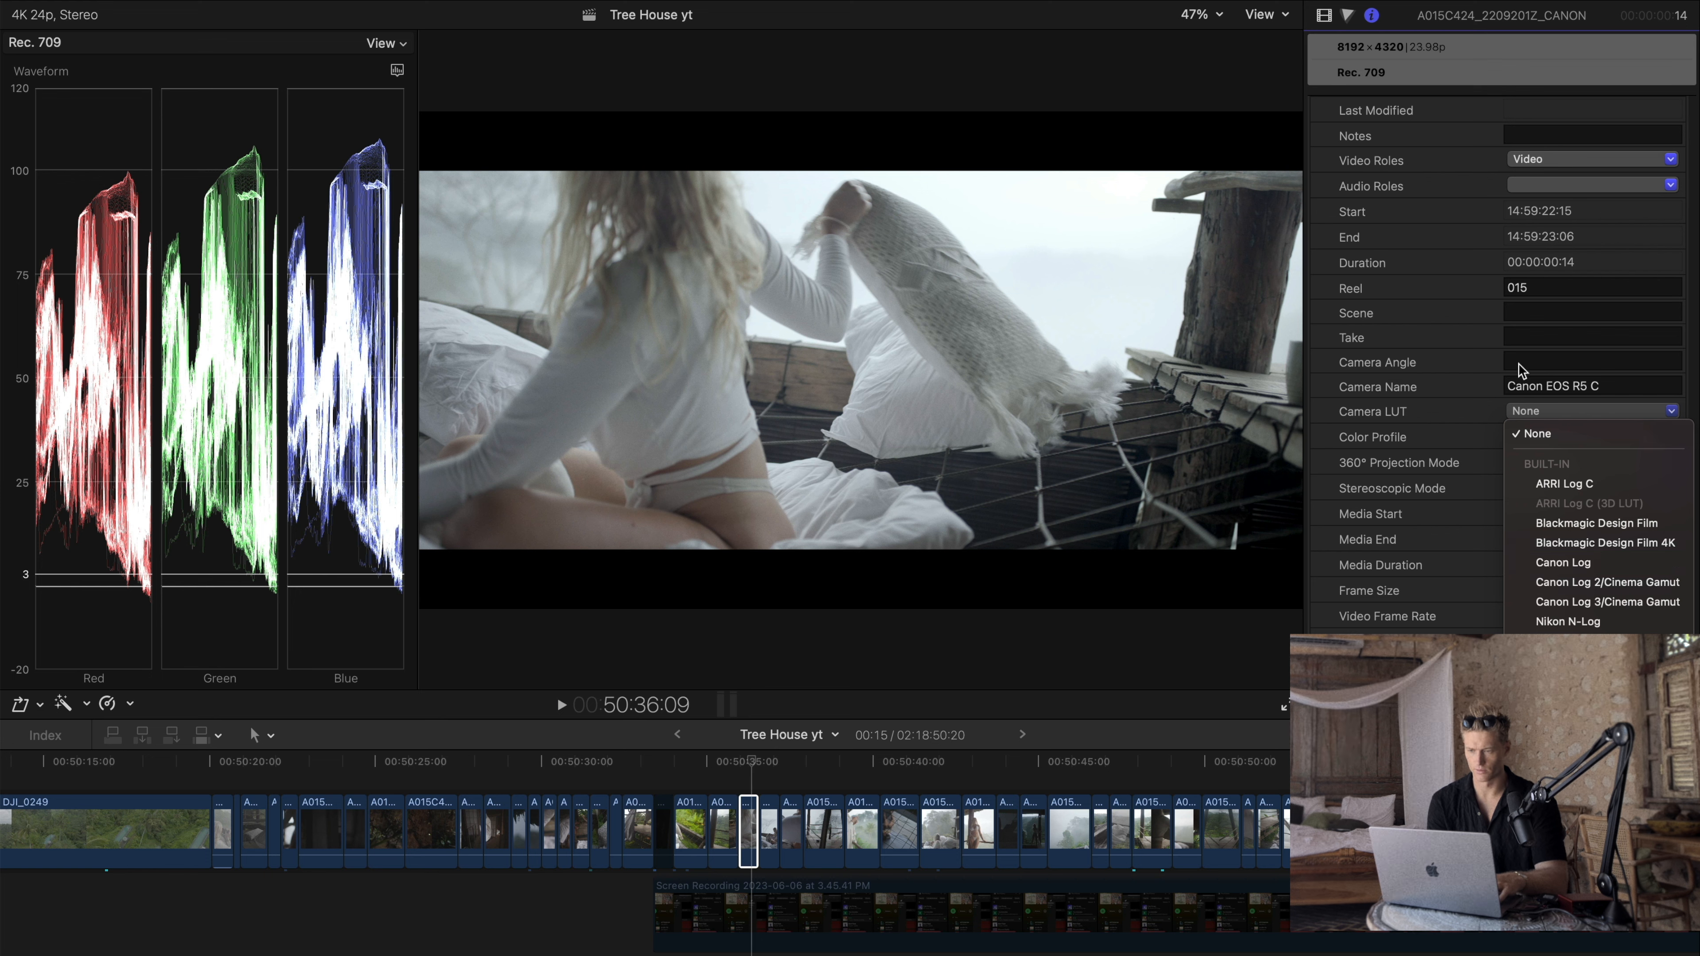
pyautogui.click(1325, 16)
pyautogui.click(1325, 16)
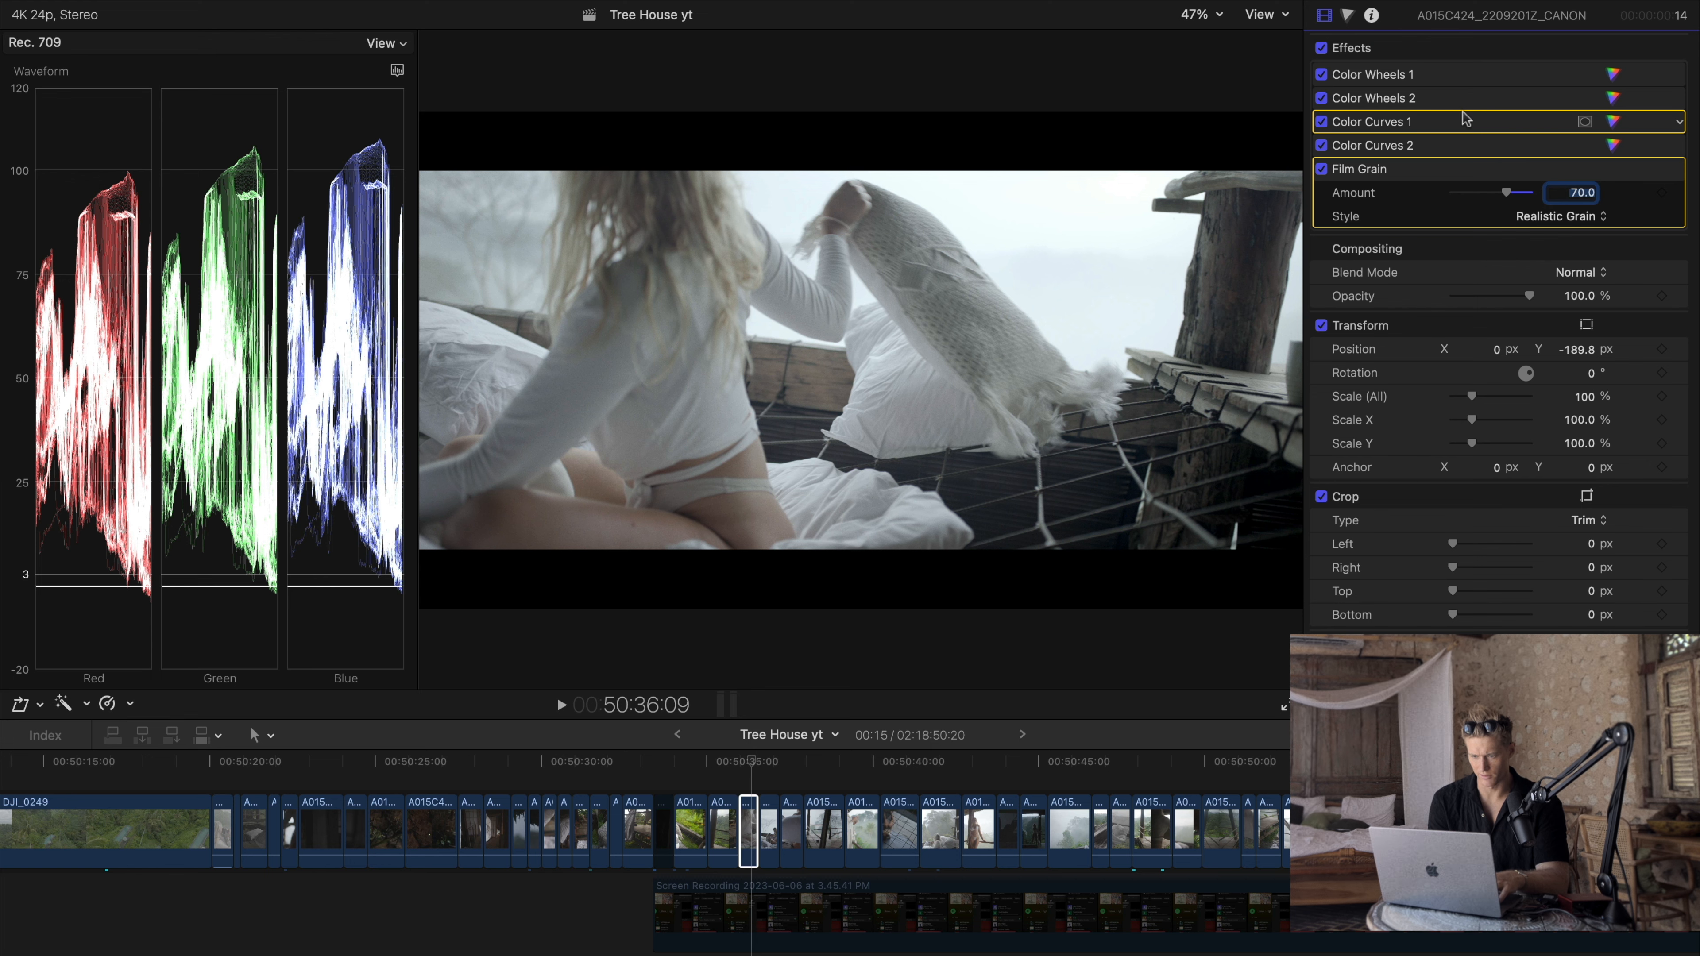
pyautogui.click(1322, 48)
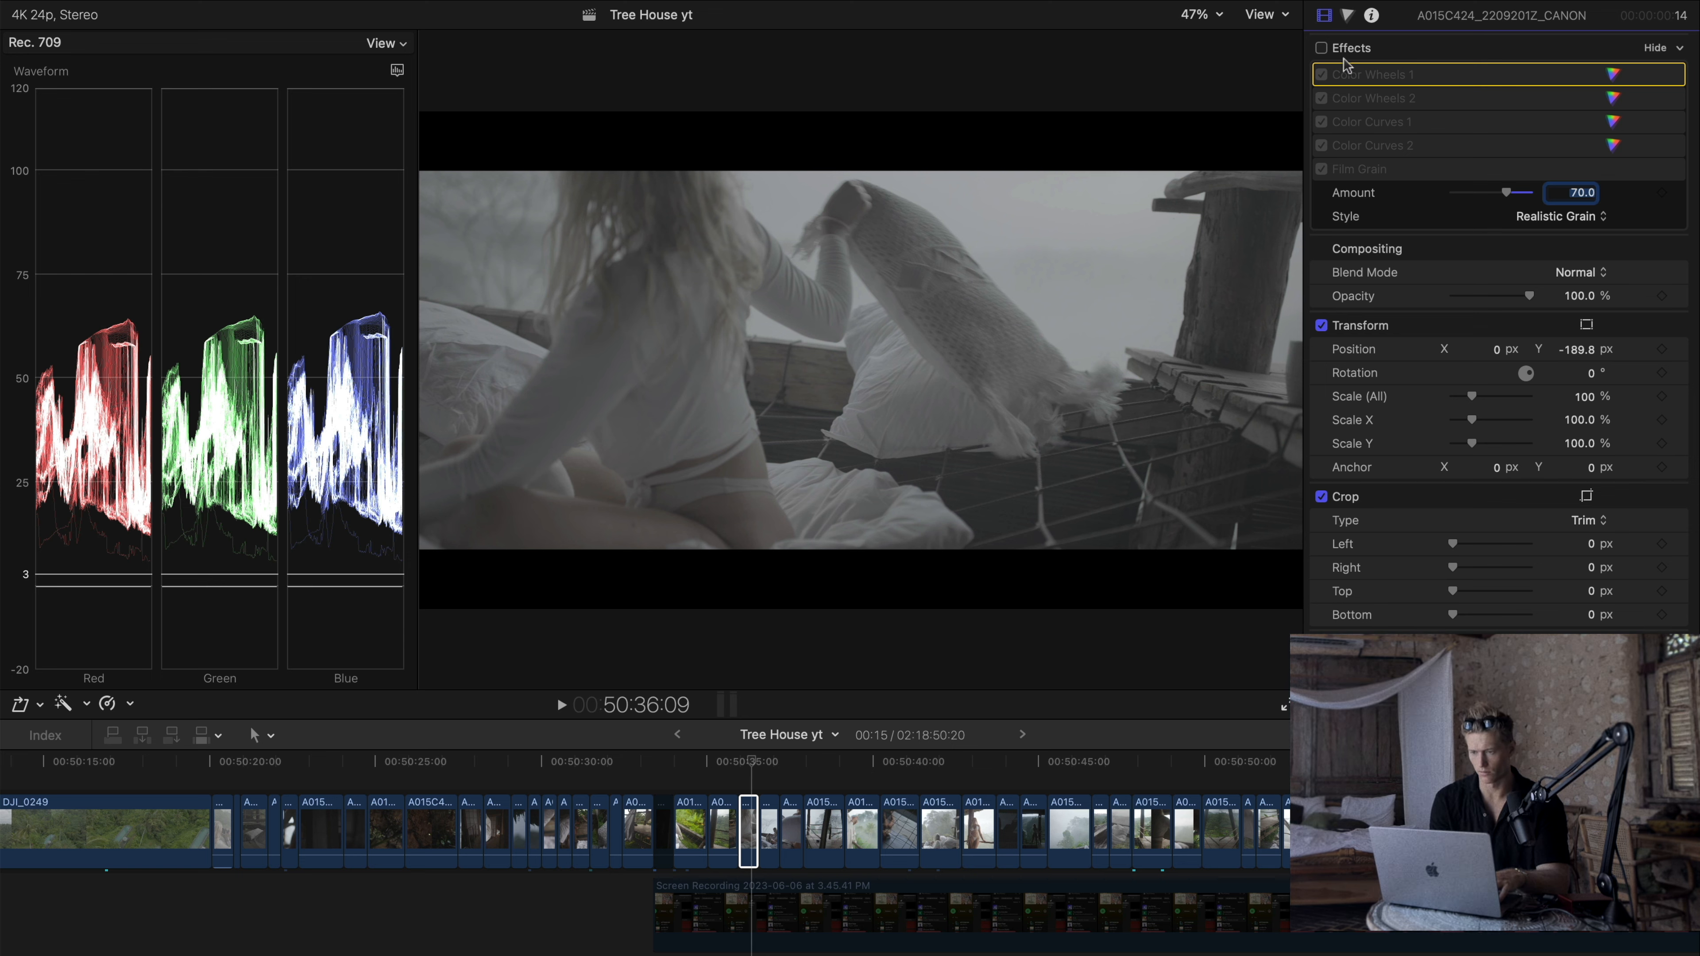
pyautogui.click(1322, 48)
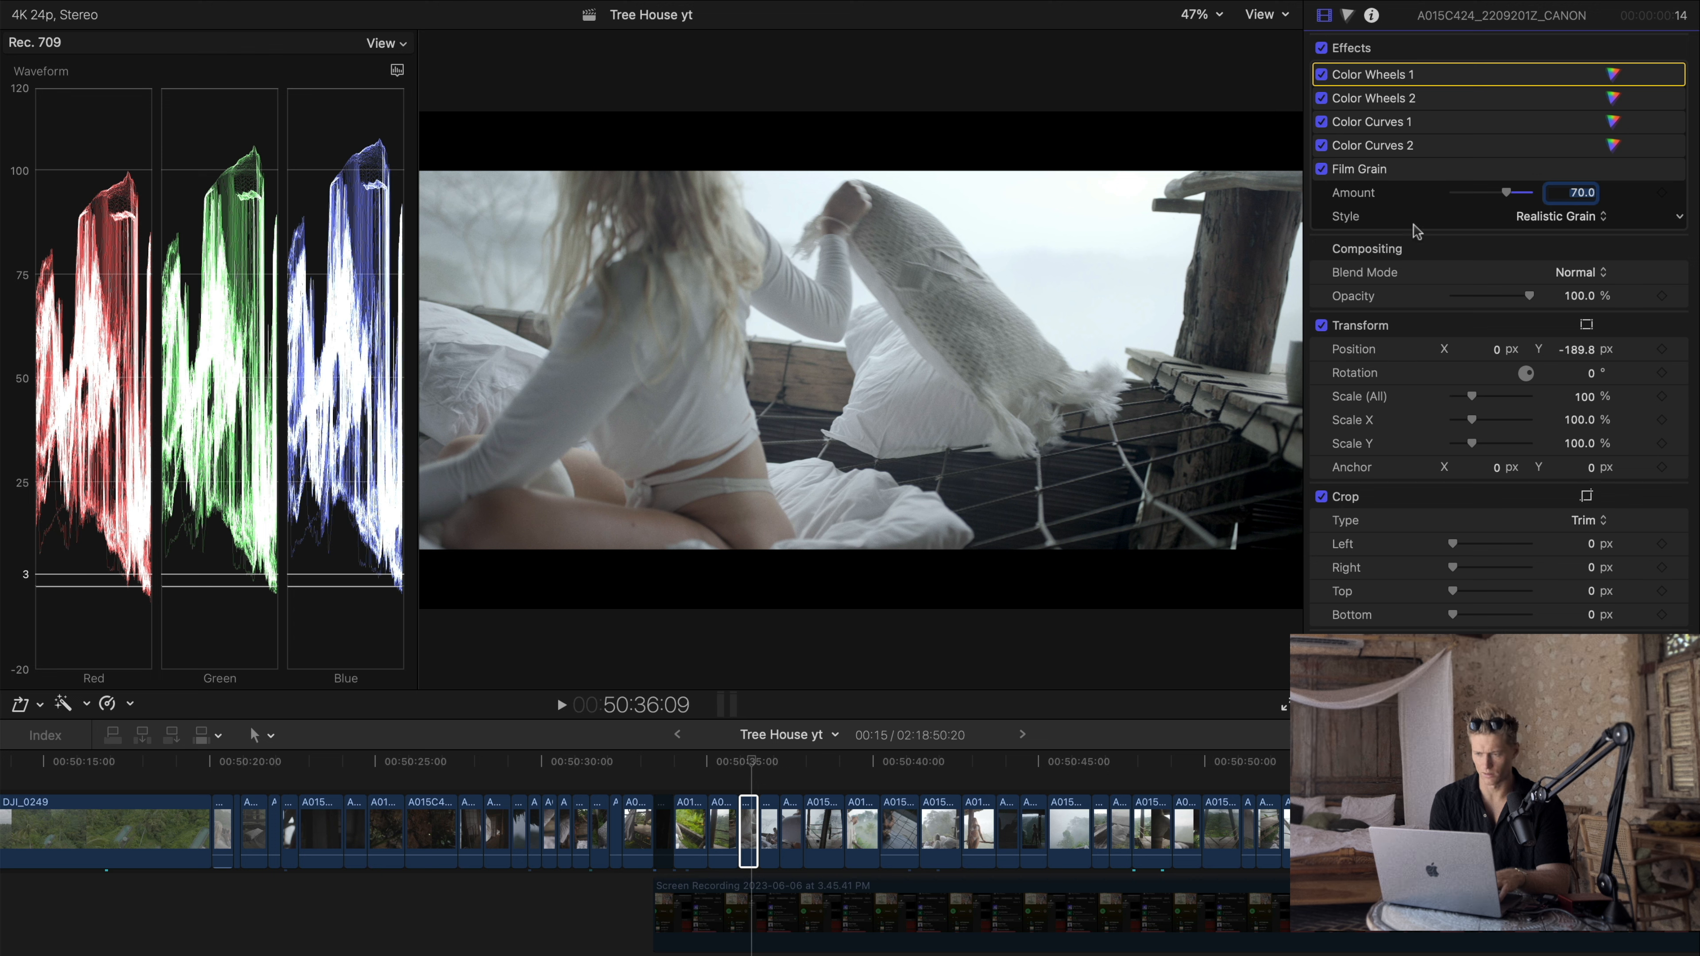
pyautogui.click(1373, 99)
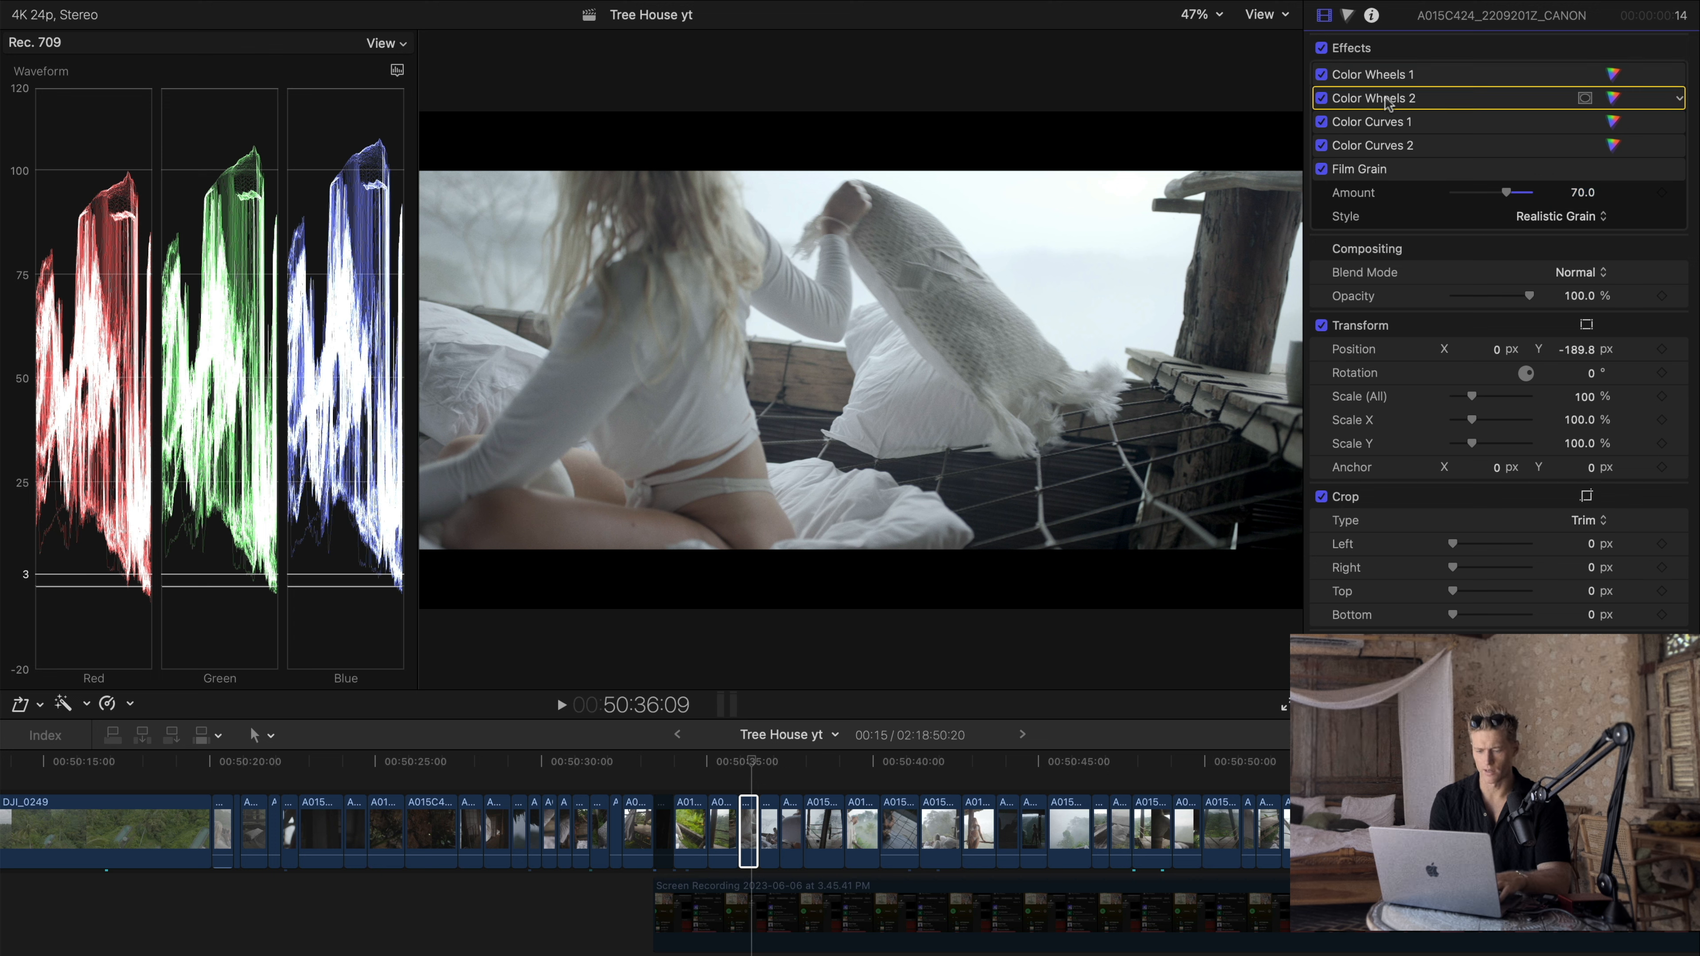
# Step: Play from the end of the A015C556 clip into the A015C424 clip to compare their grades
pyautogui.click(731, 770)
pyautogui.press('space')
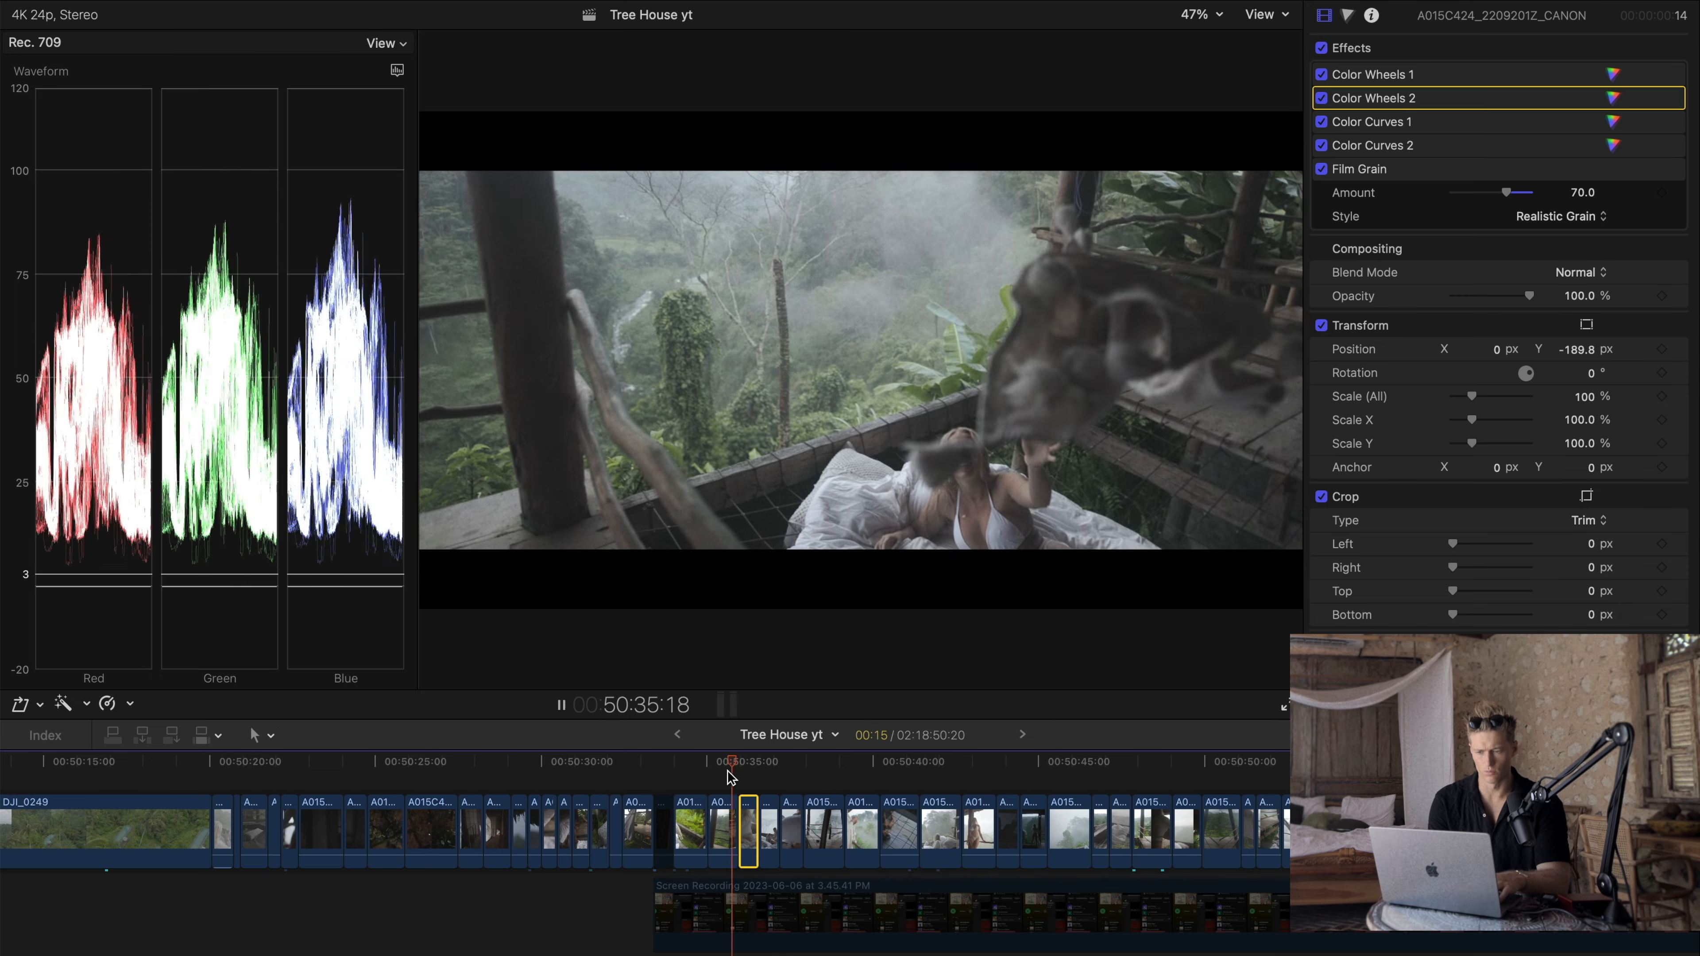
pyautogui.press('space')
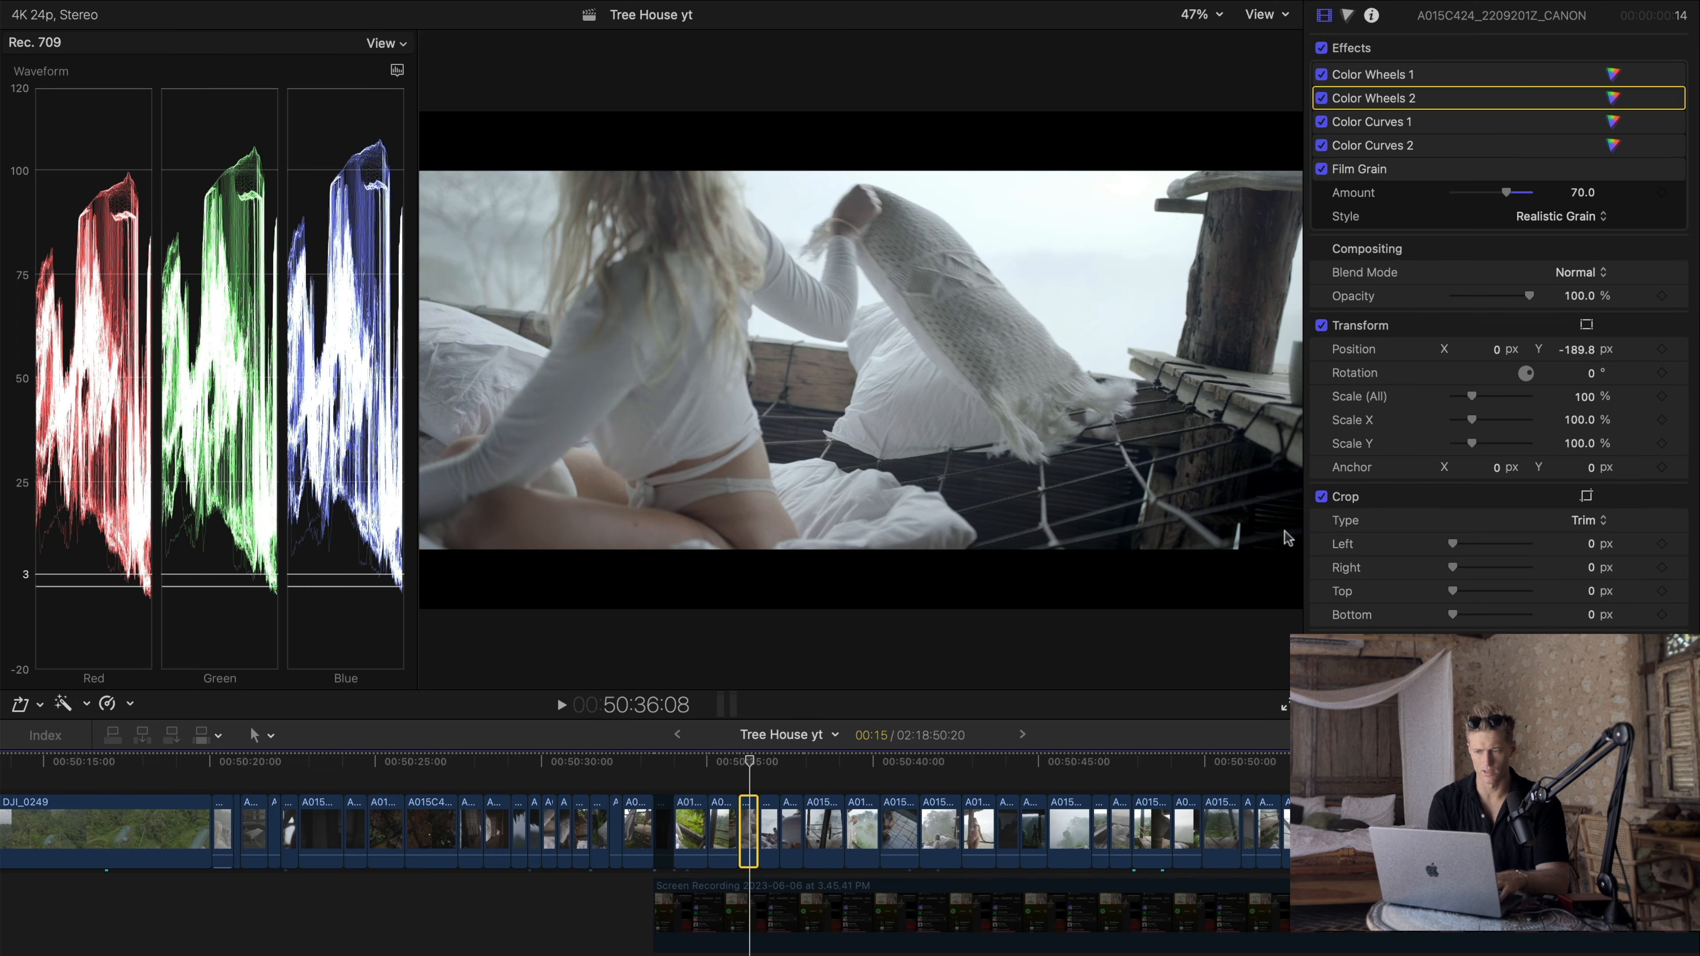
# Step: Examine the saturation and temperature settings of Color Wheels 1 and Color Wheels 2 on the A015C424 clip
pyautogui.click(1384, 79)
pyautogui.doubleClick(1385, 79)
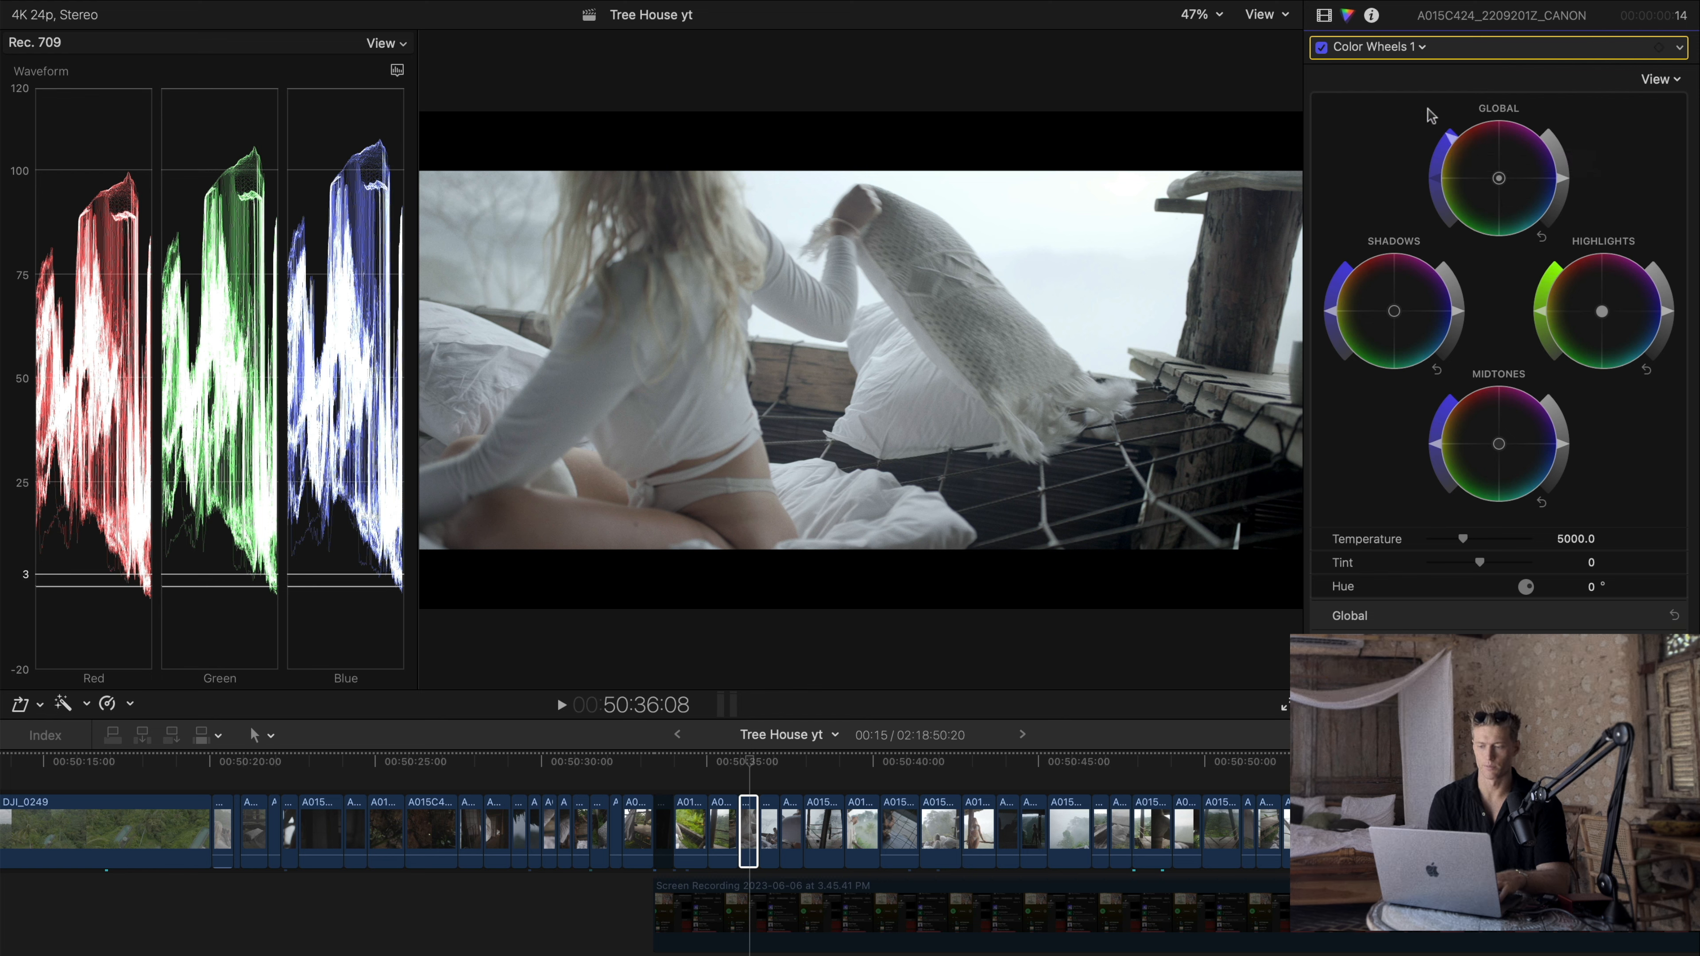
pyautogui.click(1324, 15)
pyautogui.doubleClick(1372, 98)
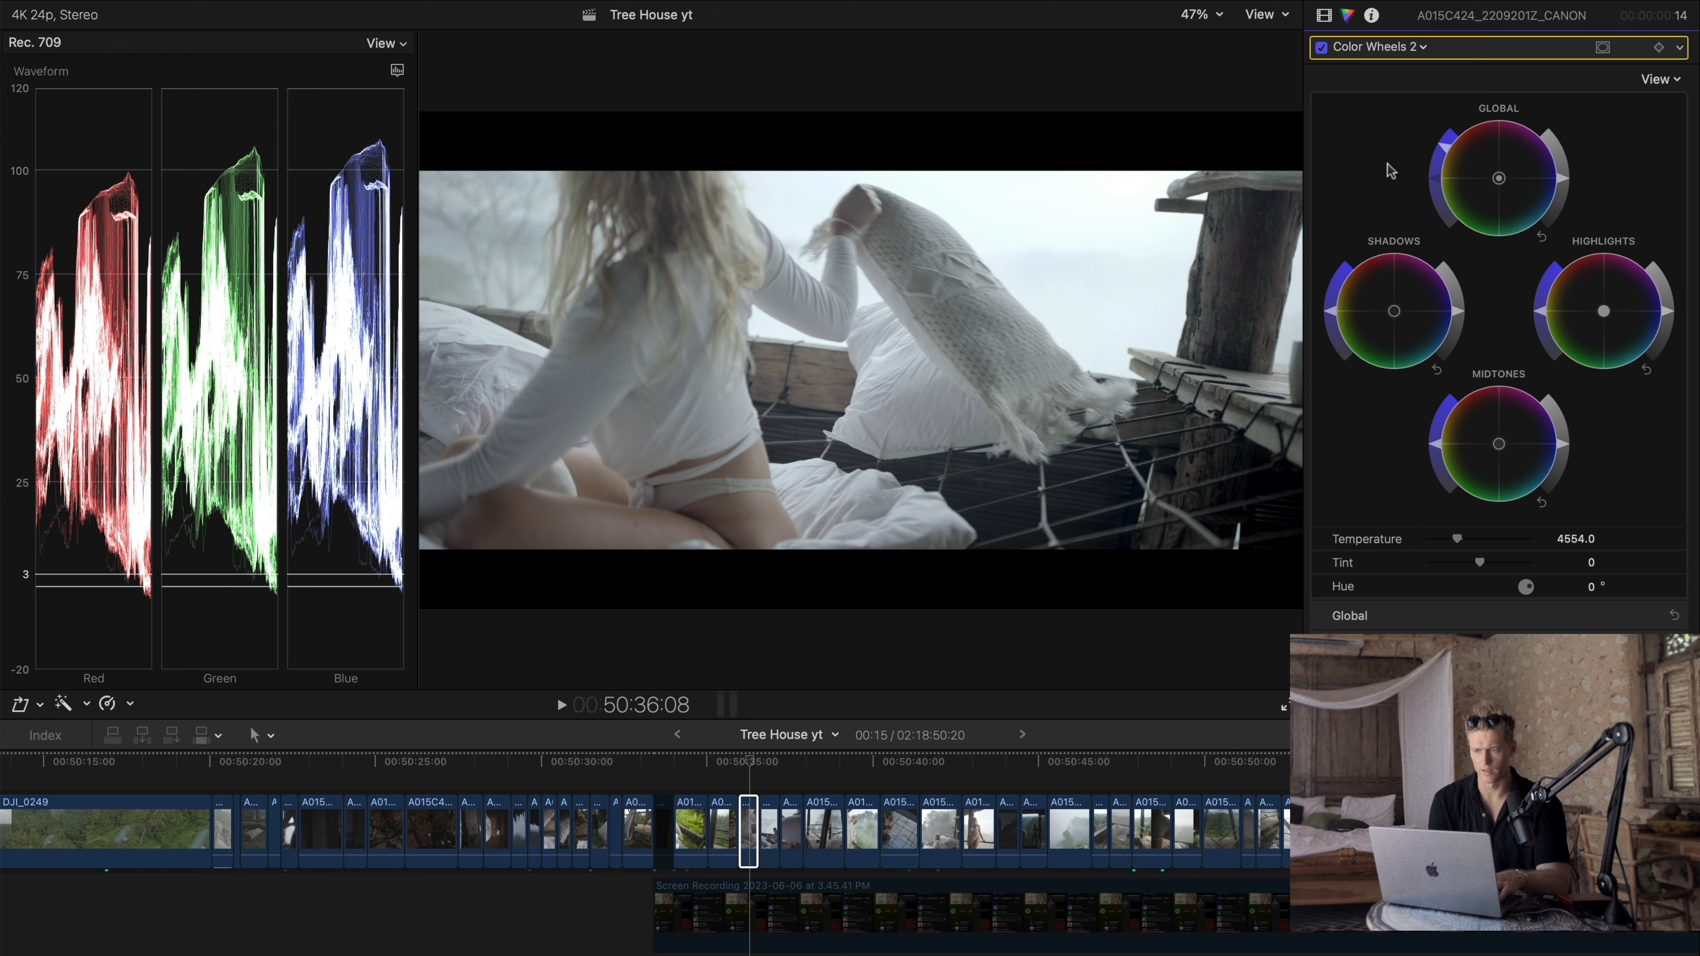
pyautogui.click(1678, 540)
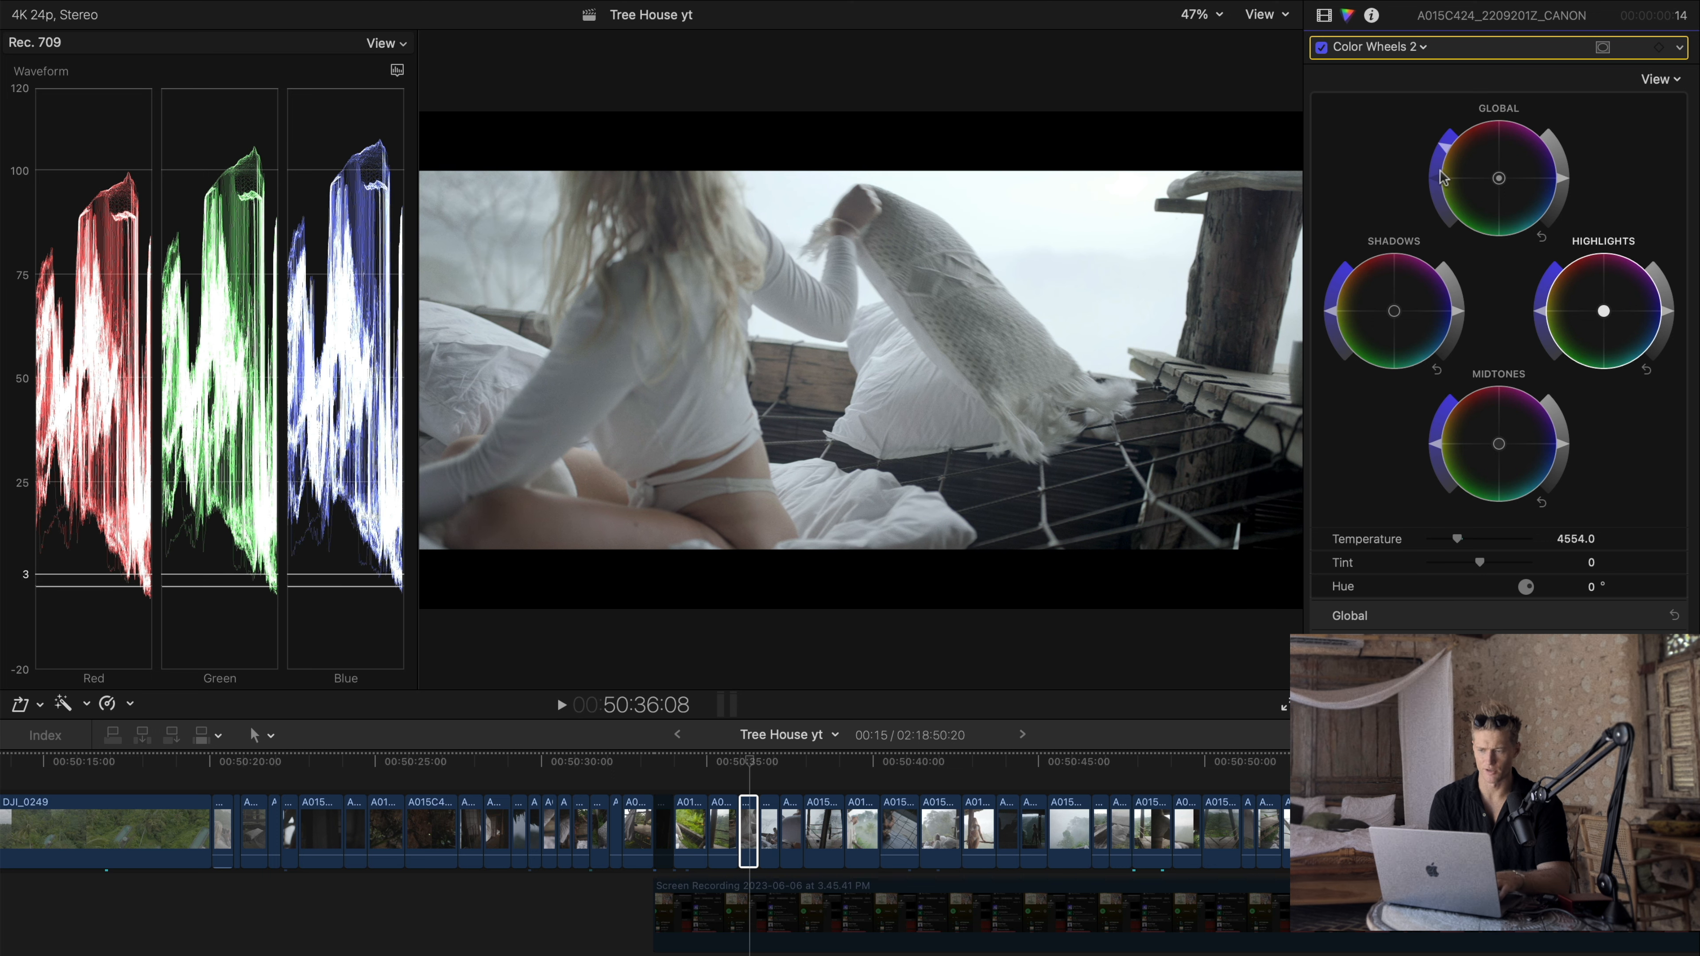
pyautogui.click(1408, 47)
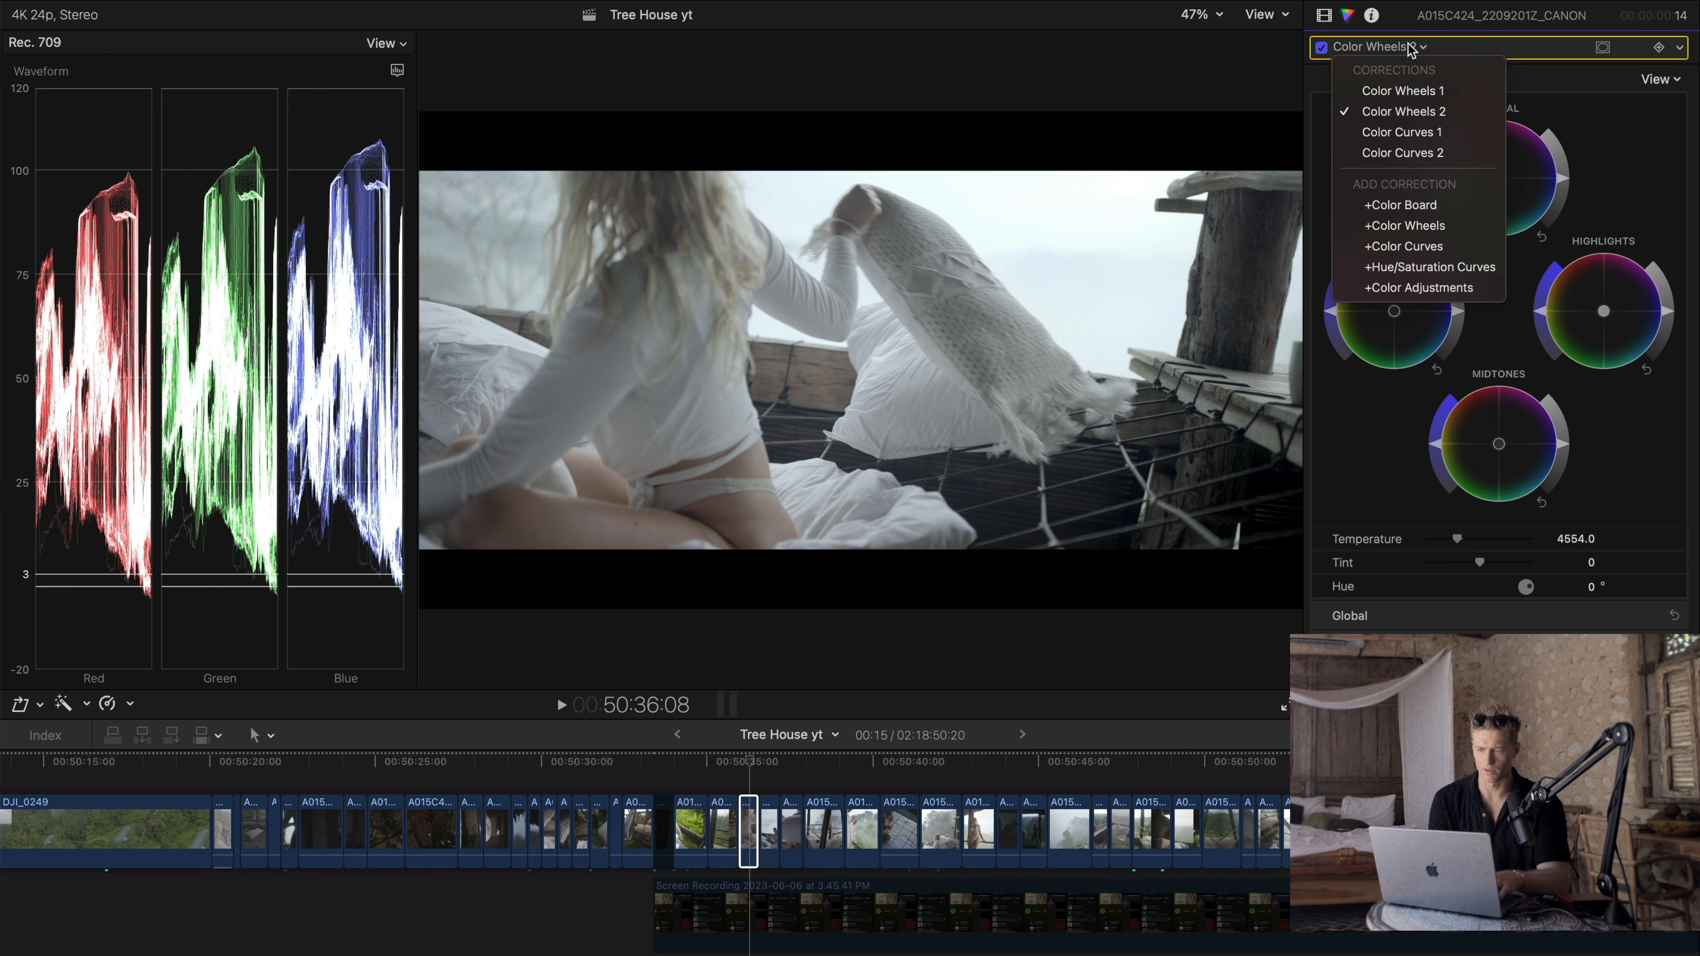
pyautogui.click(1420, 93)
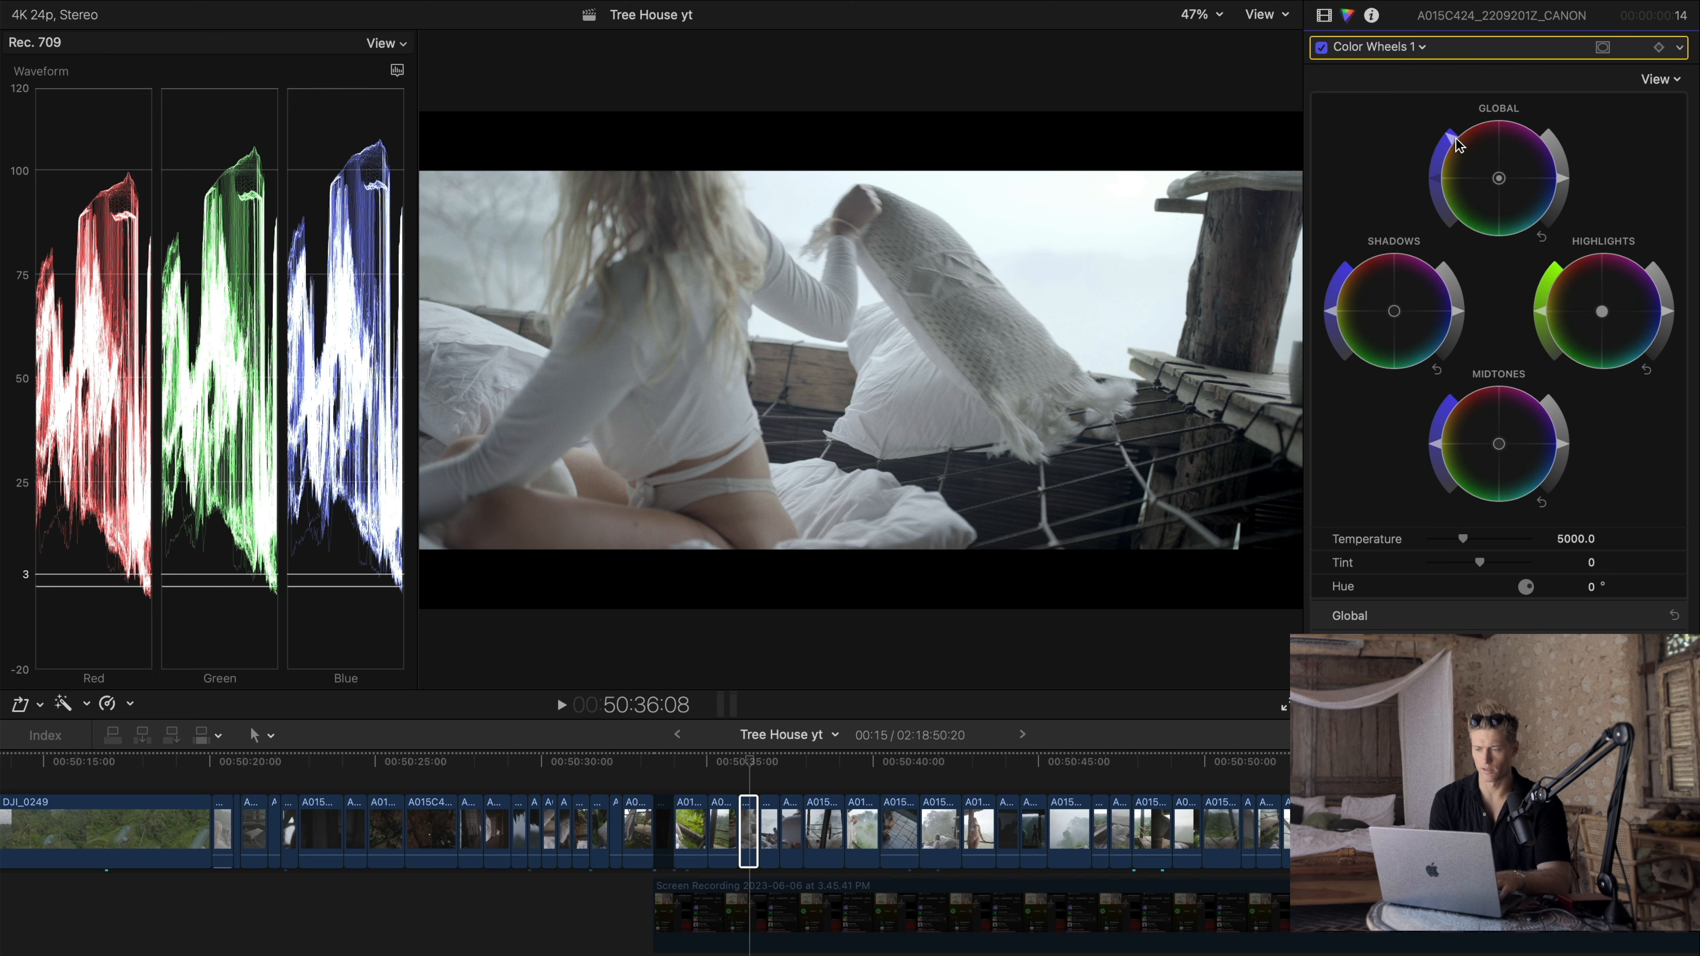
# Step: Open Color Curves 1 on the A015C424 clip and try shifting the luma curve's white point slightly
pyautogui.click(1414, 48)
pyautogui.click(1421, 134)
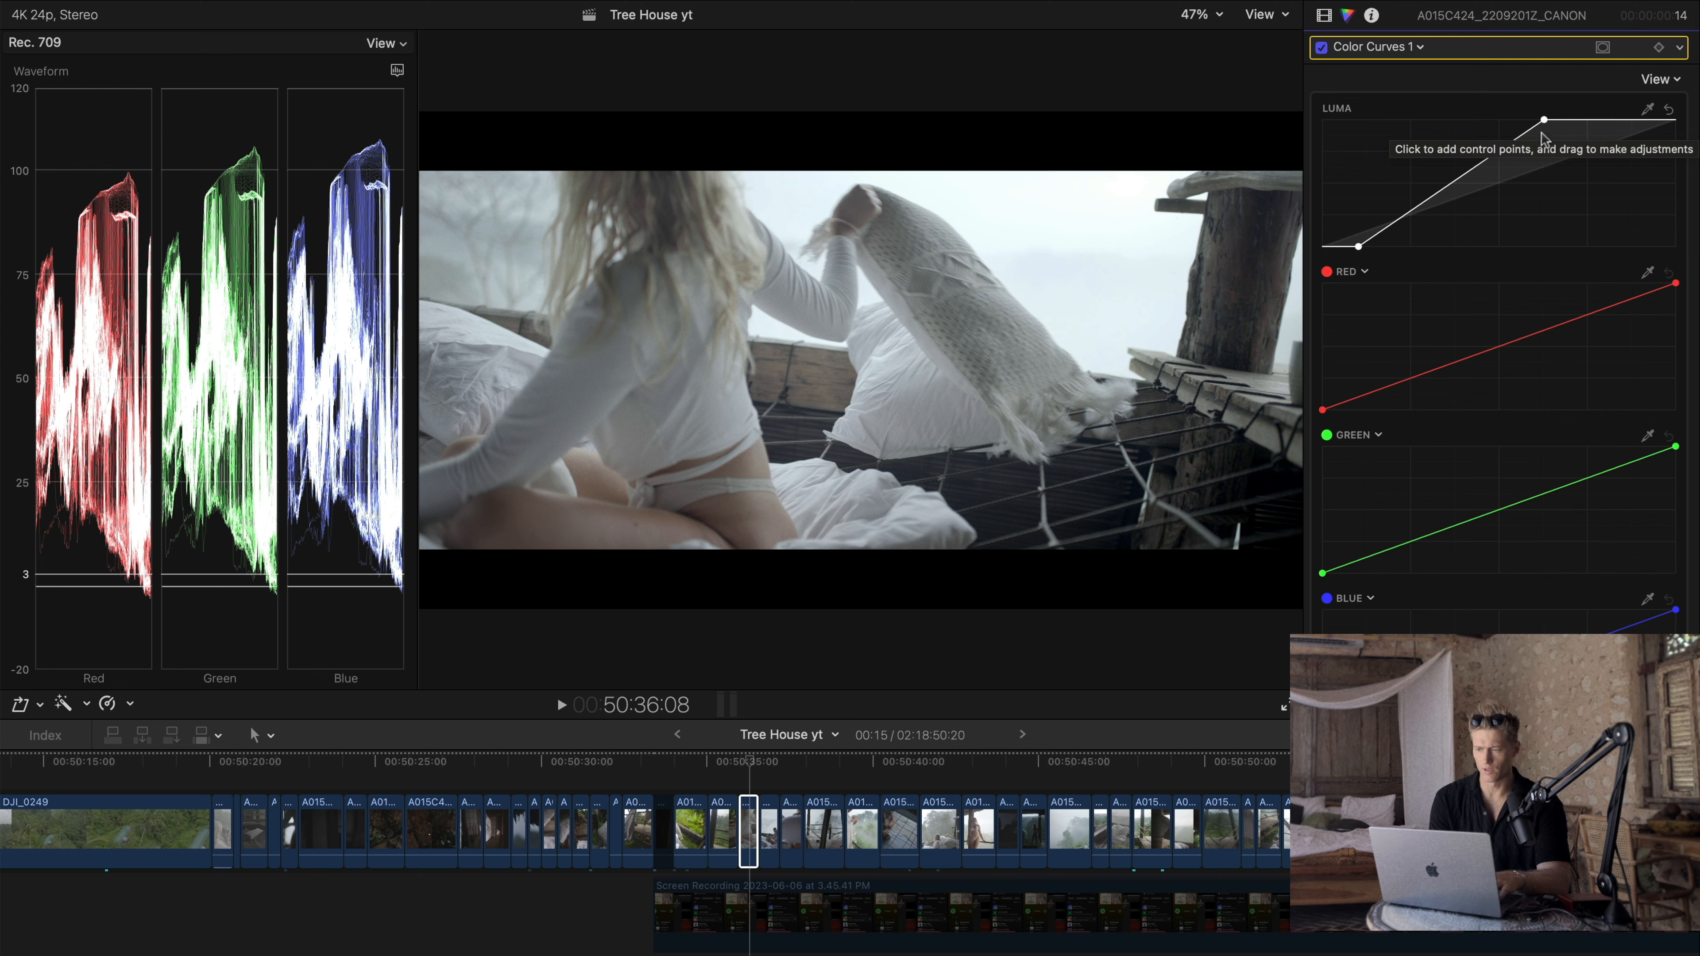
pyautogui.moveTo(1543, 120)
pyautogui.mouseDown()
pyautogui.moveTo(1580, 120)
pyautogui.moveTo(1541, 120)
pyautogui.mouseUp()
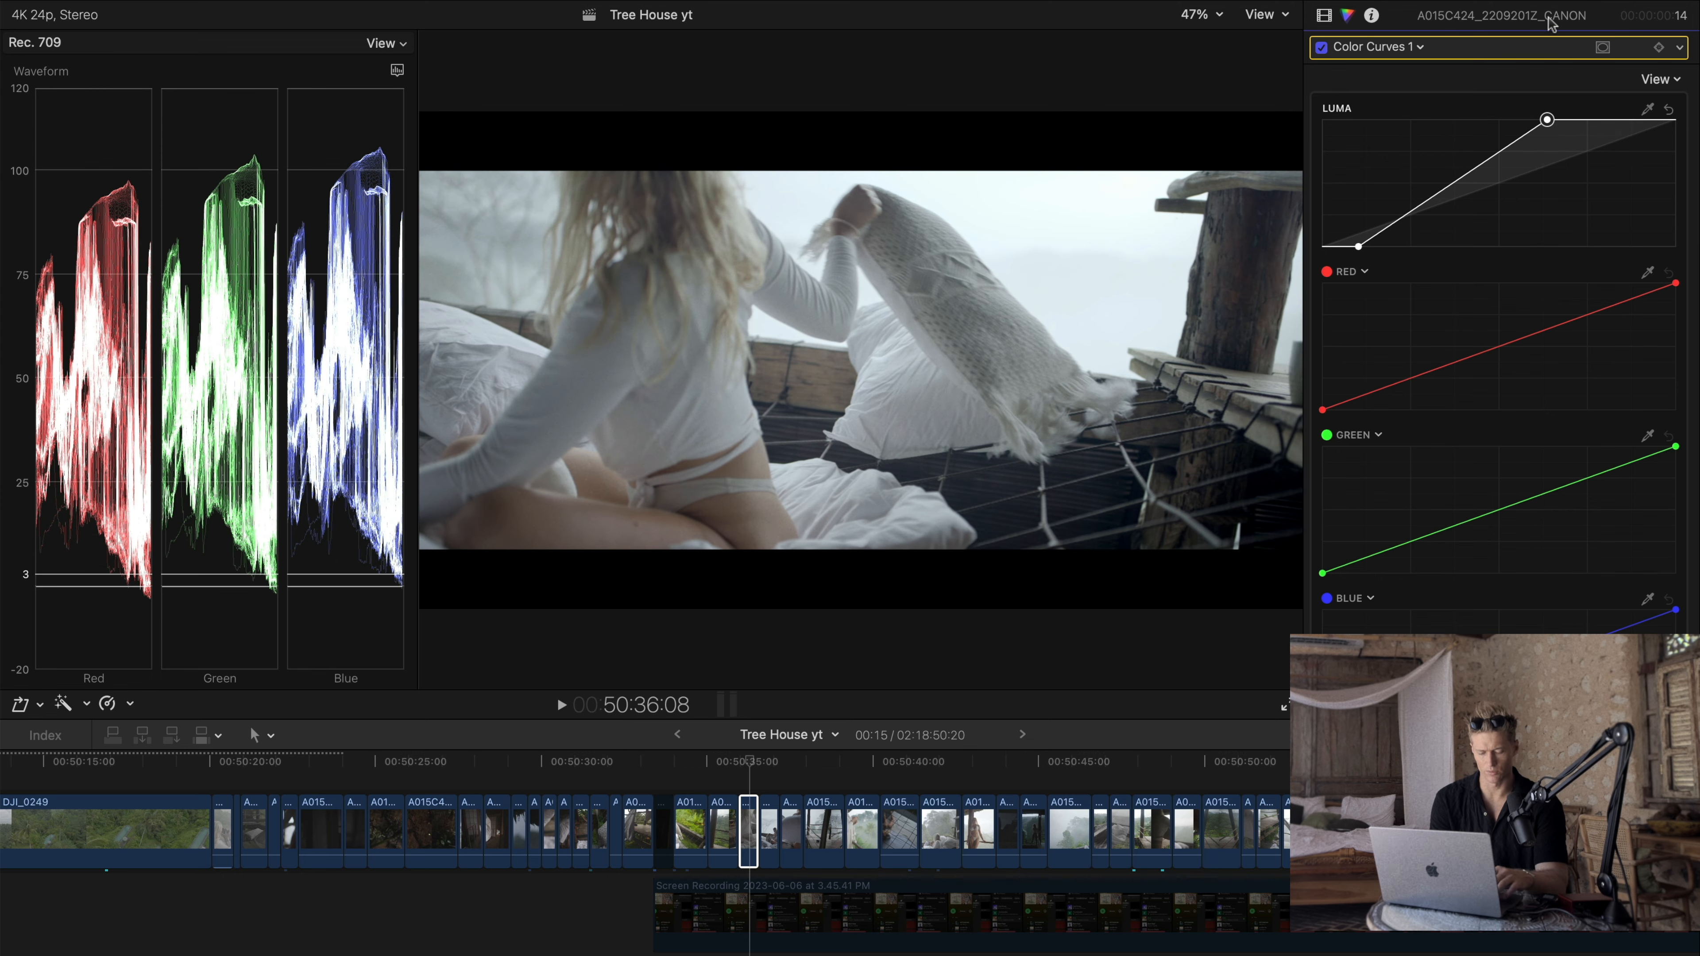
pyautogui.moveTo(1538, 18); pyautogui.dragTo(1543, 27)
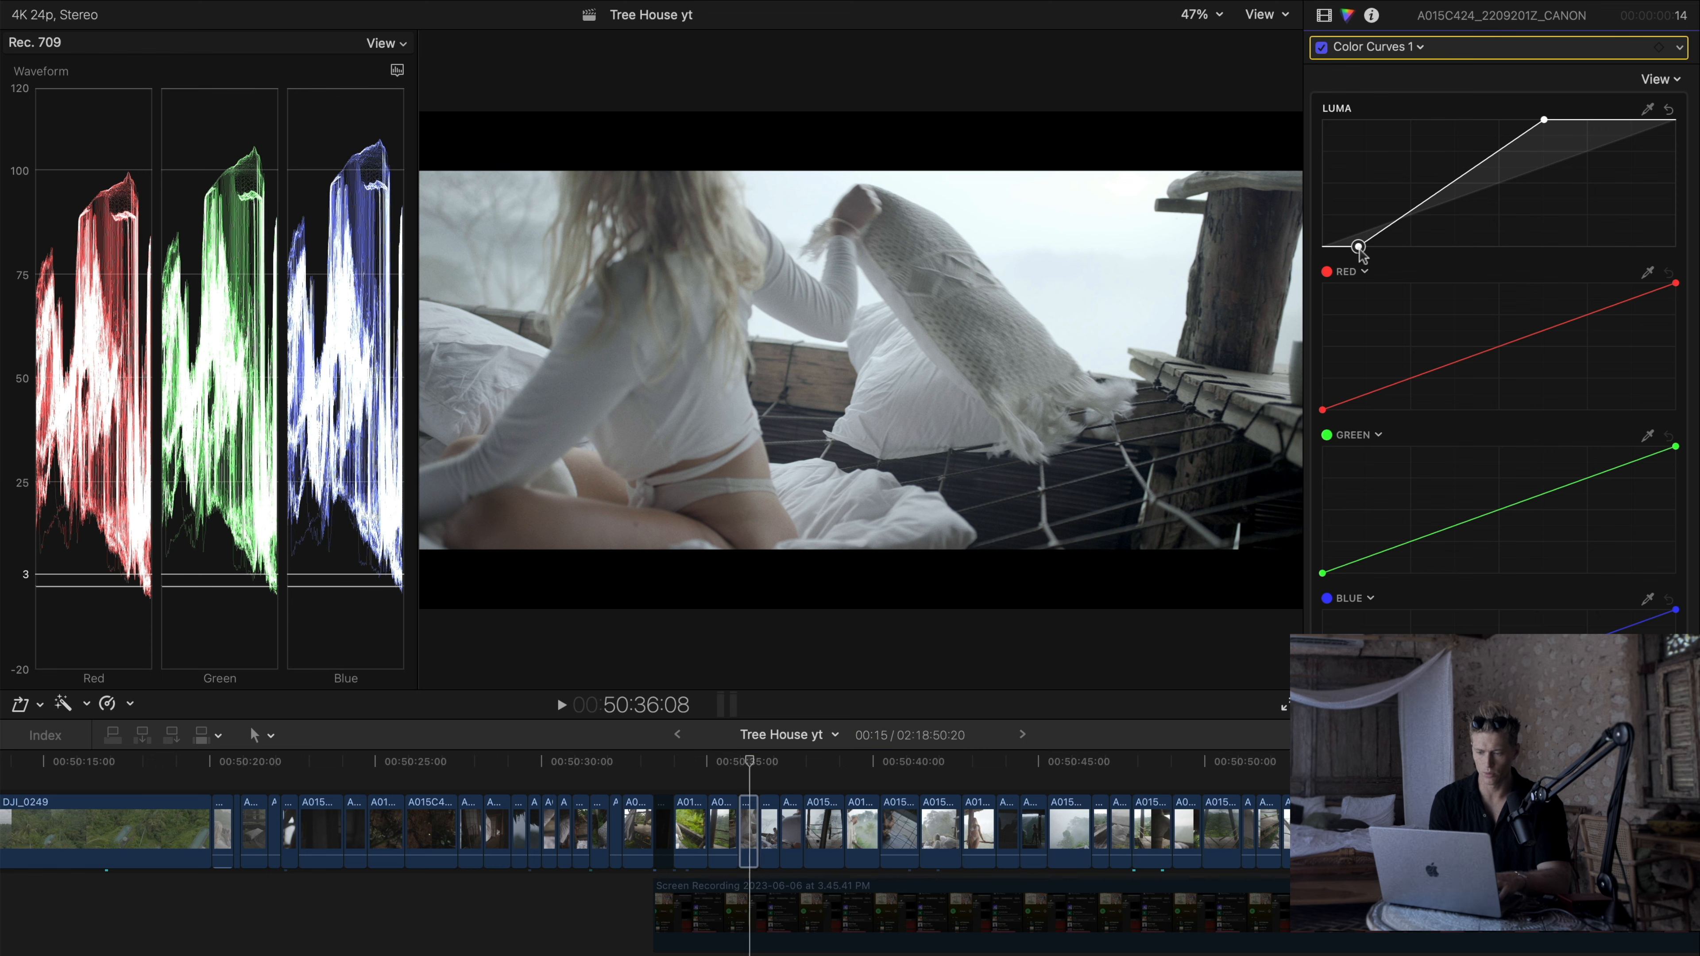
# Step: Try lowering and raising the luma black point in Color Curves 1, undoing each change, and try nudging the white point
pyautogui.moveTo(1359, 247); pyautogui.dragTo(1349, 247)
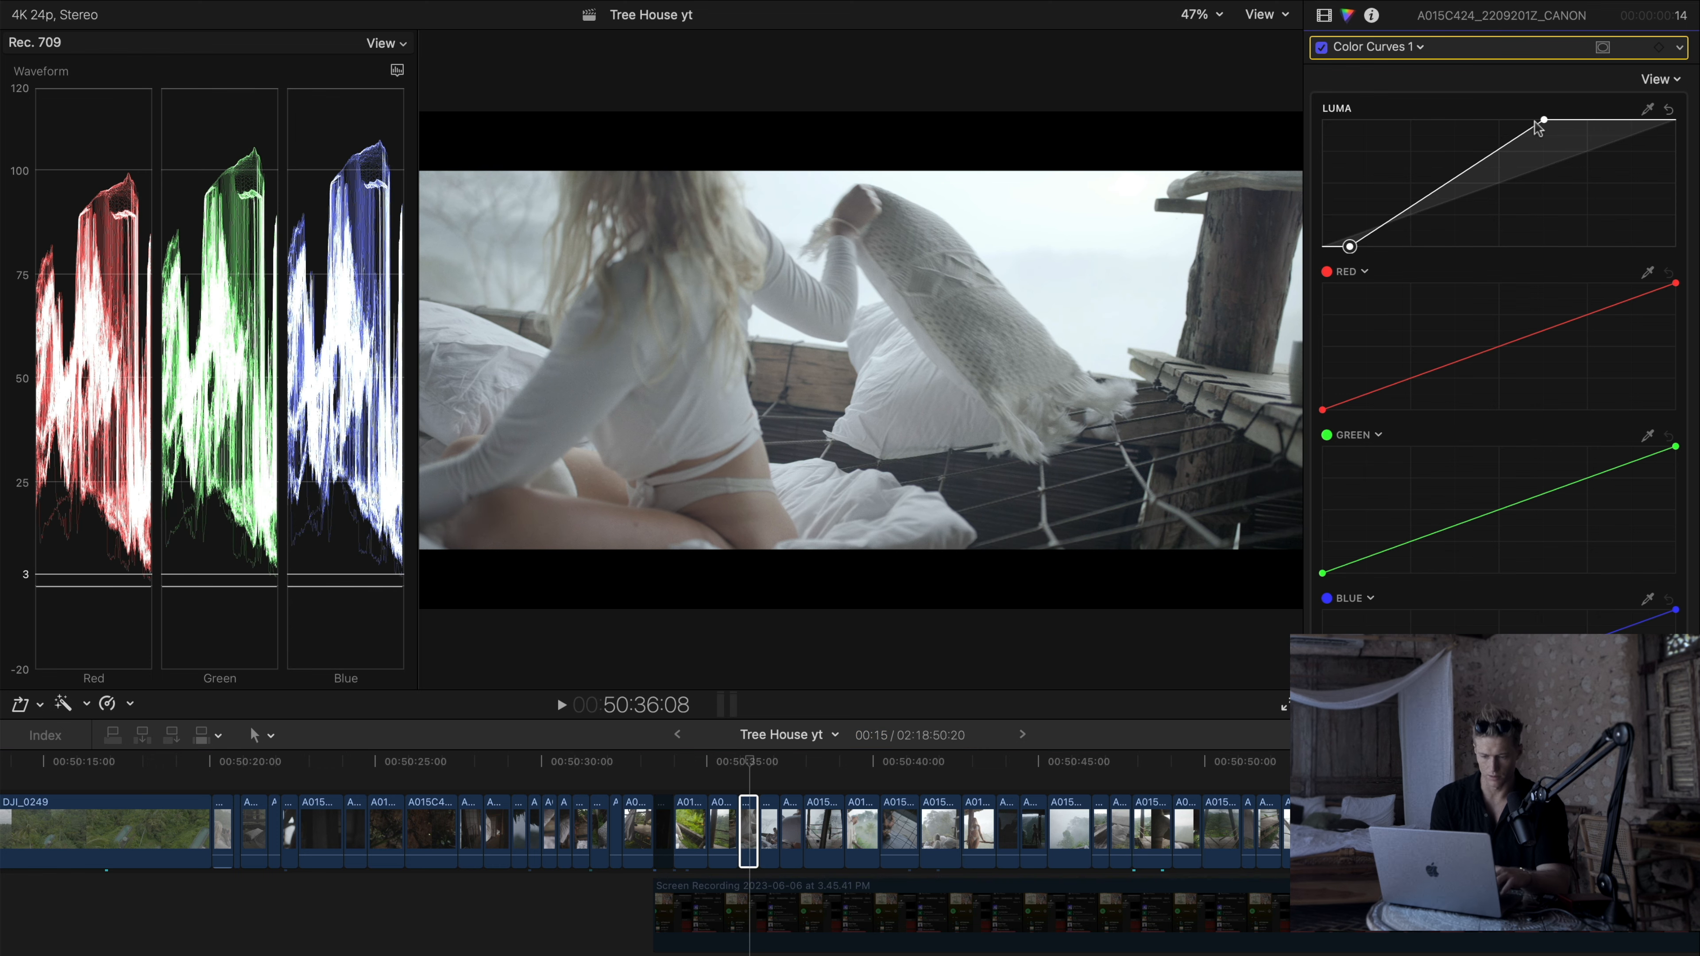
pyautogui.press('super+z')
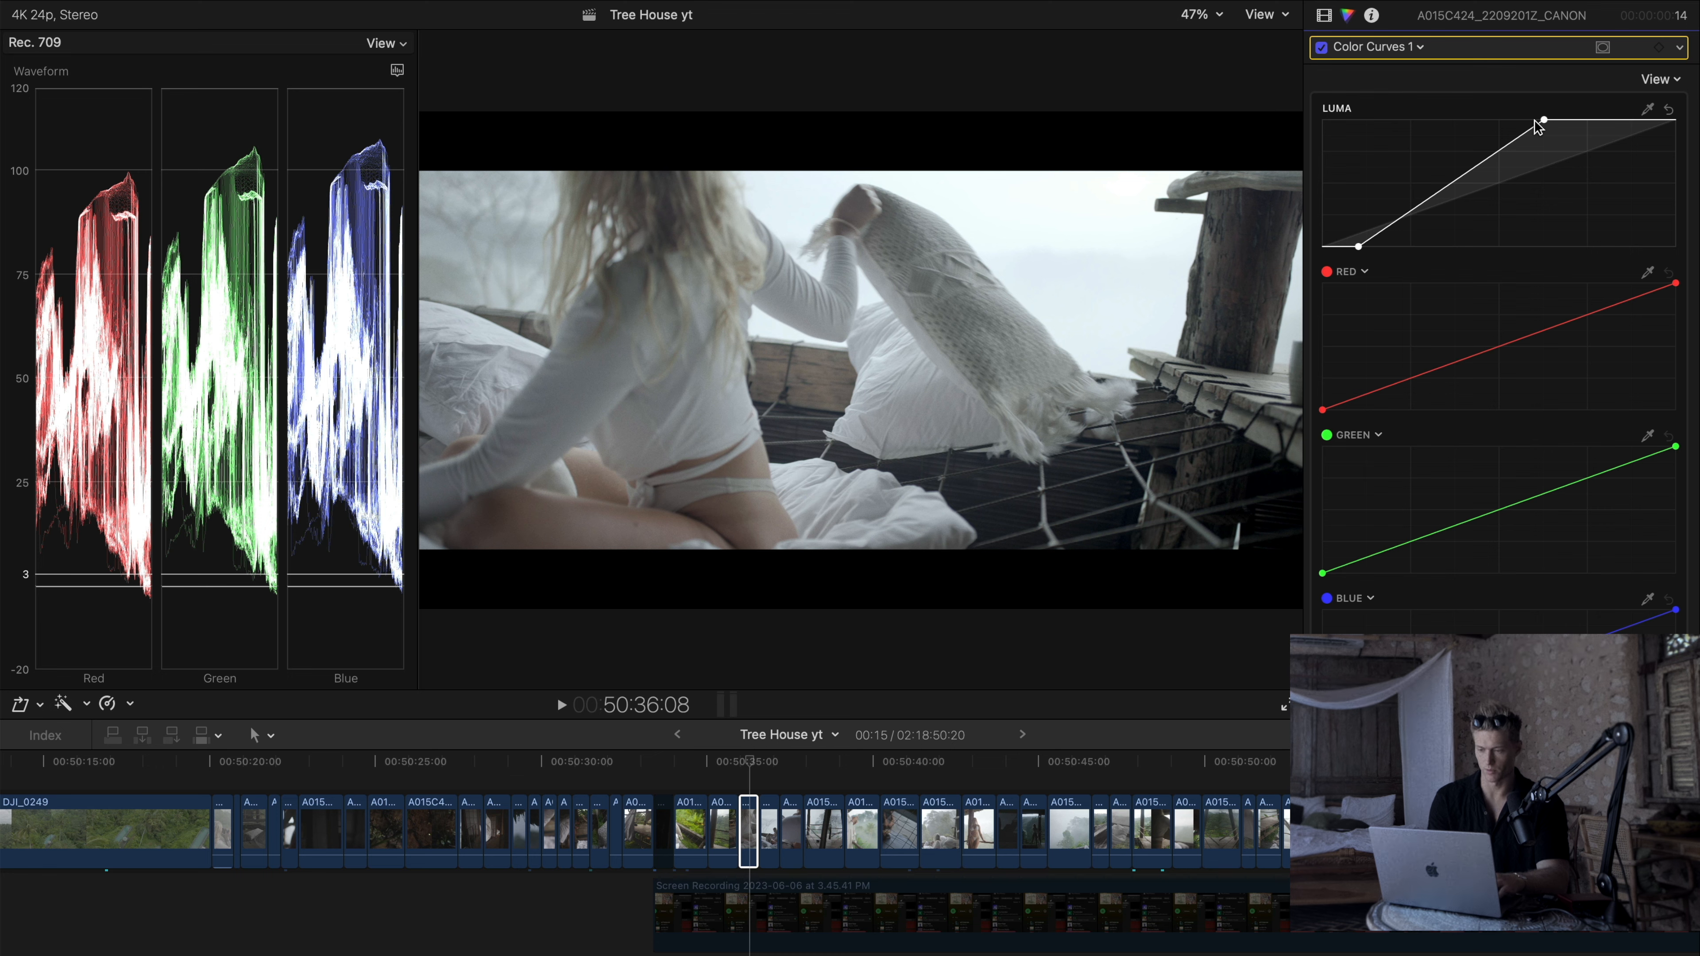
pyautogui.moveTo(1359, 247)
pyautogui.mouseDown()
pyautogui.moveTo(1329, 247)
pyautogui.moveTo(1366, 267)
pyautogui.mouseUp()
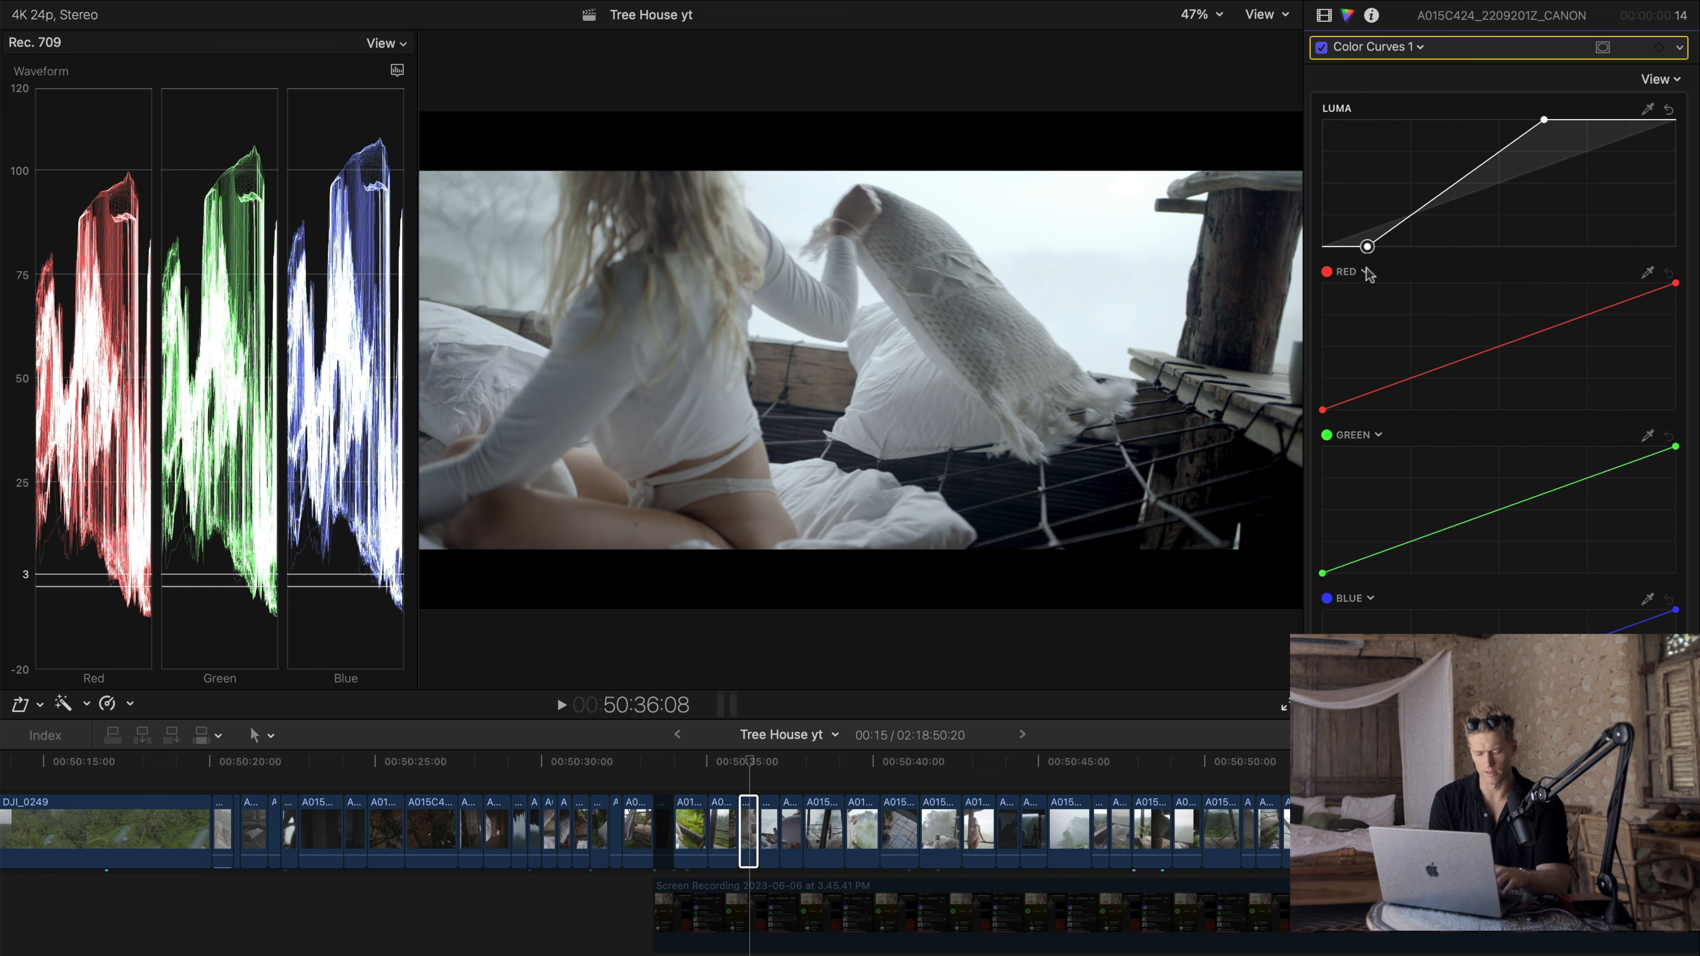
pyautogui.press('super+z')
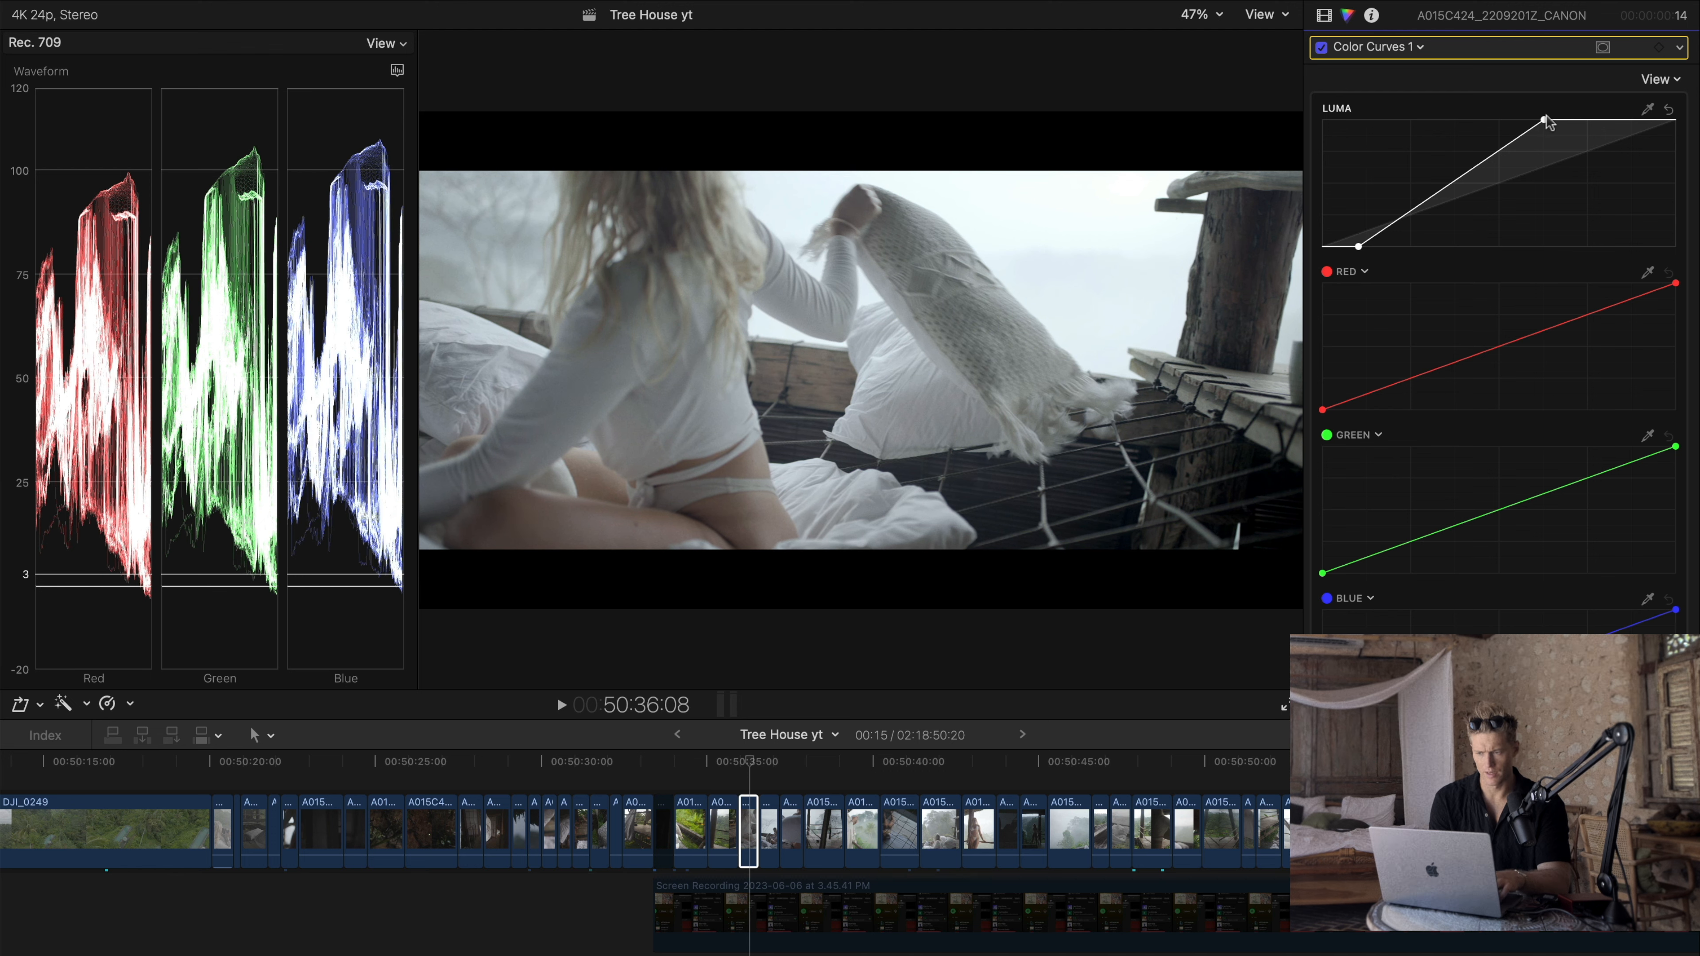
pyautogui.moveTo(1546, 120)
pyautogui.mouseDown()
pyautogui.moveTo(1575, 120)
pyautogui.moveTo(1545, 109)
pyautogui.mouseUp()
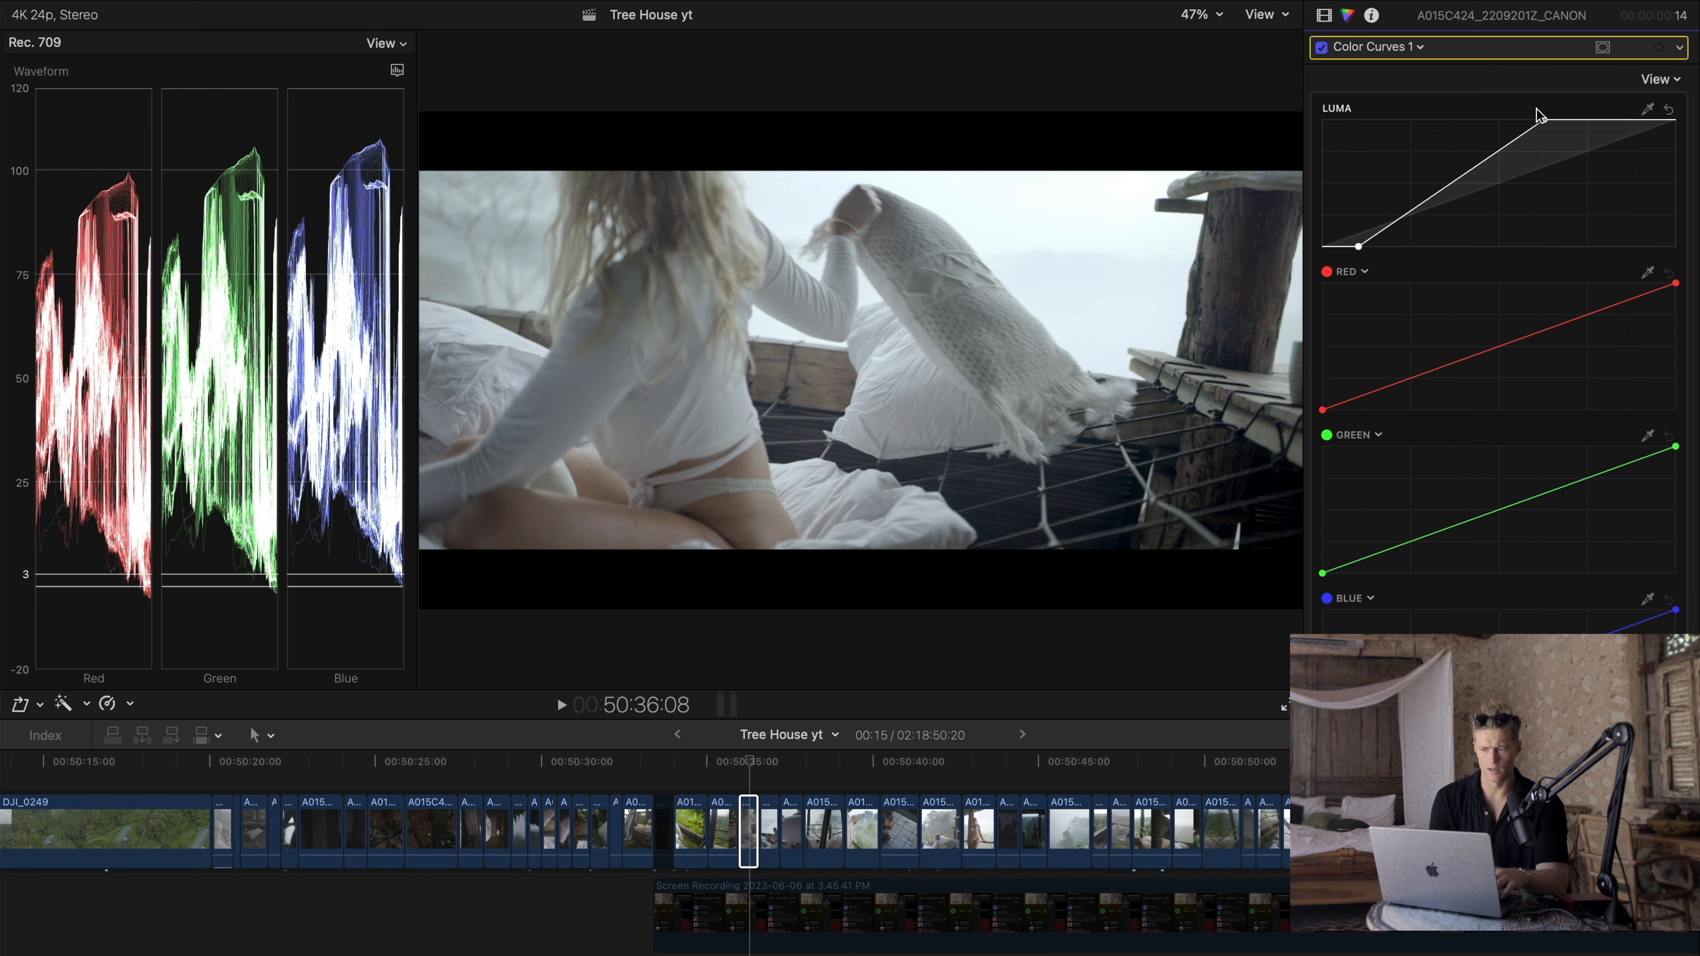
# Step: Play and scrub from the end of the preceding clip through the A015C424 clip to compare their waveforms and contrast
pyautogui.press('Right')
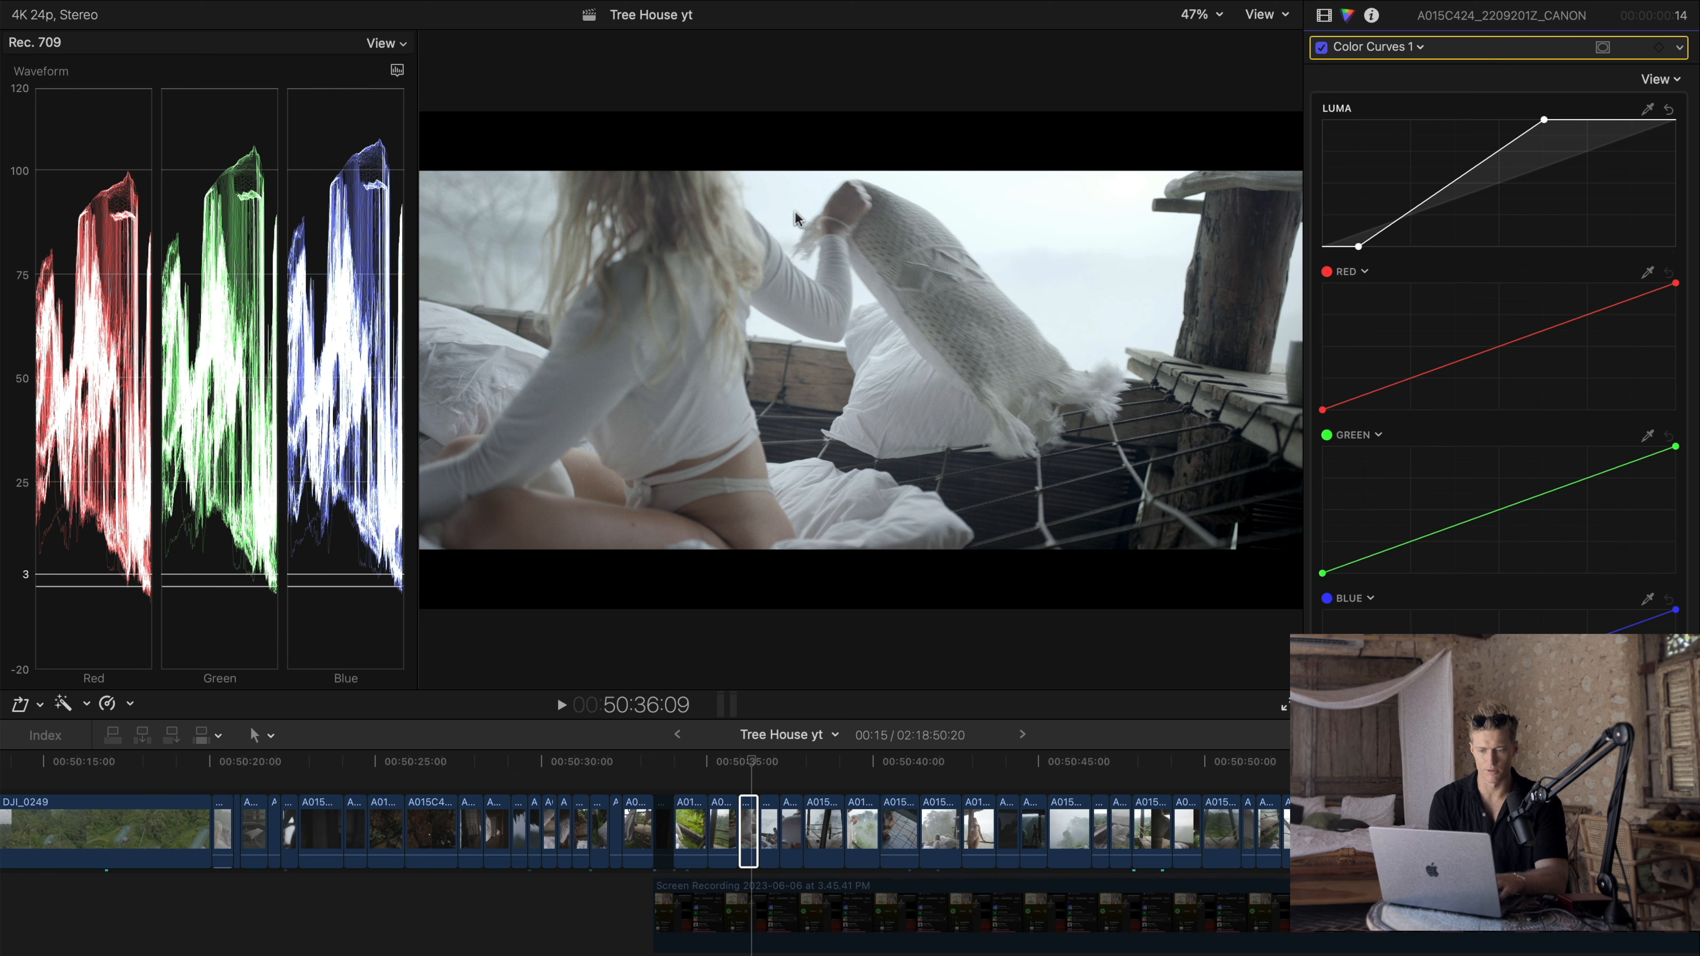
pyautogui.click(732, 762)
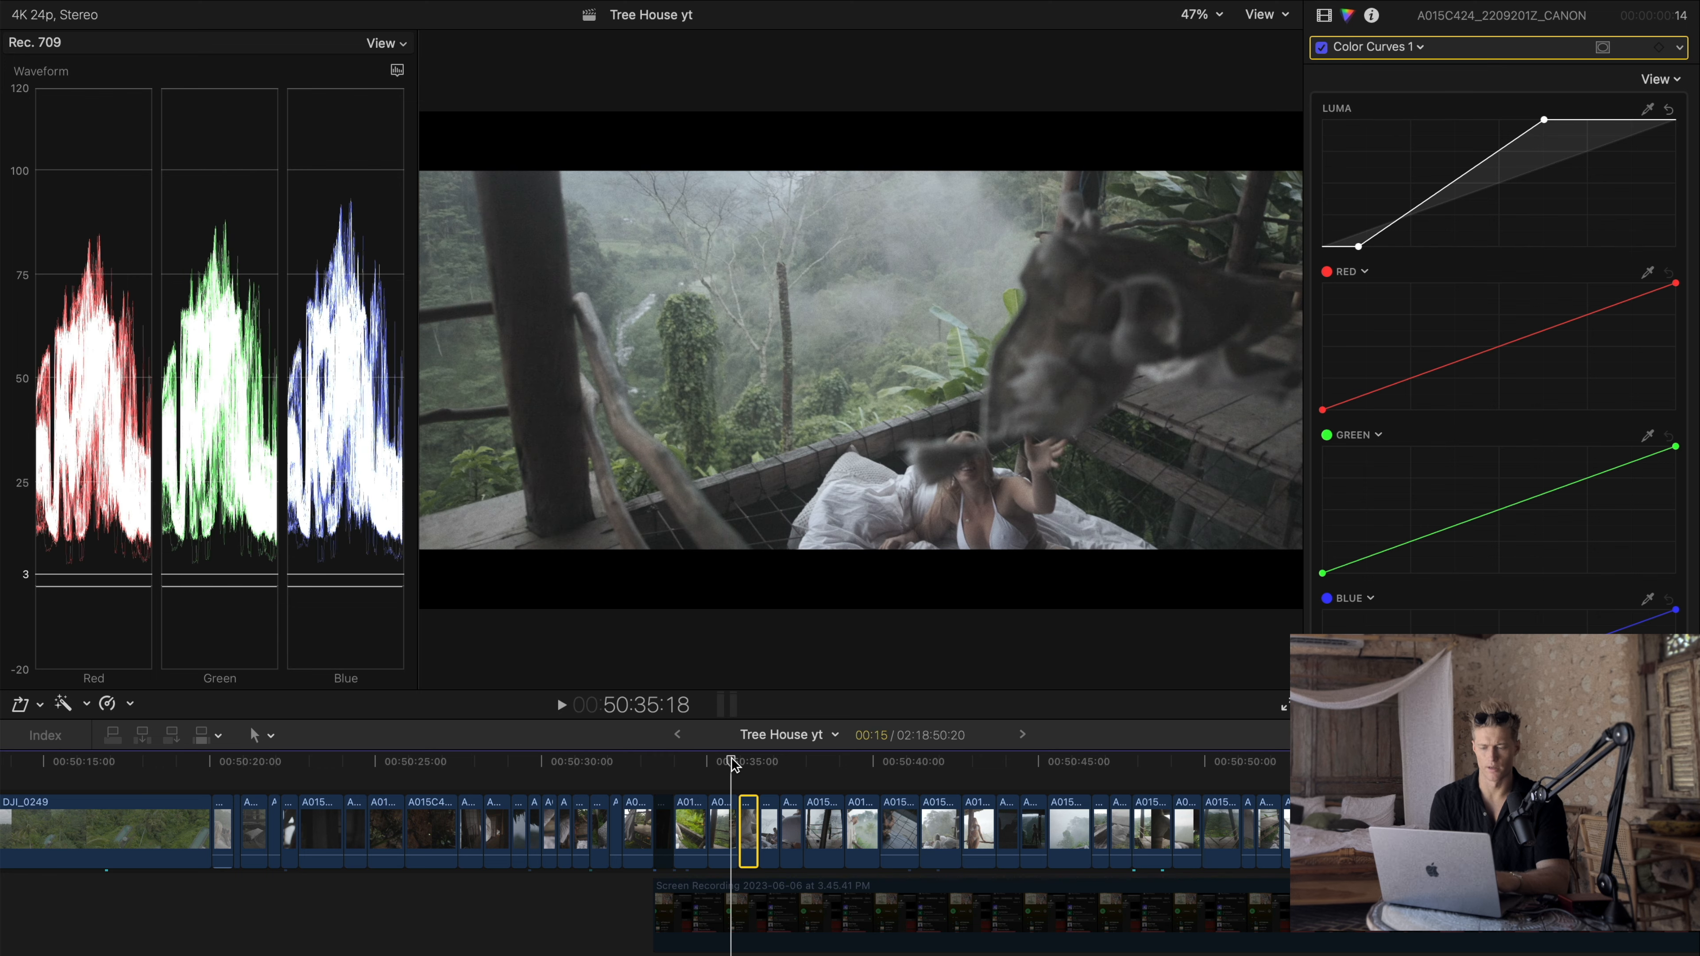
pyautogui.press('space')
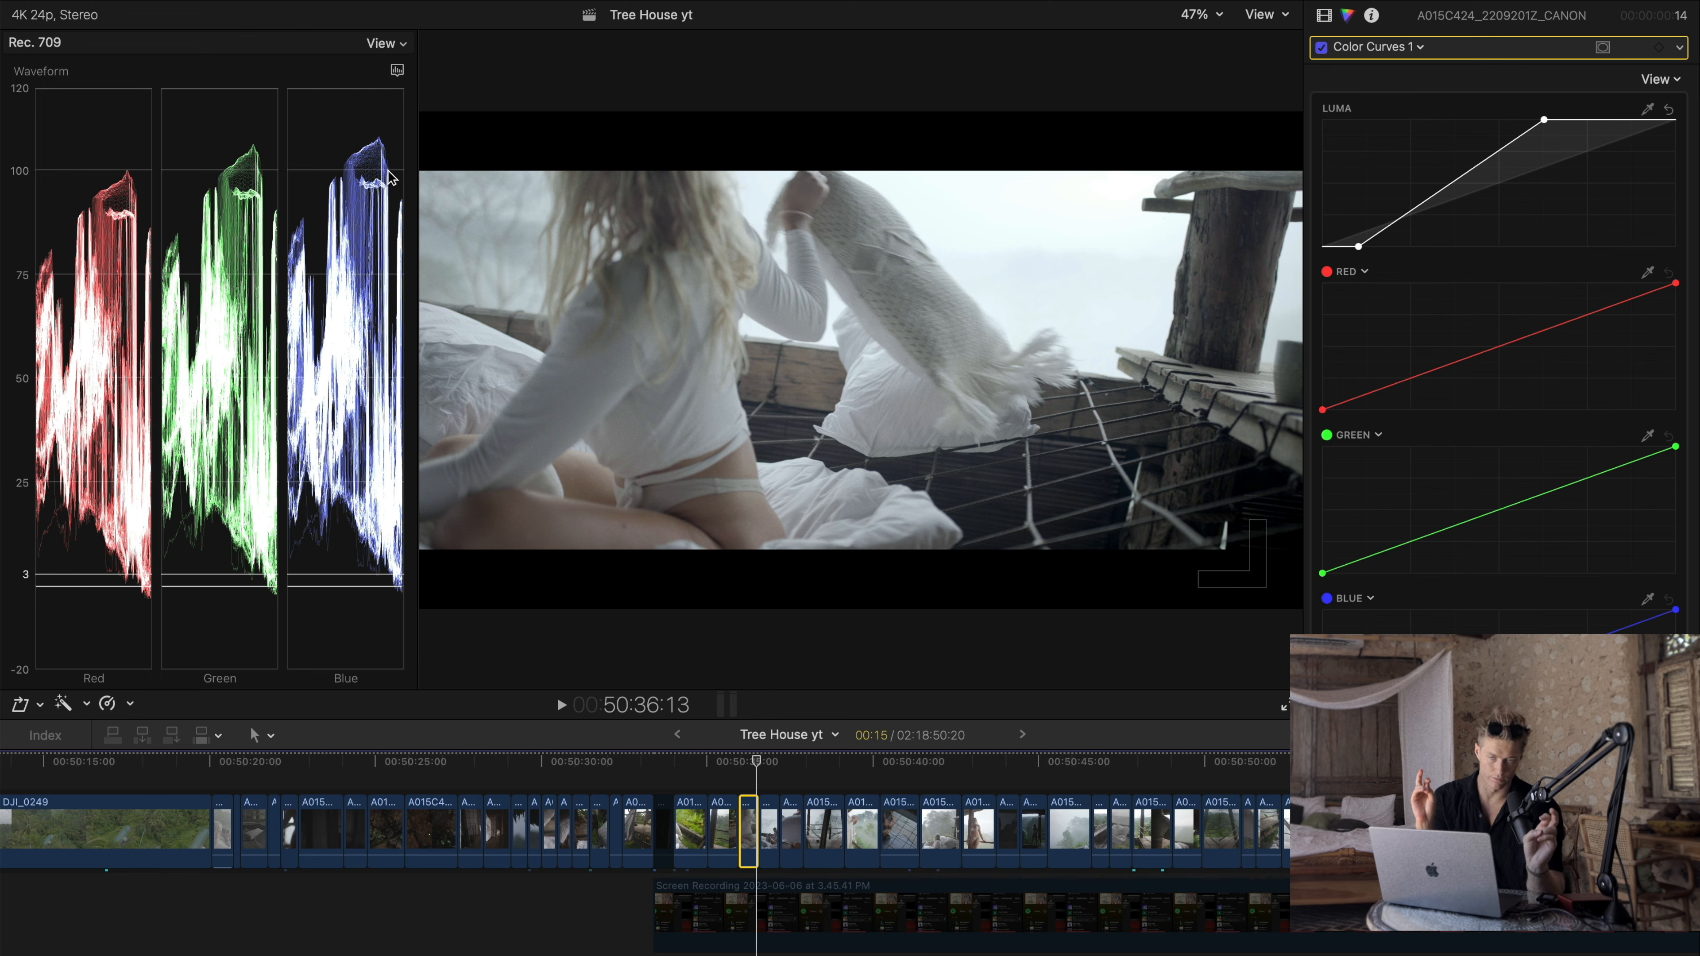
pyautogui.moveTo(732, 762)
pyautogui.mouseDown()
pyautogui.moveTo(677, 763)
pyautogui.moveTo(760, 765)
pyautogui.mouseUp()
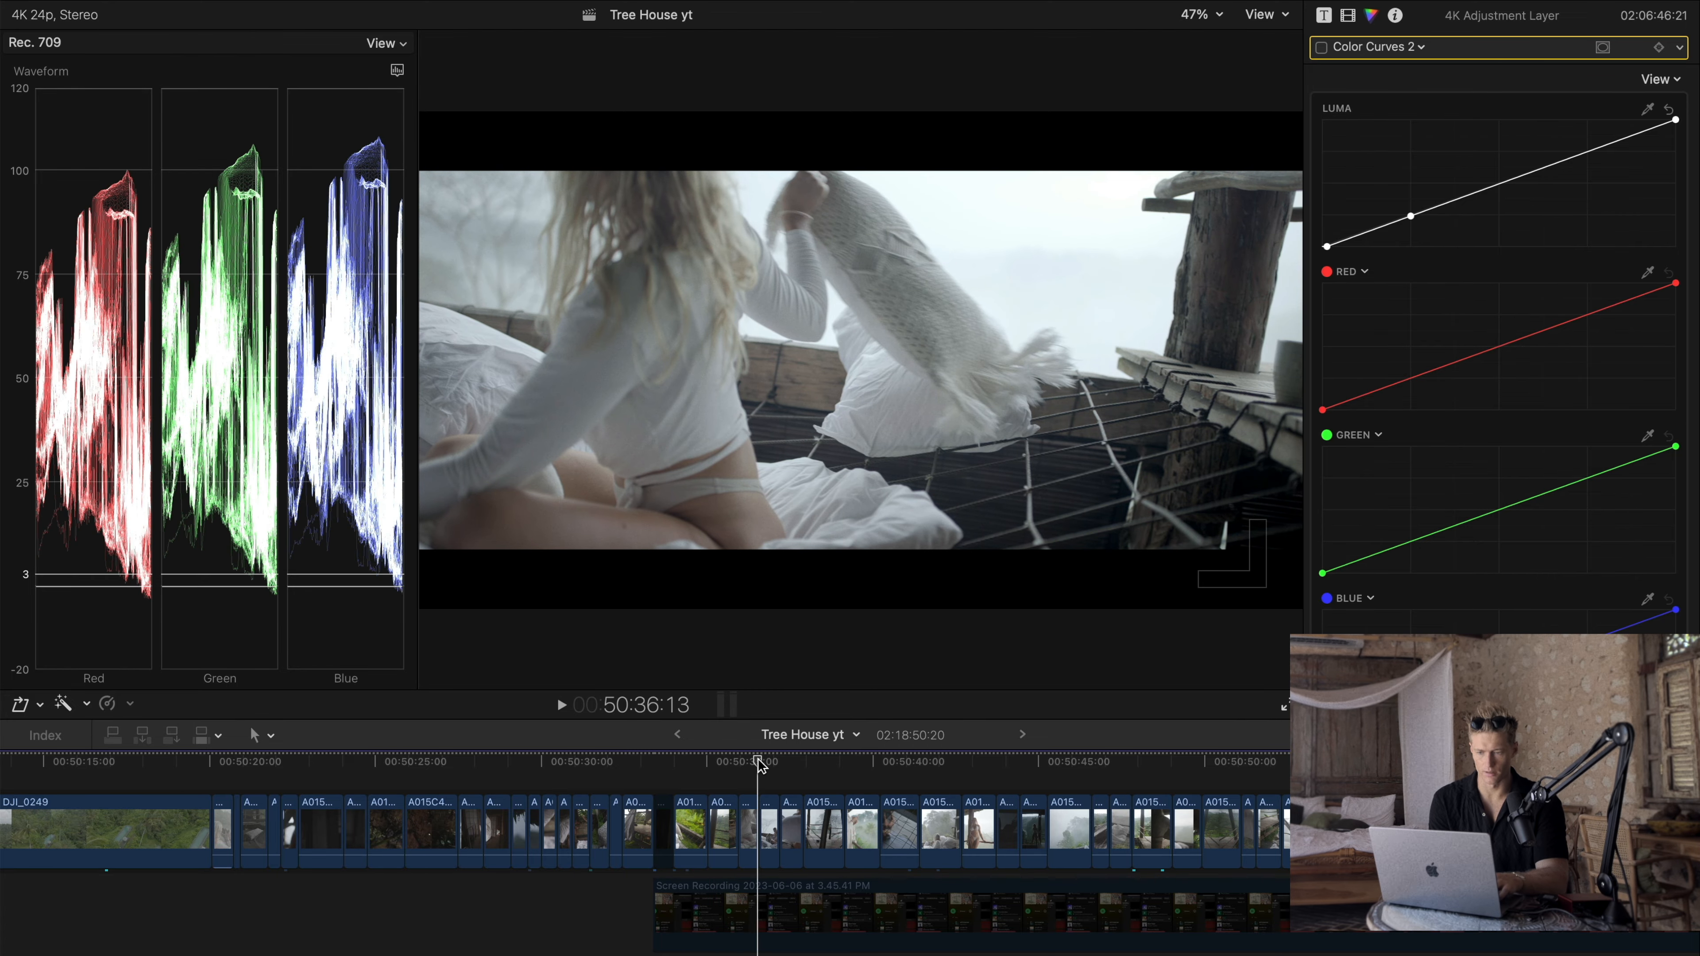
# Step: Try moving the luma black point in the A015C424 clip's Color Curves 2 back to the curve's origin, and undo it
pyautogui.click(766, 821)
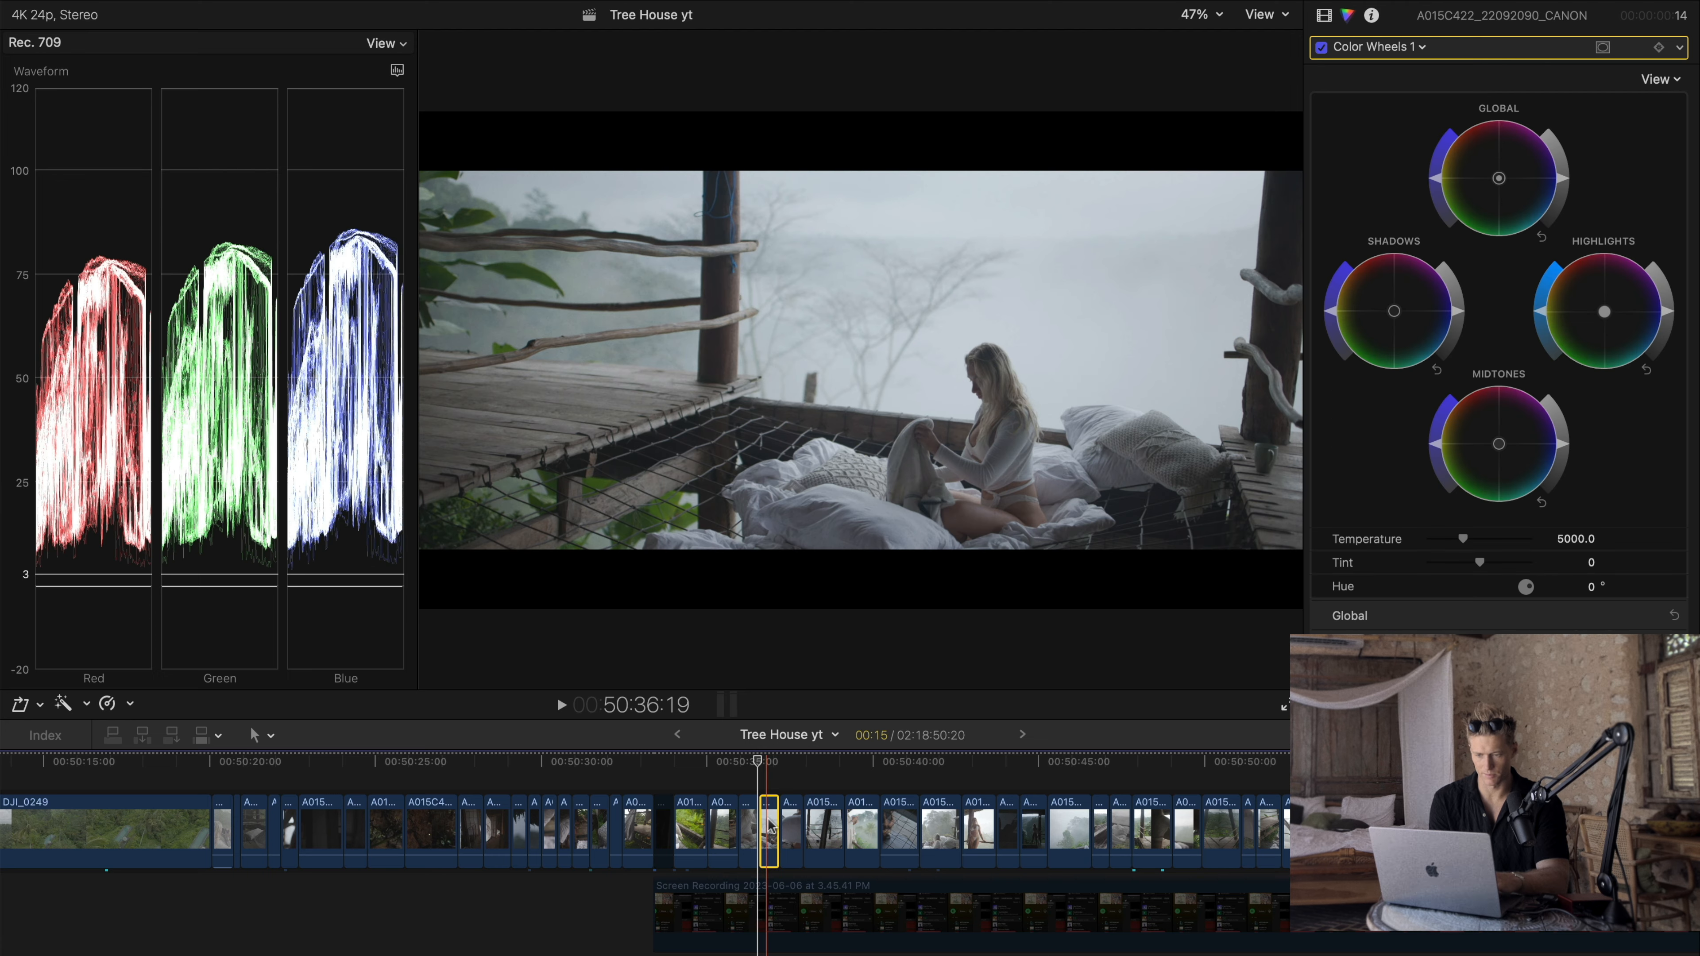
pyautogui.click(748, 824)
pyautogui.click(1391, 46)
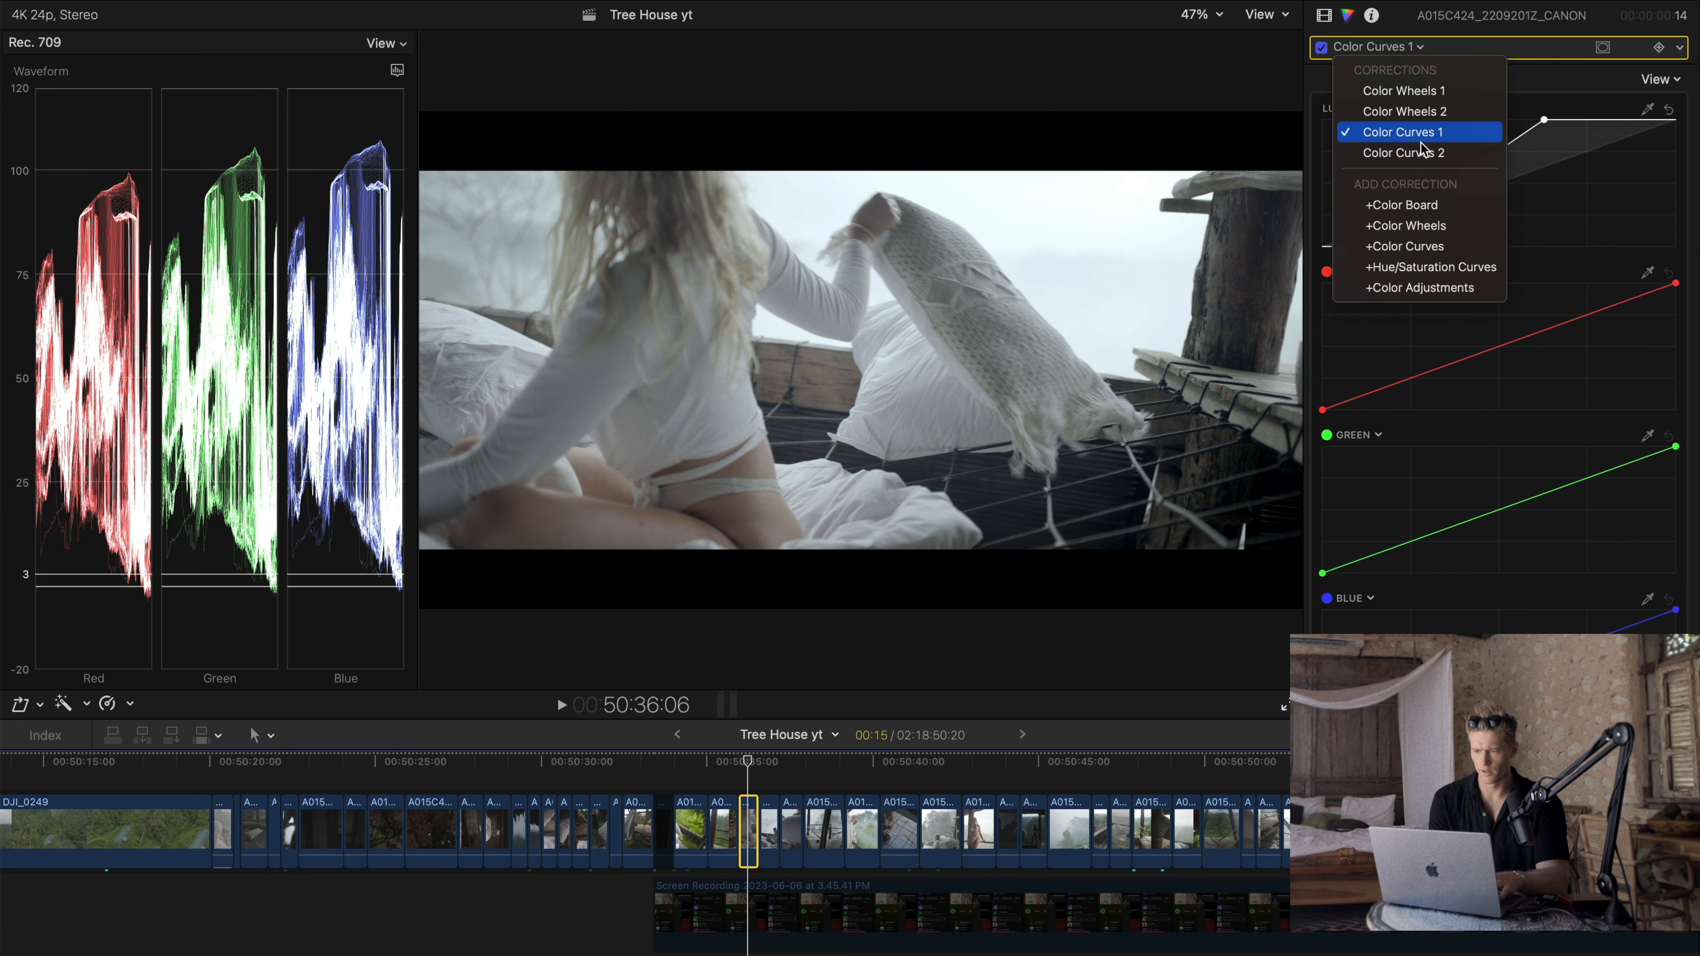
pyautogui.click(1423, 153)
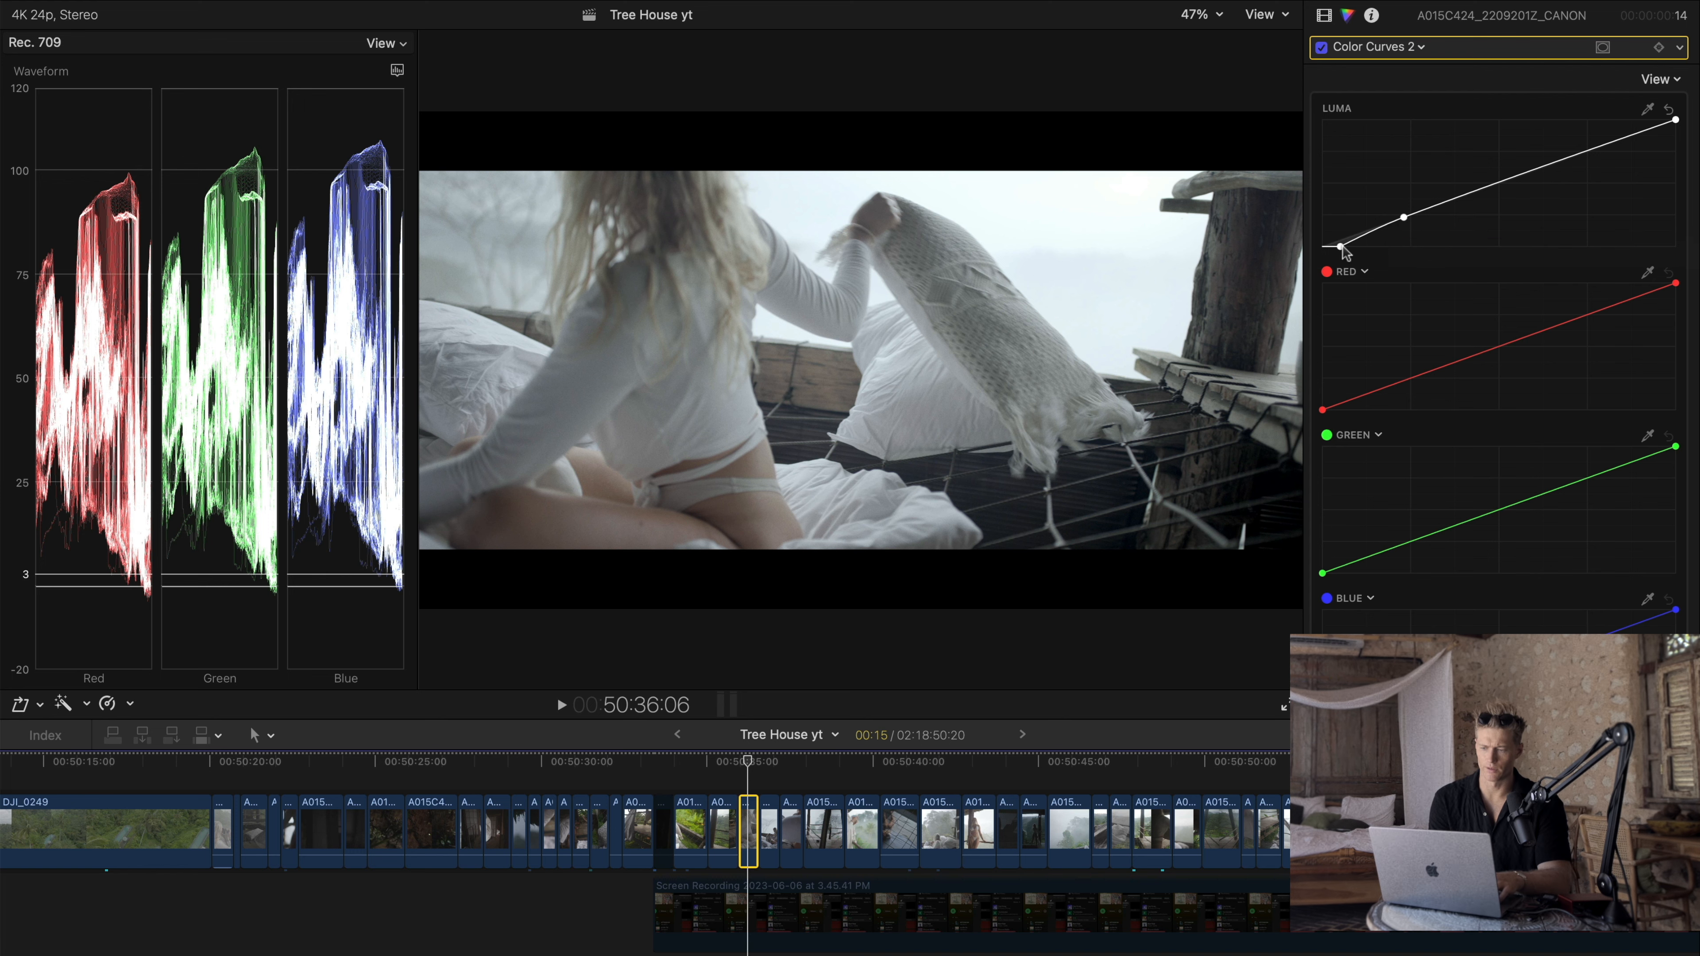
pyautogui.moveTo(1342, 247); pyautogui.dragTo(1294, 264)
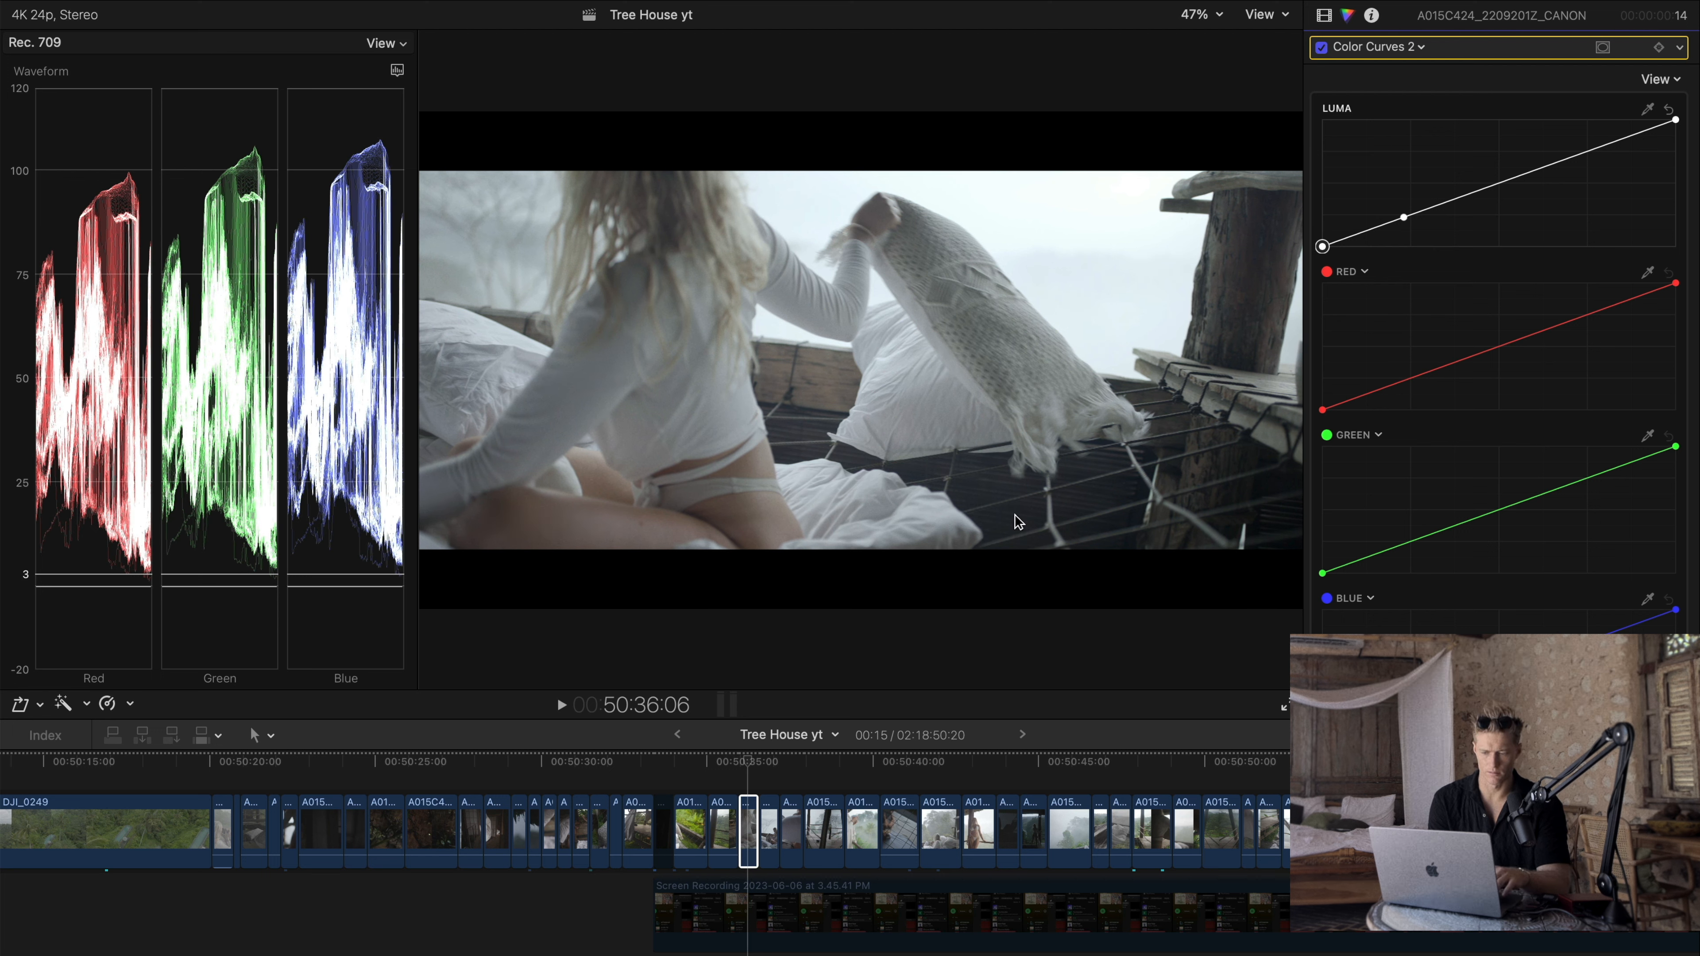
pyautogui.press('super+z')
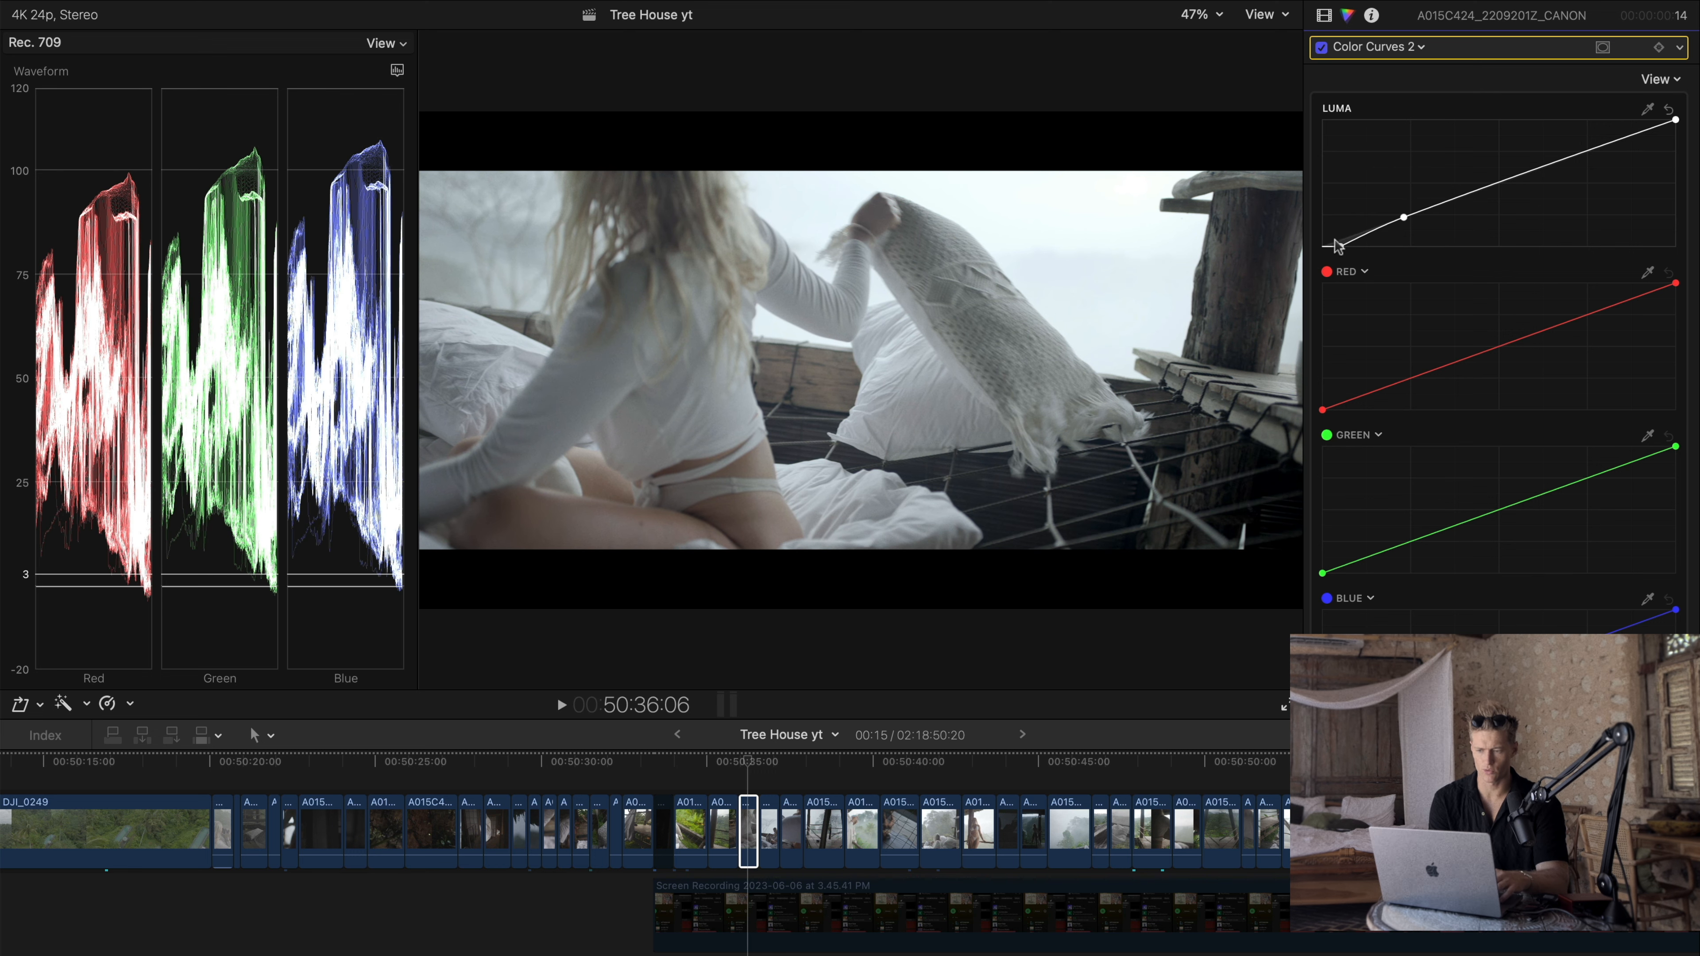
# Step: Return to Color Curves 1 and try moving the luma black point inward to crush the shadows, undoing the change
pyautogui.click(1384, 49)
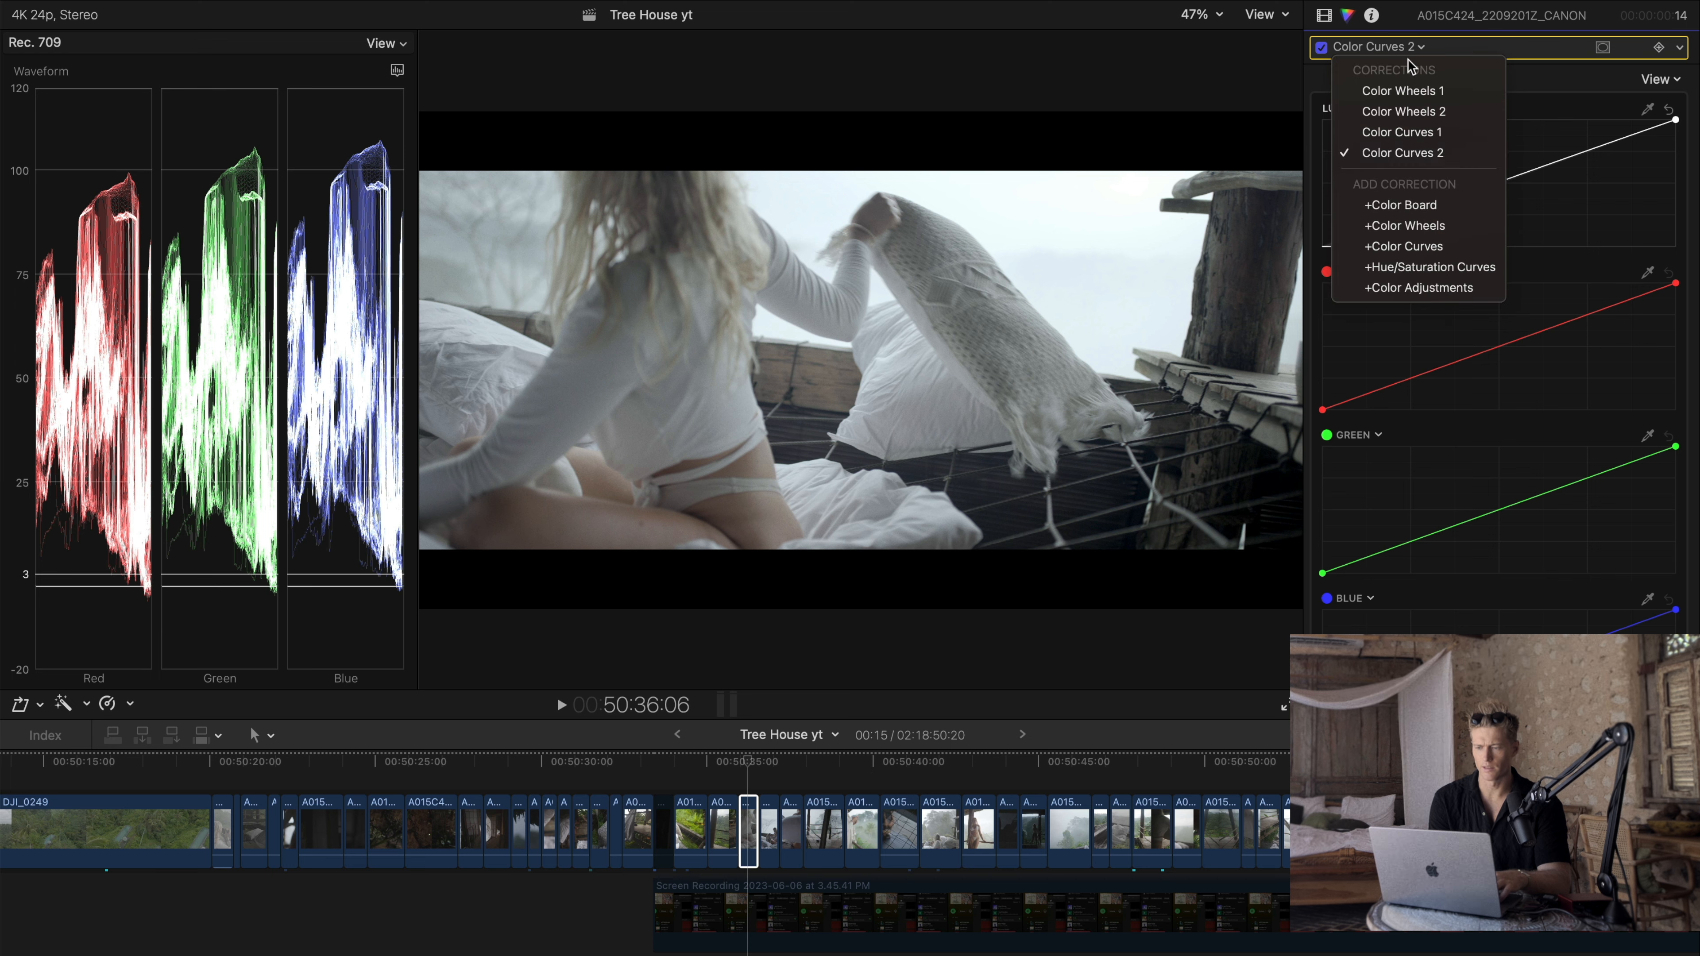
pyautogui.click(1440, 141)
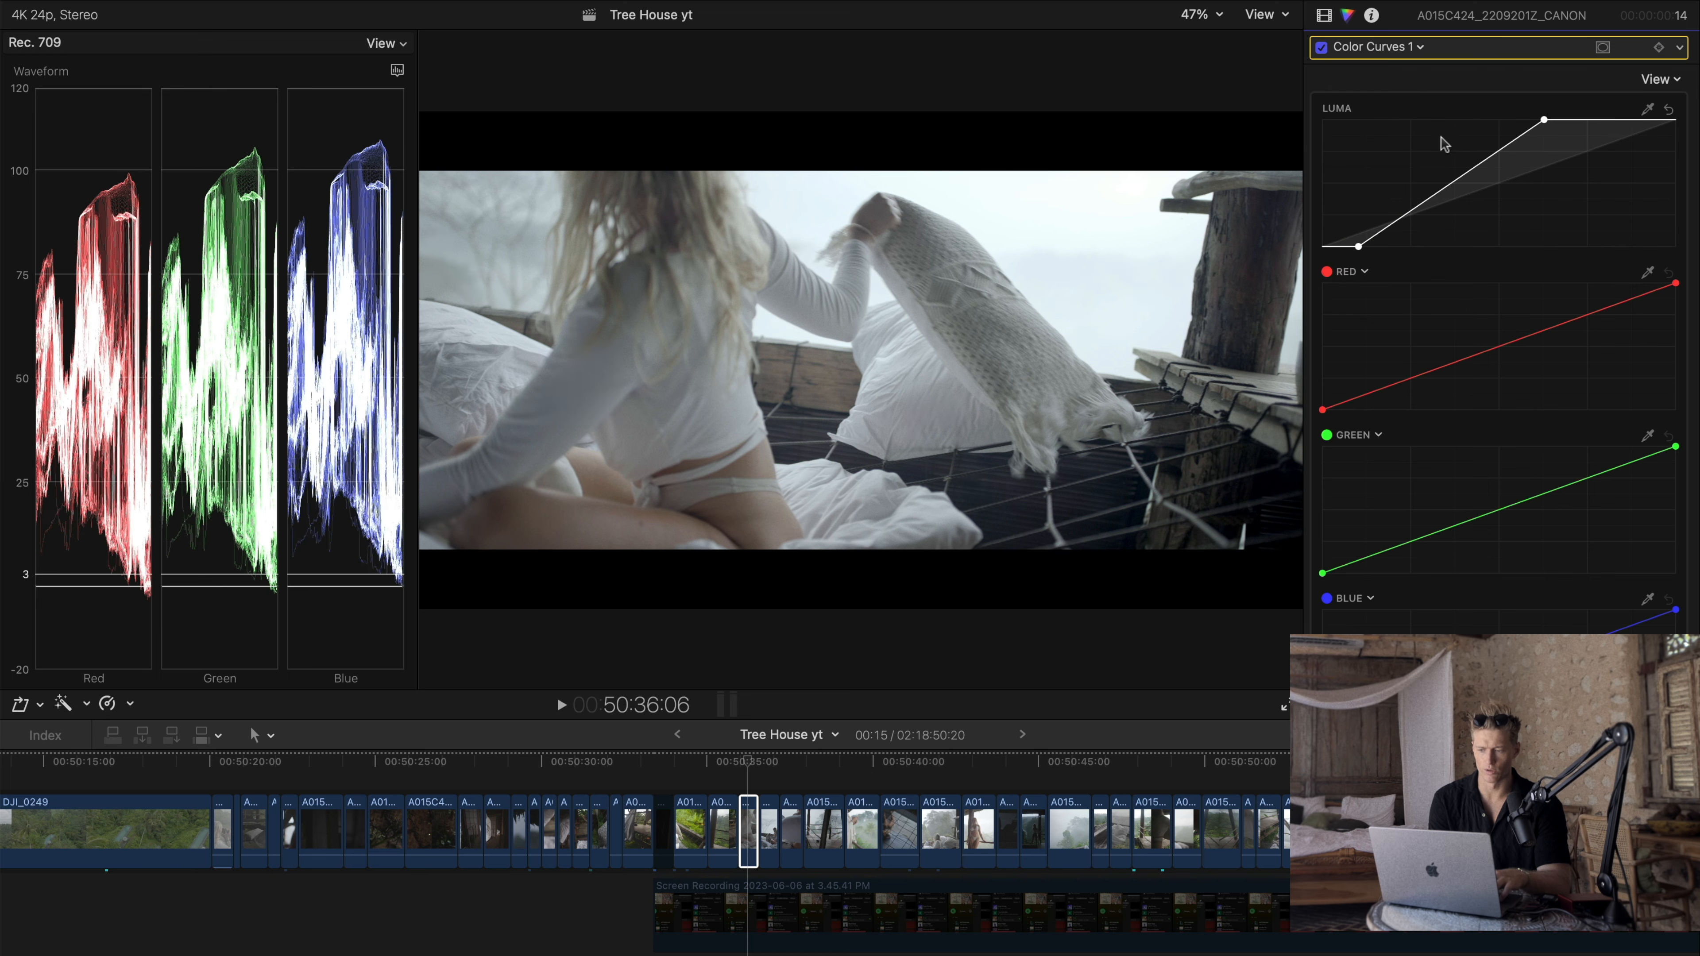
pyautogui.moveTo(1361, 251); pyautogui.dragTo(1360, 251)
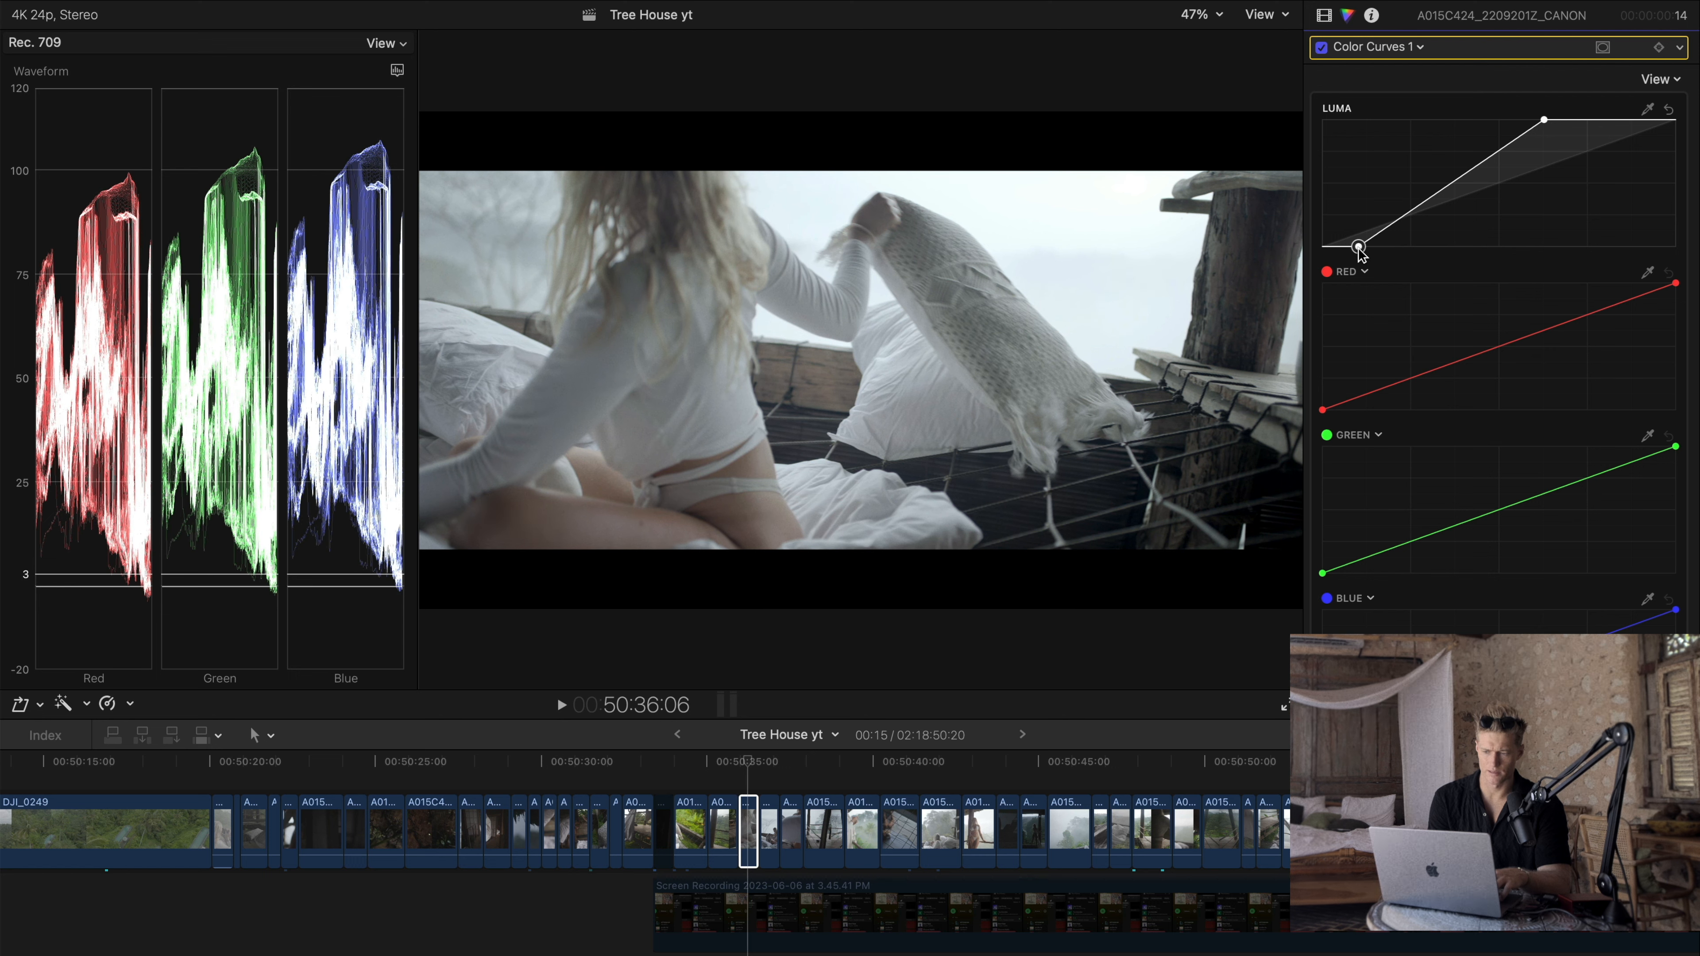
pyautogui.moveTo(1361, 253); pyautogui.dragTo(1374, 250)
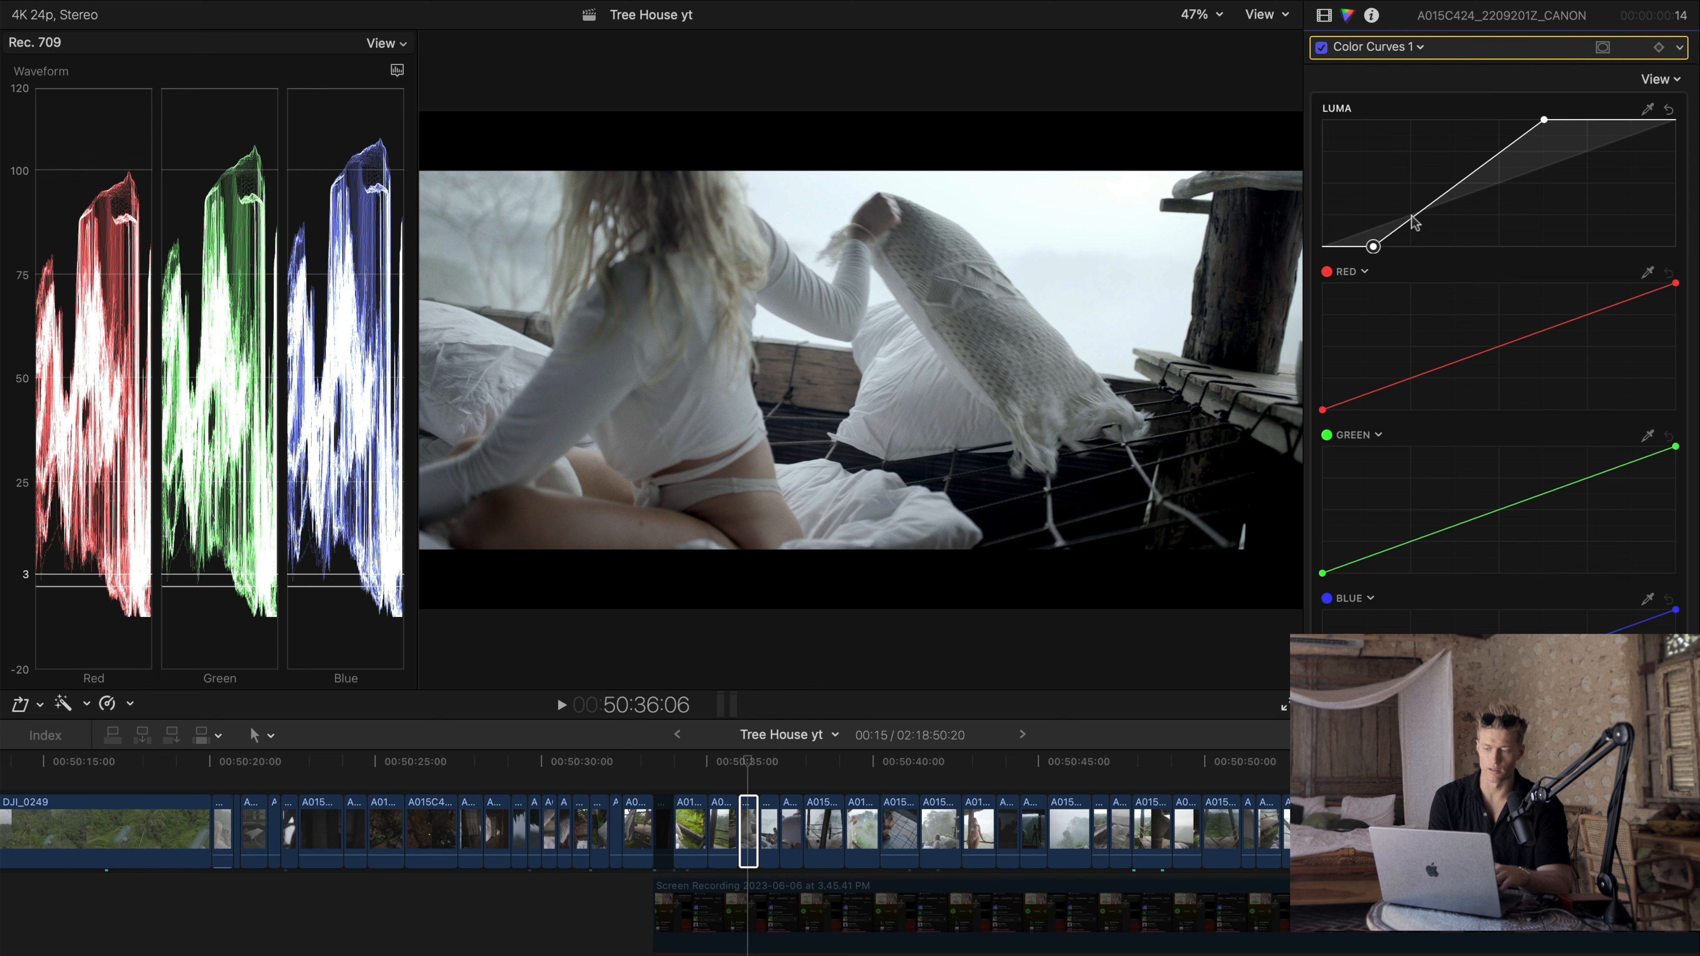
pyautogui.press('super+z')
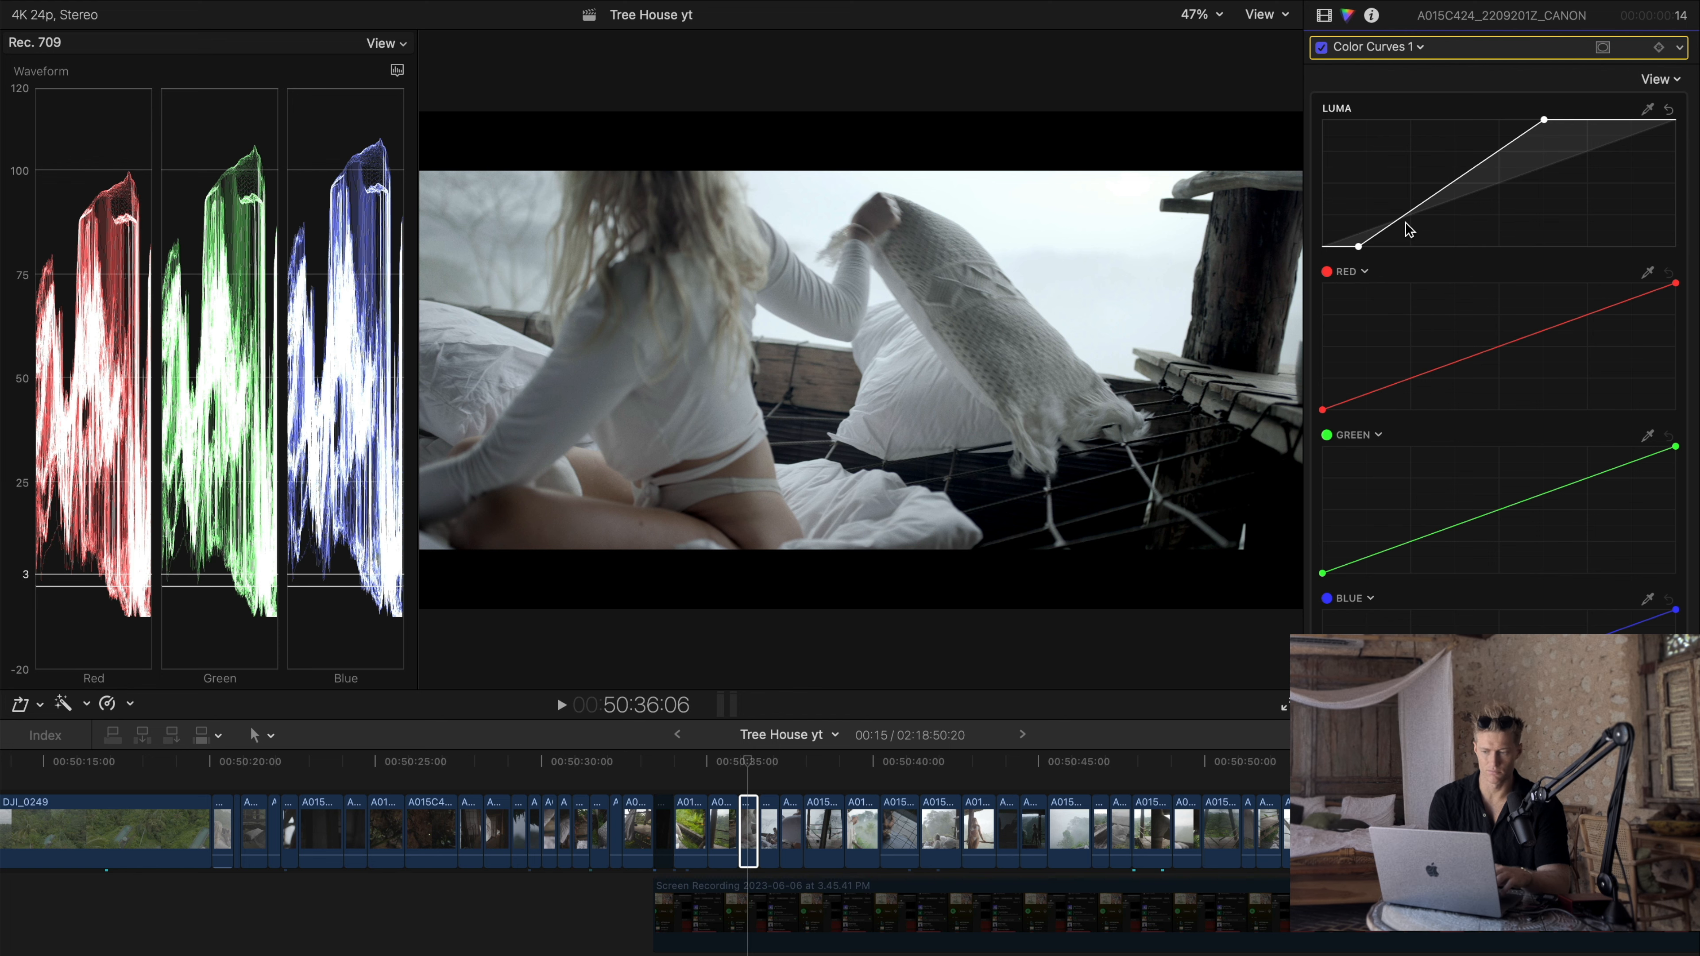
# Step: Switch to Color Curves 2 and try deepening the blacks by moving the luma black point inward, undoing the change
pyautogui.click(1394, 46)
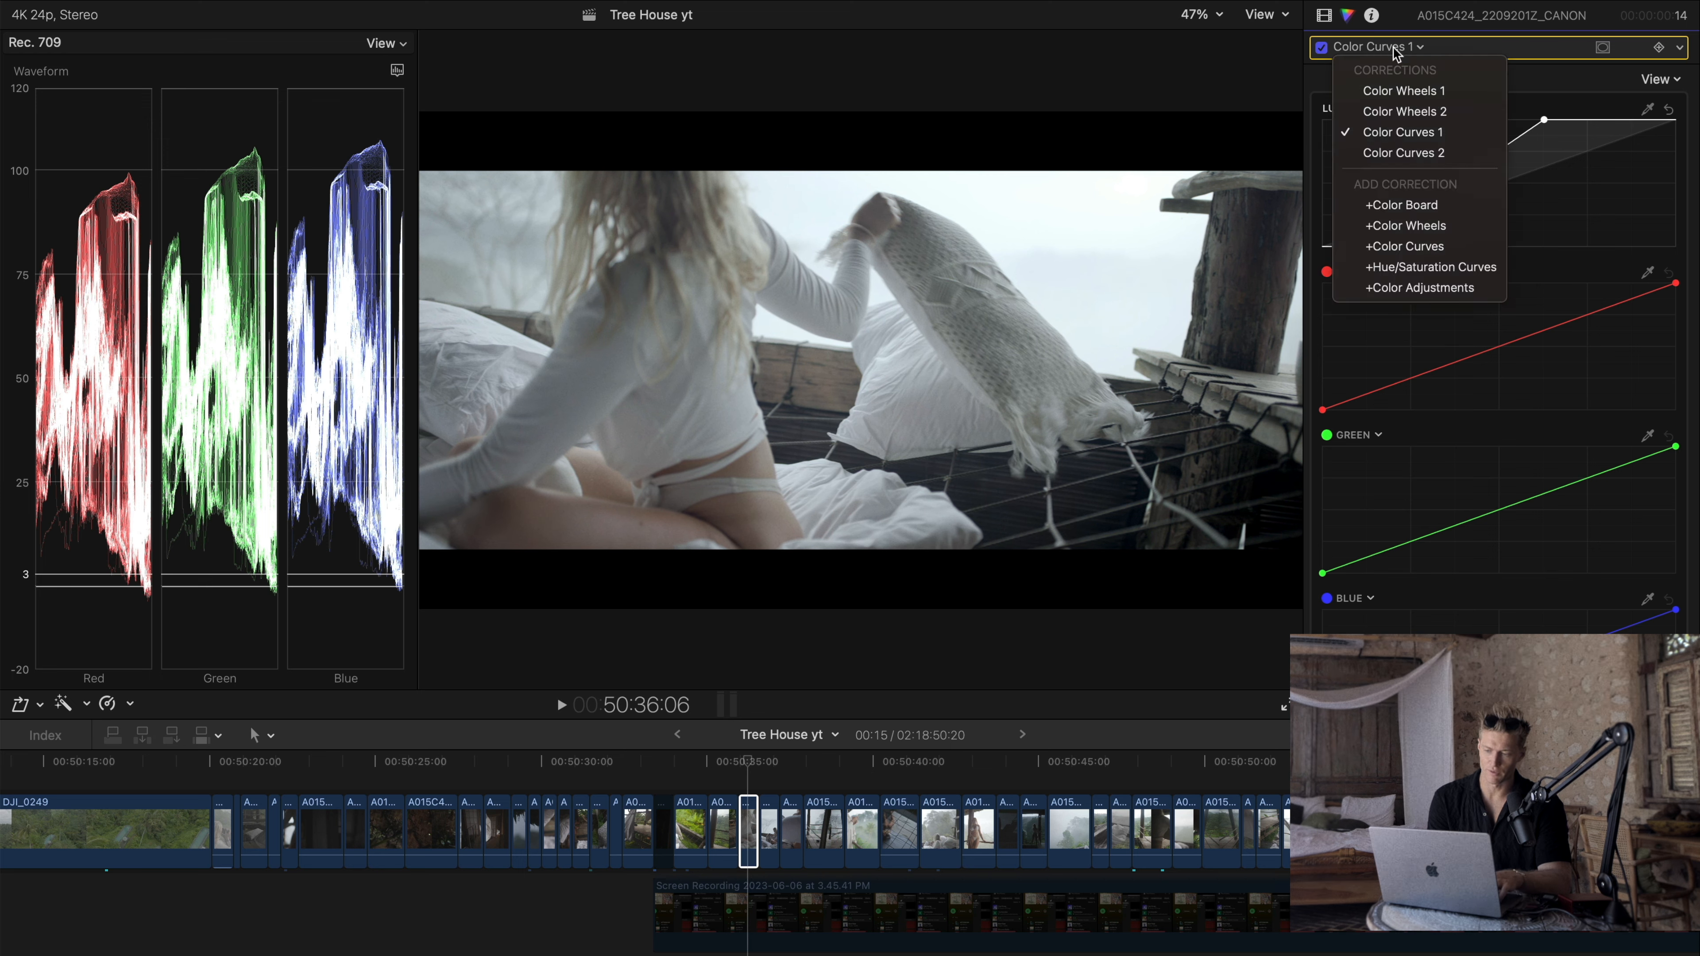
pyautogui.click(1408, 153)
pyautogui.moveTo(1334, 249); pyautogui.dragTo(1351, 250)
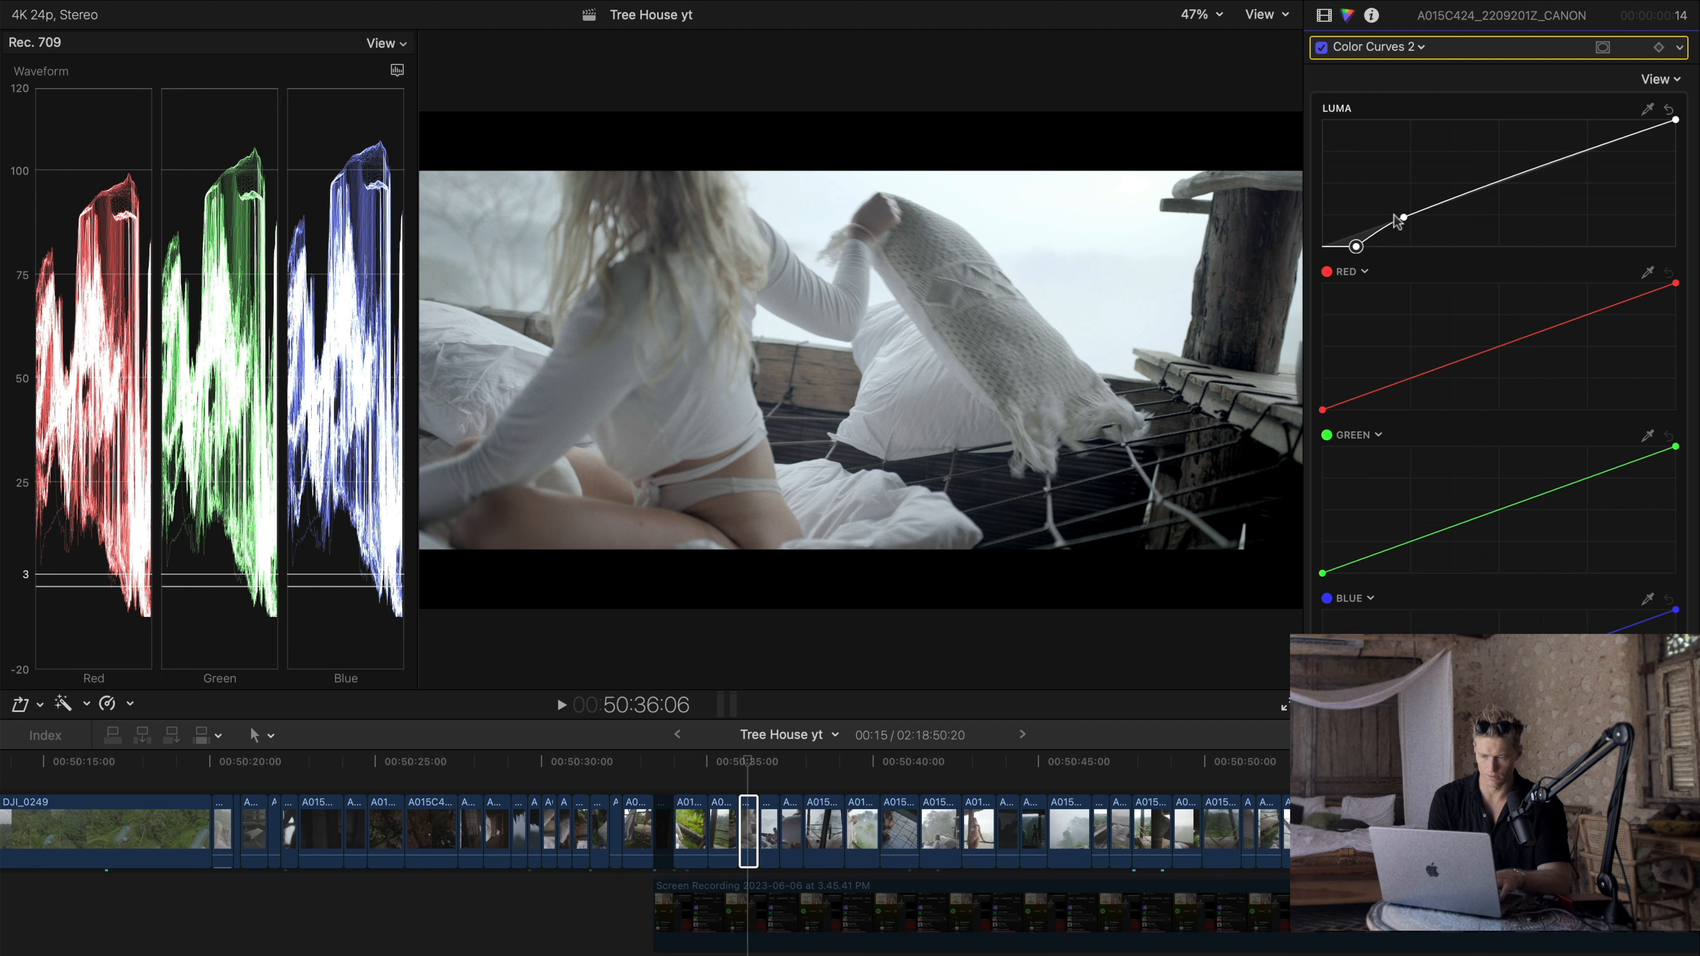
pyautogui.press('super+z')
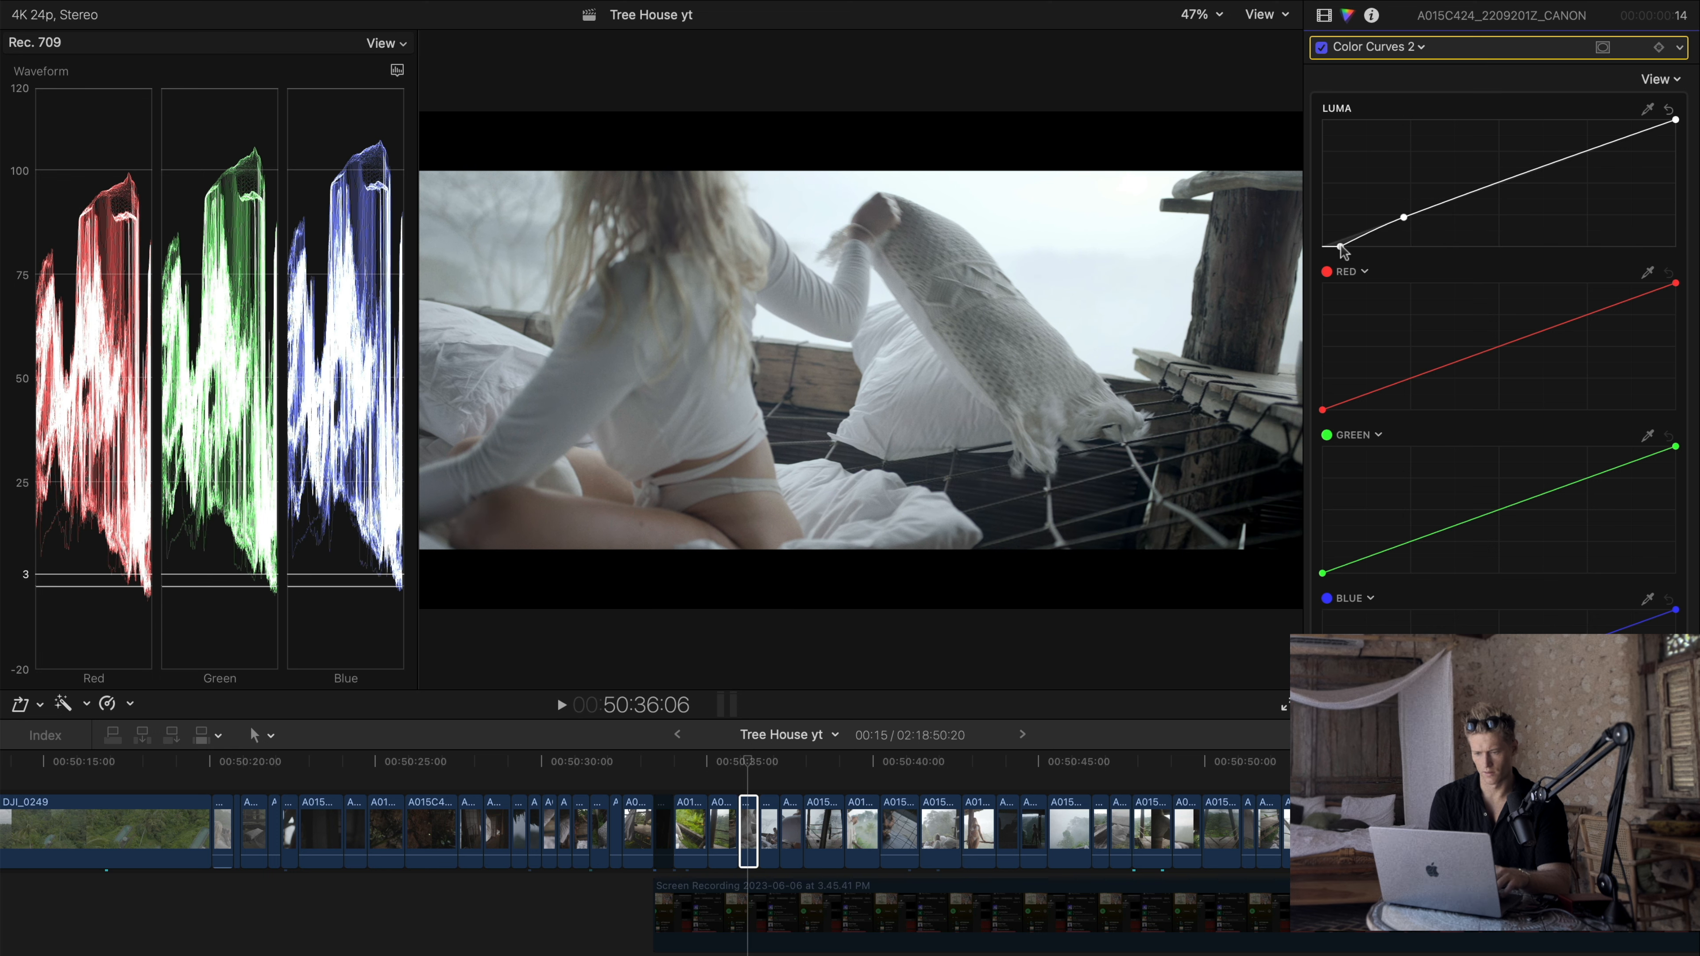
pyautogui.click(1411, 52)
pyautogui.click(1411, 52)
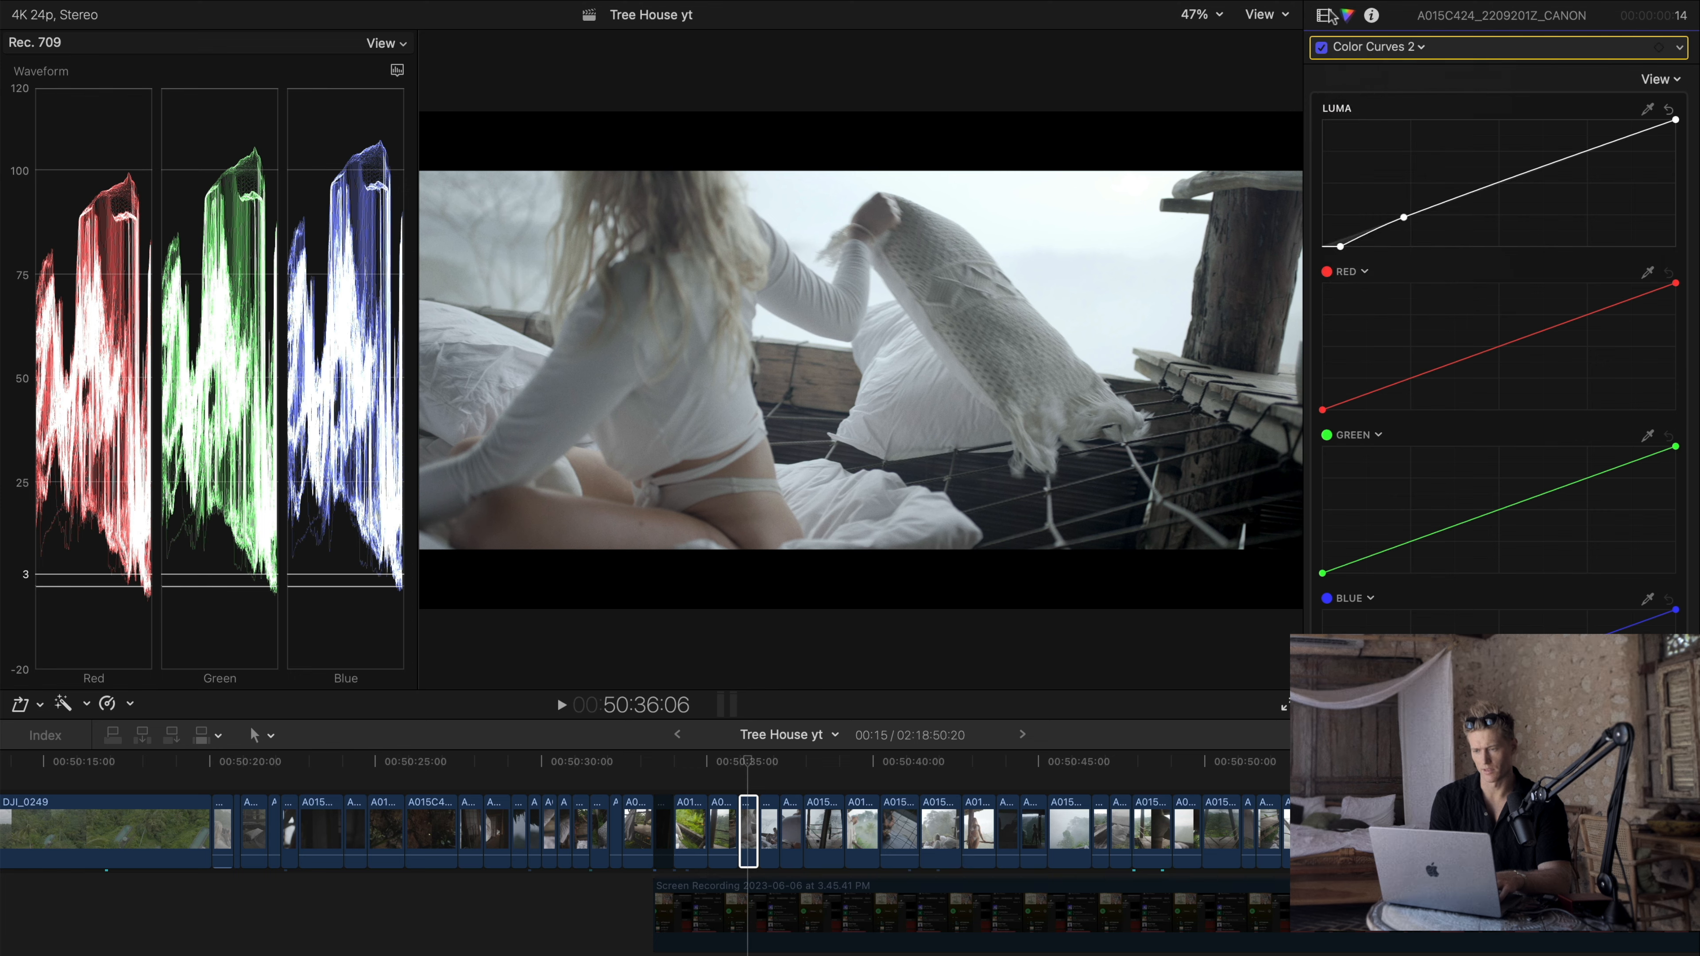
# Step: Move on to the A015C422 clip, try setting its camera LUT to None, and undo the change
pyautogui.click(1324, 14)
pyautogui.click(768, 831)
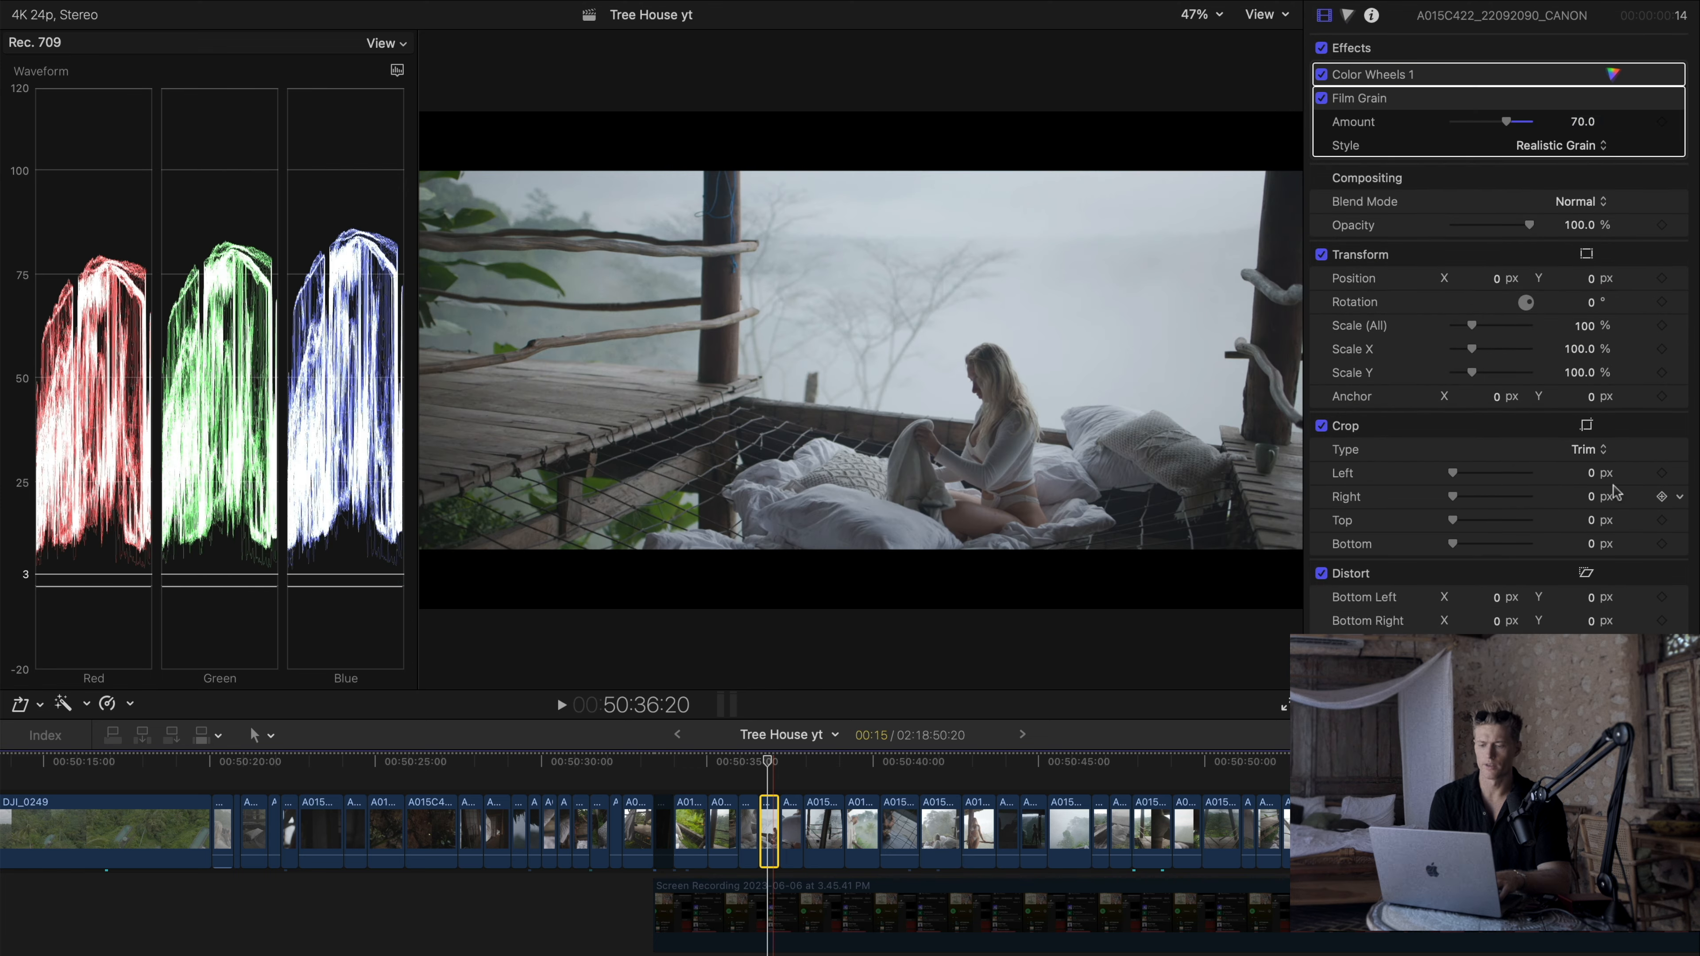
pyautogui.click(1371, 14)
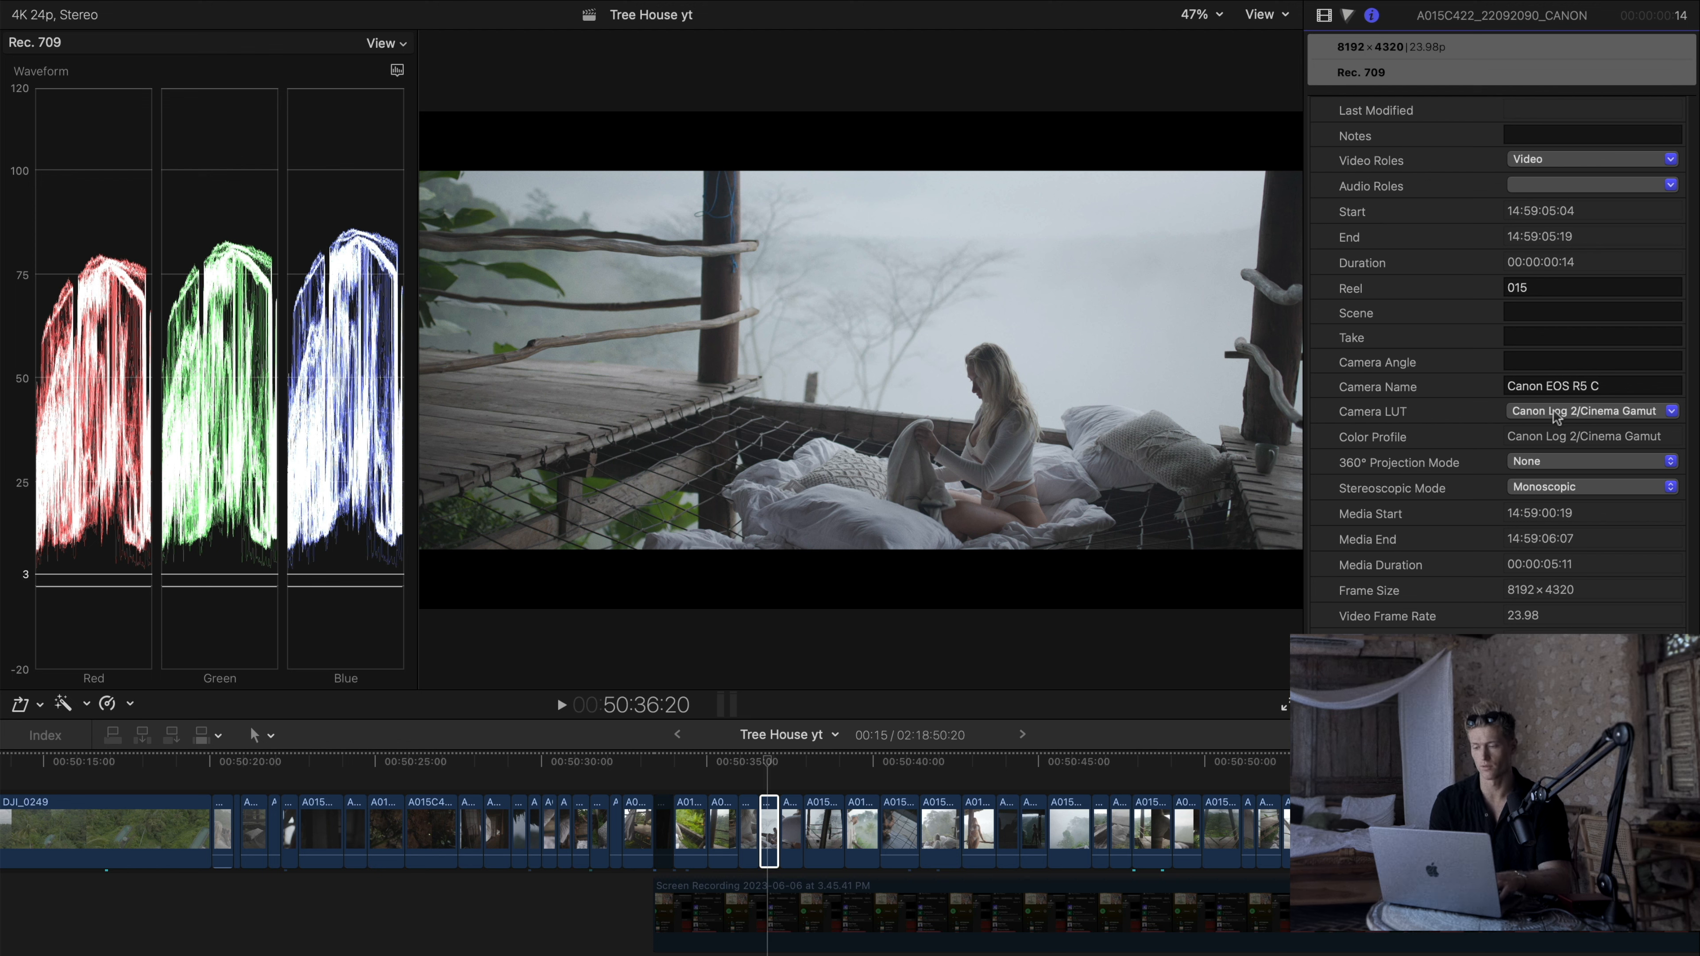
pyautogui.click(1536, 342)
pyautogui.click(1614, 412)
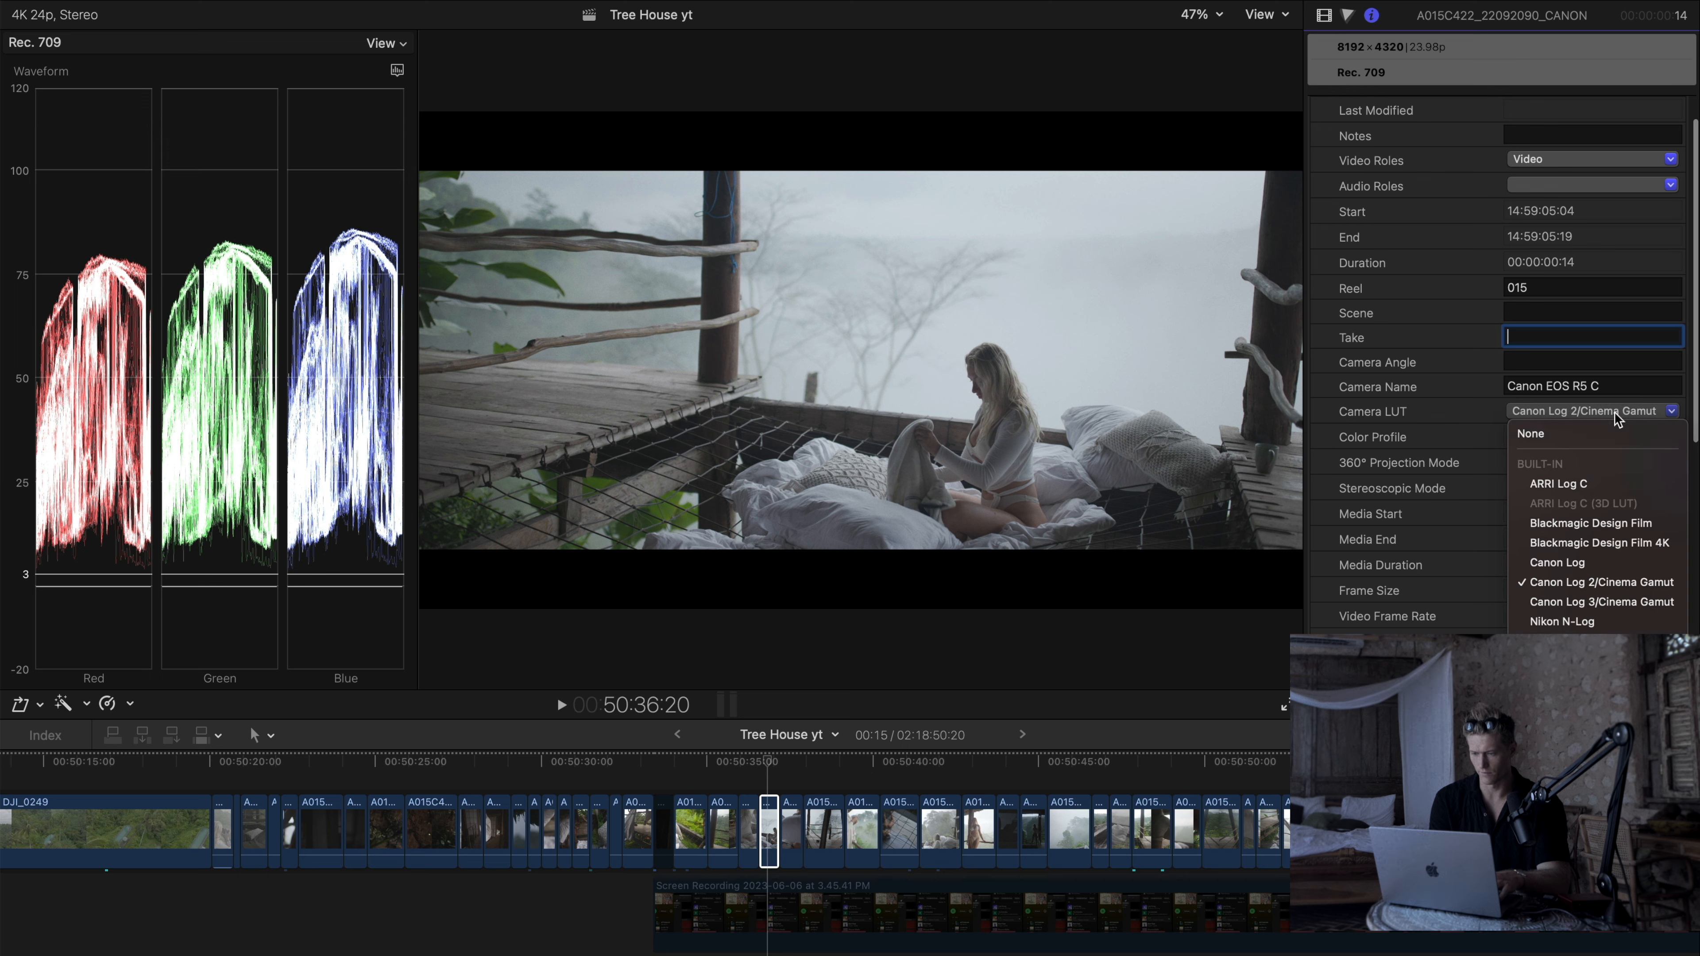
pyautogui.click(1594, 429)
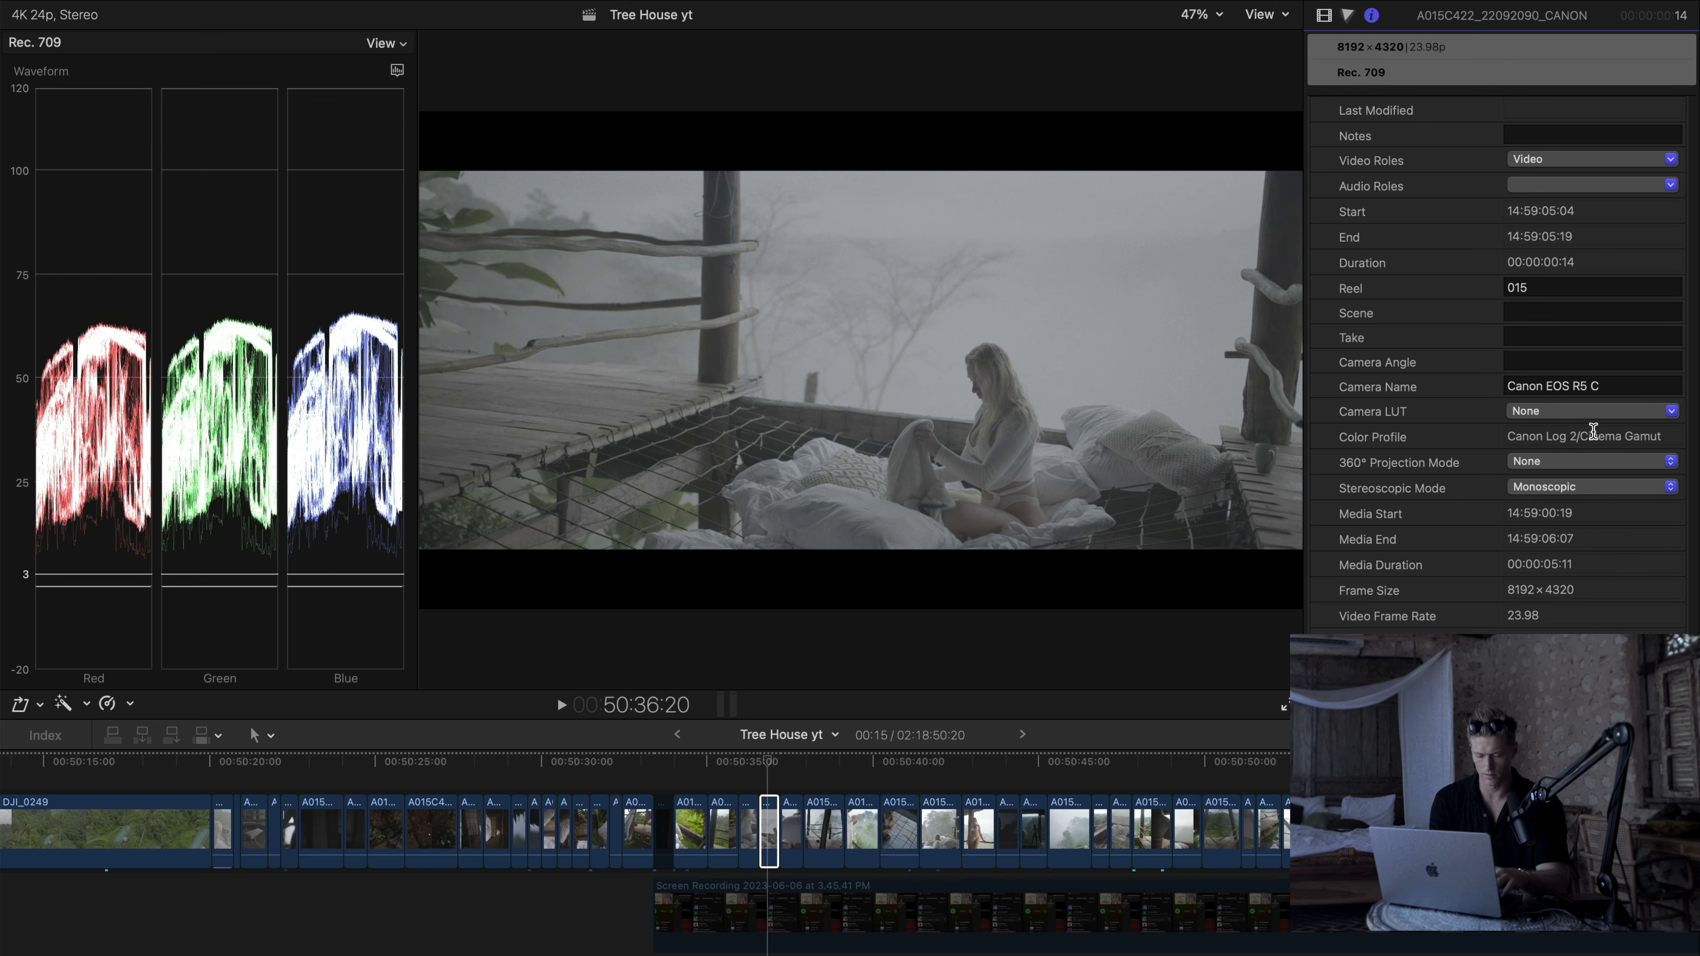
pyautogui.press('super+z')
# Step: Try the Canon Log 3/Cinema Gamut camera LUT on the A015C422 clip and undo the change
pyautogui.click(1568, 411)
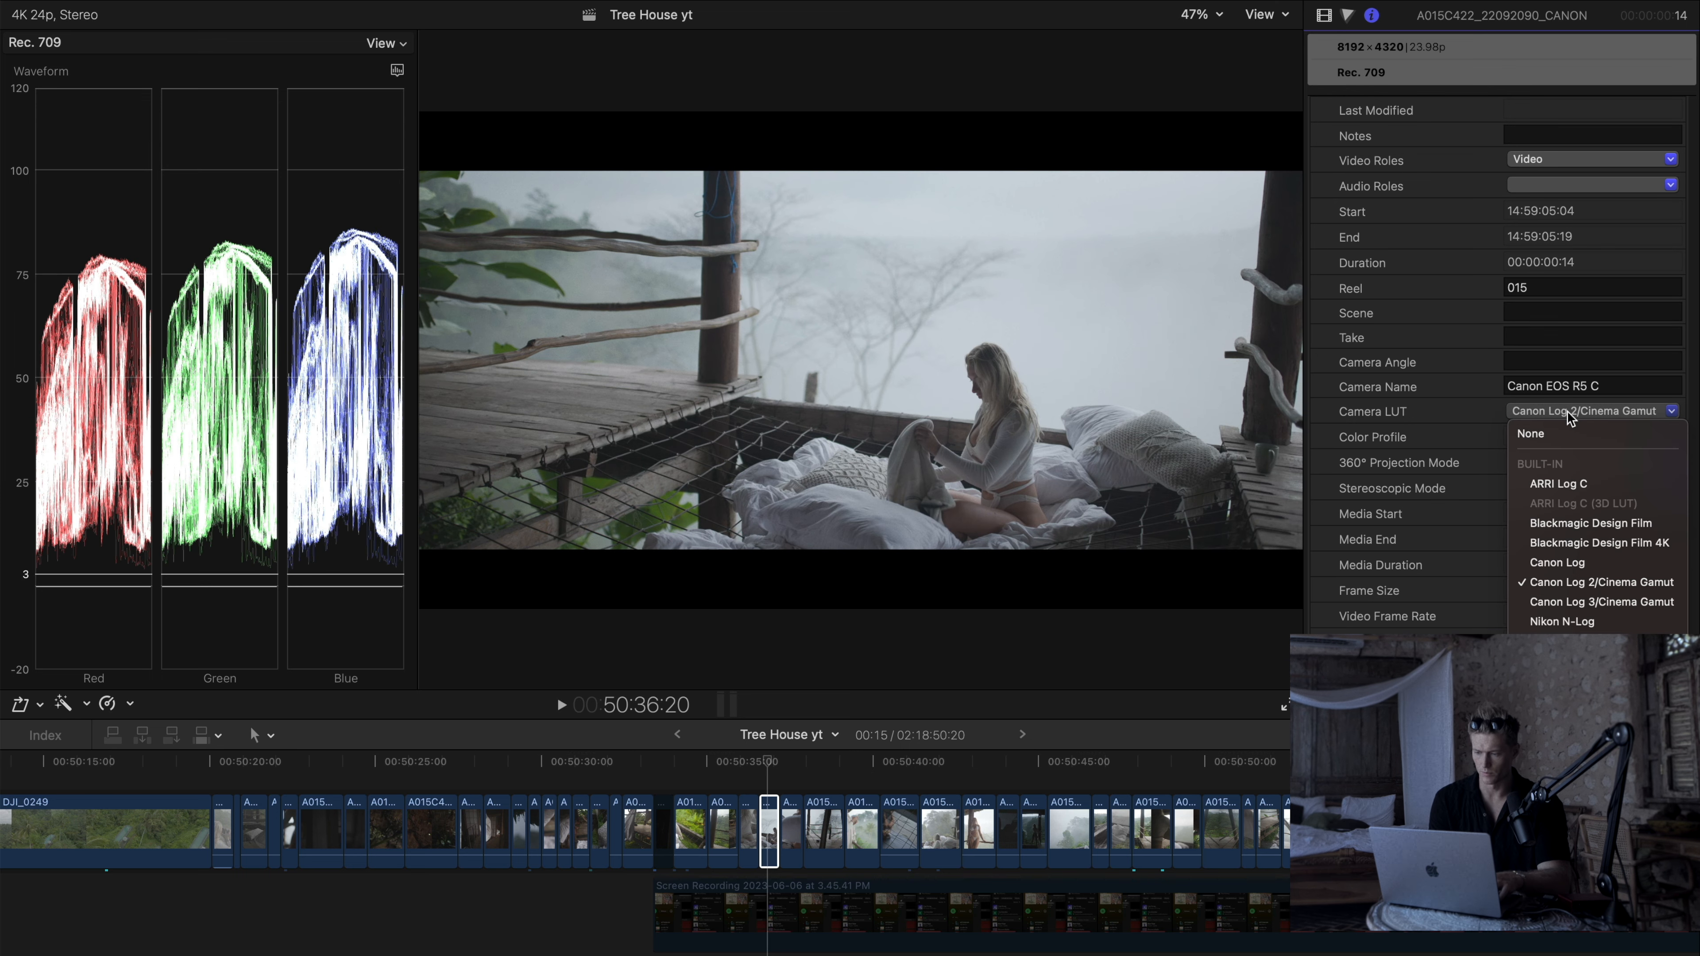
pyautogui.click(1634, 600)
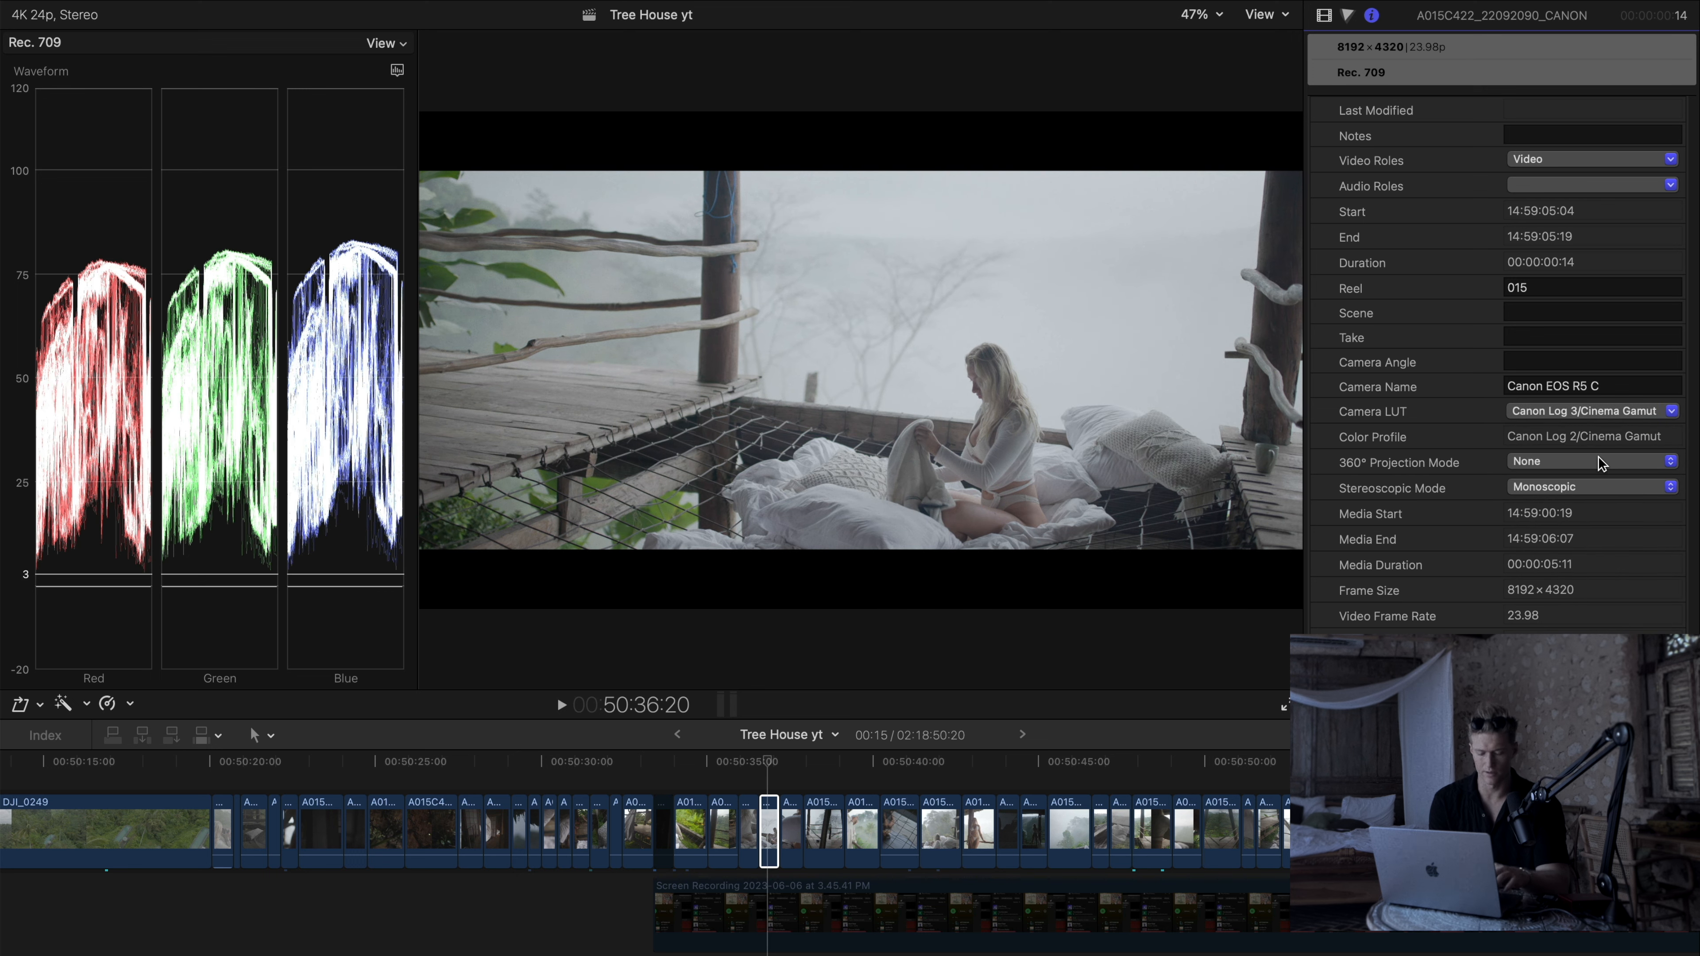
pyautogui.press('super+z')
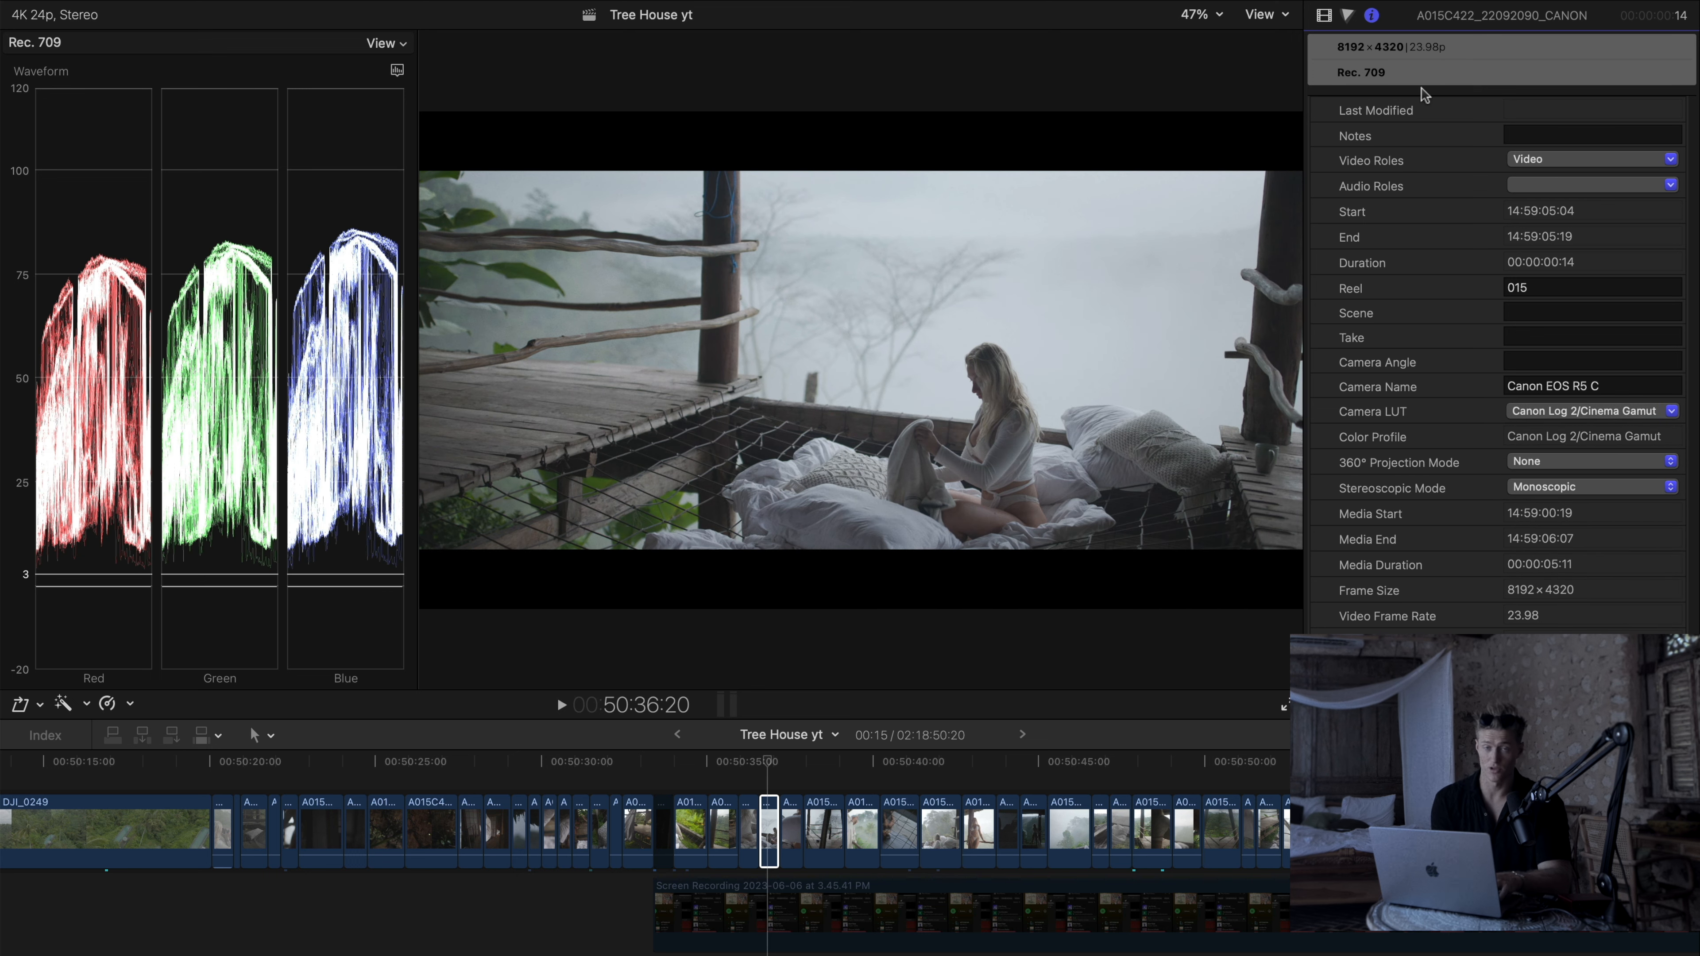
# Step: Compare the A015C422 clip with Color Wheels 1 off and on, and show that correction's wheel settings
pyautogui.click(1324, 15)
pyautogui.click(1322, 74)
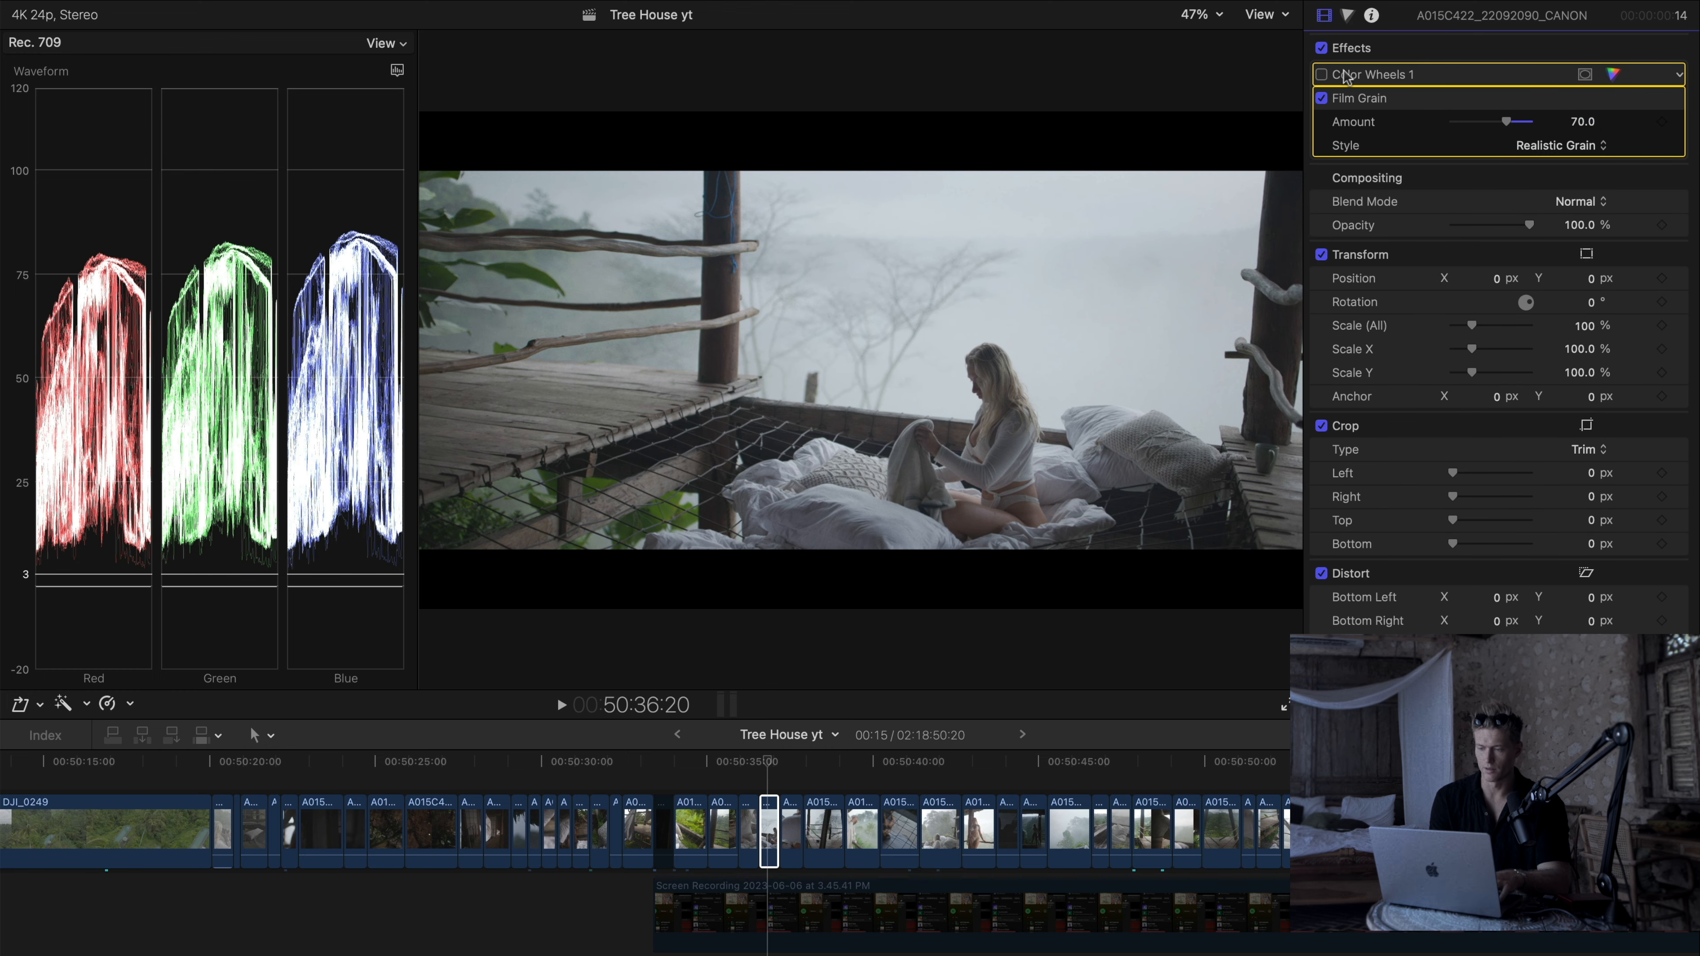
pyautogui.click(1321, 74)
pyautogui.click(1347, 14)
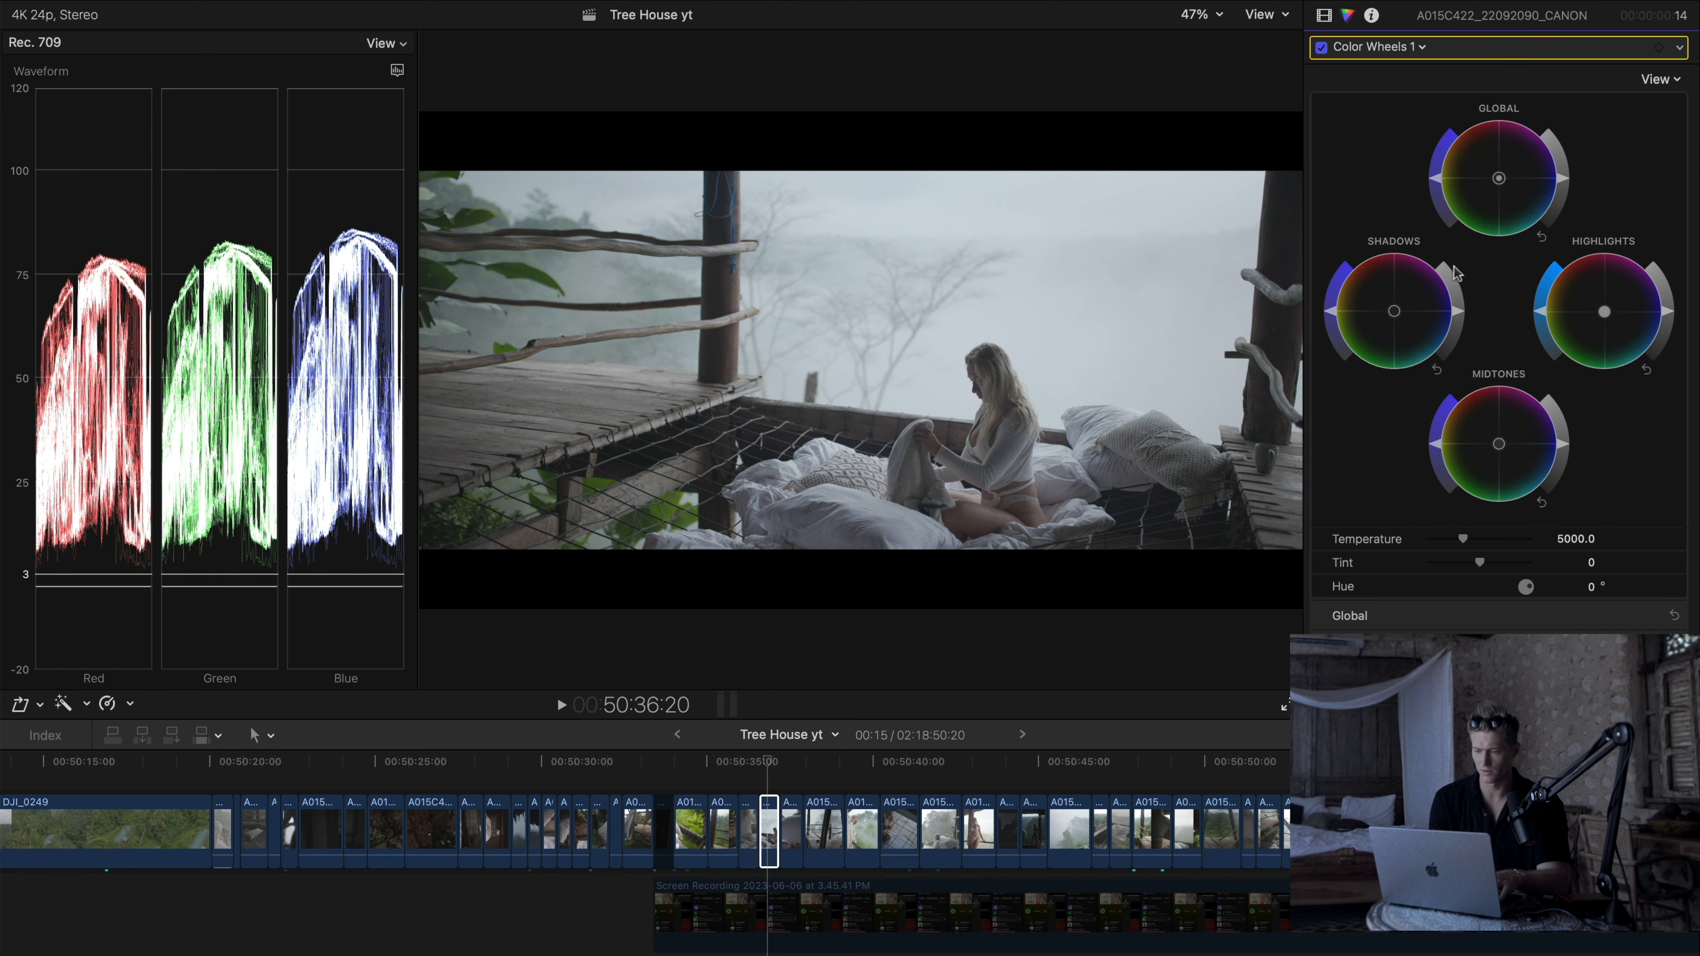
# Step: Compare the A015C422 clip with its Color Wheels 1 correction and its Film Grain effect each switched off and back on
pyautogui.scroll(-2, 1457, 272)
pyautogui.scroll(2, 1405, 201)
pyautogui.click(1322, 47)
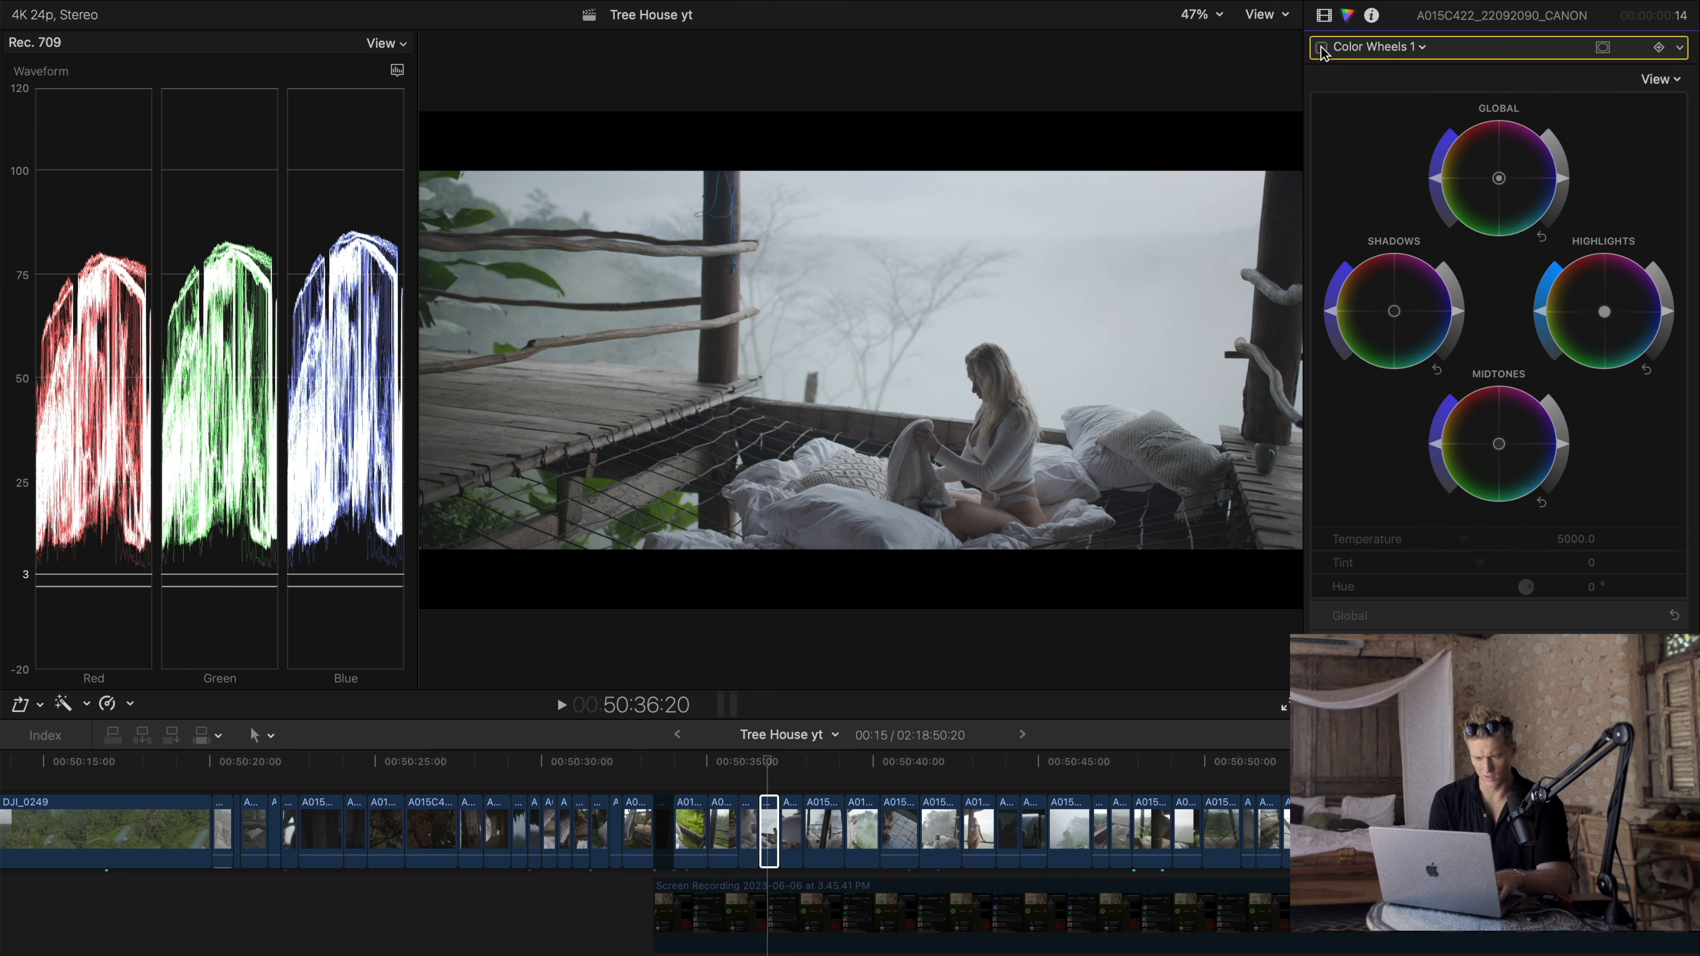
pyautogui.click(1323, 47)
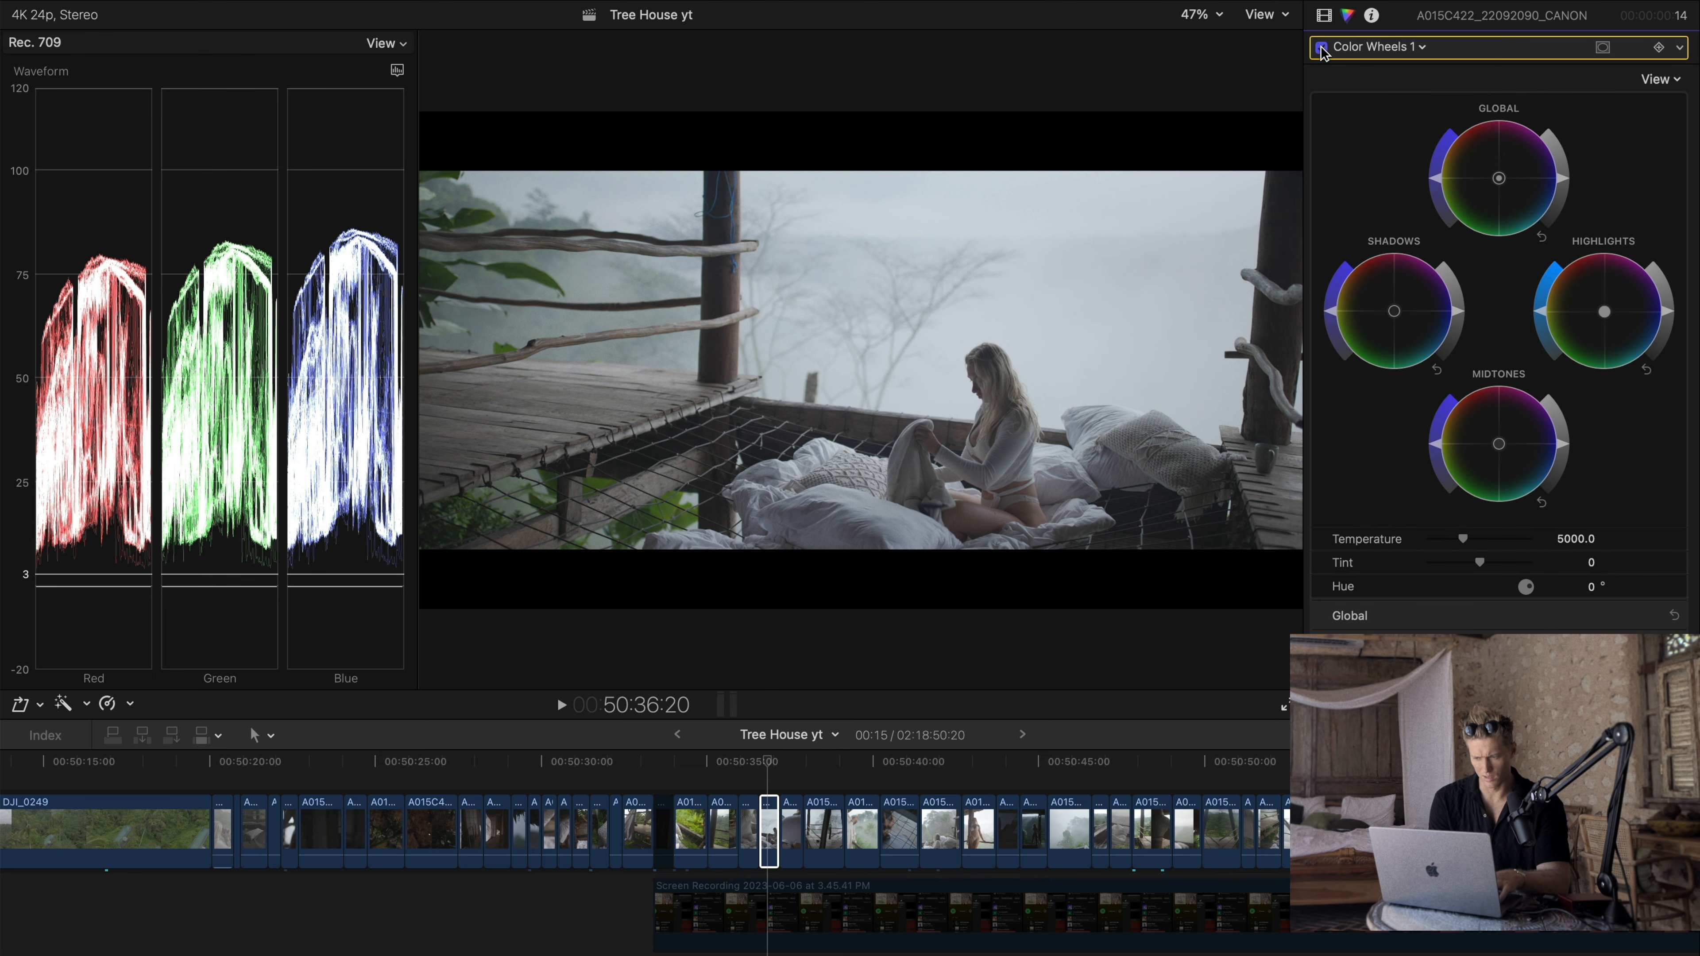
pyautogui.click(1325, 16)
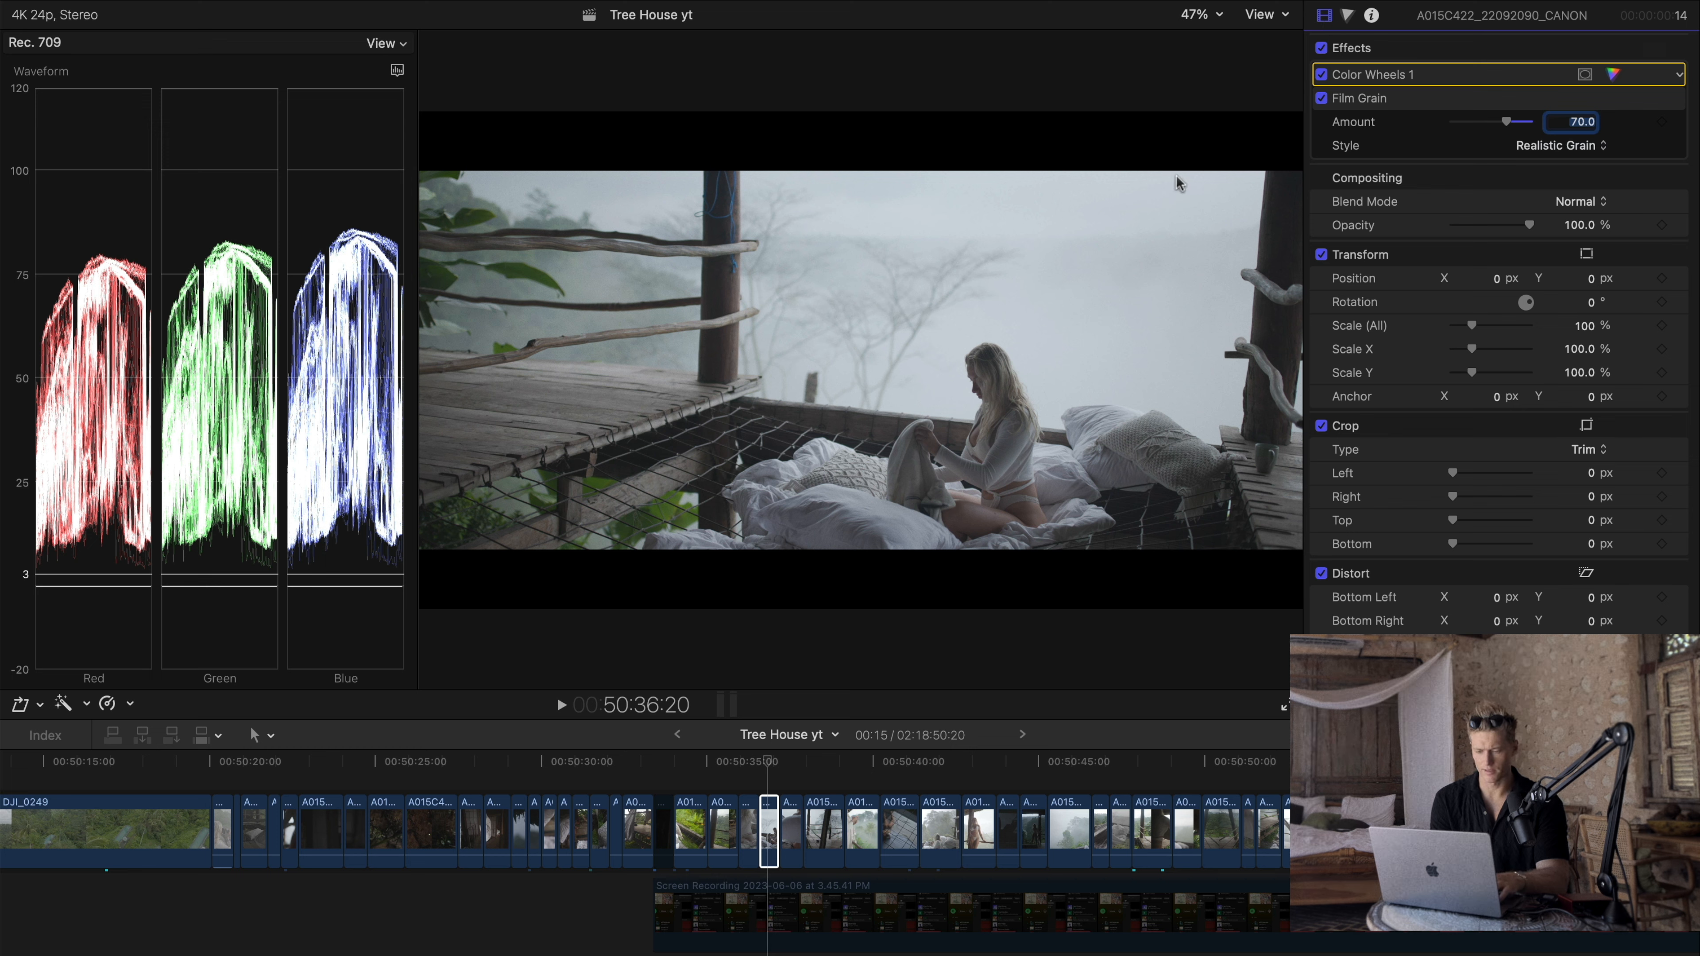
pyautogui.moveTo(768, 764); pyautogui.dragTo(774, 765)
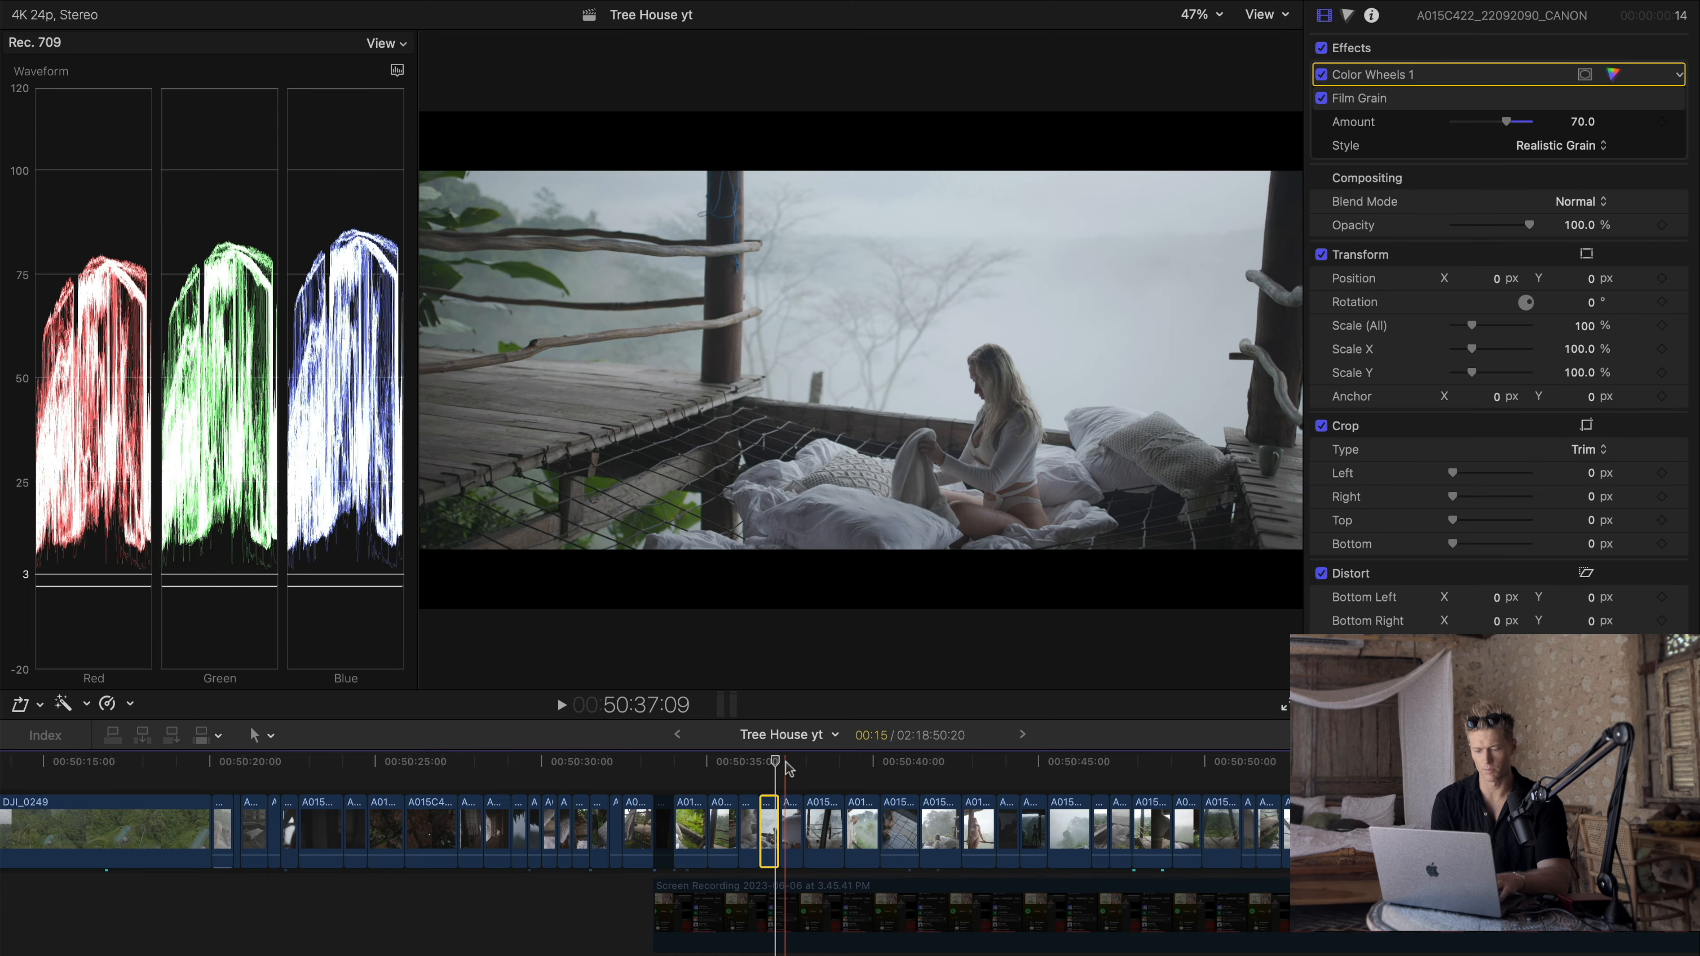
pyautogui.click(1321, 99)
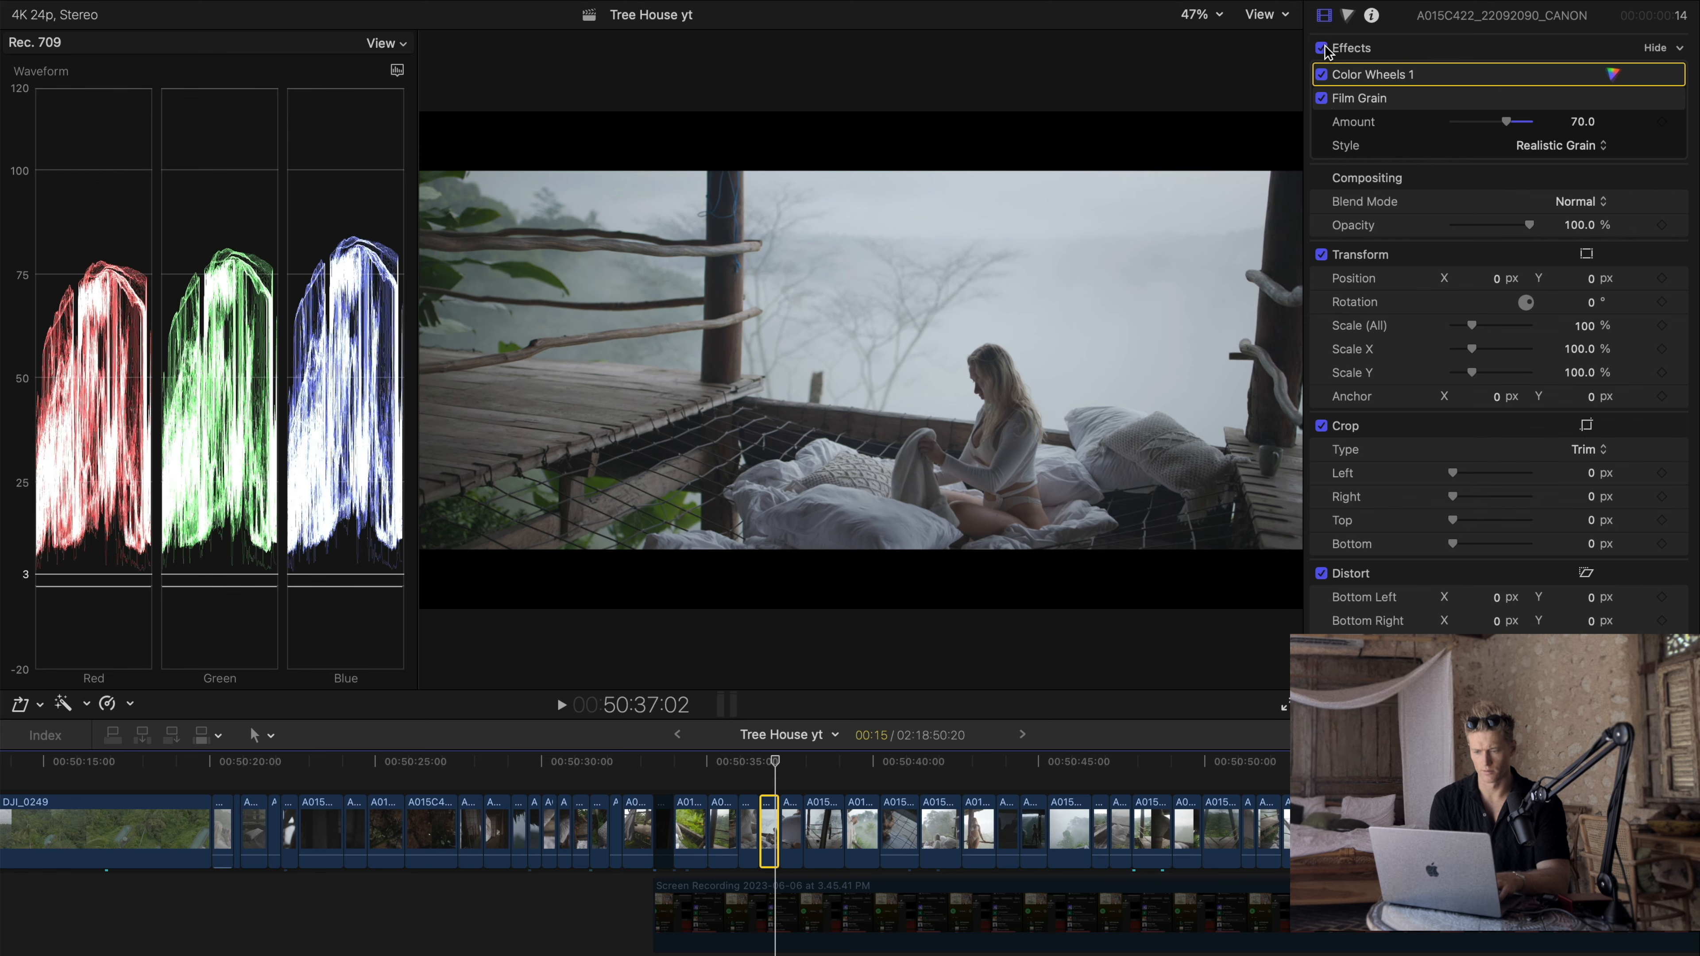
pyautogui.click(1322, 98)
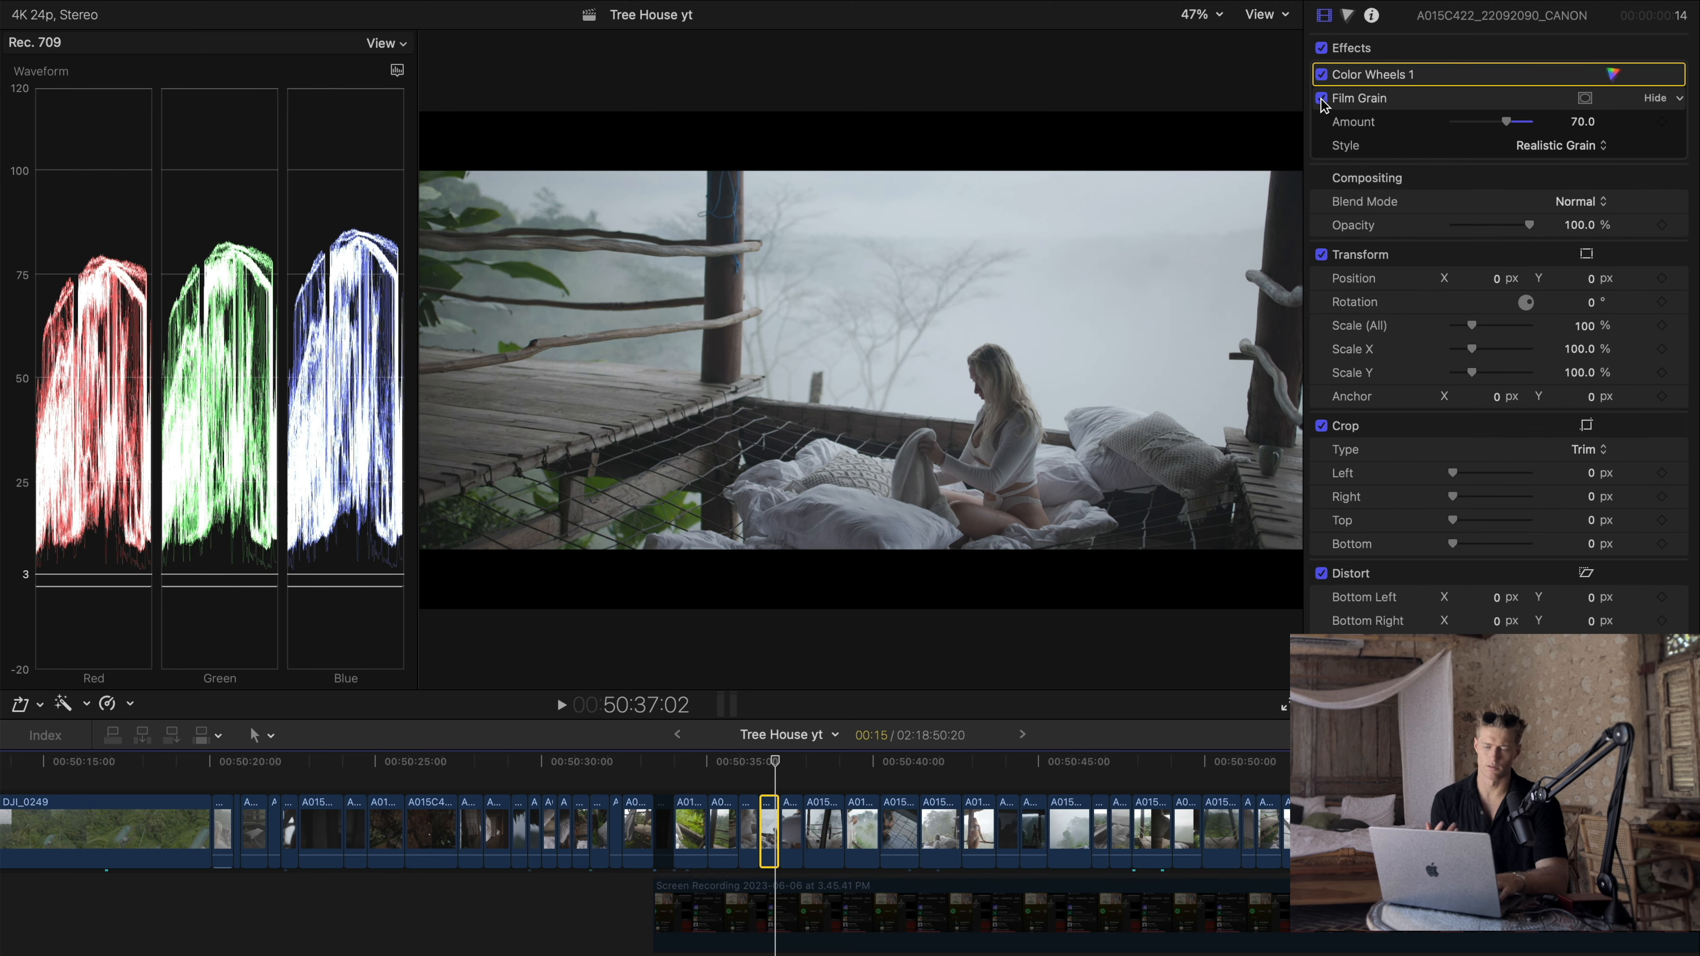
# Step: Go past the A015C425 clip to the A015C415 clip and compare it with Color Wheels 4 off and on
pyautogui.click(791, 831)
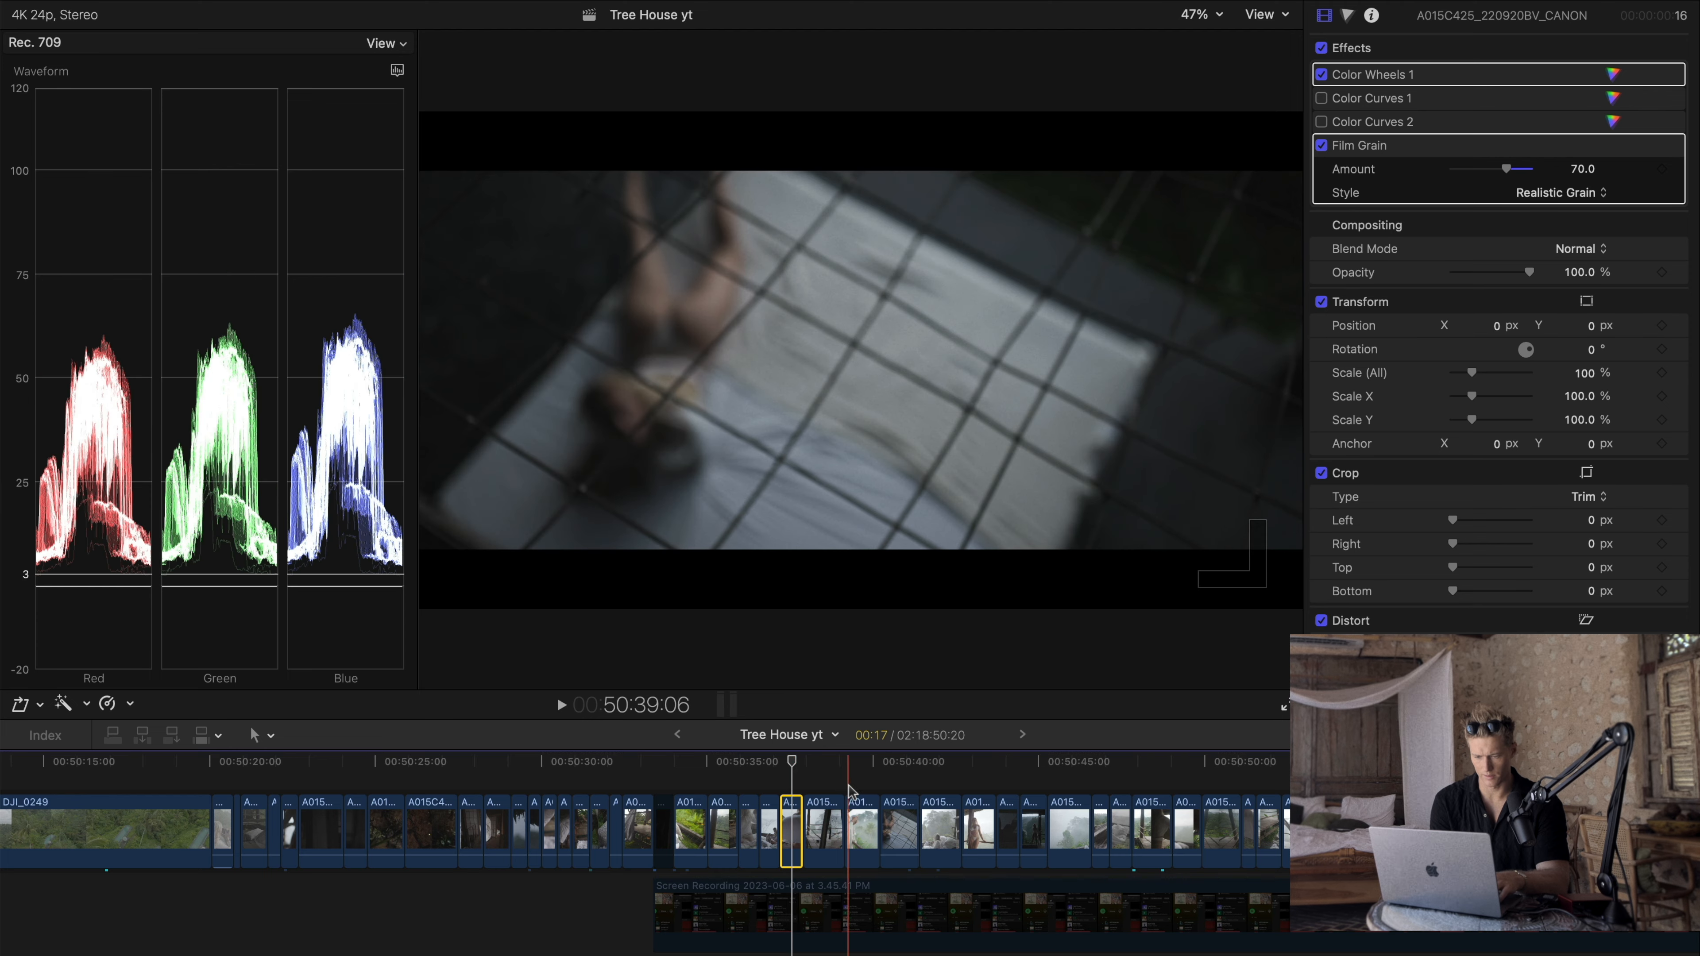
pyautogui.click(824, 834)
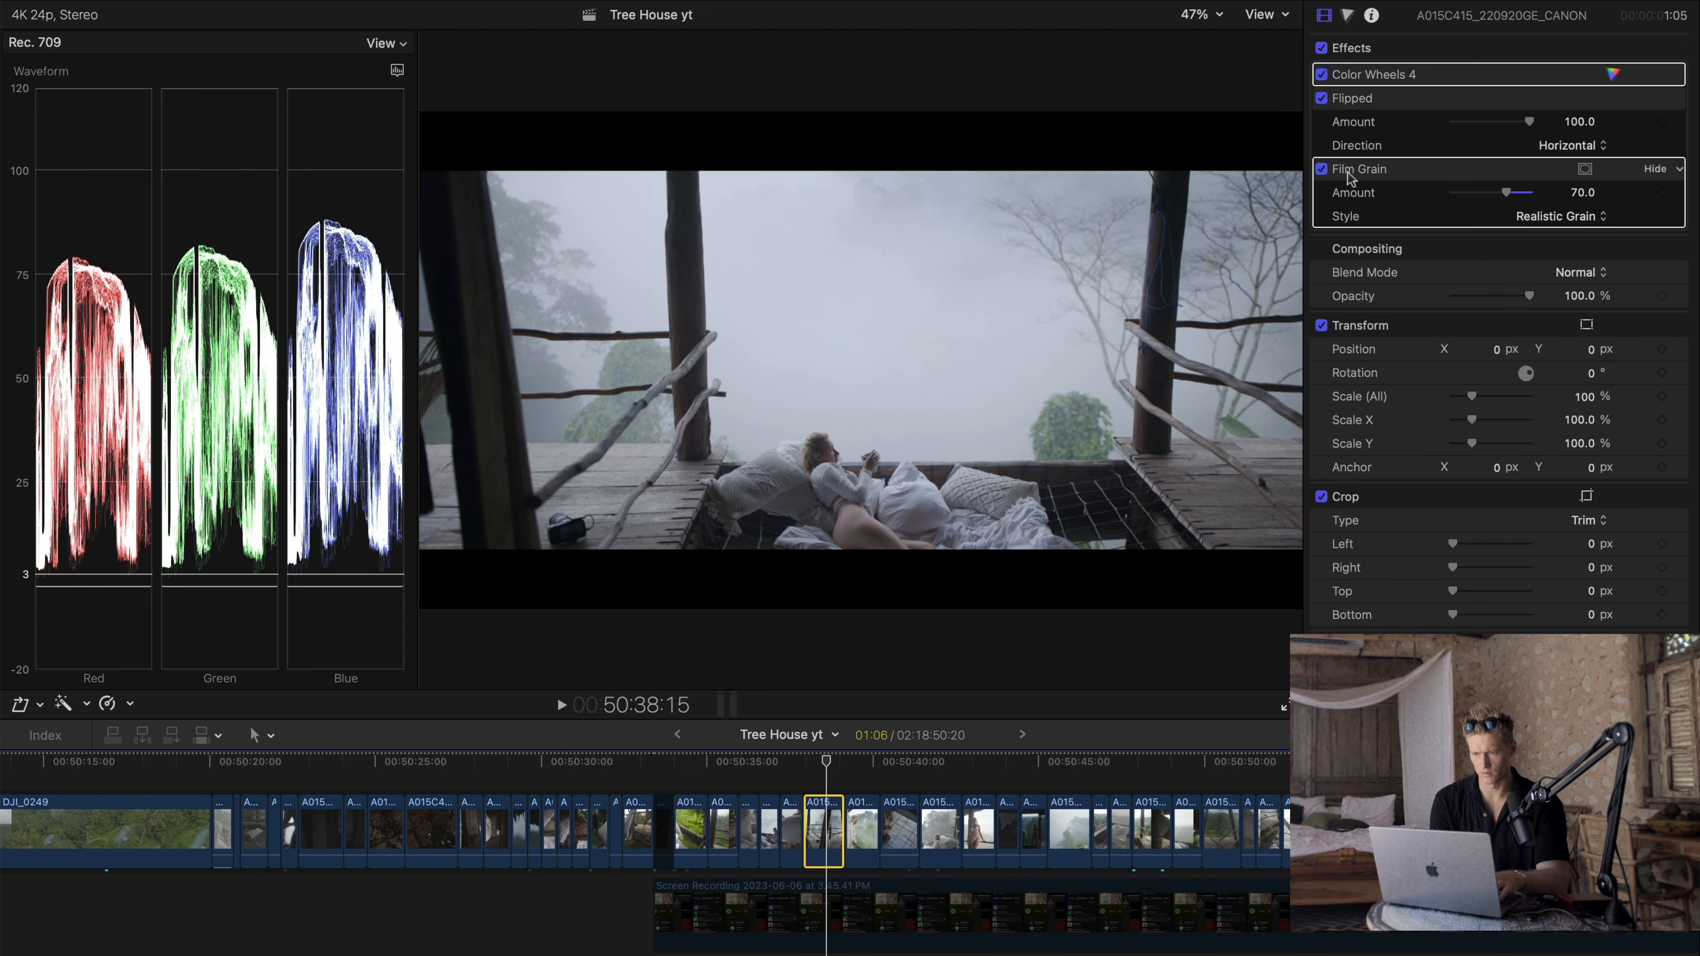
pyautogui.click(1321, 73)
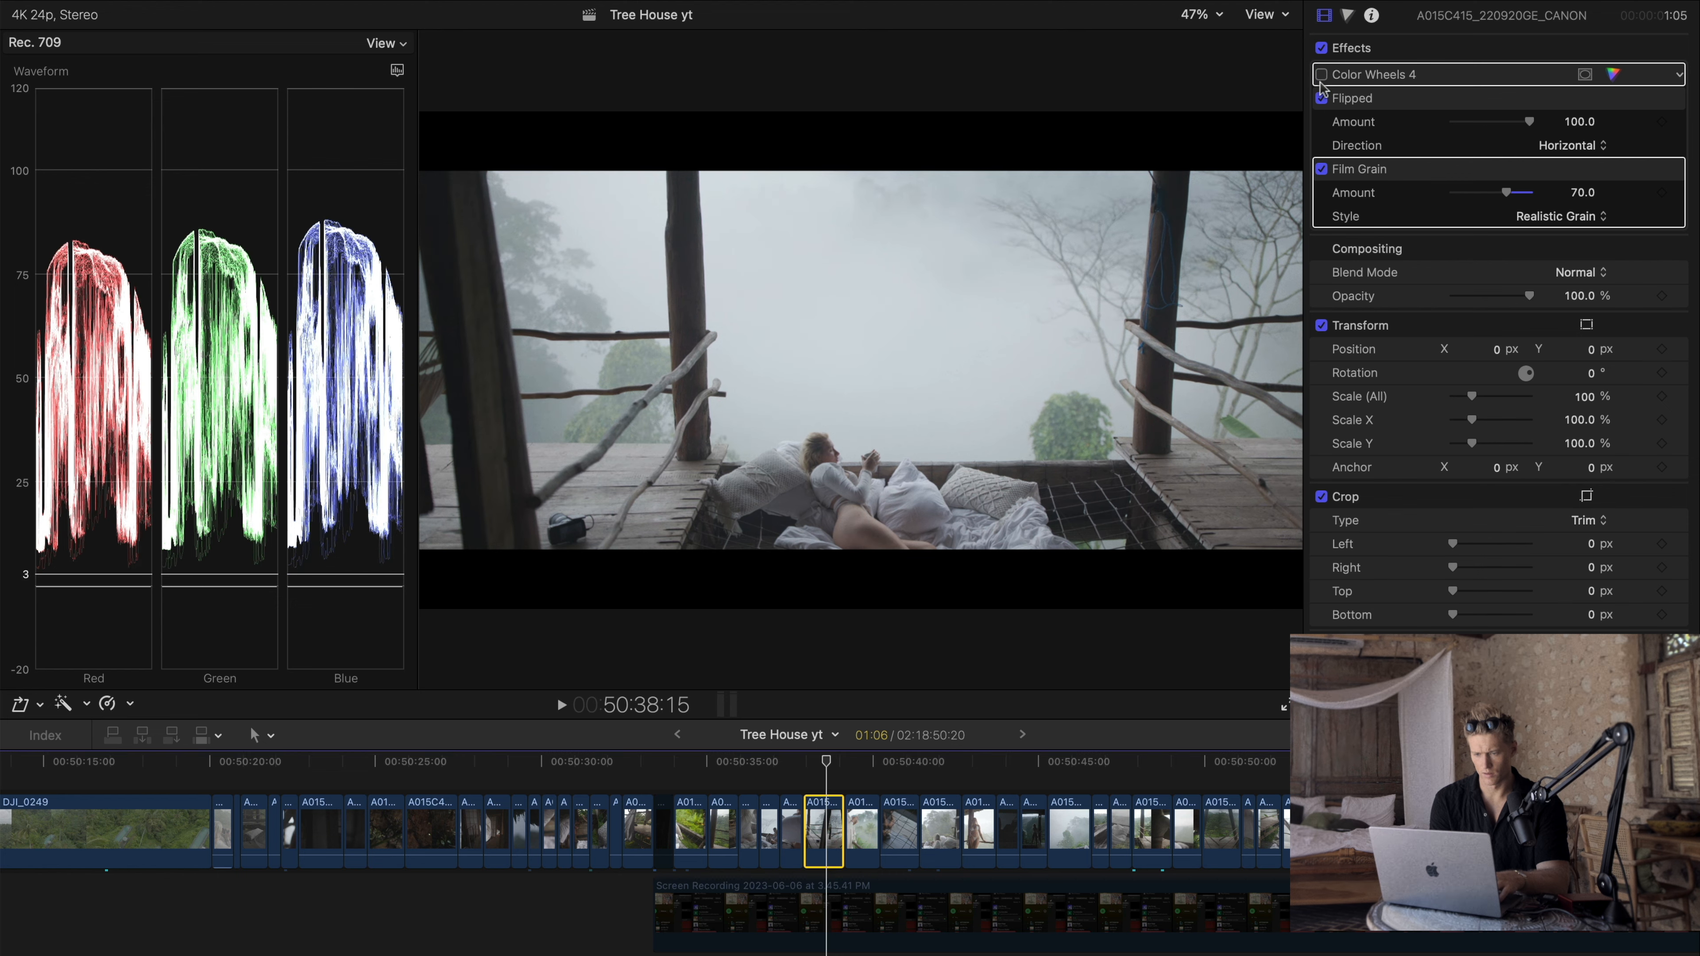
pyautogui.click(1321, 73)
pyautogui.click(1321, 73)
pyautogui.click(1322, 74)
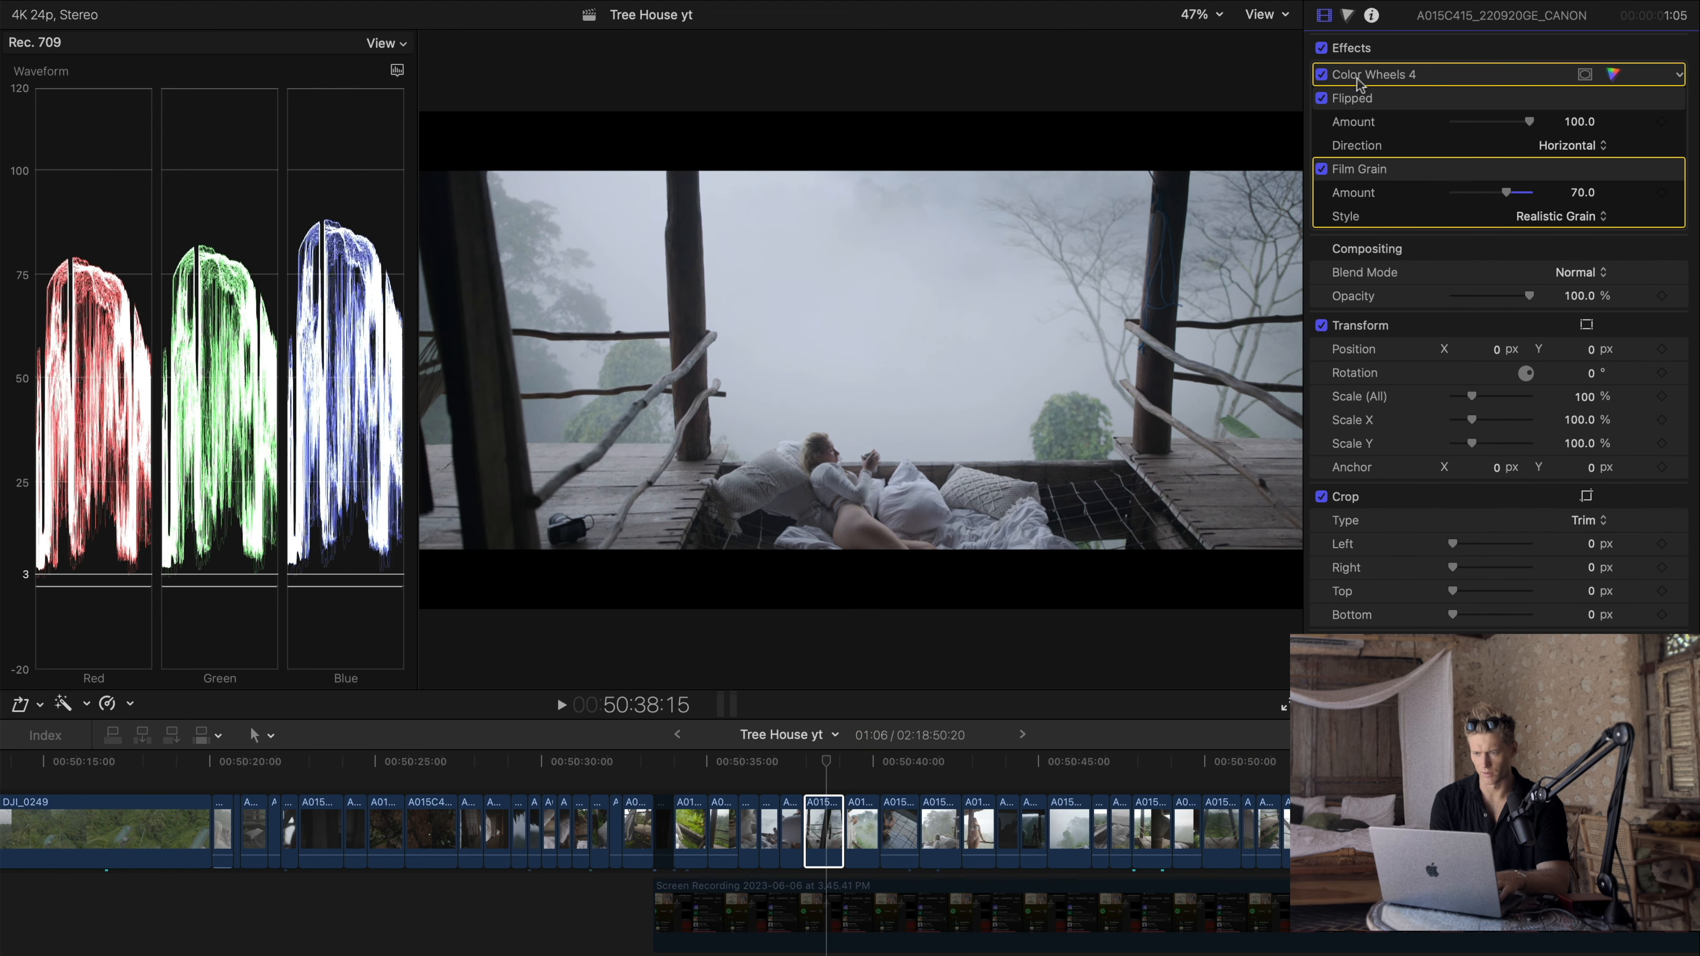
# Step: Open the Color Wheels 4 settings of the A015C415 clip and nudge the Global brightness, keeping that clip selected
pyautogui.click(1383, 75)
pyautogui.moveTo(1559, 187); pyautogui.dragTo(1567, 186)
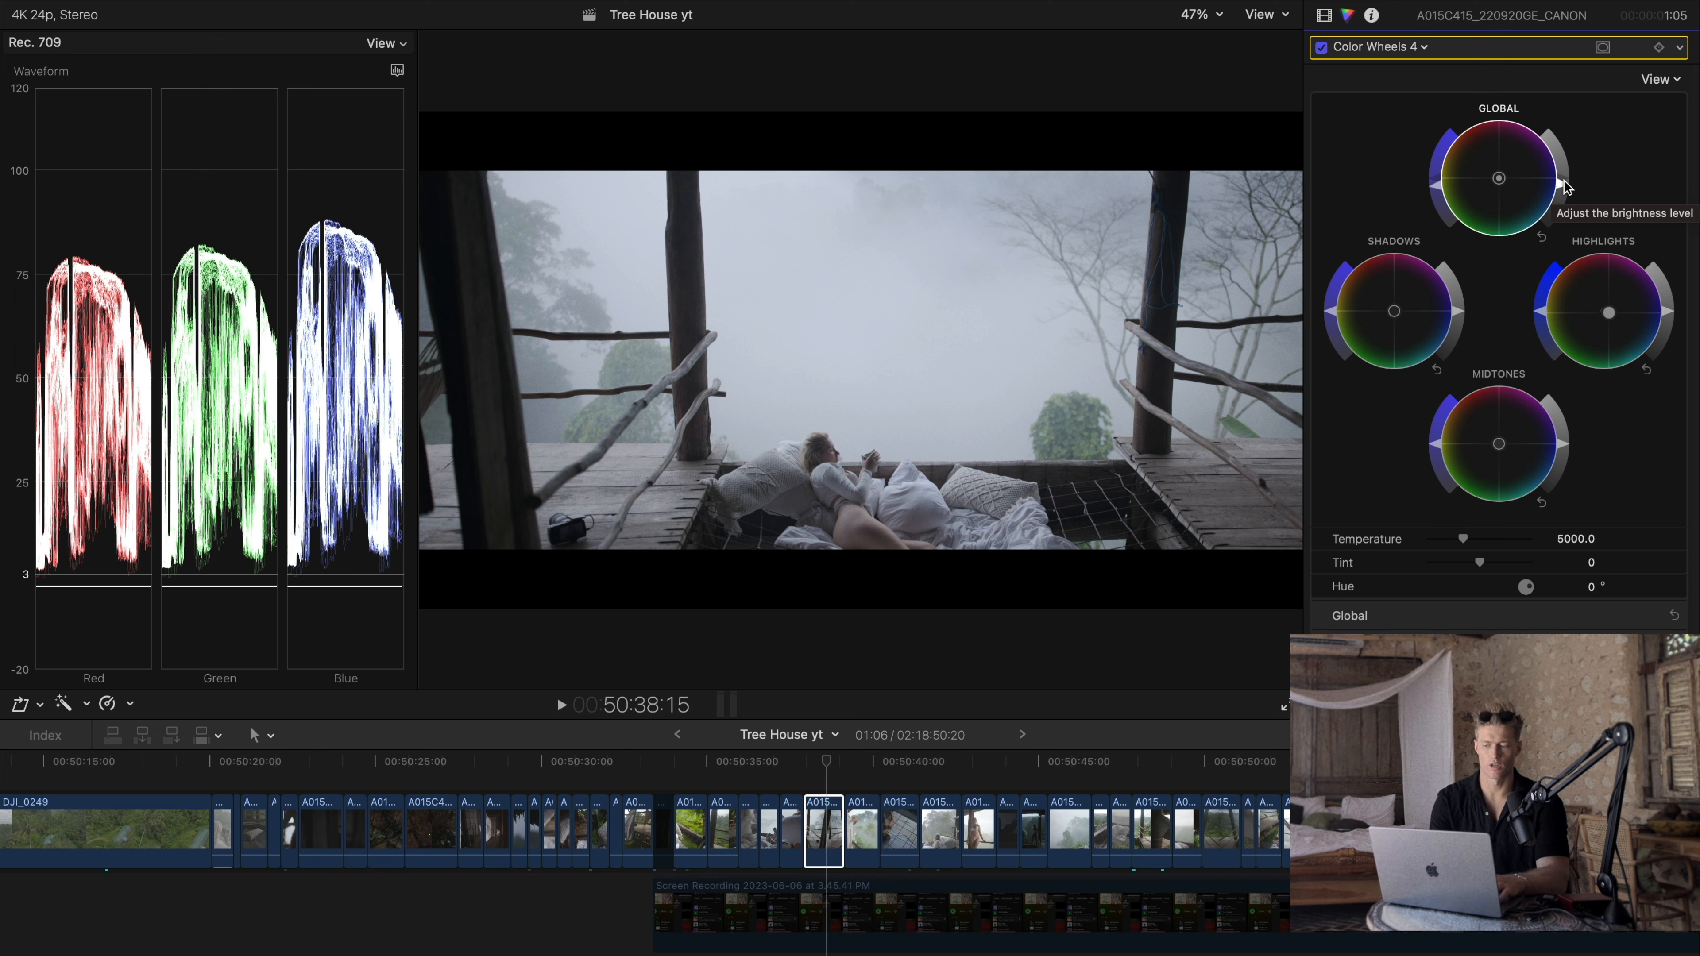
pyautogui.moveTo(1562, 183); pyautogui.dragTo(1563, 184)
pyautogui.press('super+a')
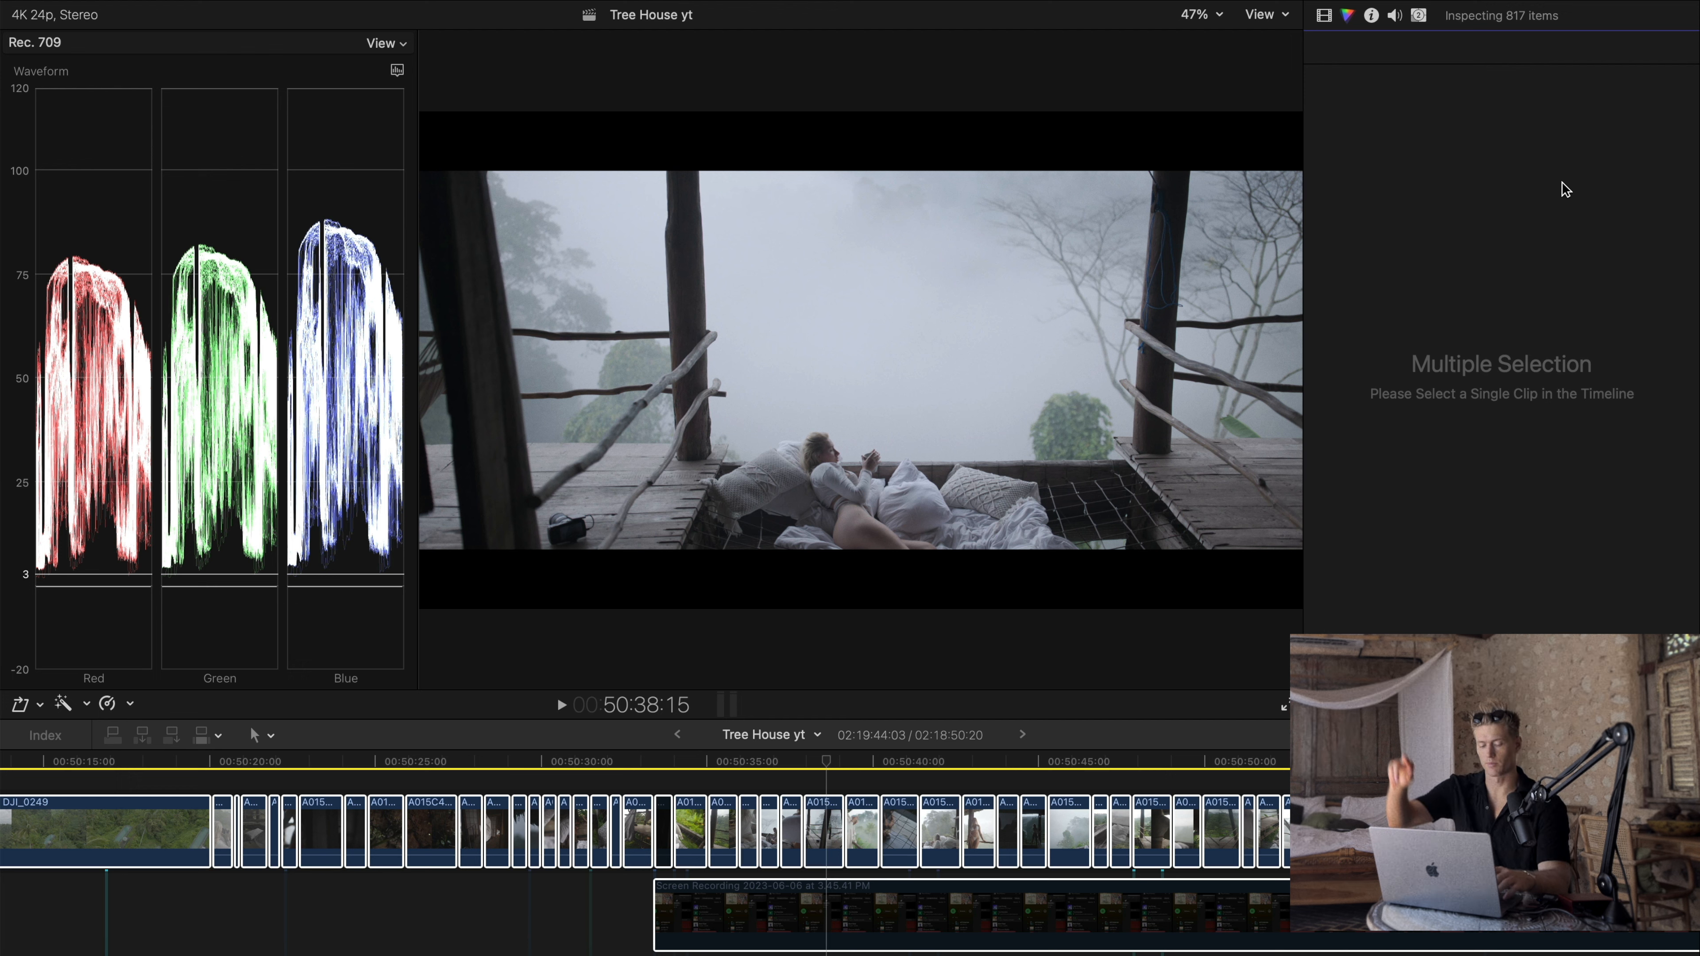
pyautogui.press('c')
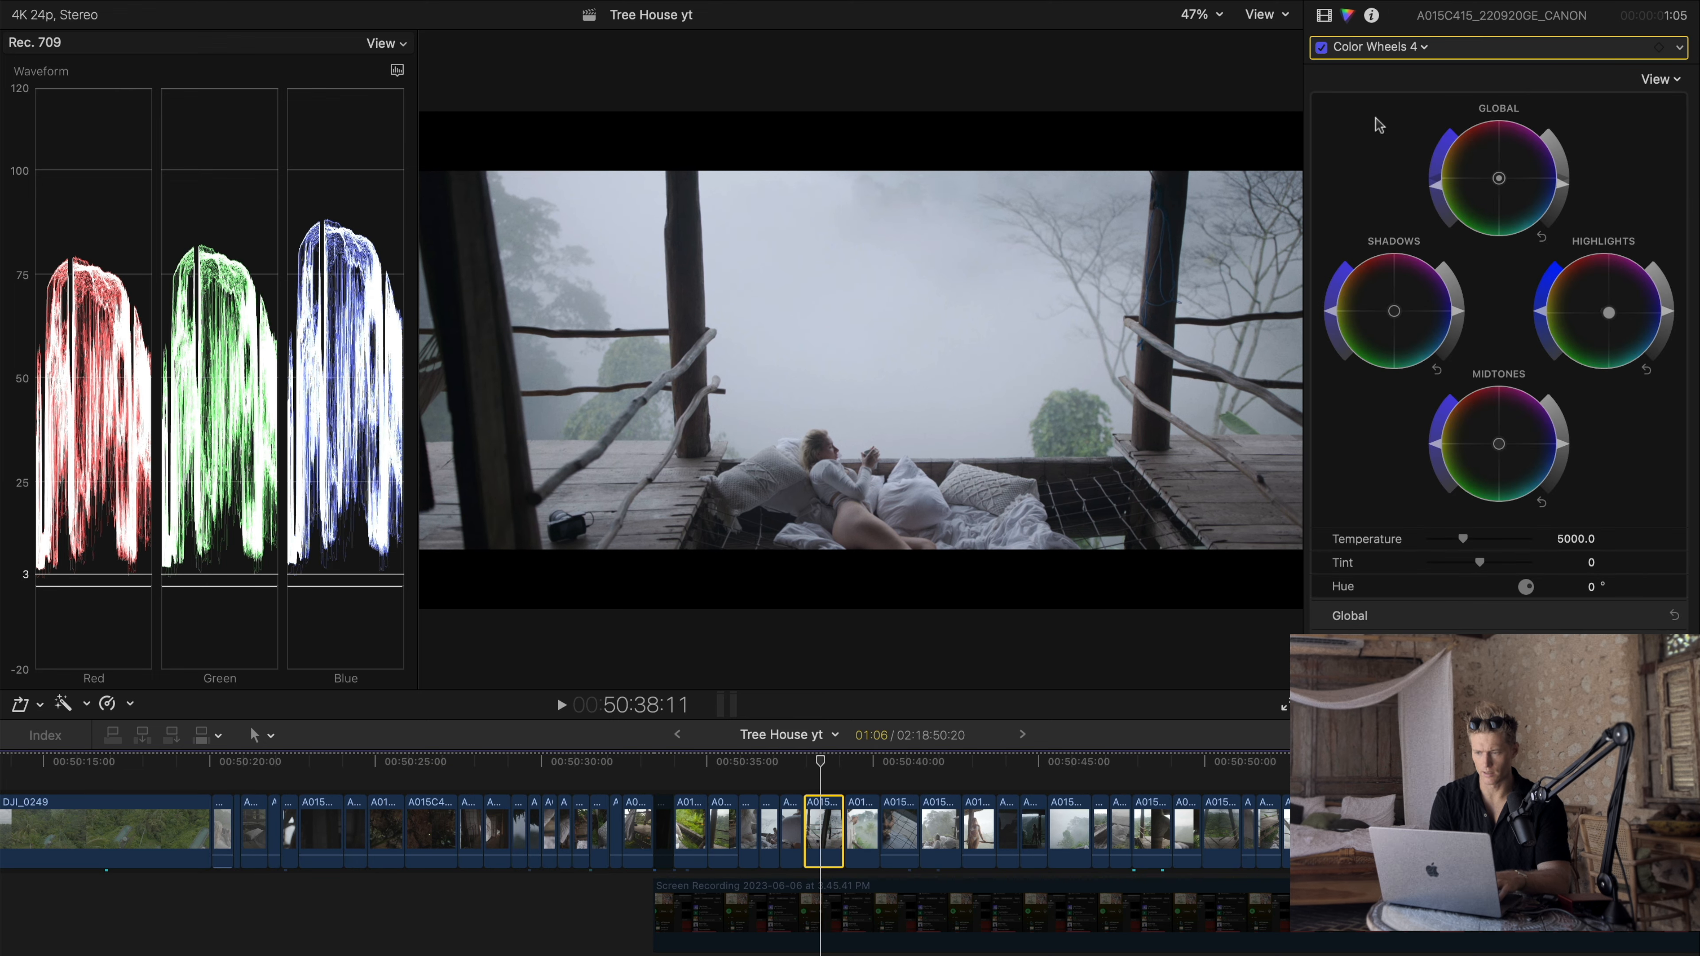
# Step: Try raising the Highlights brightness and lowering the Shadows brightness in Color Wheels 4, and undo both changes
pyautogui.moveTo(1668, 310); pyautogui.dragTo(1663, 282)
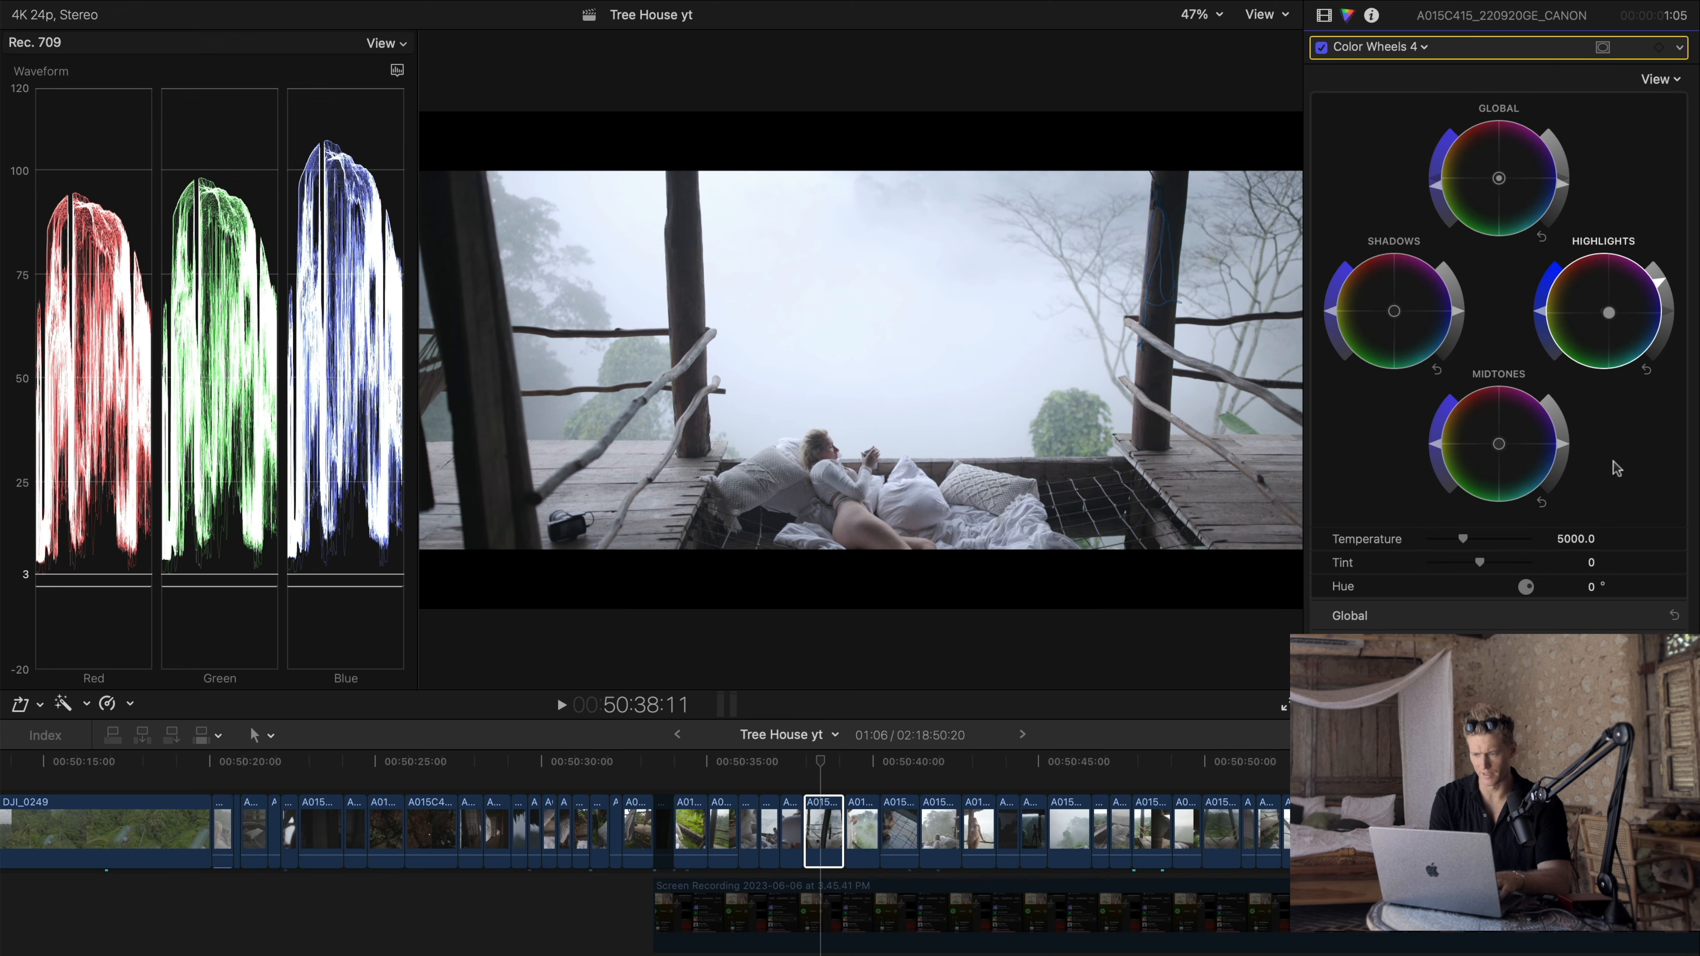
pyautogui.moveTo(1466, 311); pyautogui.dragTo(1461, 328)
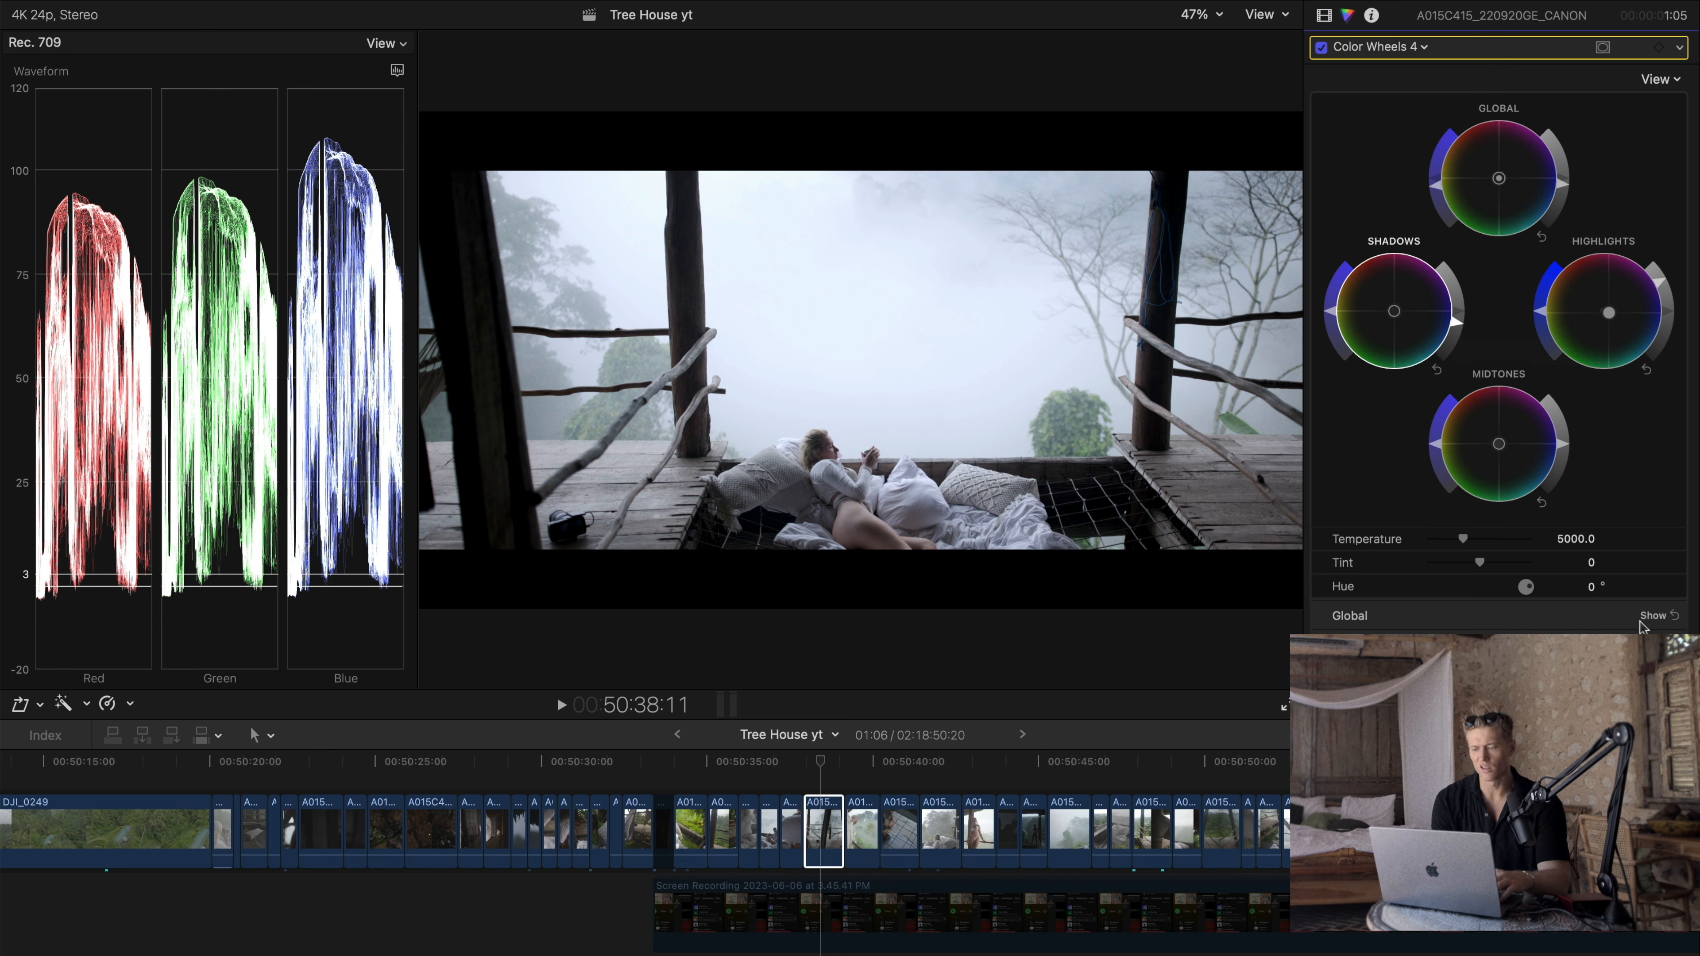
pyautogui.press('super+z')
pyautogui.press('super+z')
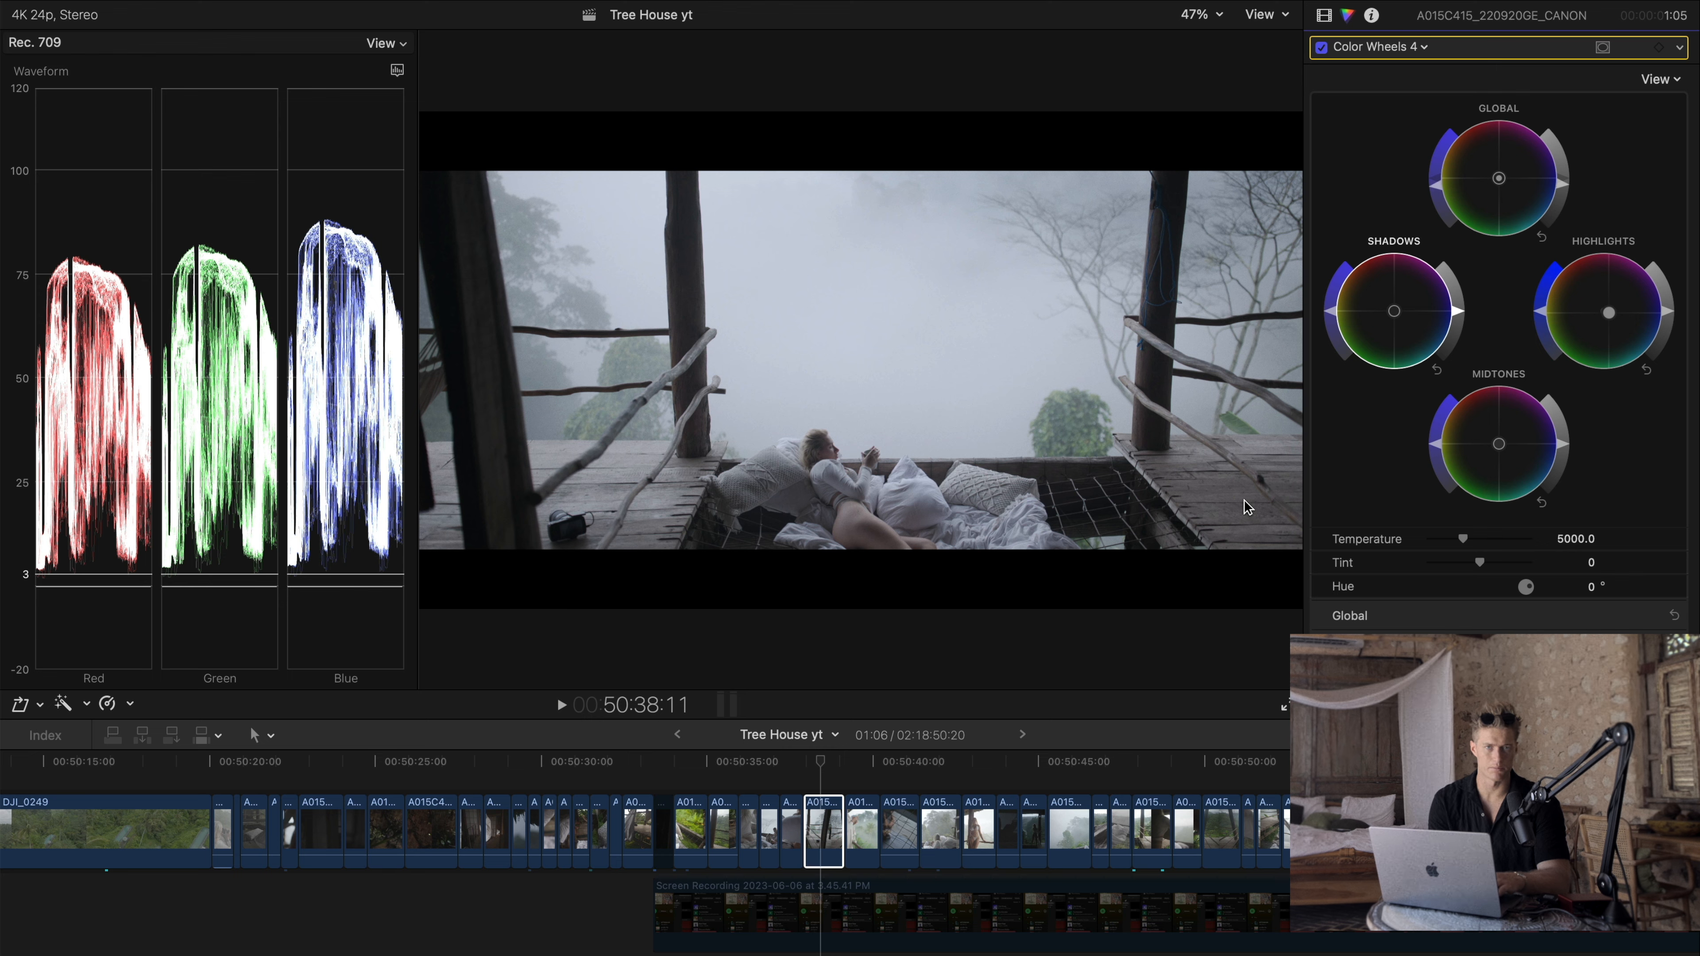
# Step: Try the Global brightness of Color Wheels 4 at its neutral level on the A015C415 clip and lower it slightly again
pyautogui.moveTo(859, 764); pyautogui.dragTo(809, 765)
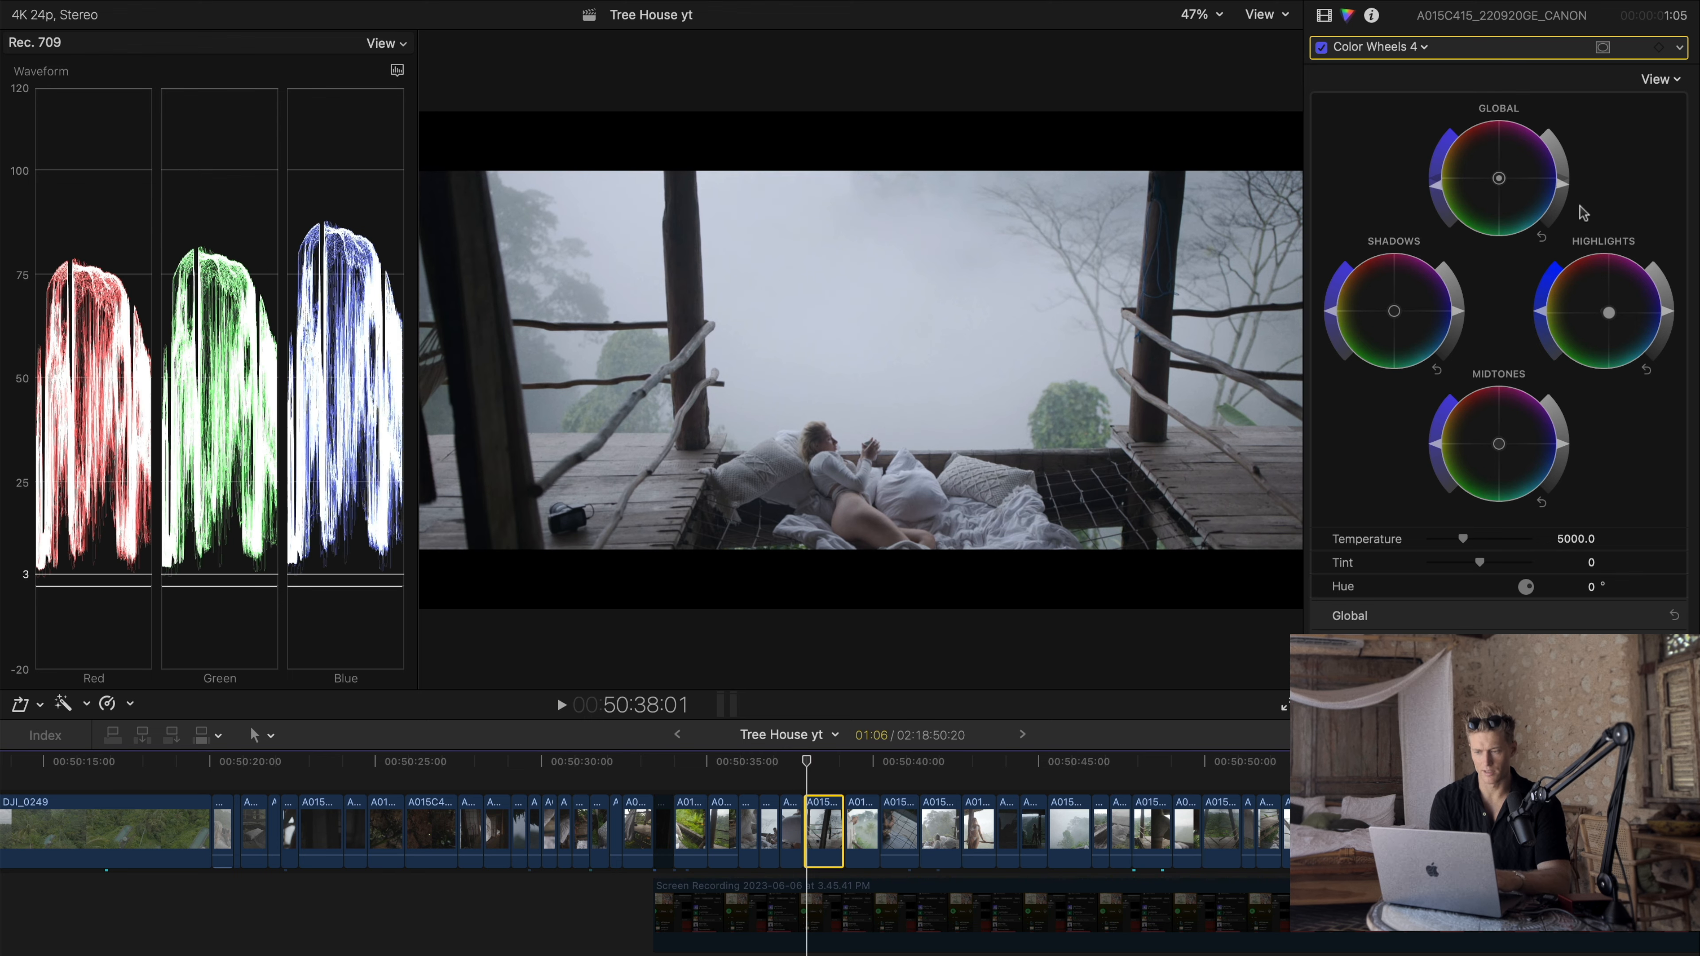
pyautogui.moveTo(1564, 190); pyautogui.dragTo(1564, 180)
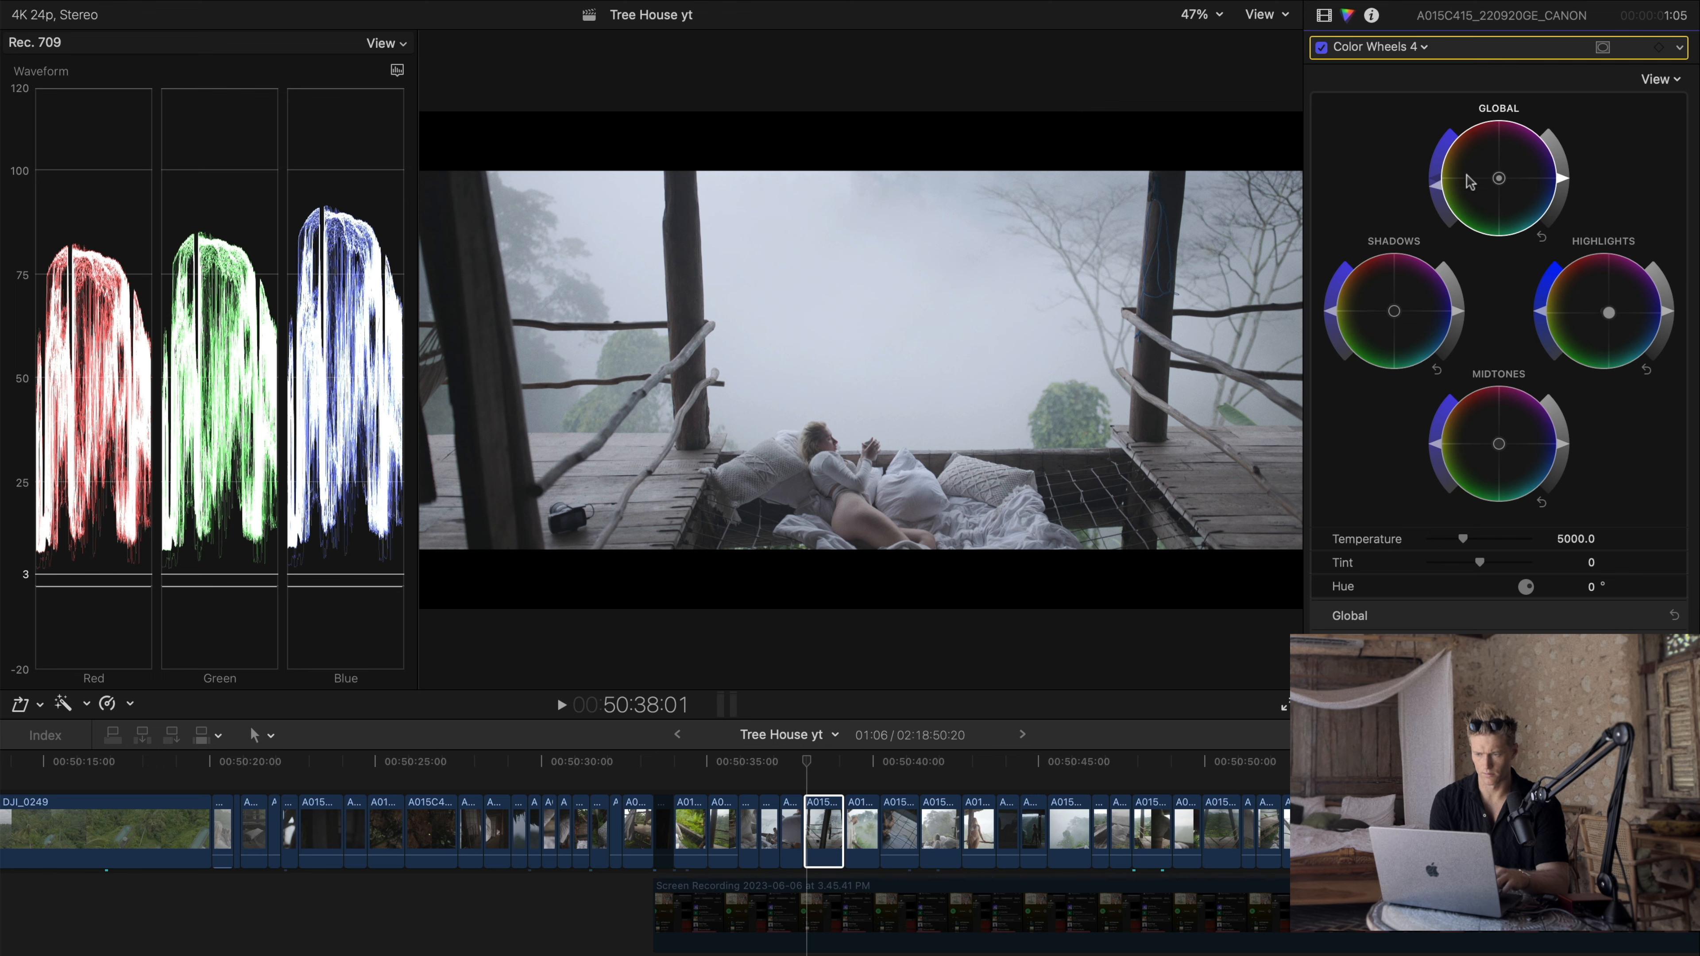
pyautogui.moveTo(1563, 178); pyautogui.dragTo(1563, 184)
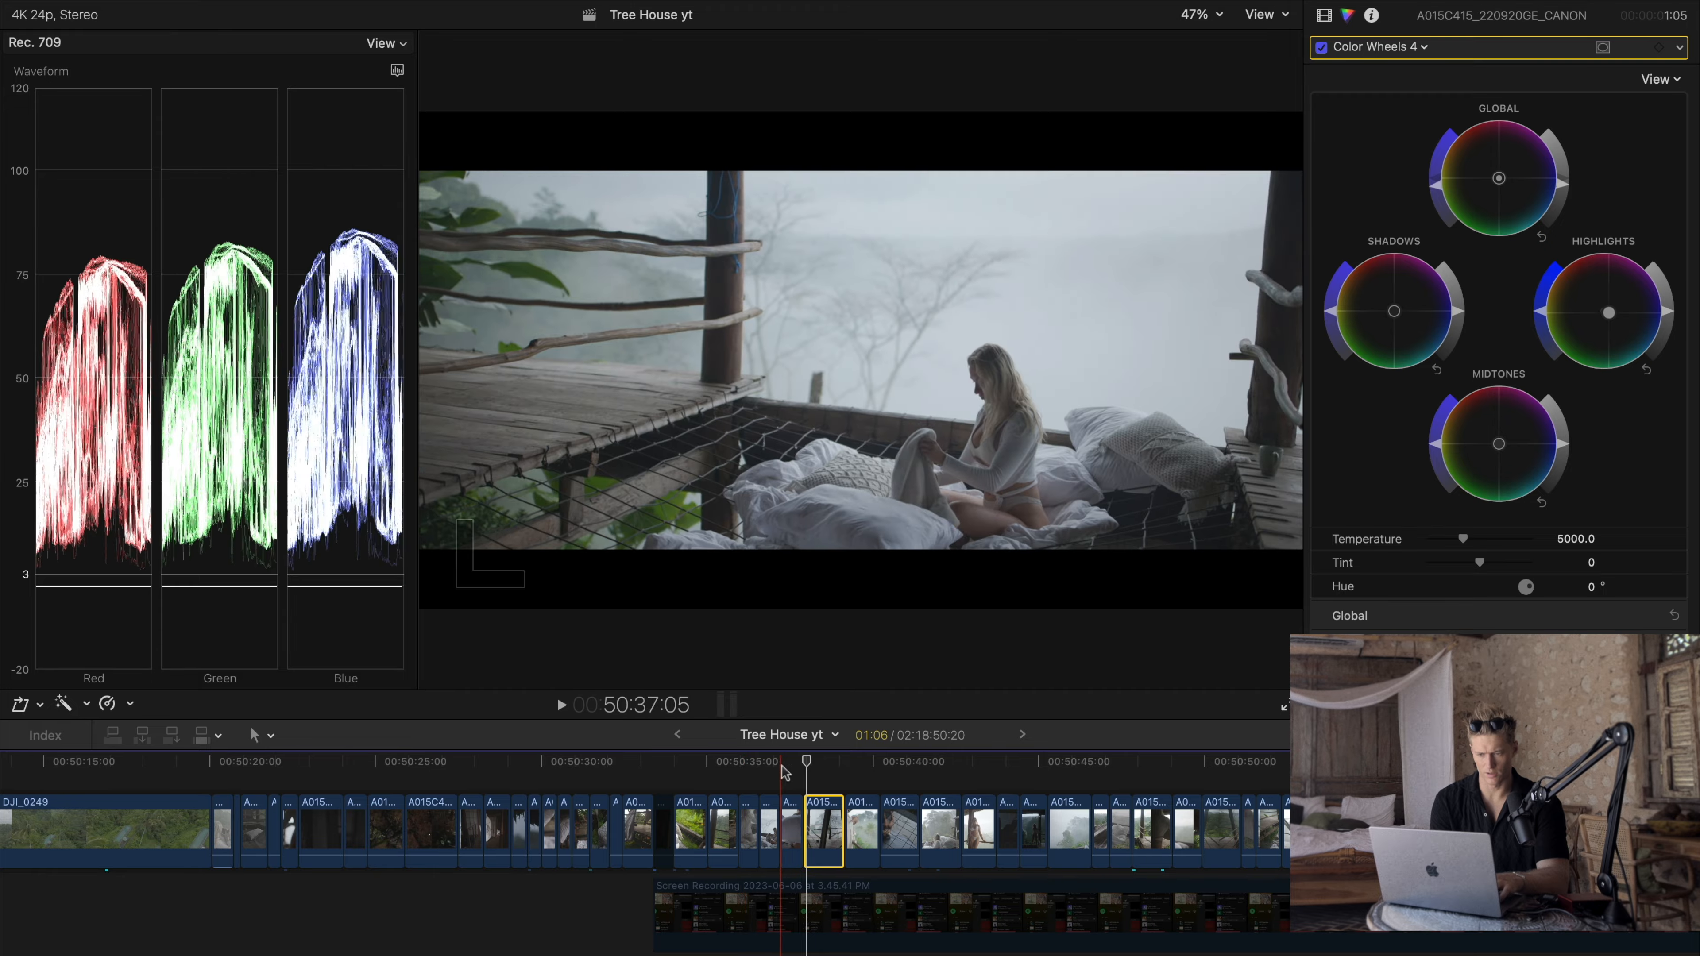
# Step: Move on to the A015C444 clip and open its Color Curves 1 correction
pyautogui.press('c')
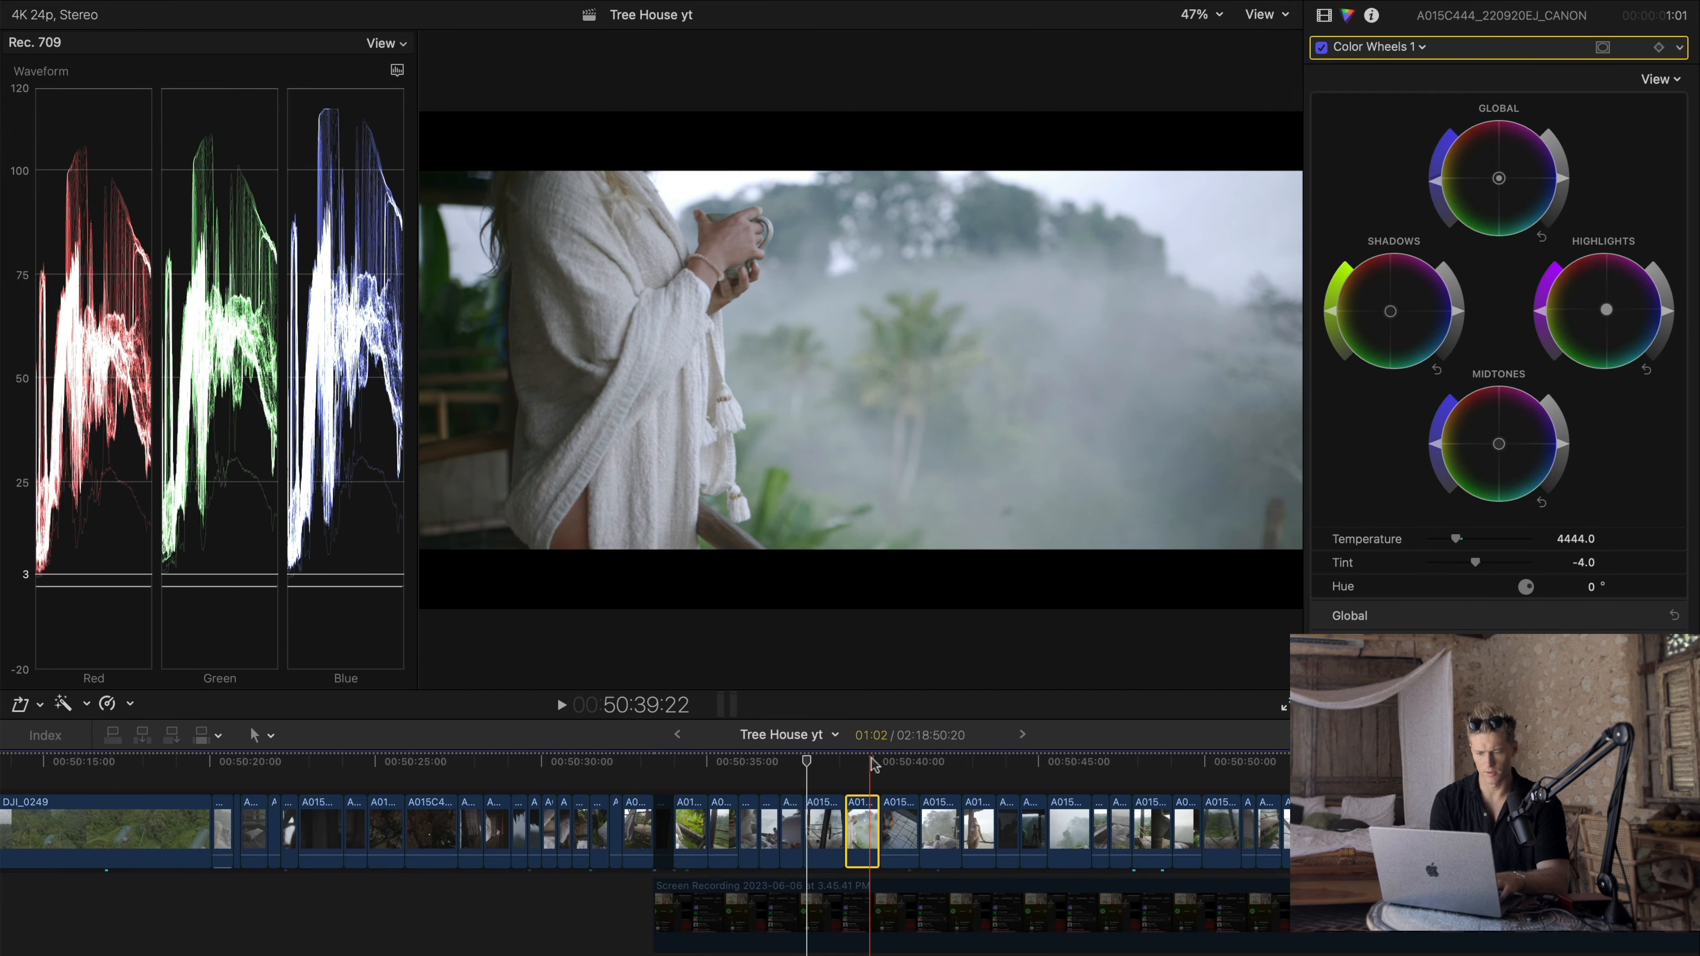
pyautogui.click(871, 766)
pyautogui.click(1324, 15)
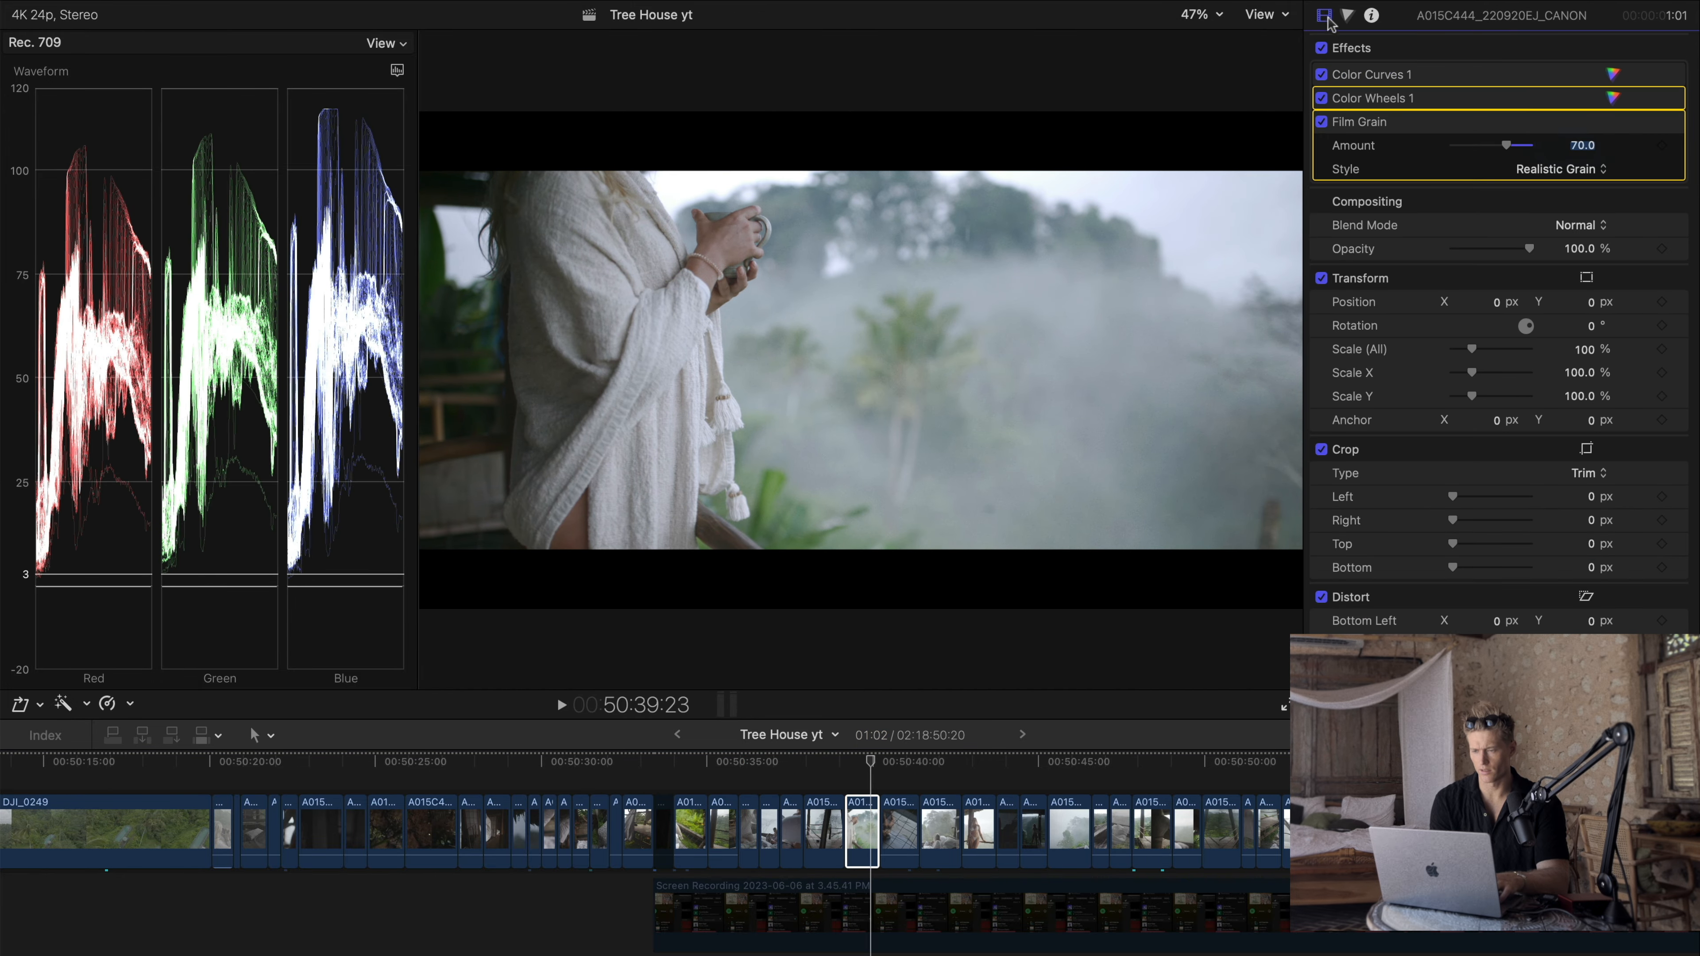
pyautogui.click(1356, 78)
# Step: Switch to Color Wheels 1 on the A015C444 clip, try resetting its temperature, and undo the reset
pyautogui.click(1379, 46)
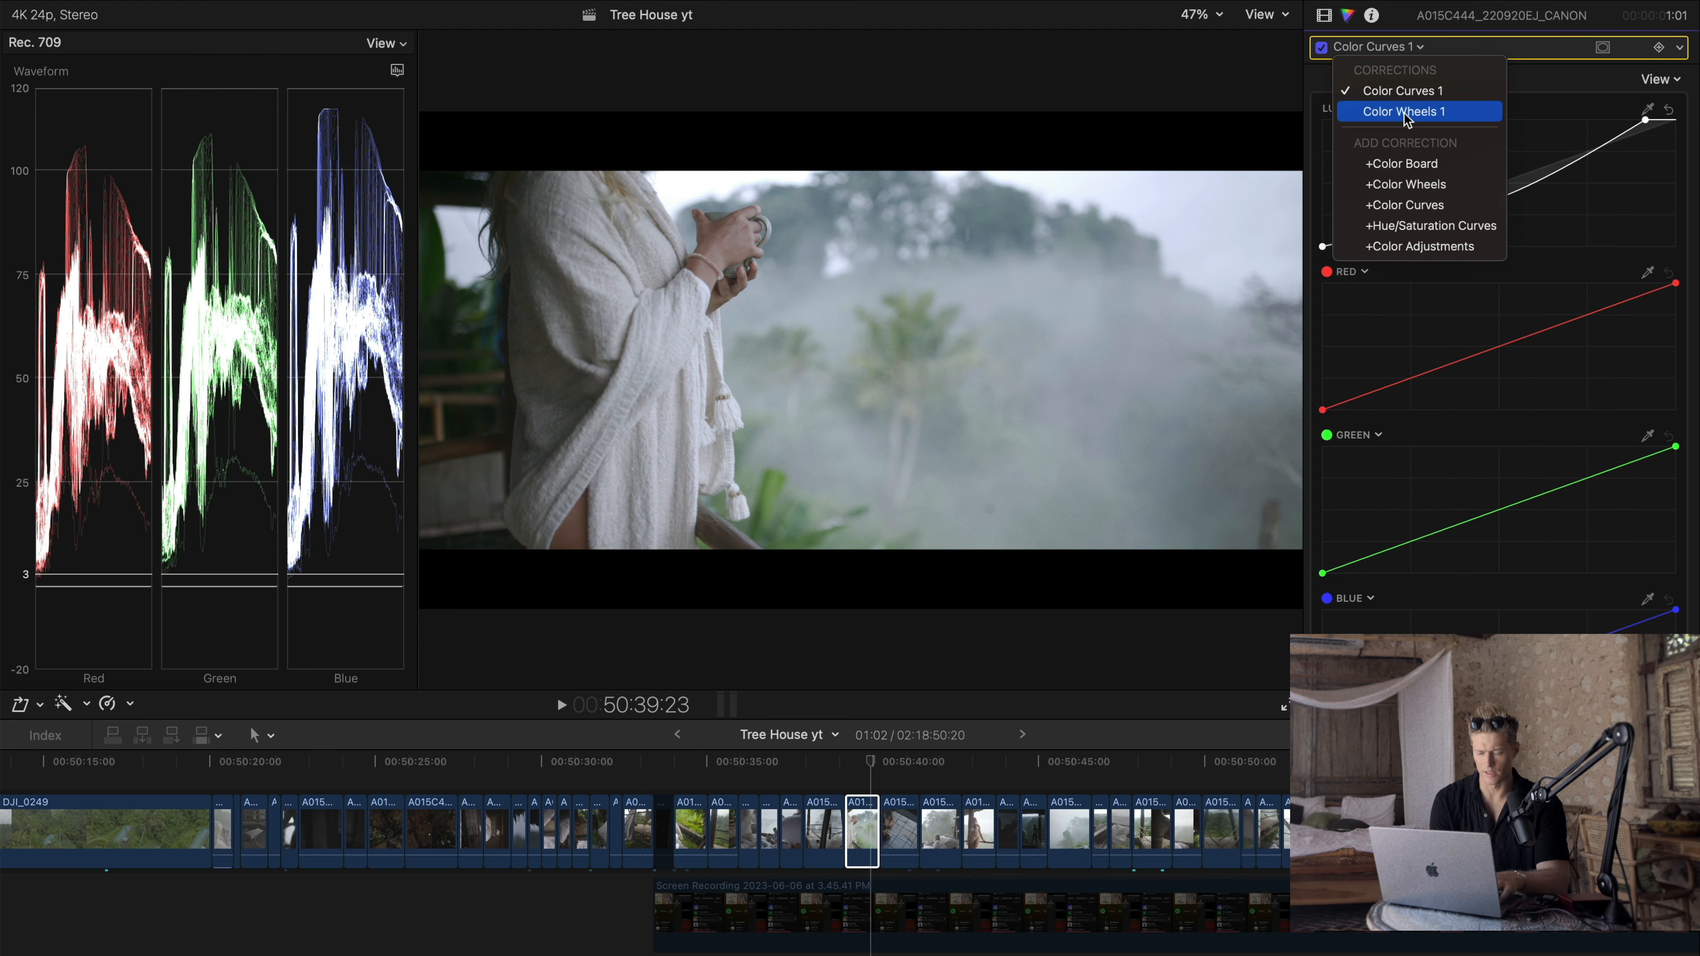
pyautogui.click(1405, 115)
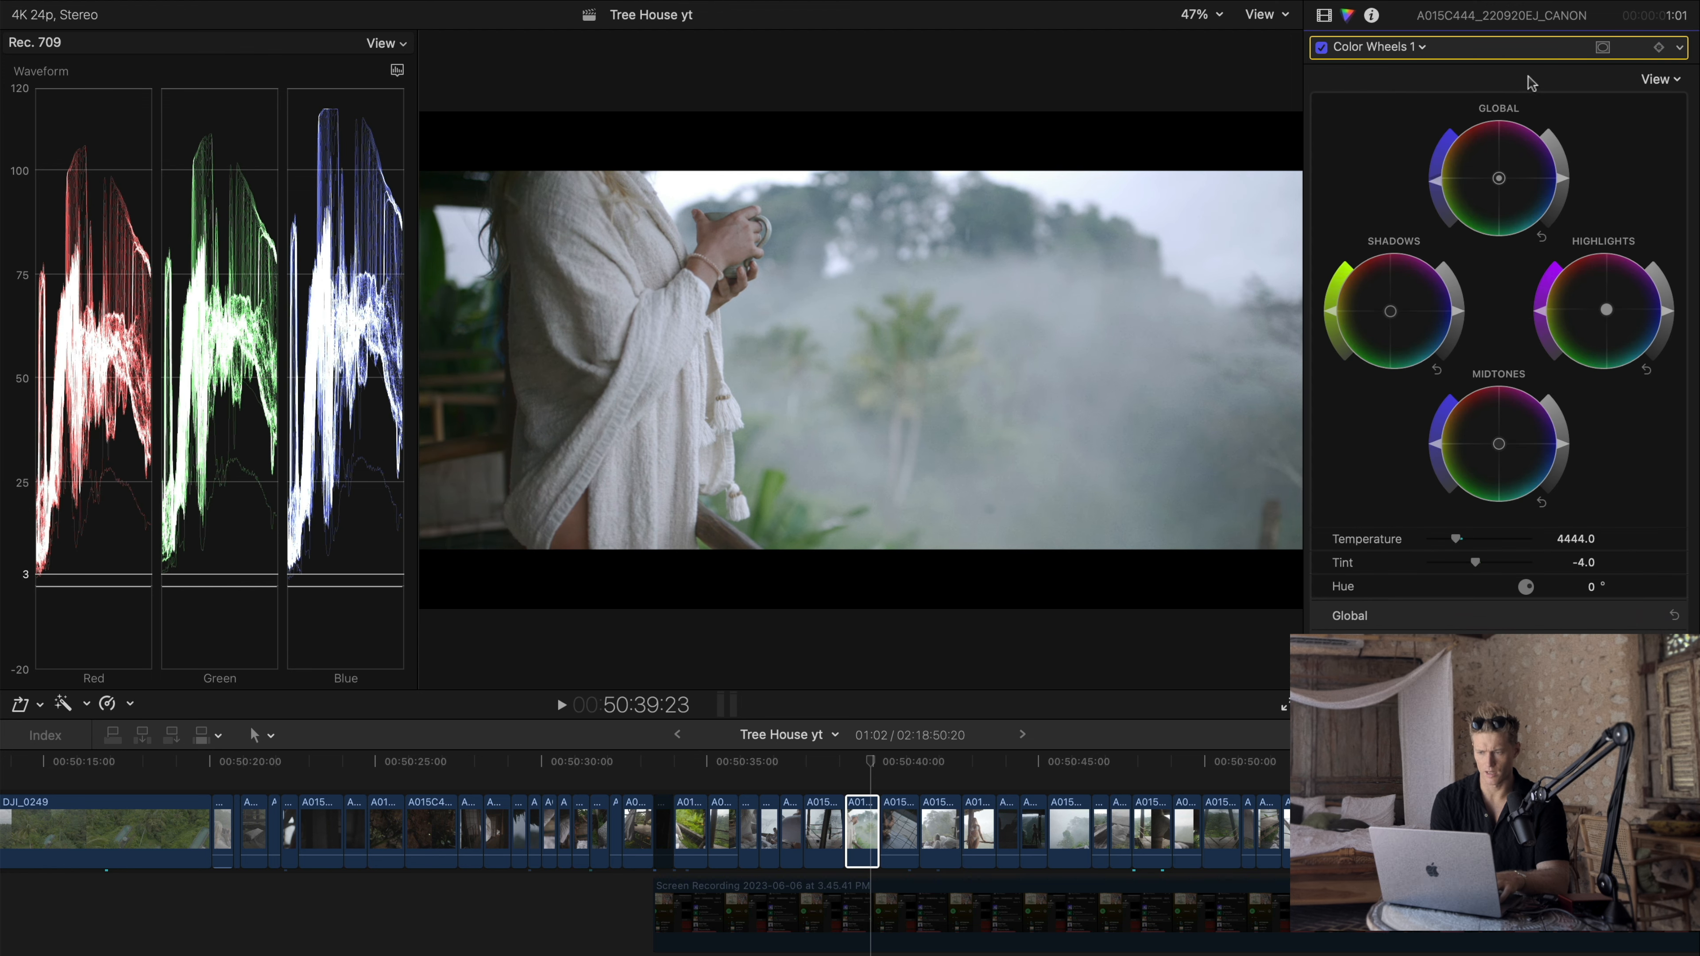
pyautogui.click(1678, 540)
pyautogui.press('super+z')
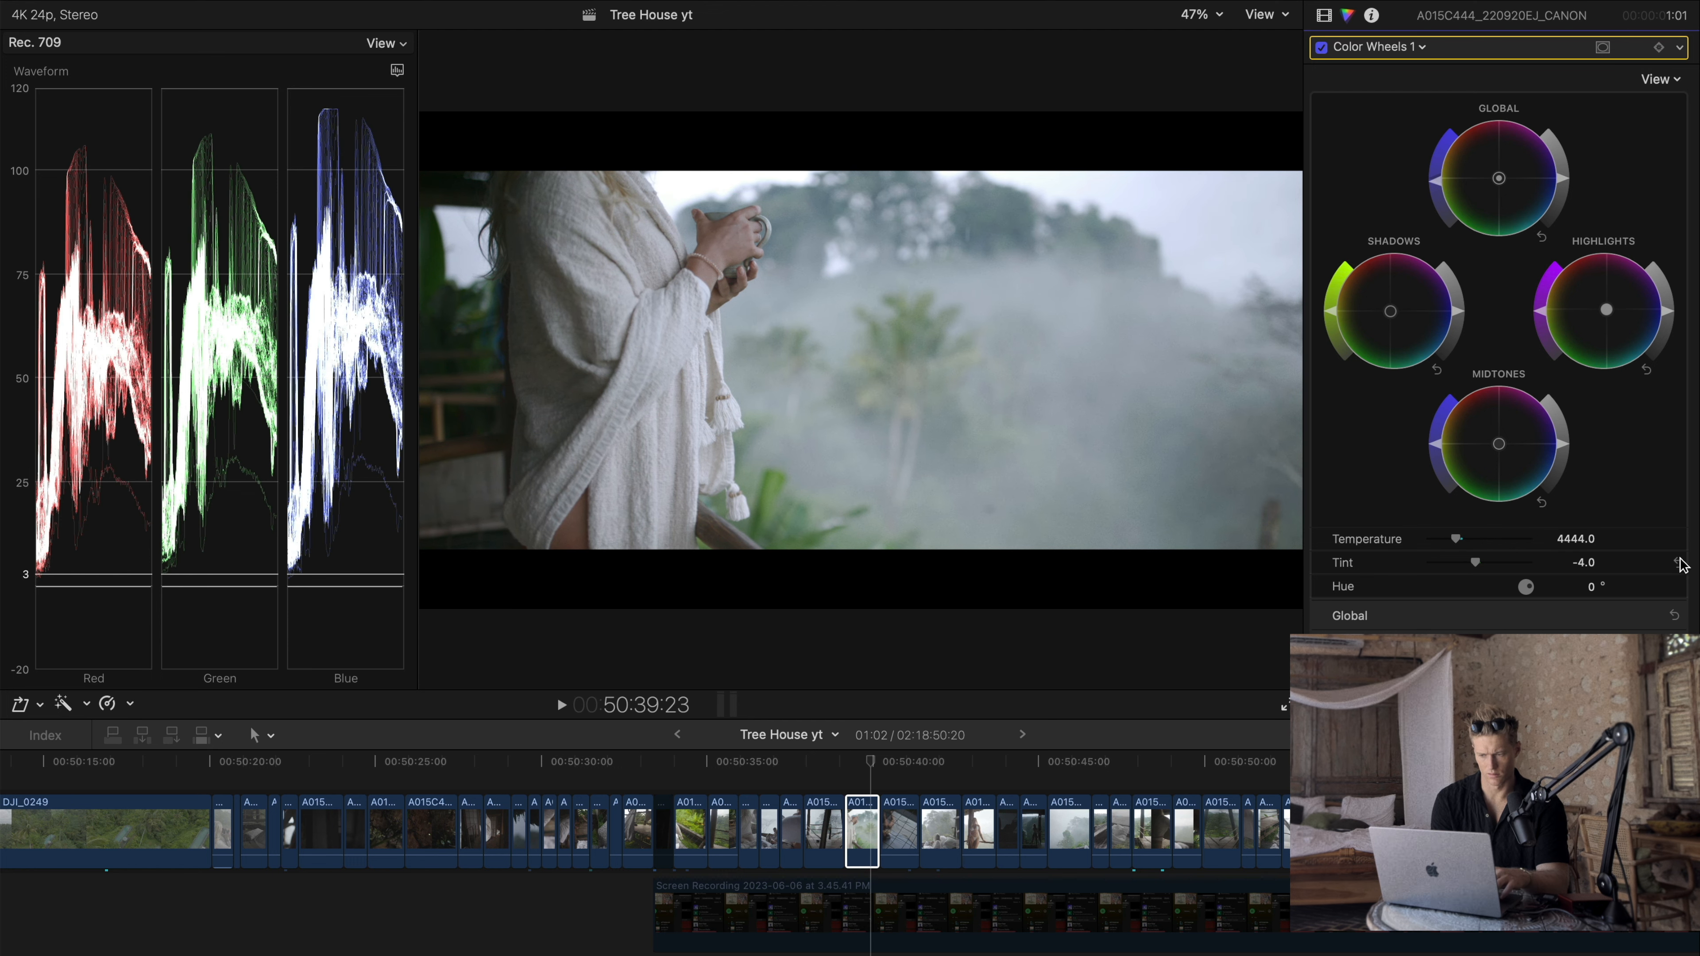
# Step: Return to Color Curves 1, straighten the luma curve by removing its middle point, and pull the white point down
pyautogui.click(1378, 46)
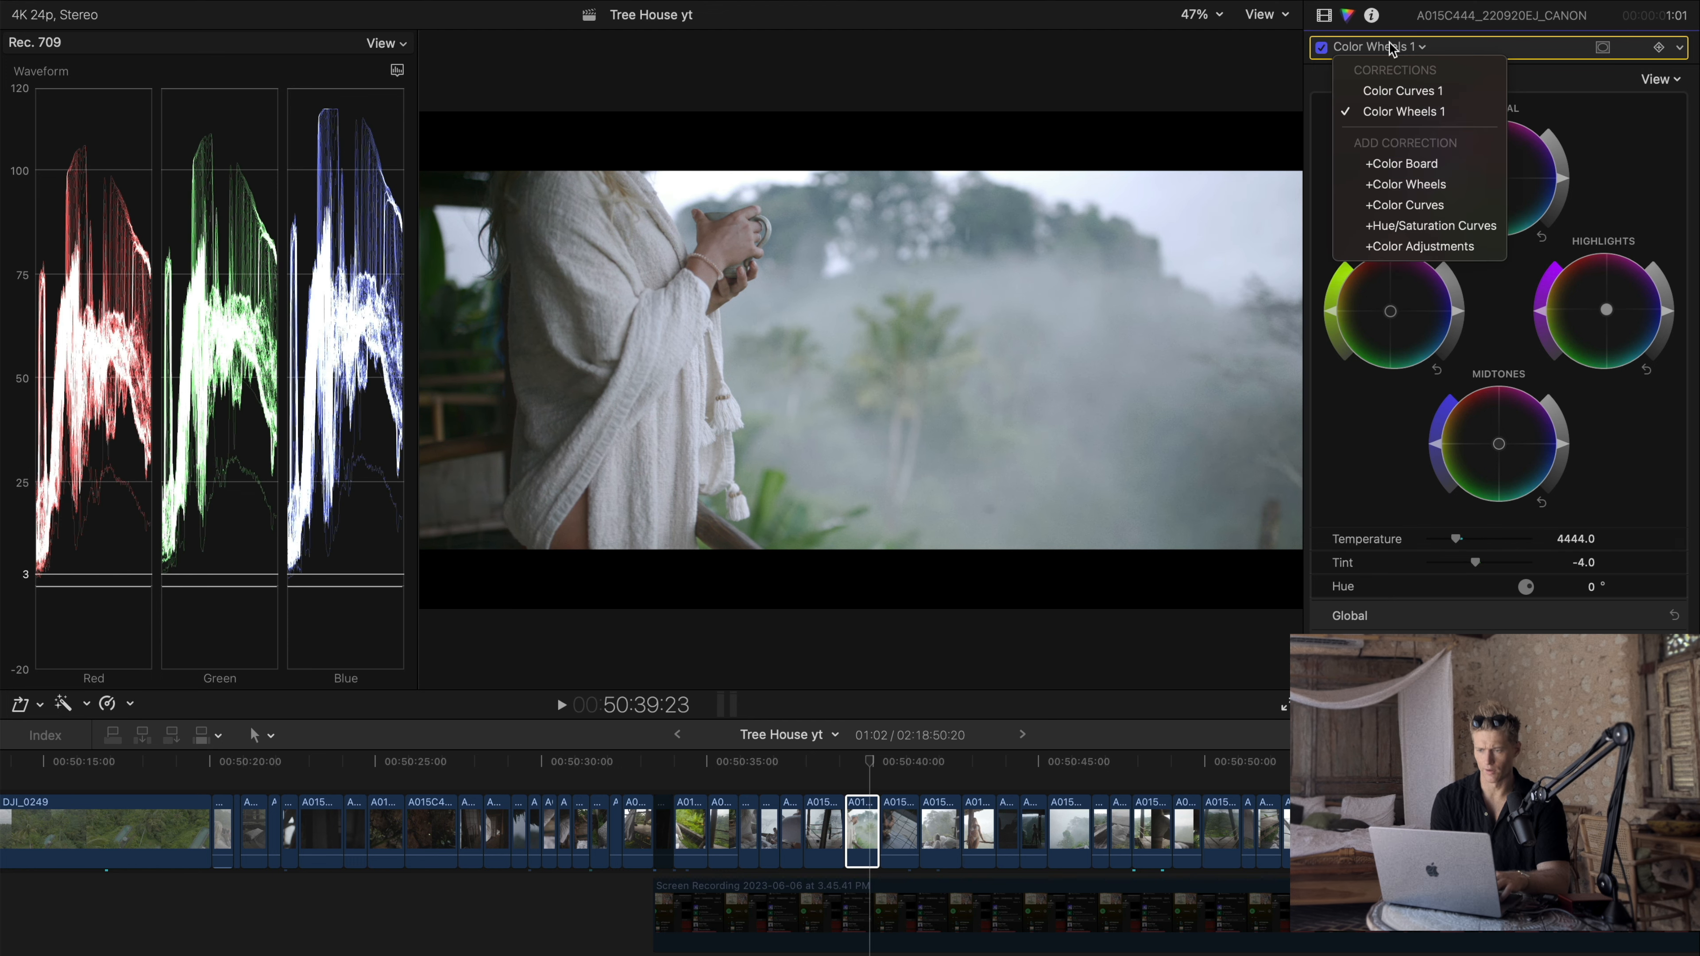
pyautogui.click(1390, 90)
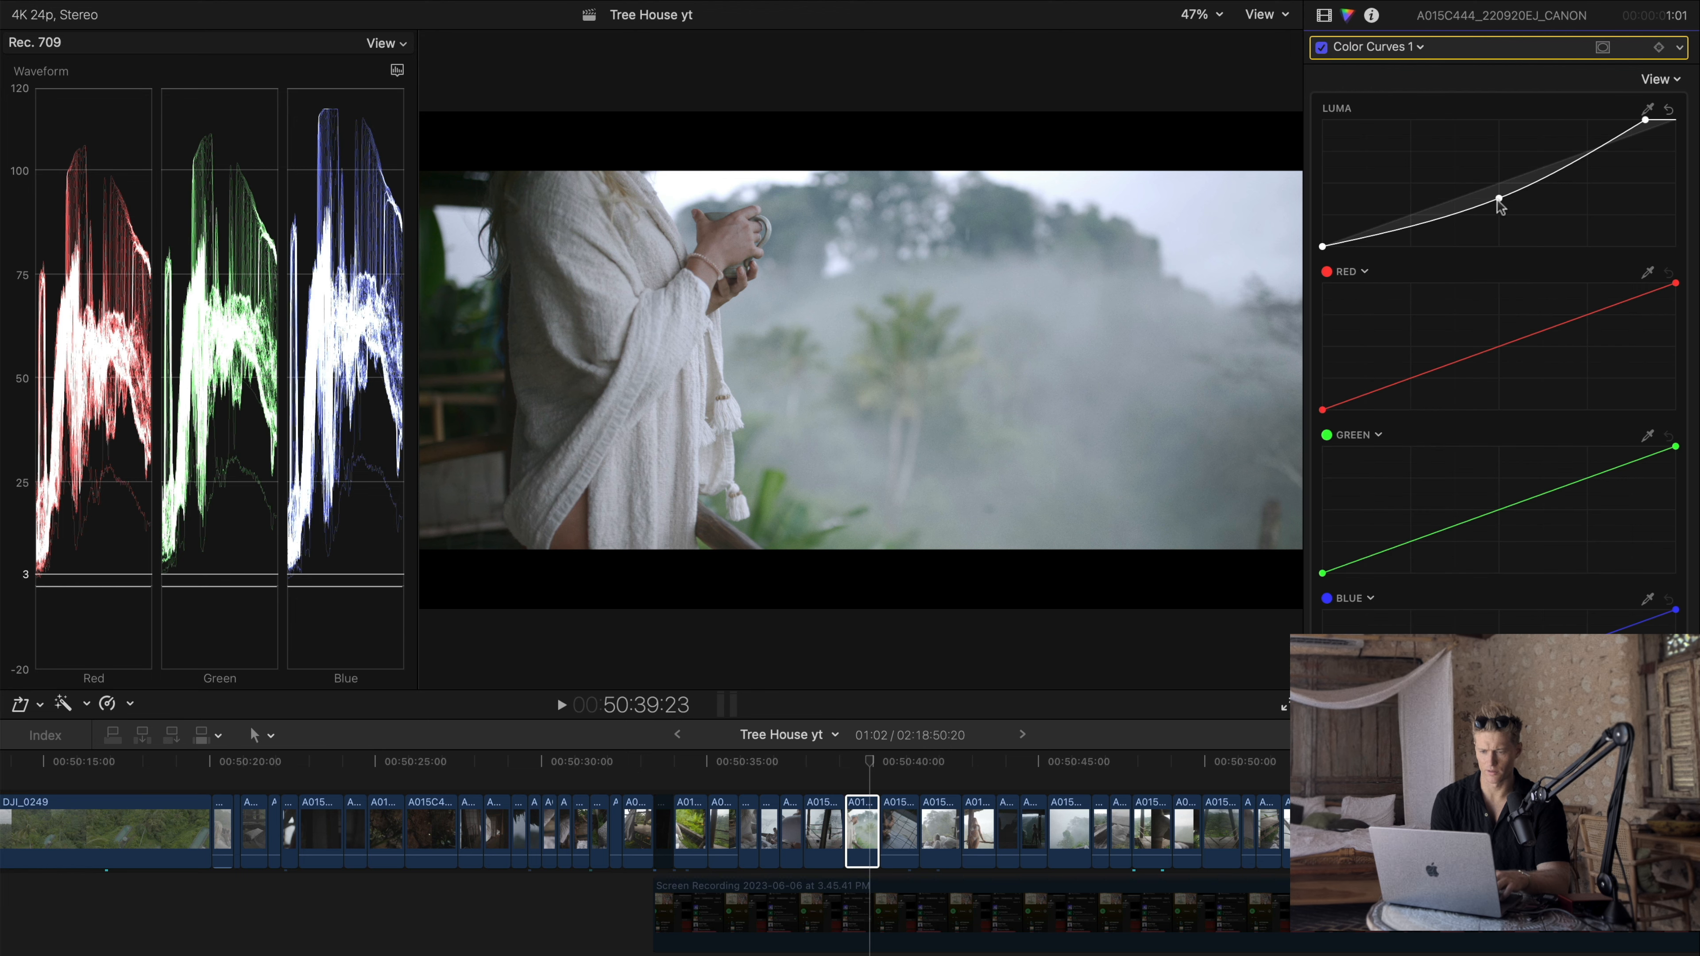
pyautogui.moveTo(1499, 201); pyautogui.dragTo(1527, 163)
pyautogui.moveTo(1680, 121); pyautogui.dragTo(1693, 149)
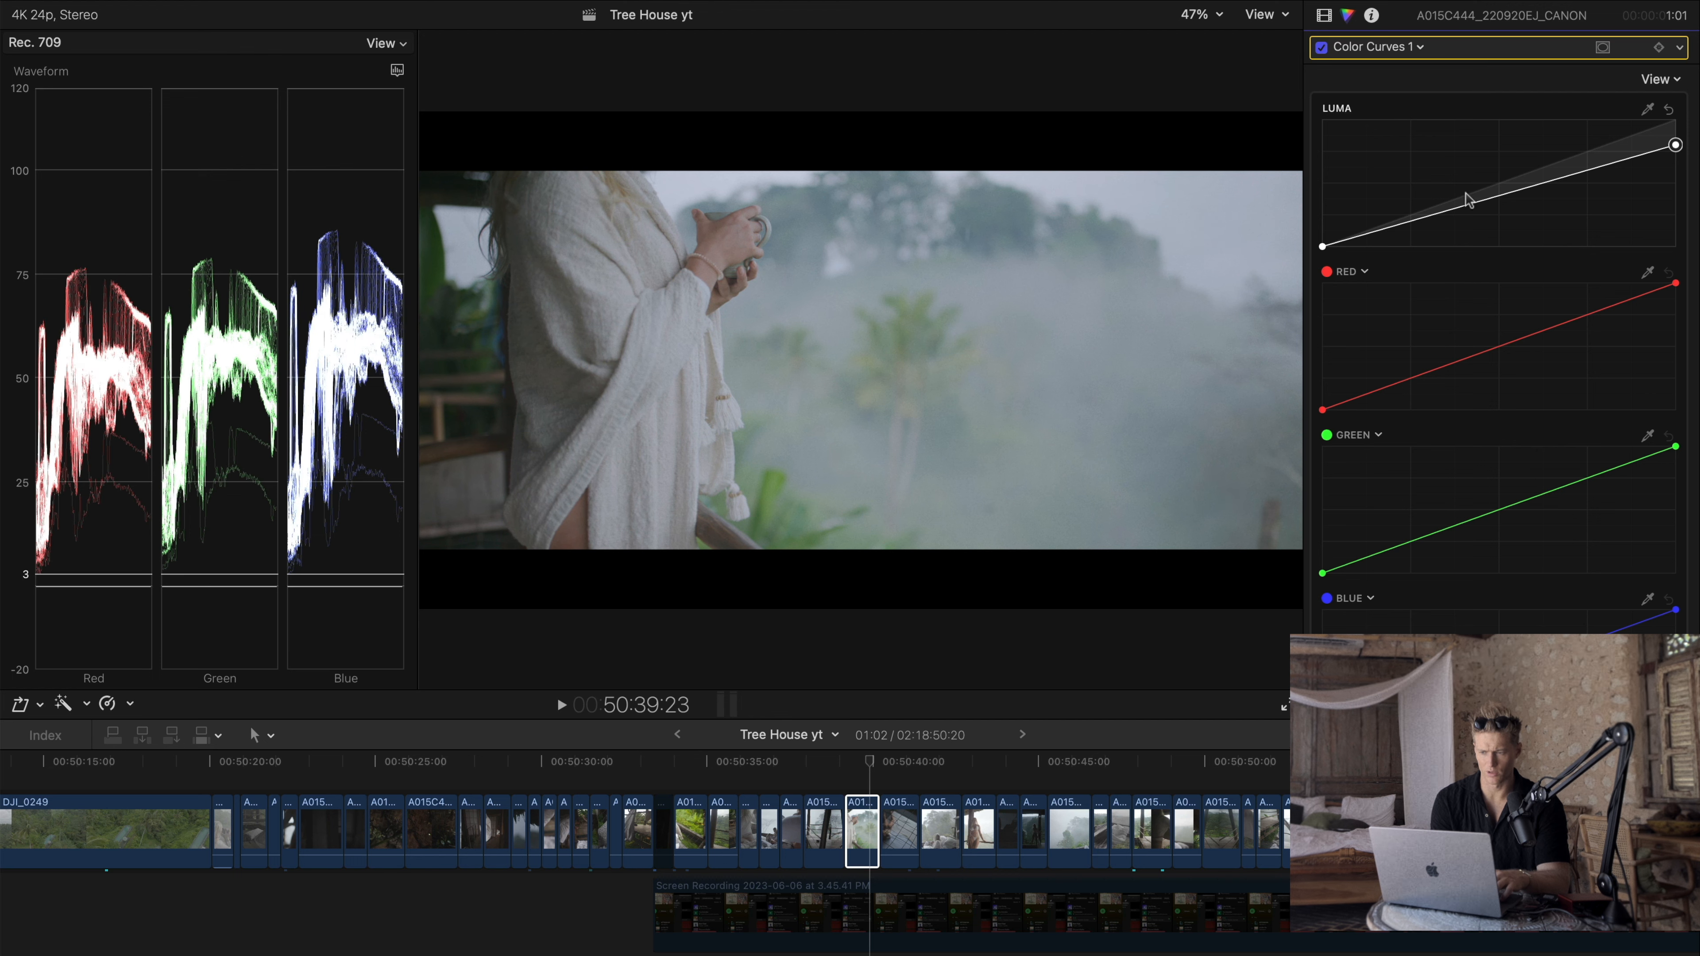
# Step: Reshape the luma curve with a lowered point near its middle and the white point at full height, slightly inward
pyautogui.moveTo(1457, 209); pyautogui.dragTo(1462, 222)
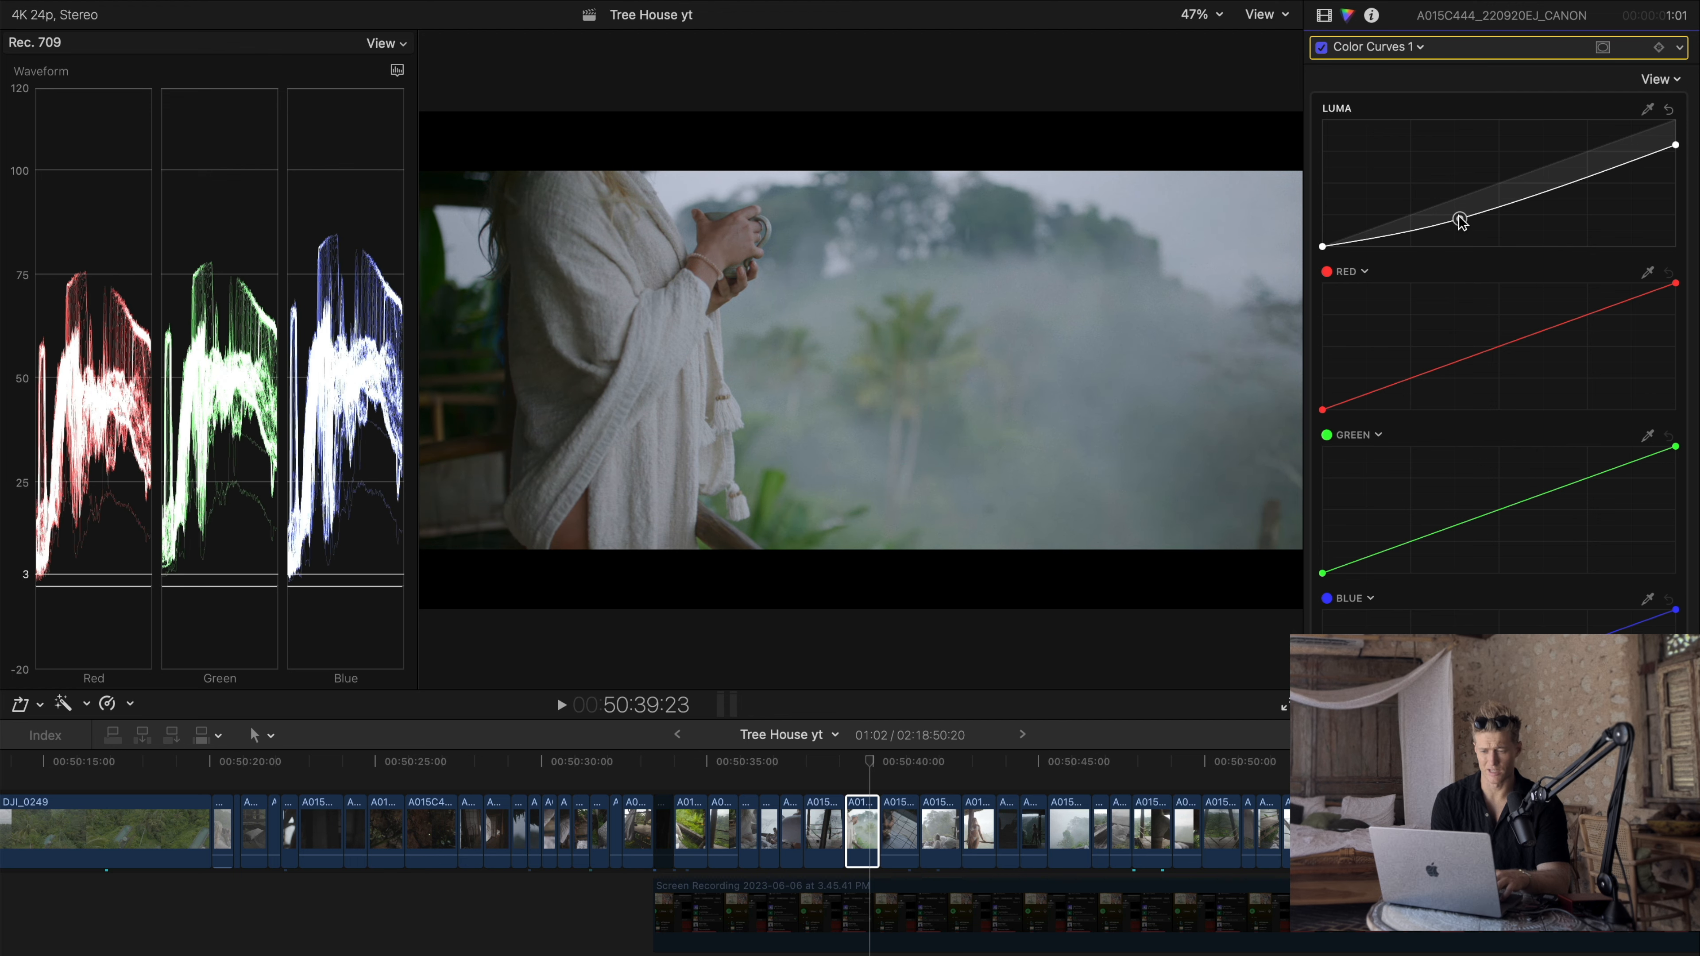
pyautogui.moveTo(1675, 145); pyautogui.dragTo(1659, 119)
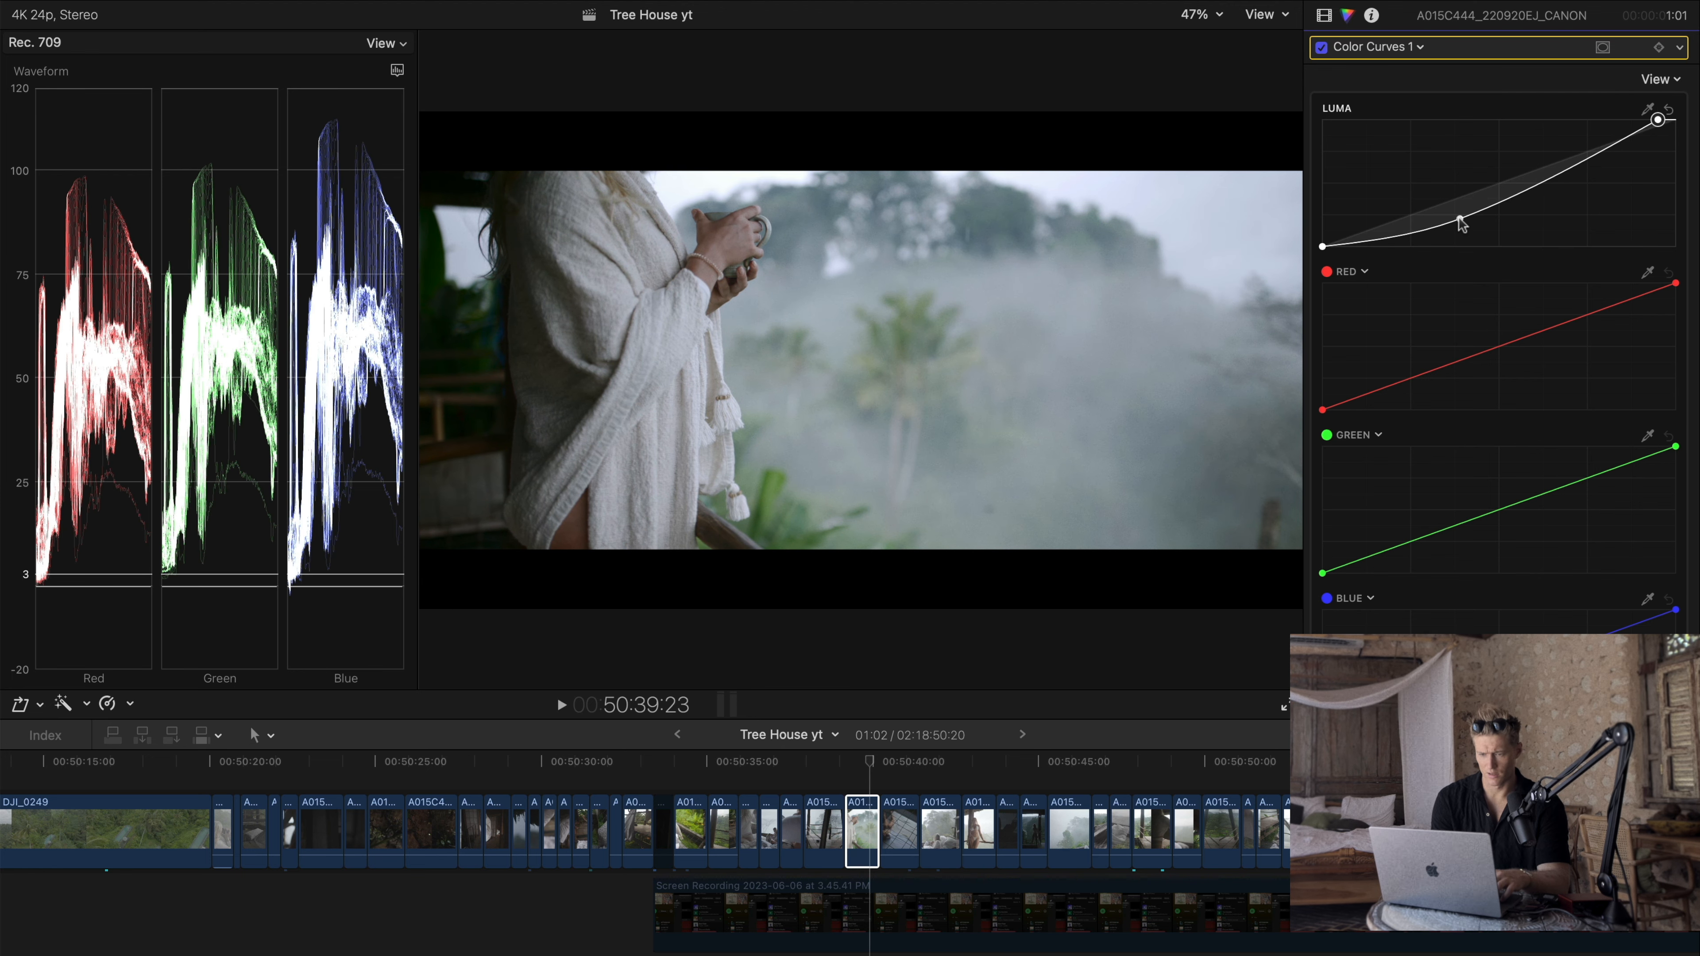
pyautogui.click(1460, 220)
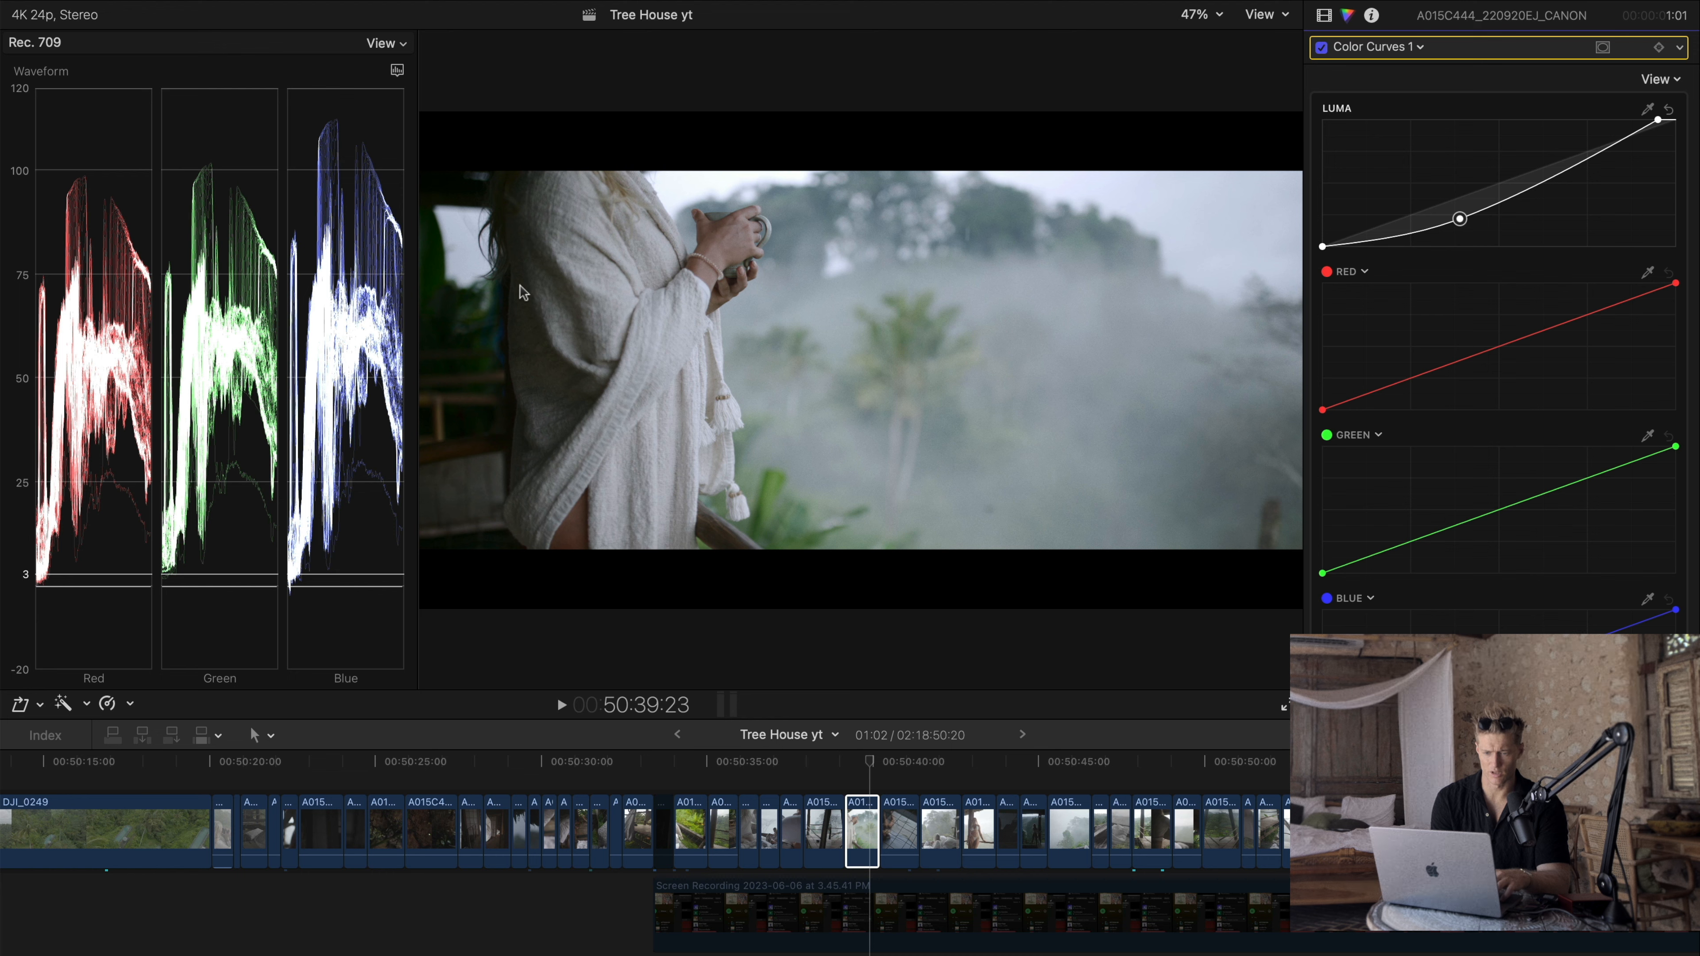
pyautogui.moveTo(1461, 222); pyautogui.dragTo(1499, 201)
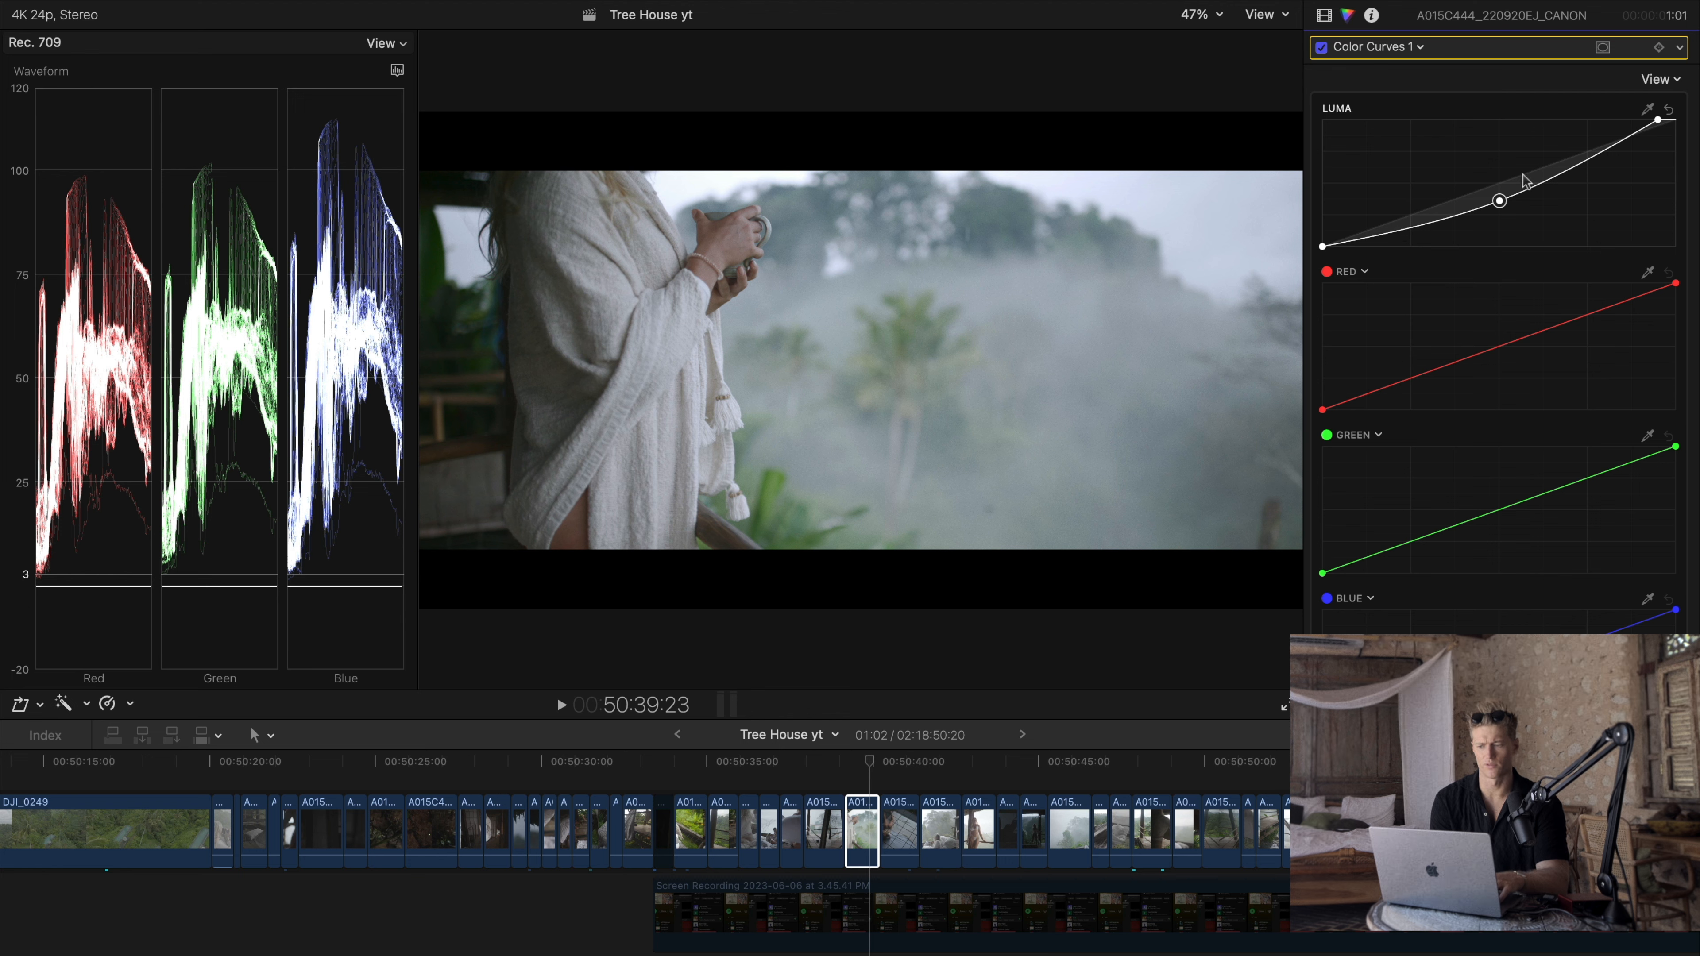
# Step: Review the Color Wheels 1 settings of the A015C444 clip, and move on to the A015C274 clip to show its effects
pyautogui.click(1402, 48)
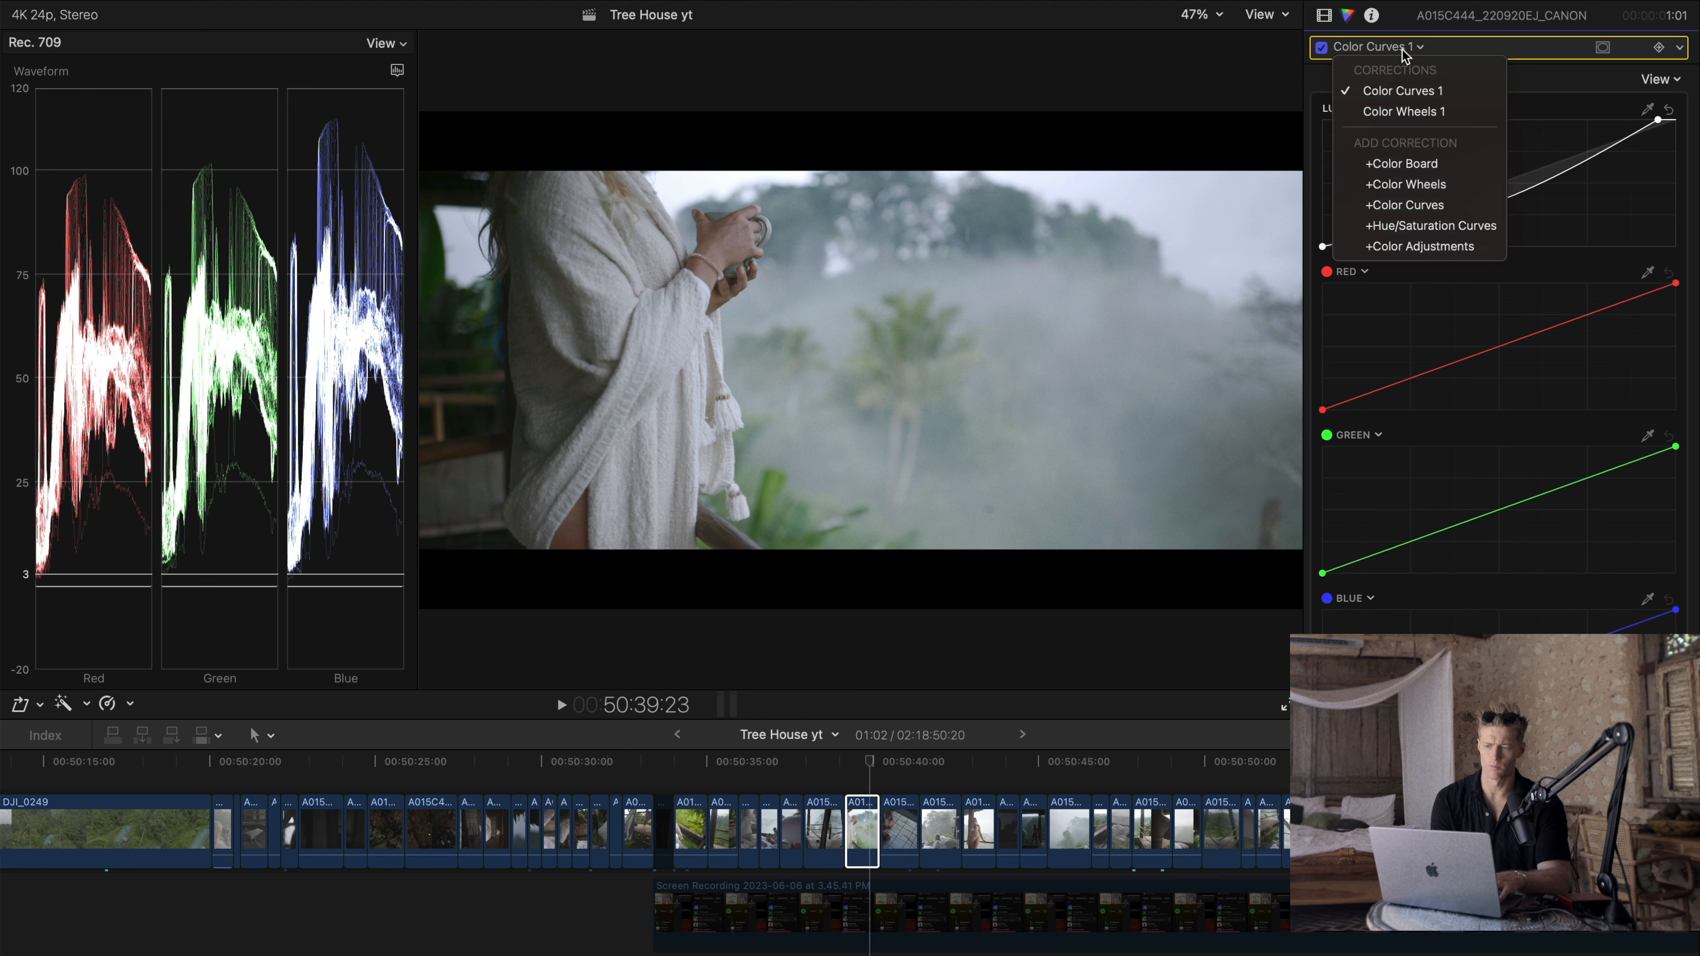
pyautogui.click(1403, 111)
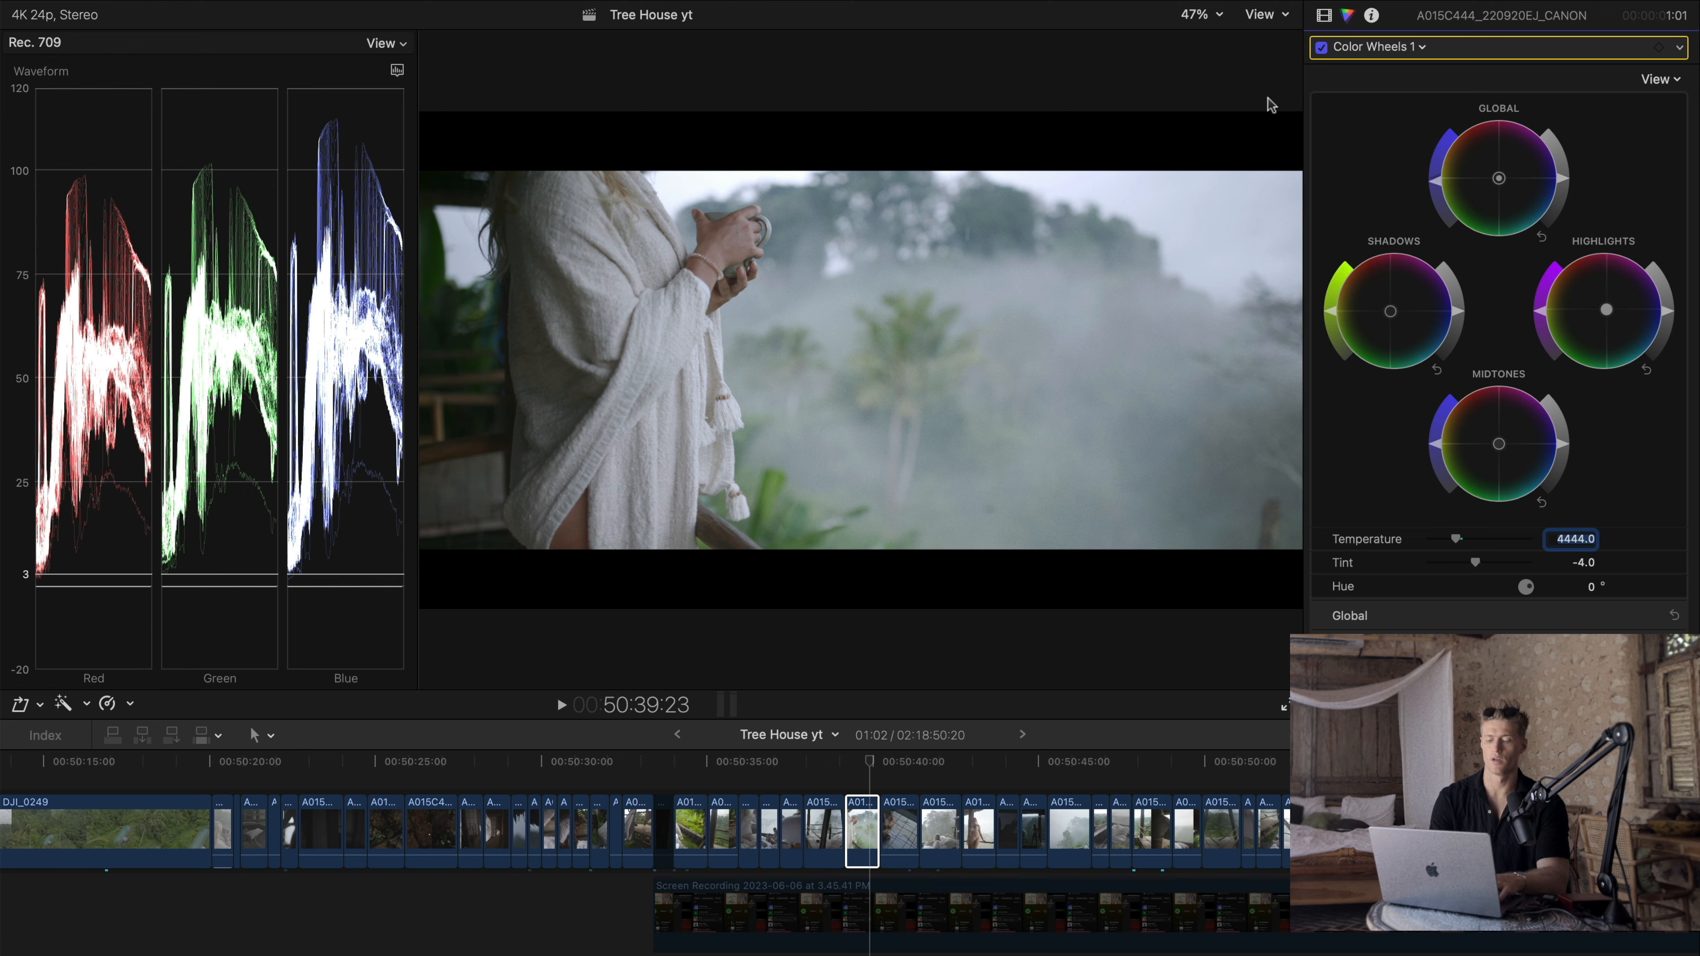
pyautogui.click(885, 783)
pyautogui.click(897, 827)
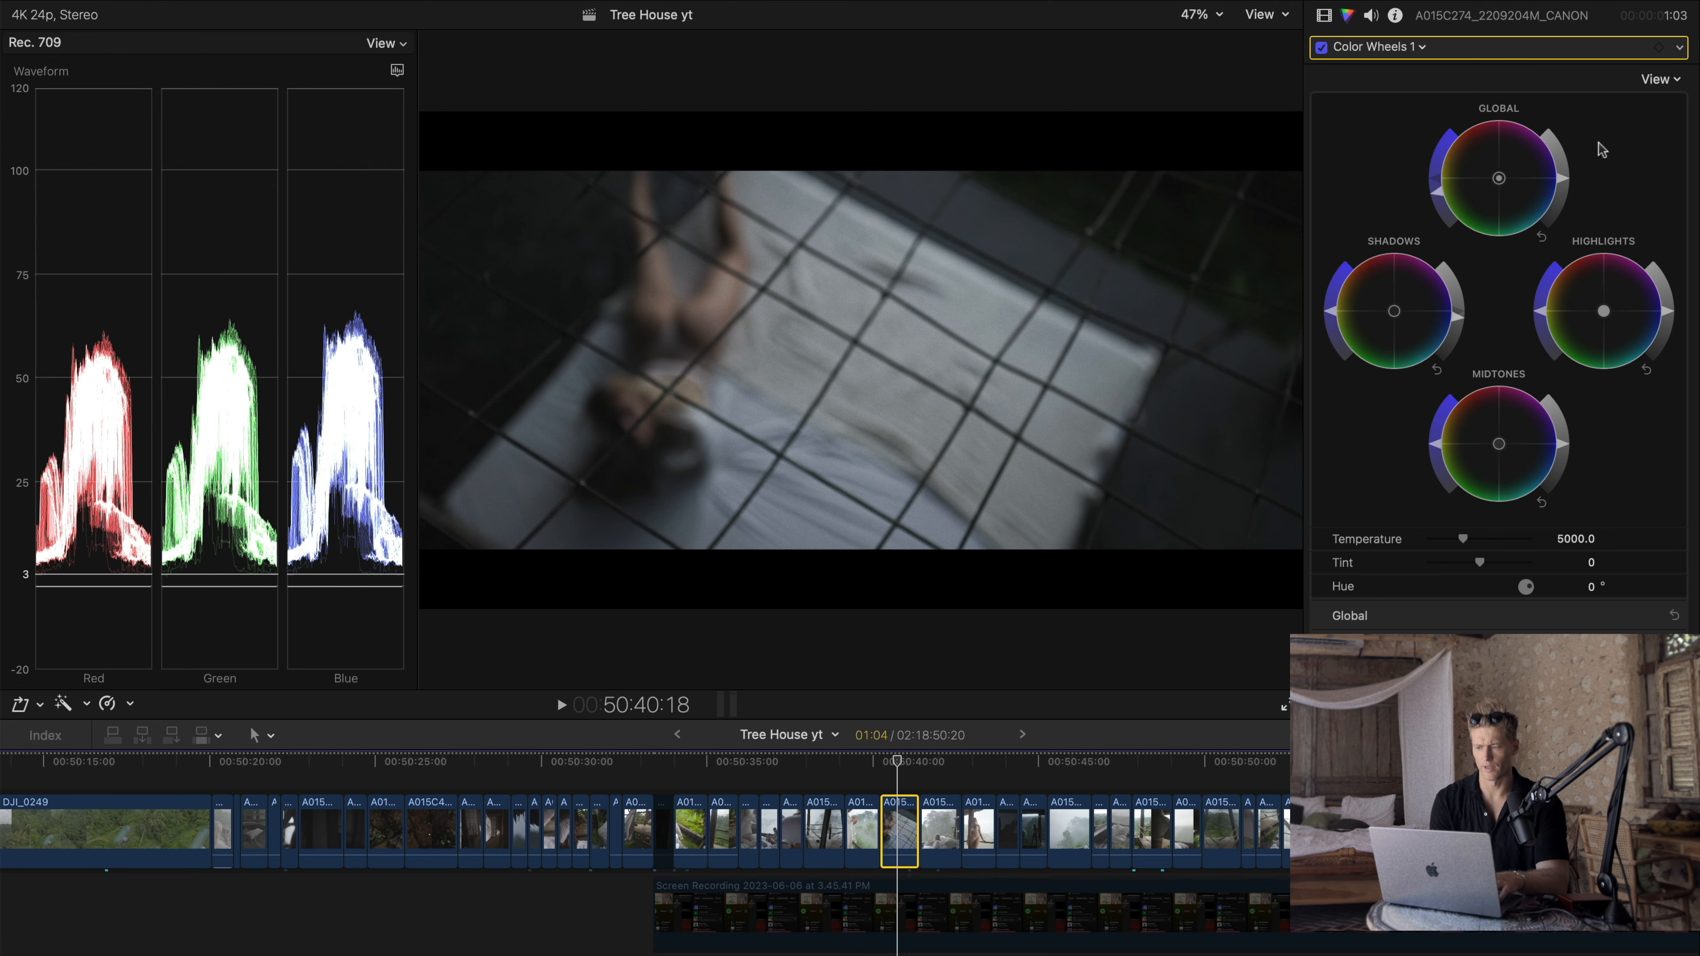
pyautogui.click(1324, 16)
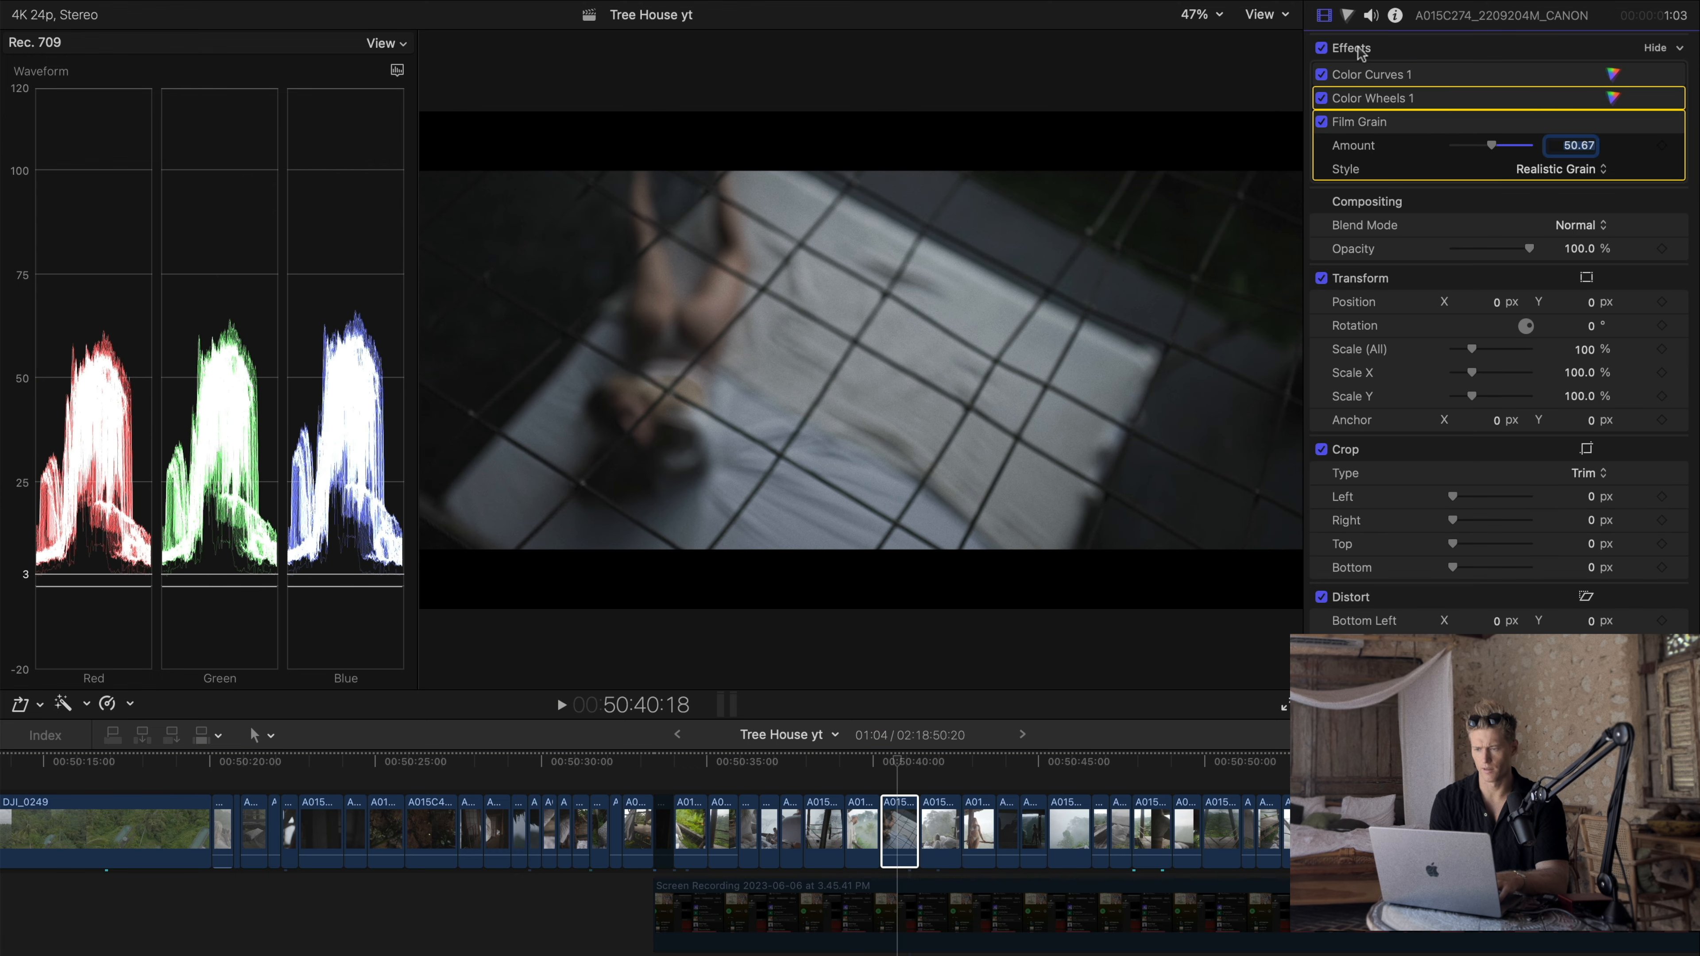
# Step: Compare the A015C274 clip with Color Curves 1 and Color Wheels 1 disabled, and re-enable both
pyautogui.click(1321, 74)
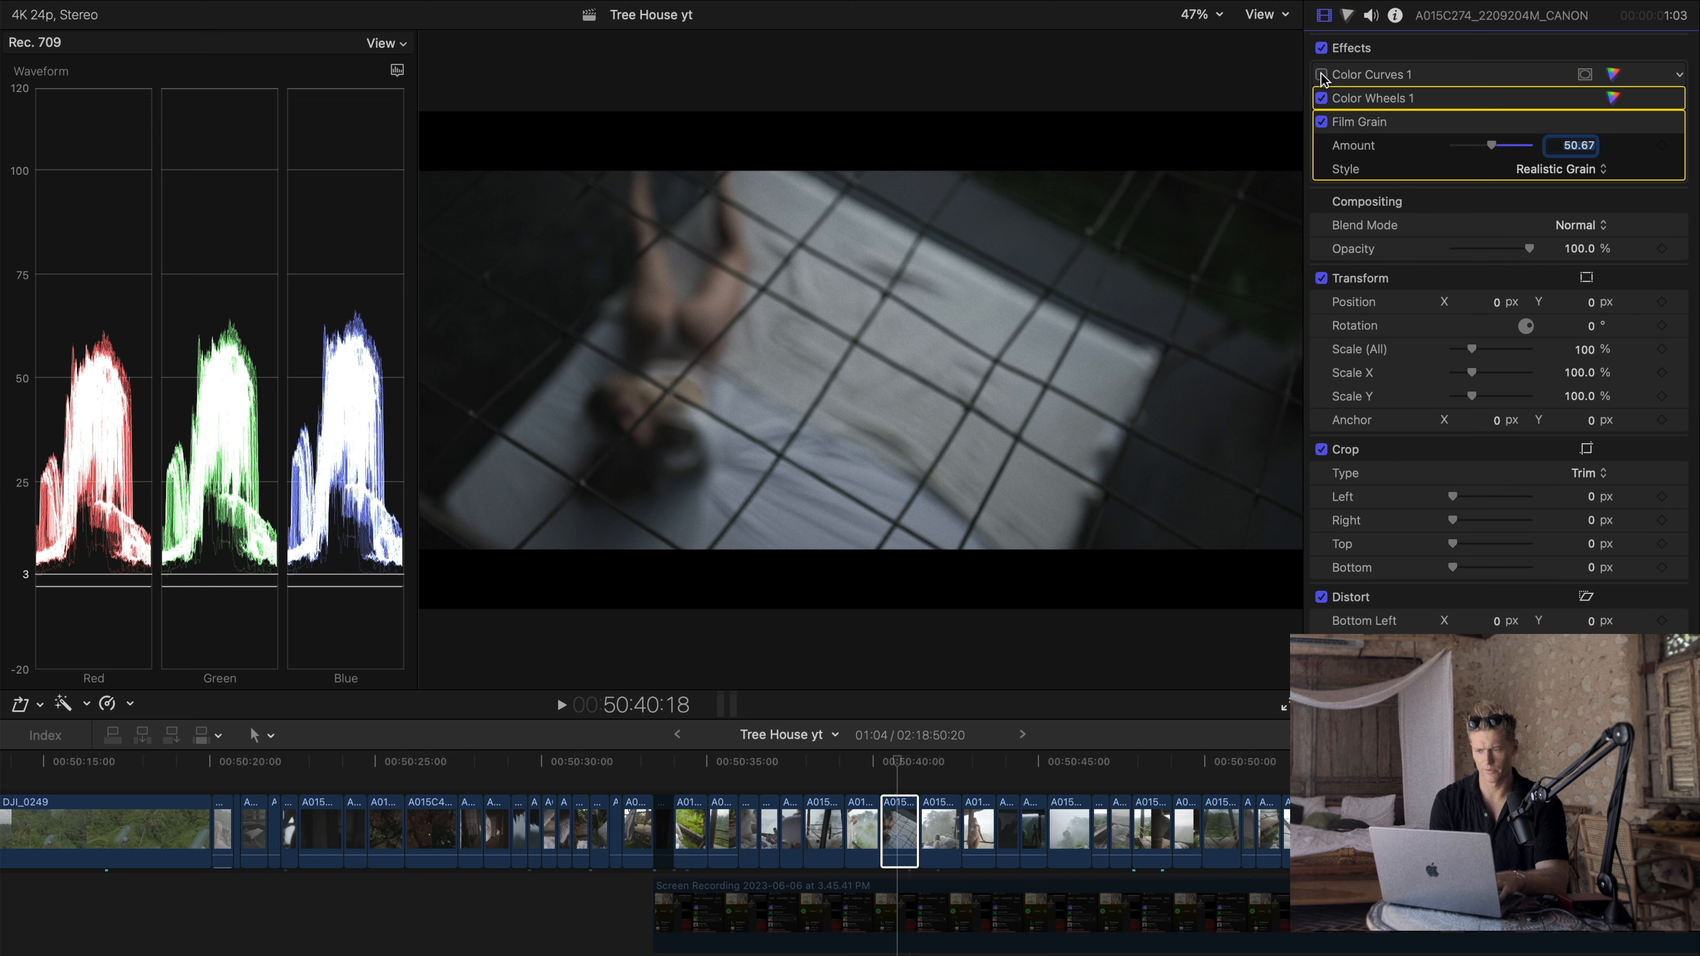
pyautogui.click(1321, 98)
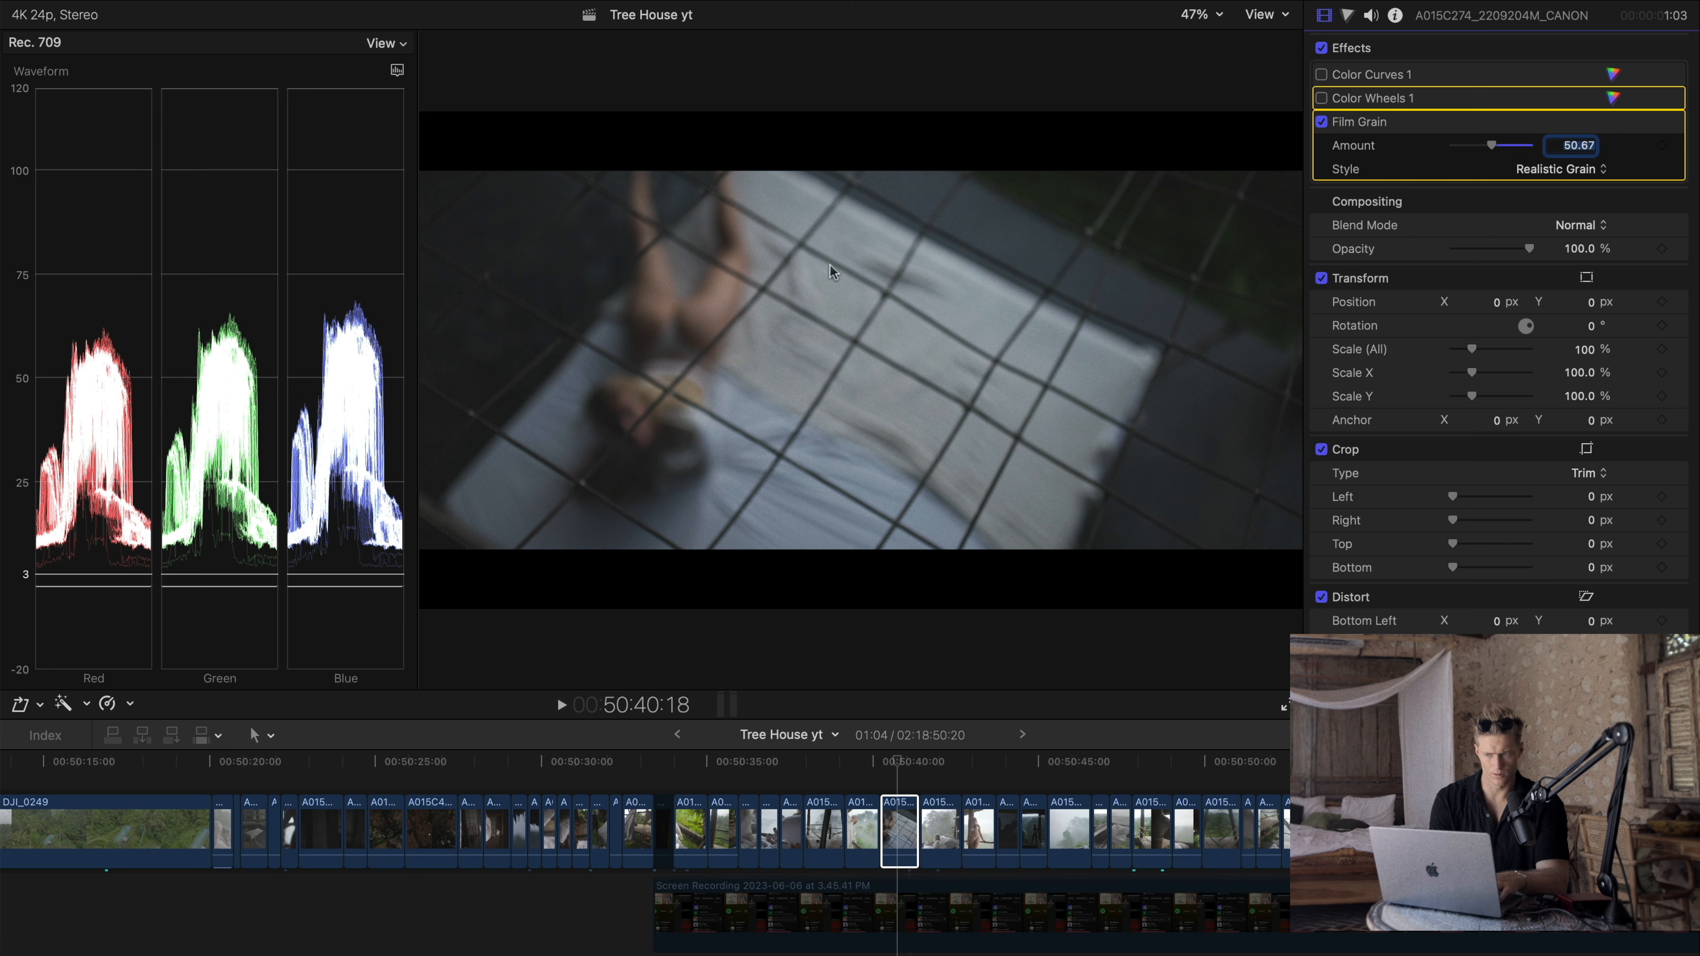
pyautogui.click(1322, 98)
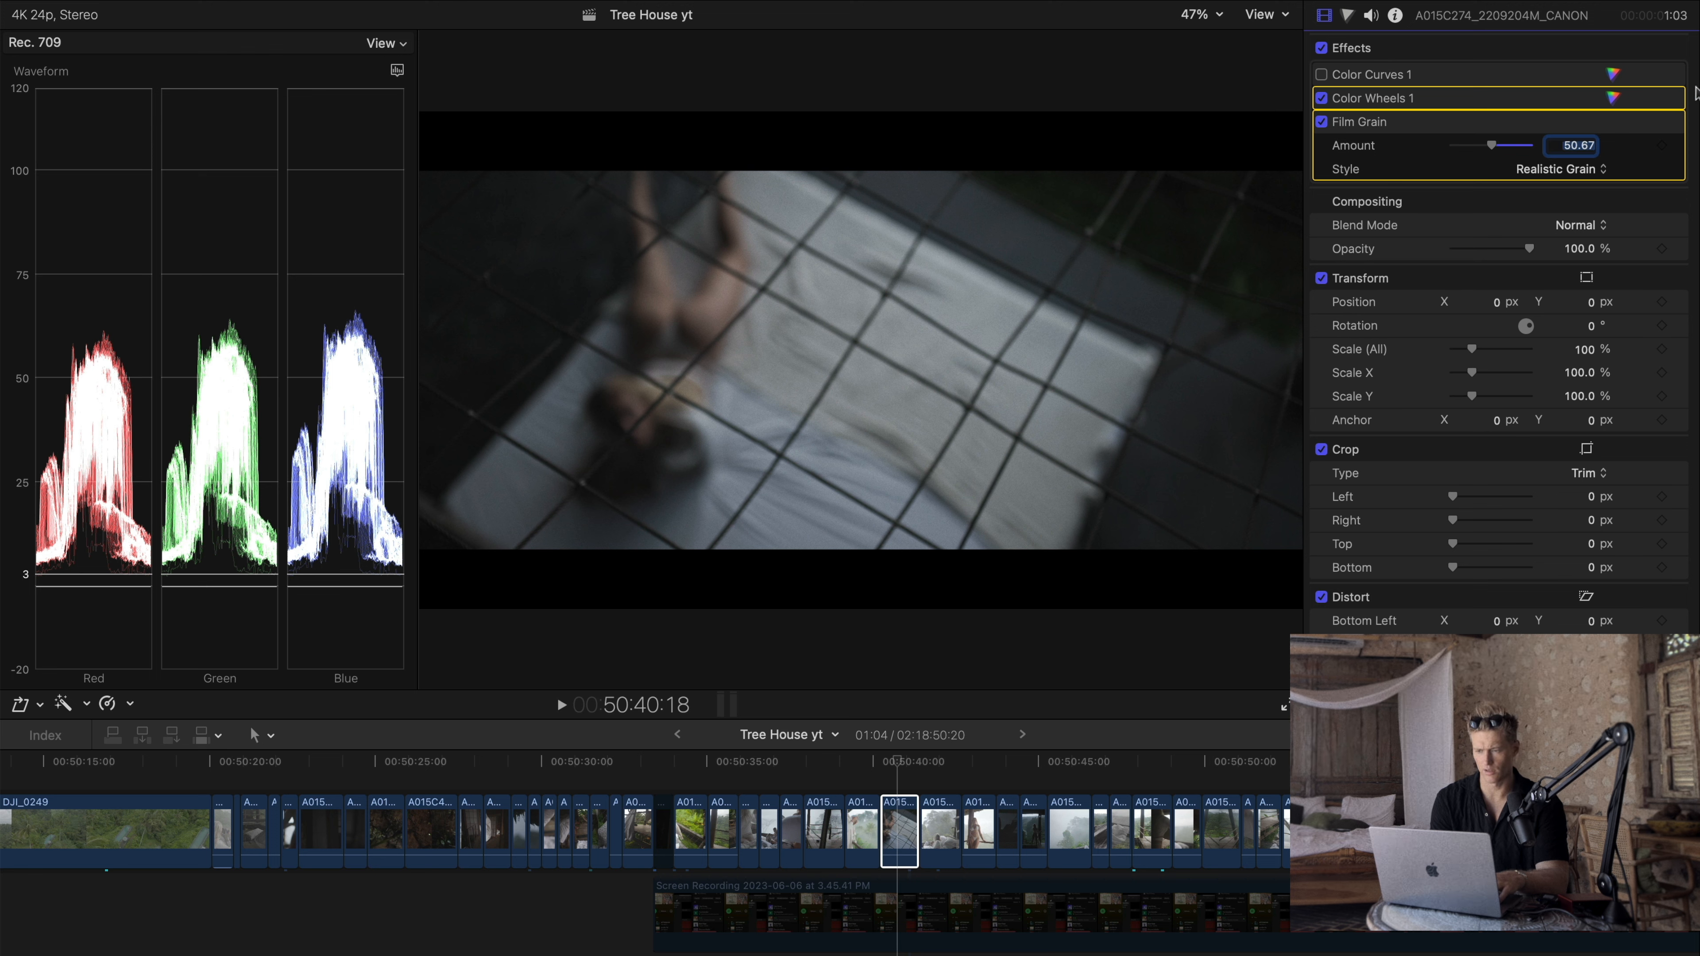
pyautogui.click(1321, 74)
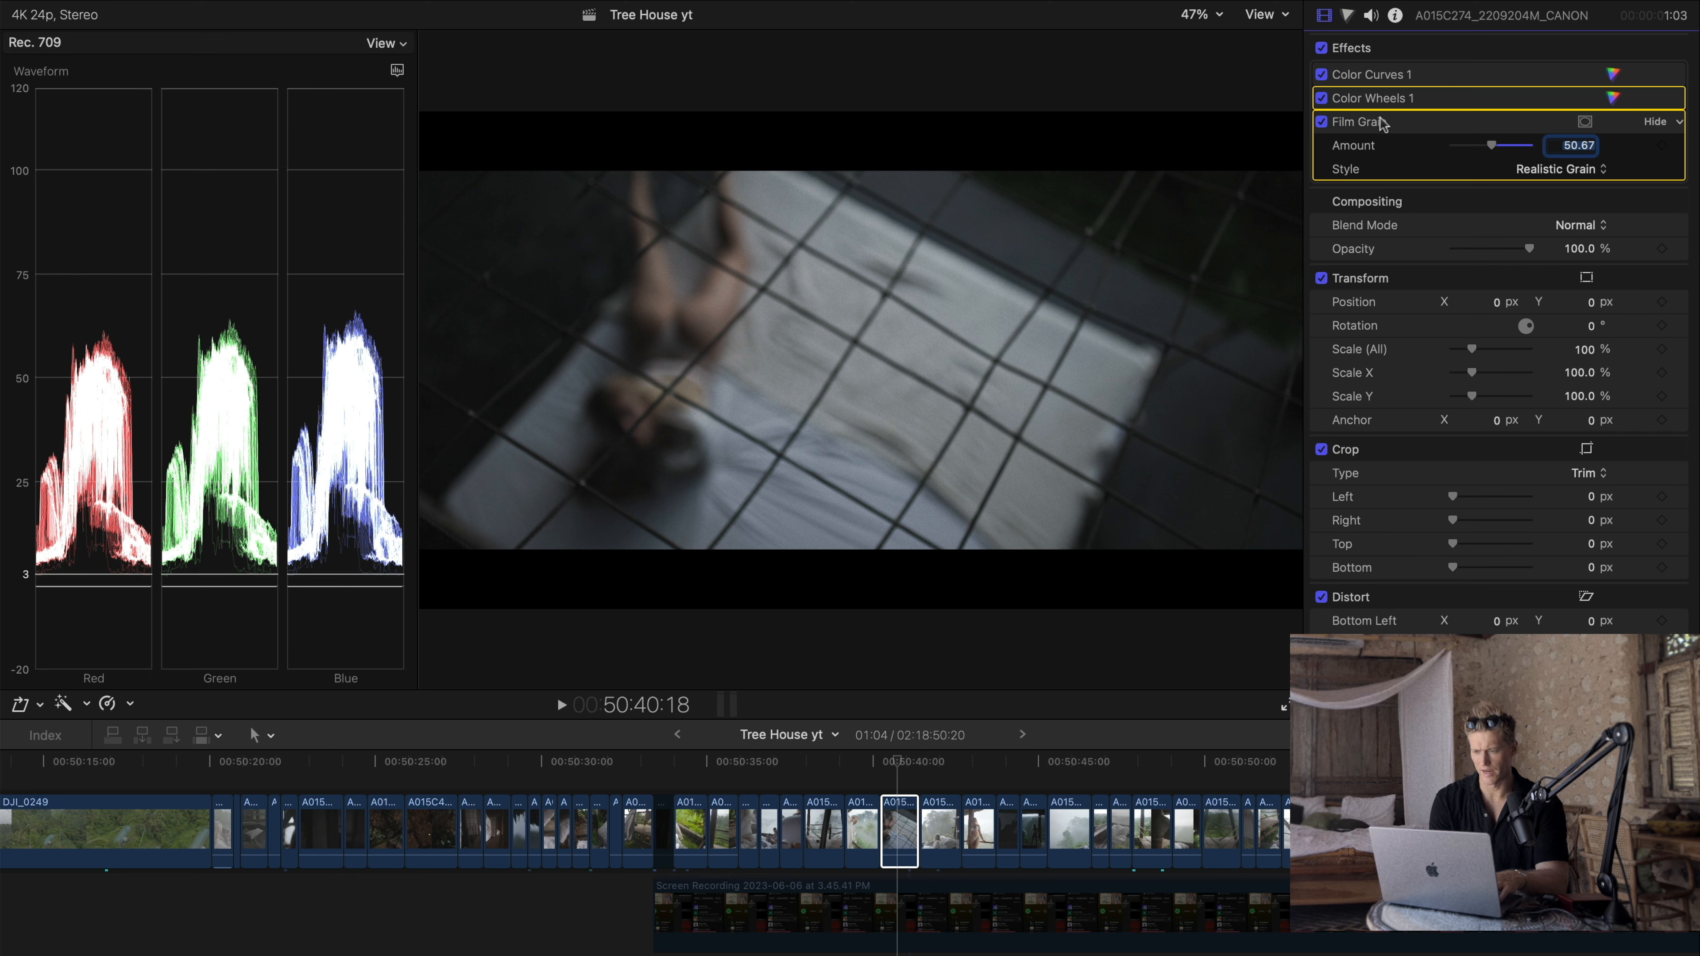
# Step: Try resetting the shadows brightness and adjusting the global brightness in Color Wheels 1 of the A015C274 clip, and undo both changes
pyautogui.doubleClick(1377, 99)
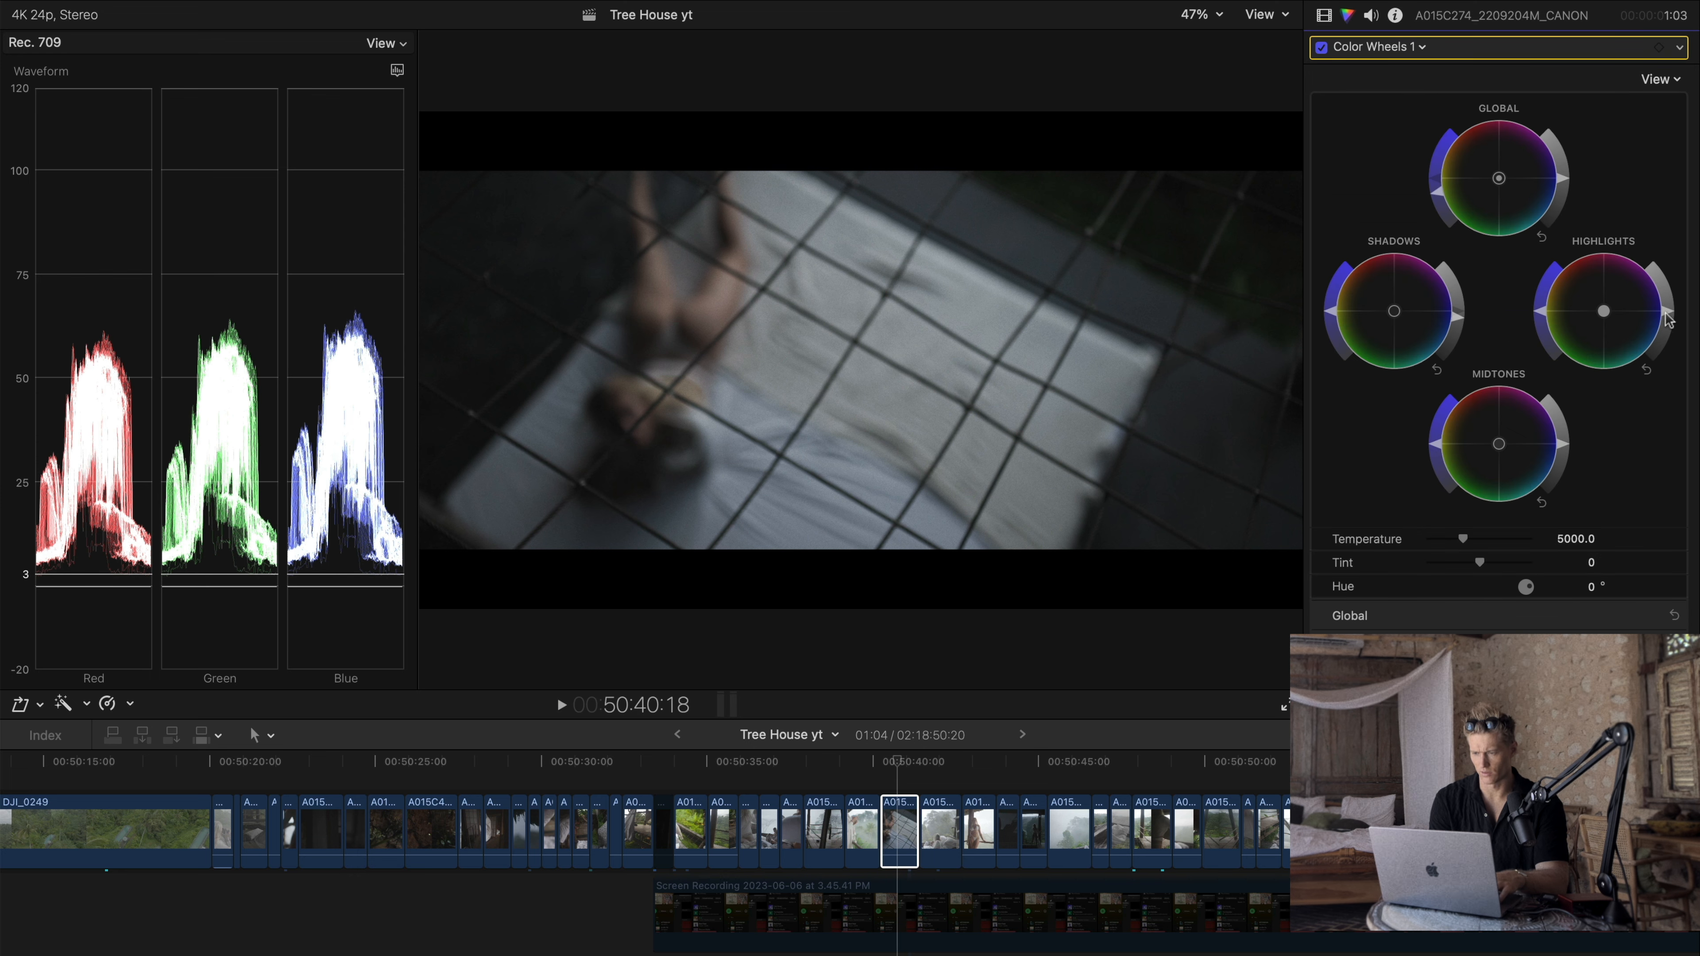
pyautogui.doubleClick(1457, 315)
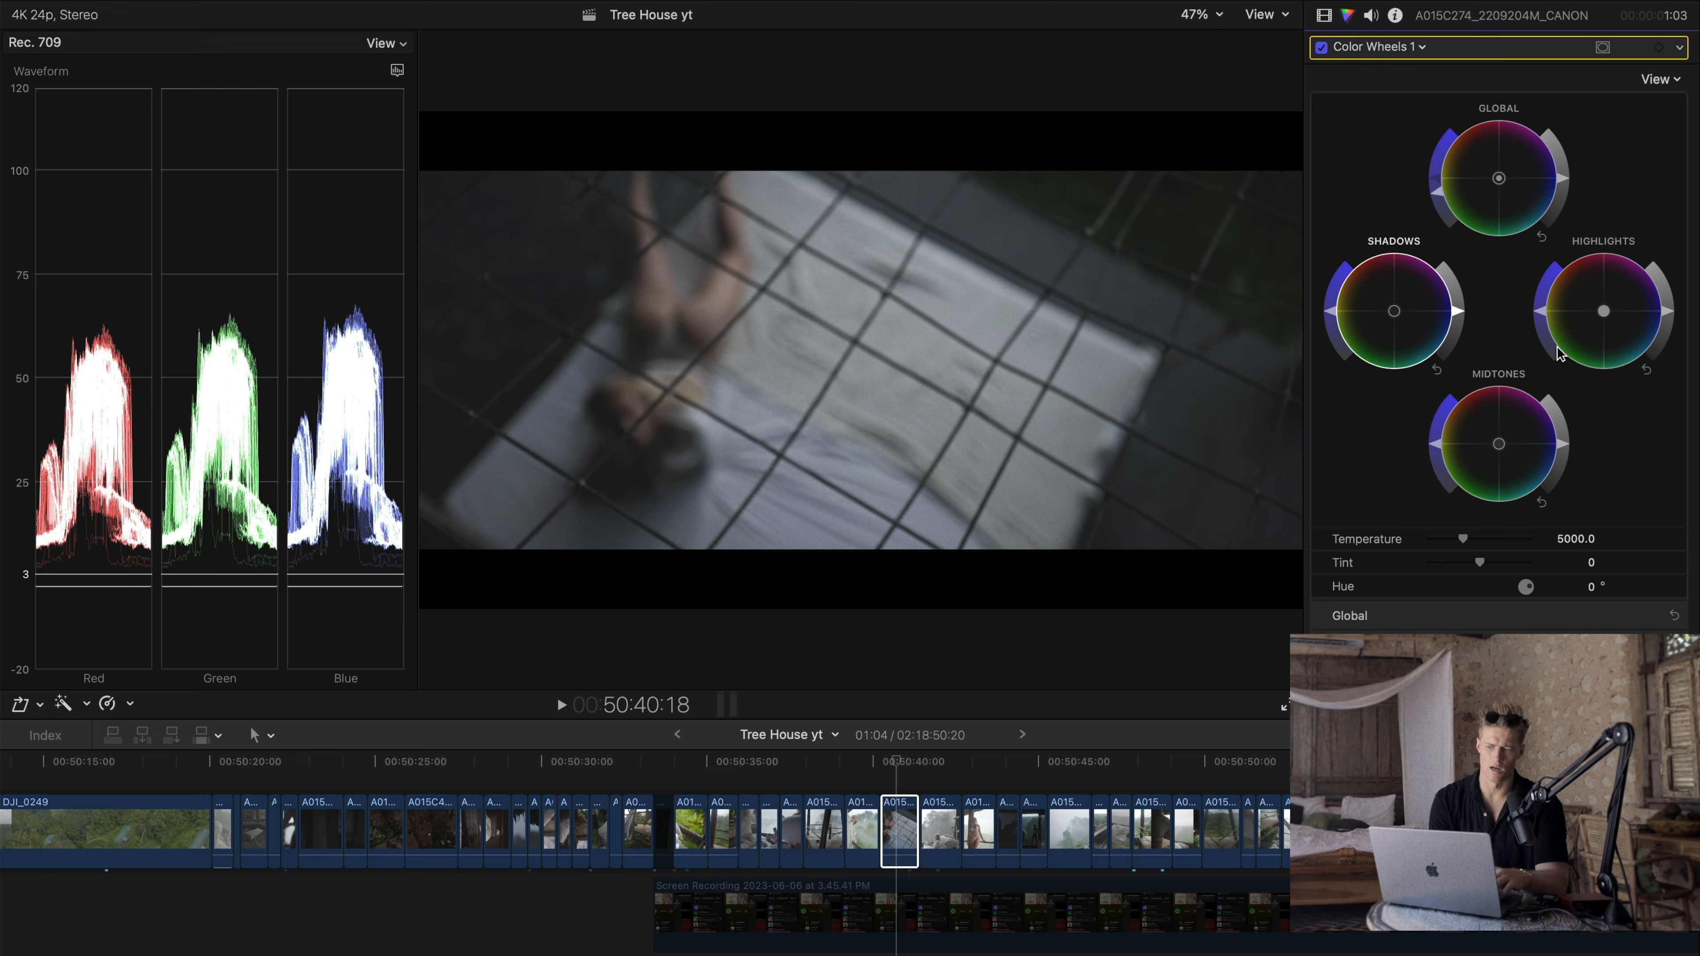
pyautogui.moveTo(1560, 177); pyautogui.dragTo(1560, 187)
pyautogui.press('super+z')
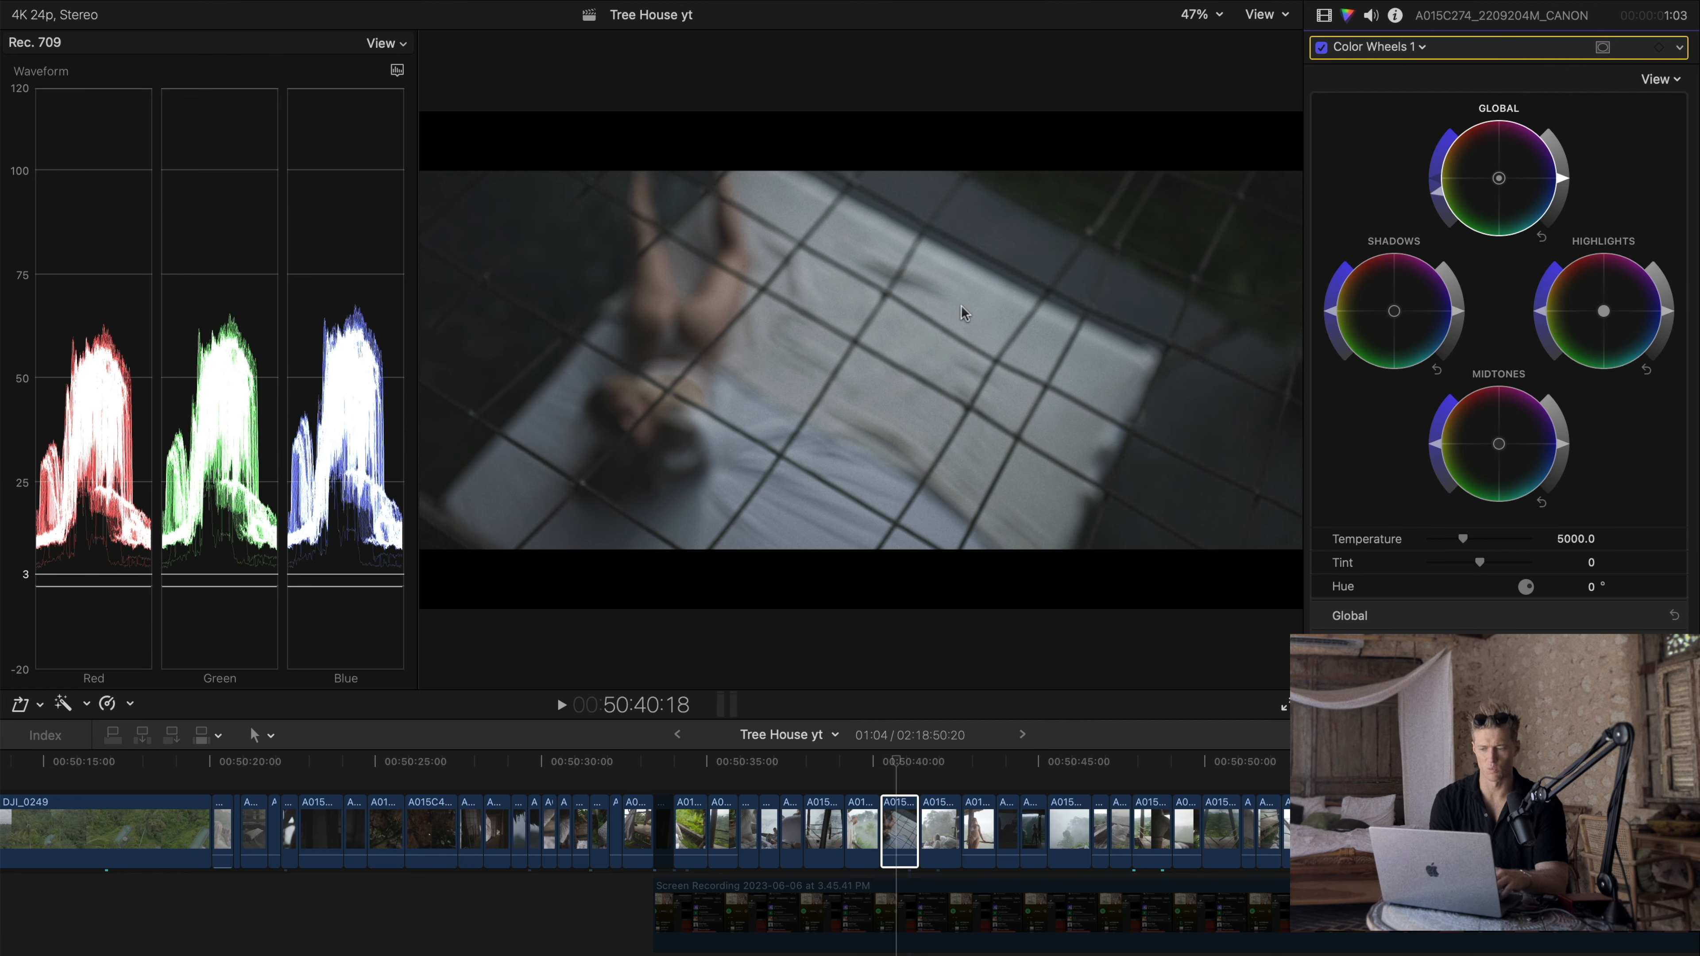
pyautogui.press('super+z')
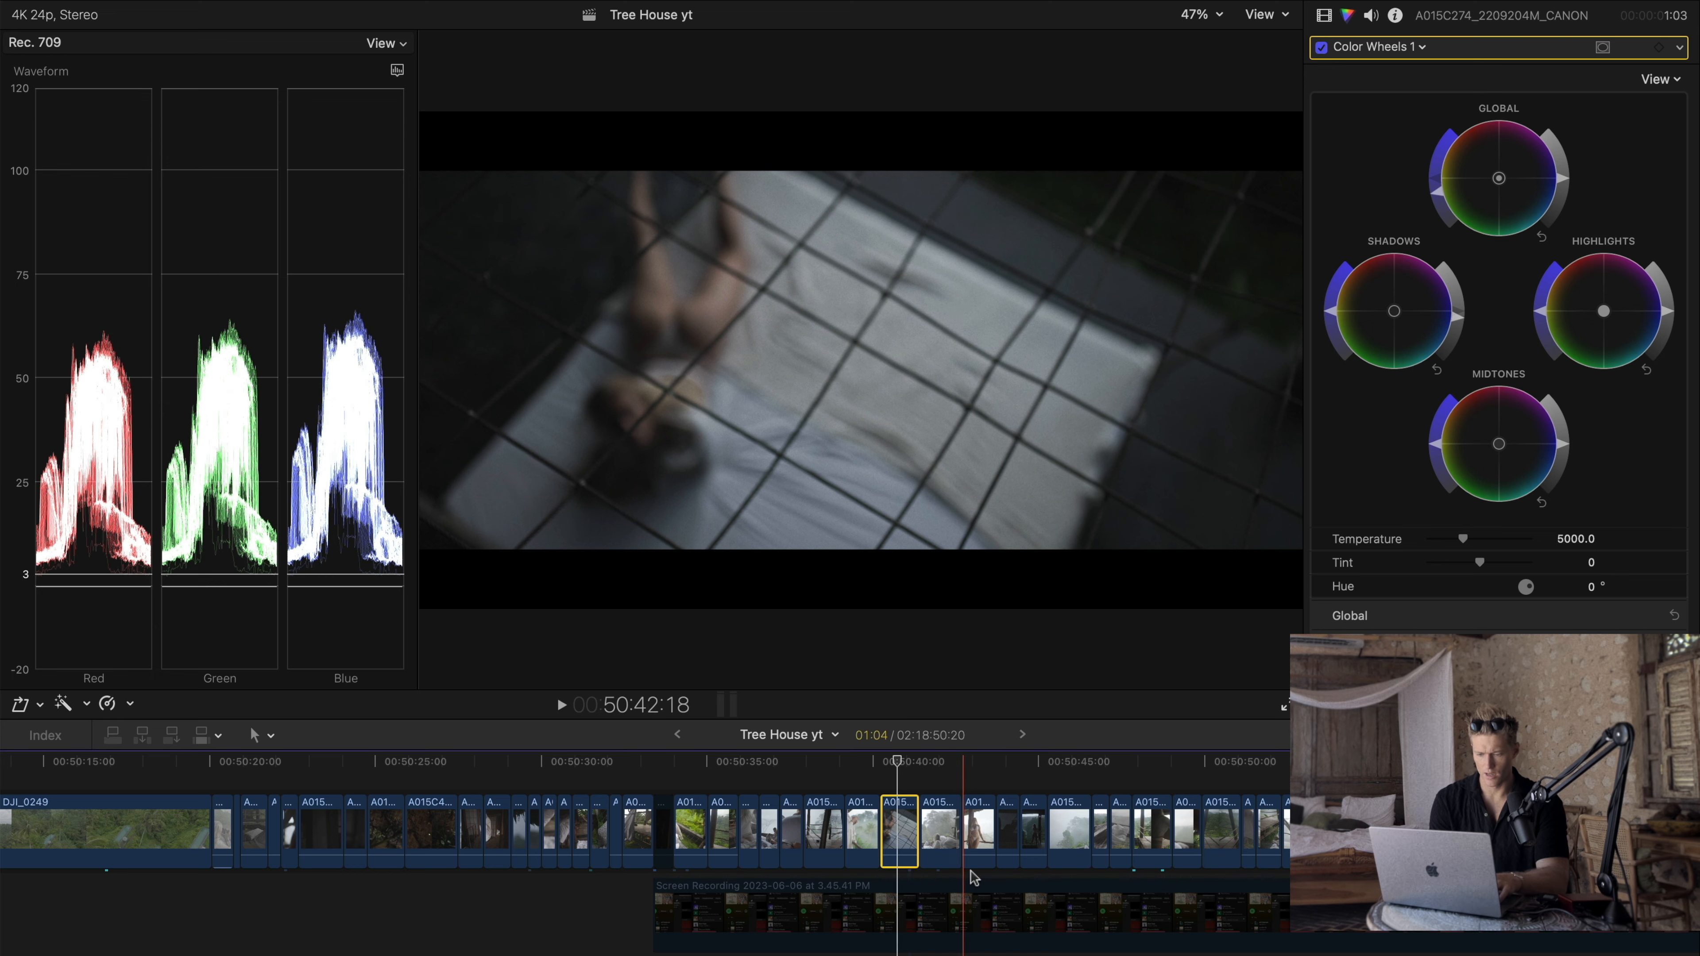
# Step: Select the A015C413 clip and check its camera LUT choices, keeping Canon Log
pyautogui.click(951, 821)
pyautogui.click(1373, 16)
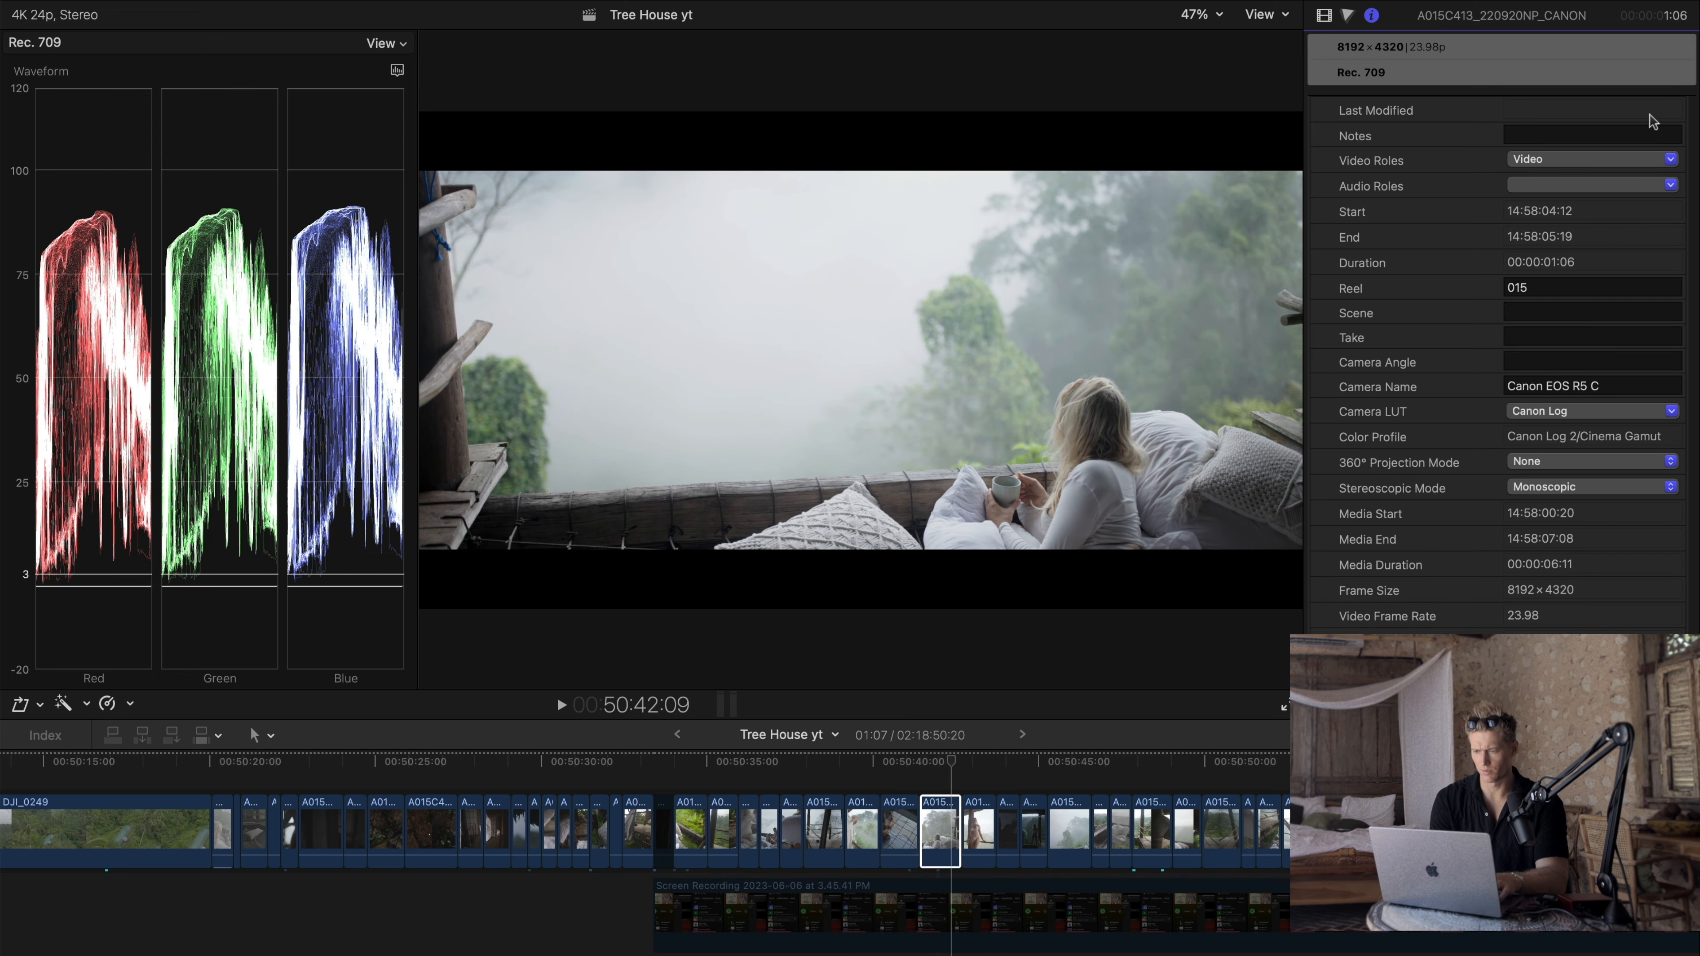
pyautogui.click(1633, 415)
pyautogui.click(1606, 603)
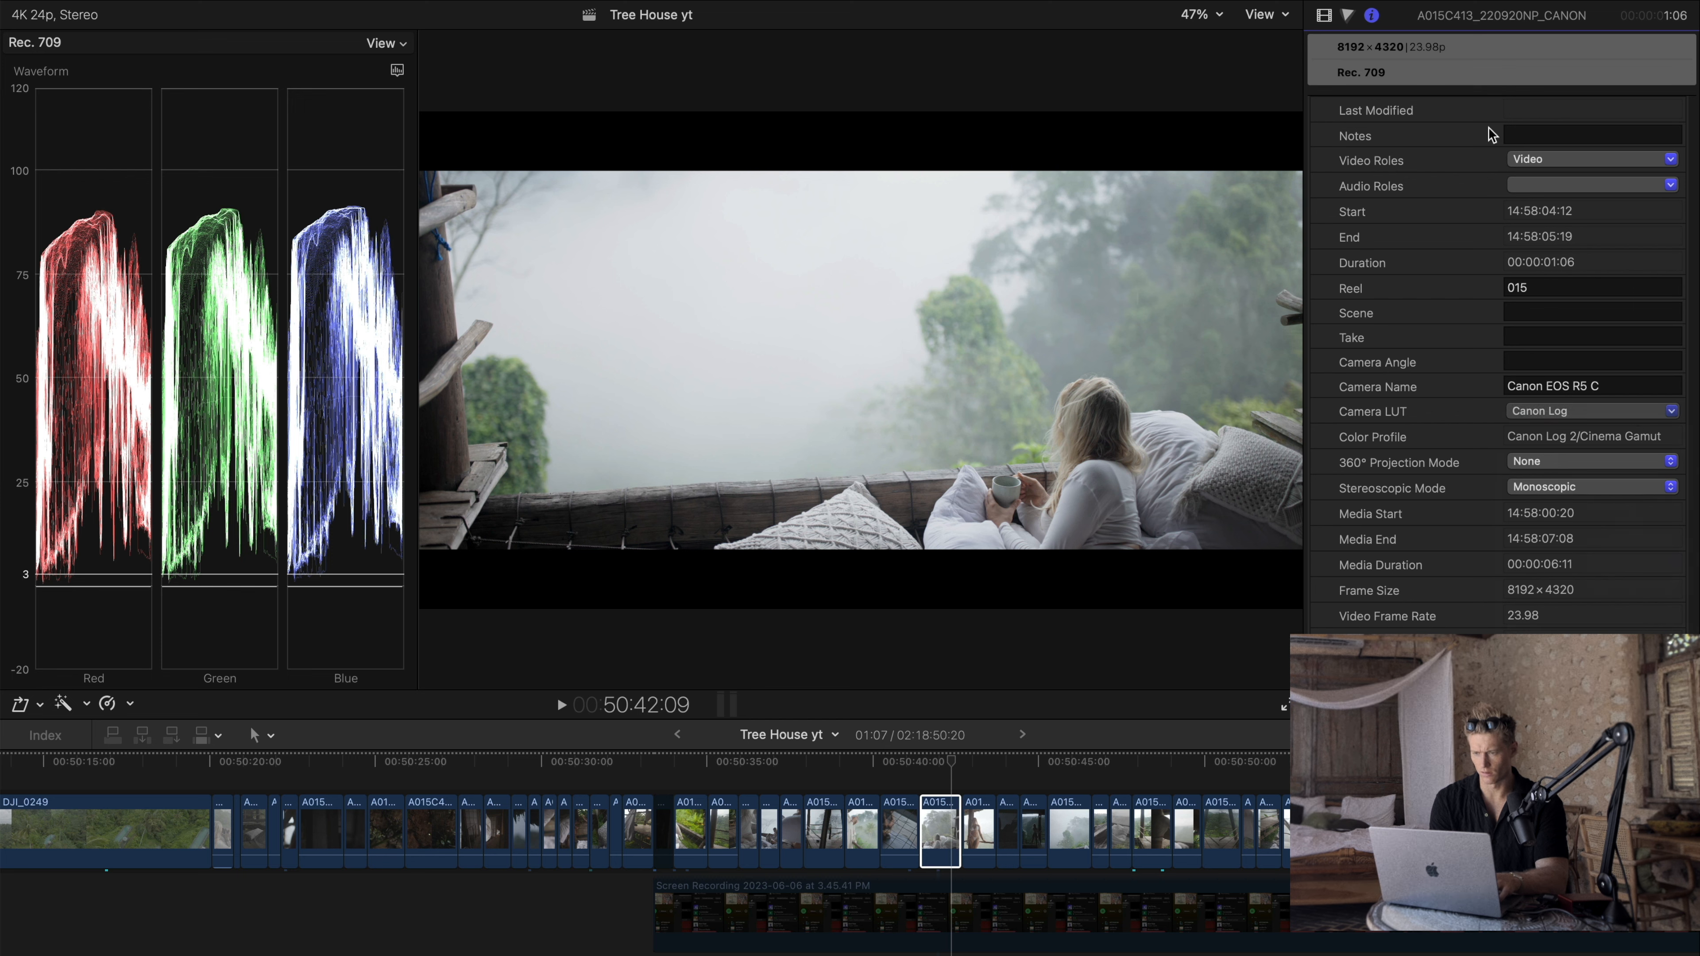
# Step: Review the A015C413 clip's effects and the available Custom LUT choices, keeping ARRI_LogC2Video_709_V2
pyautogui.click(1322, 17)
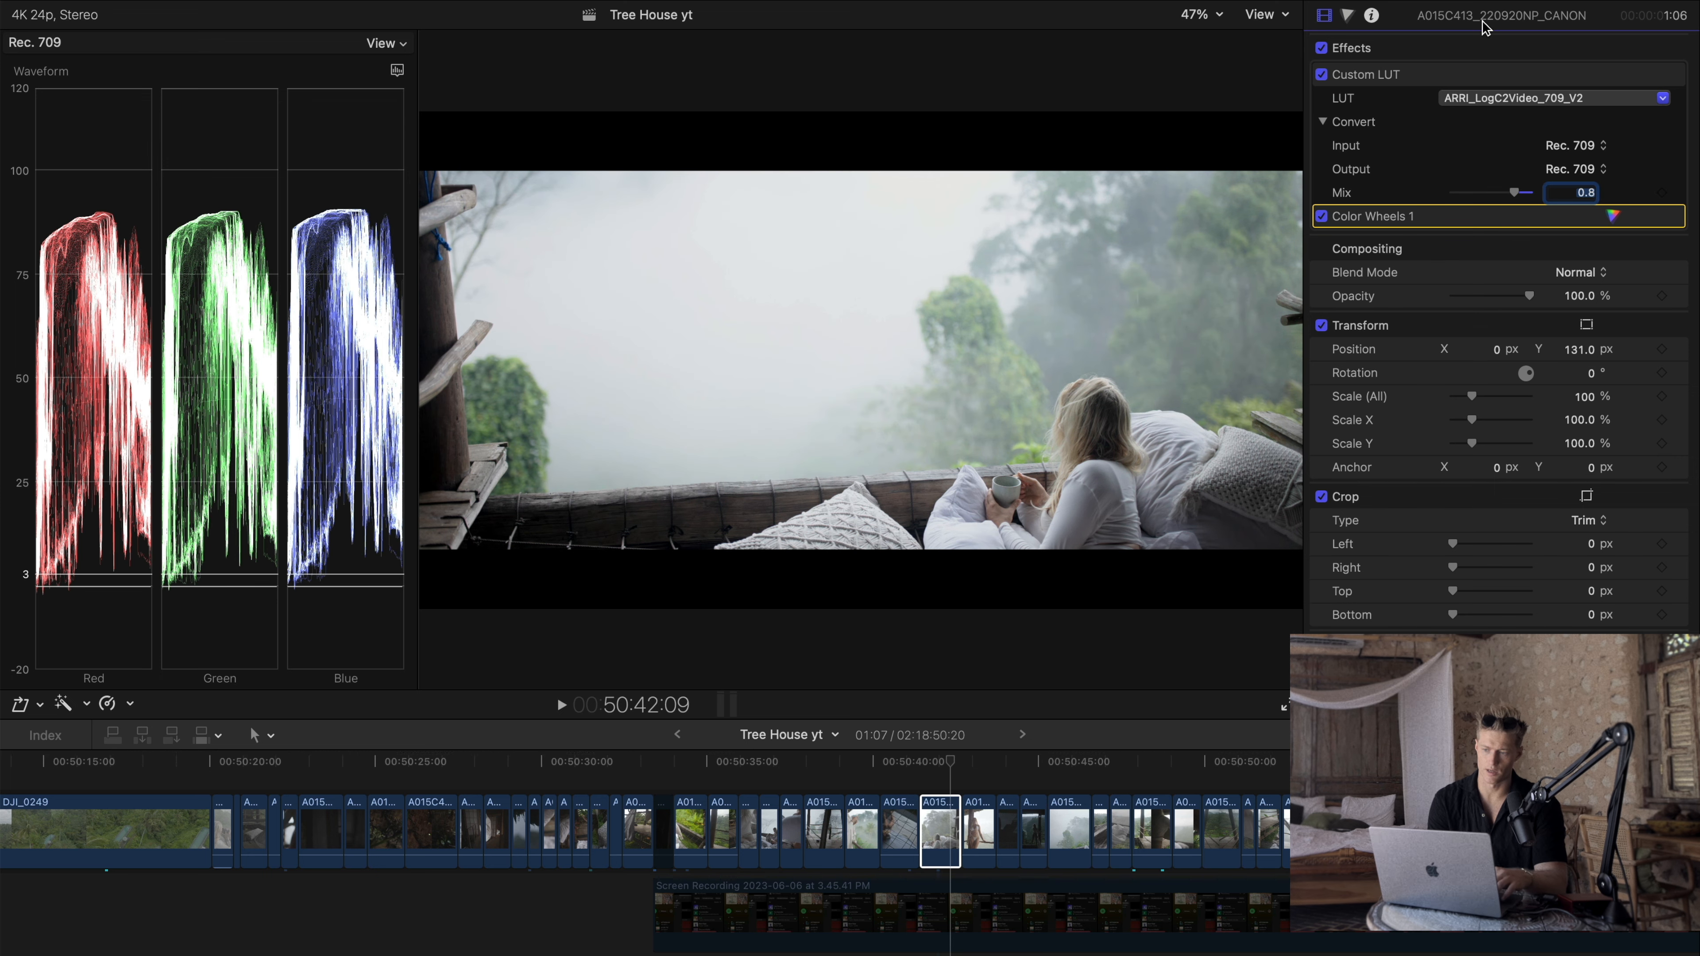
pyautogui.click(1539, 99)
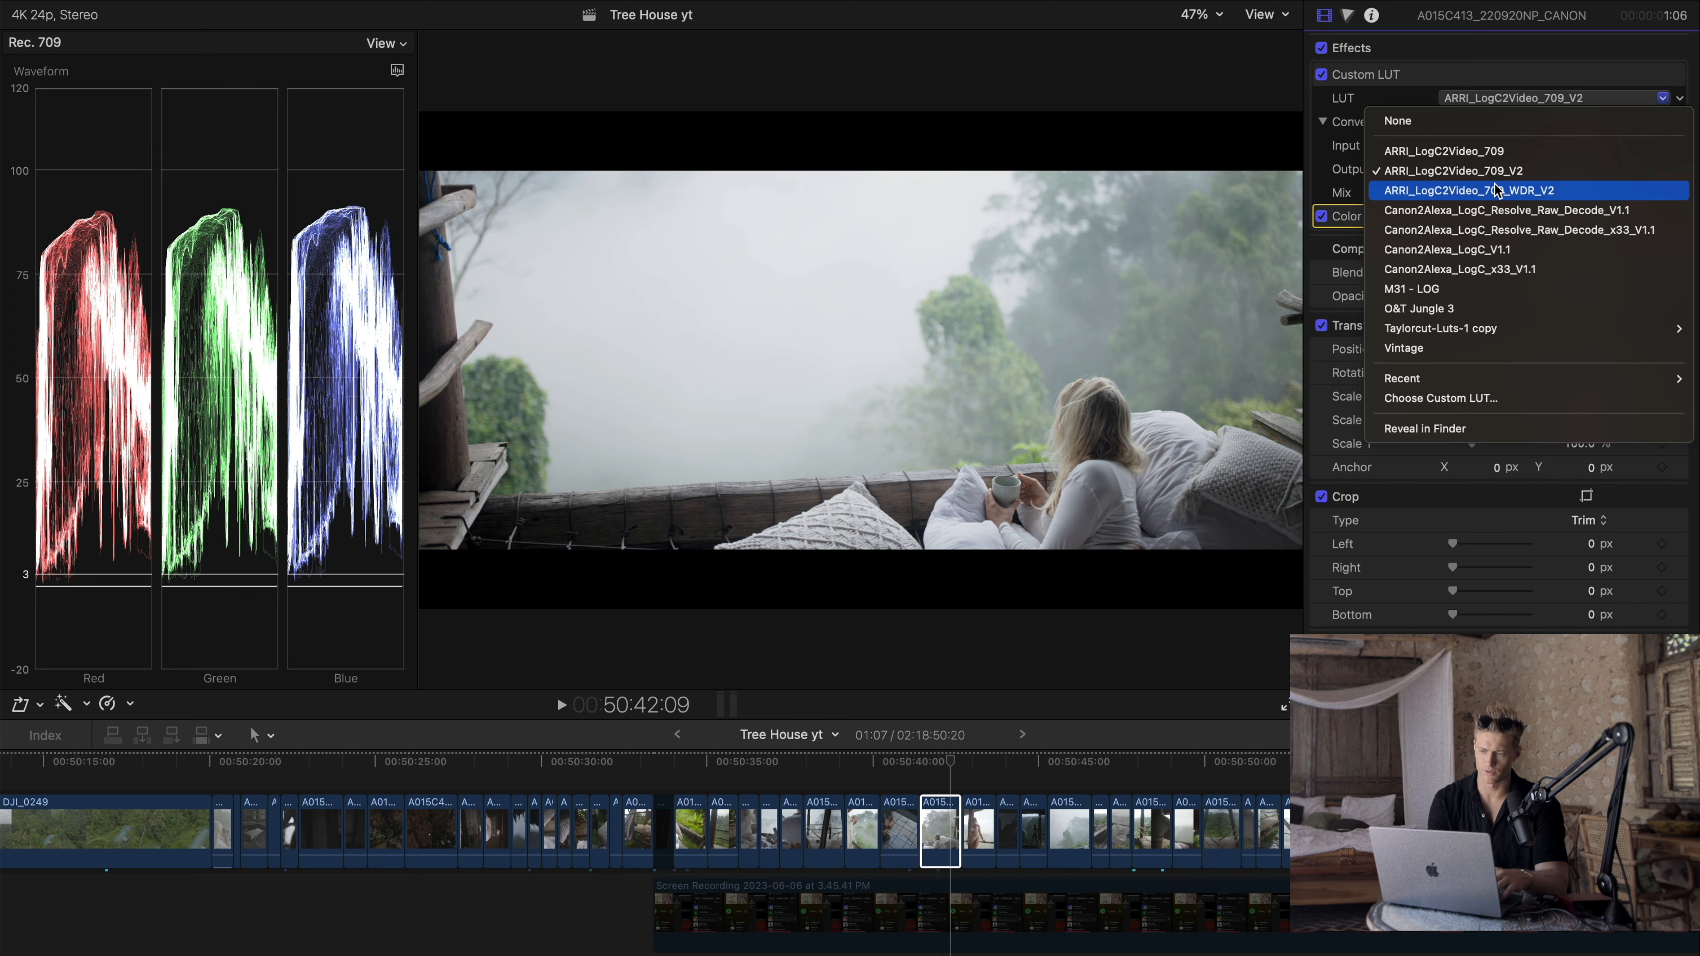
pyautogui.click(1458, 40)
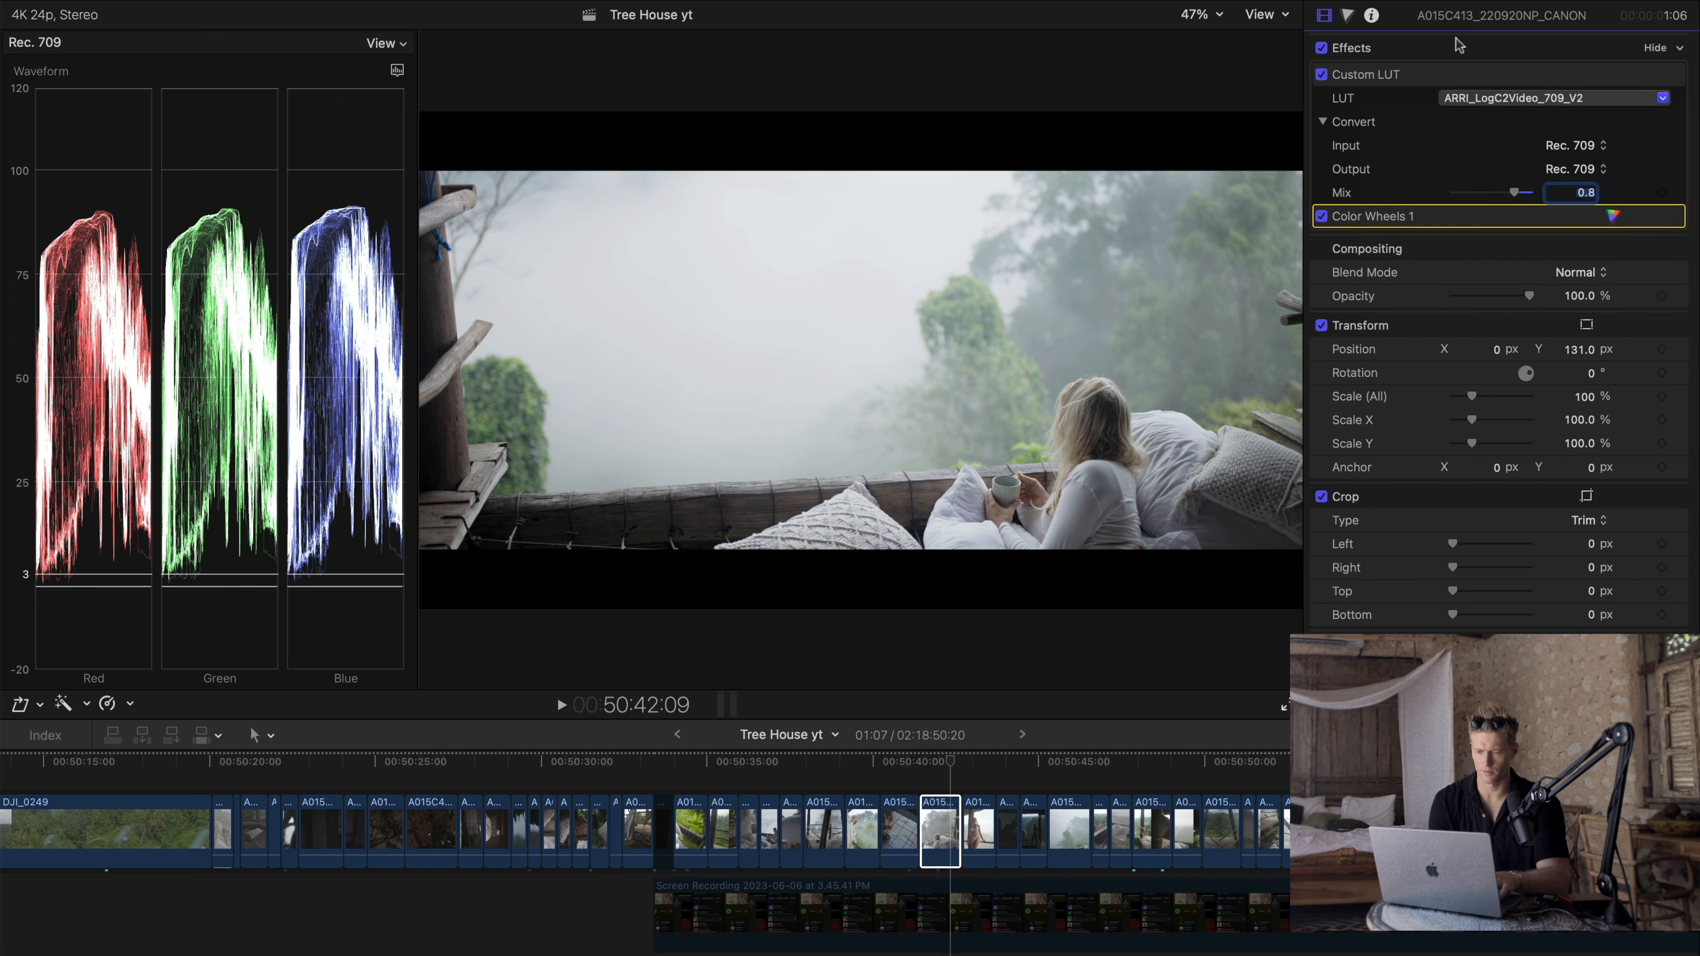
# Step: Select the A015C534 clip and compare it with all its effects off and on
pyautogui.click(969, 764)
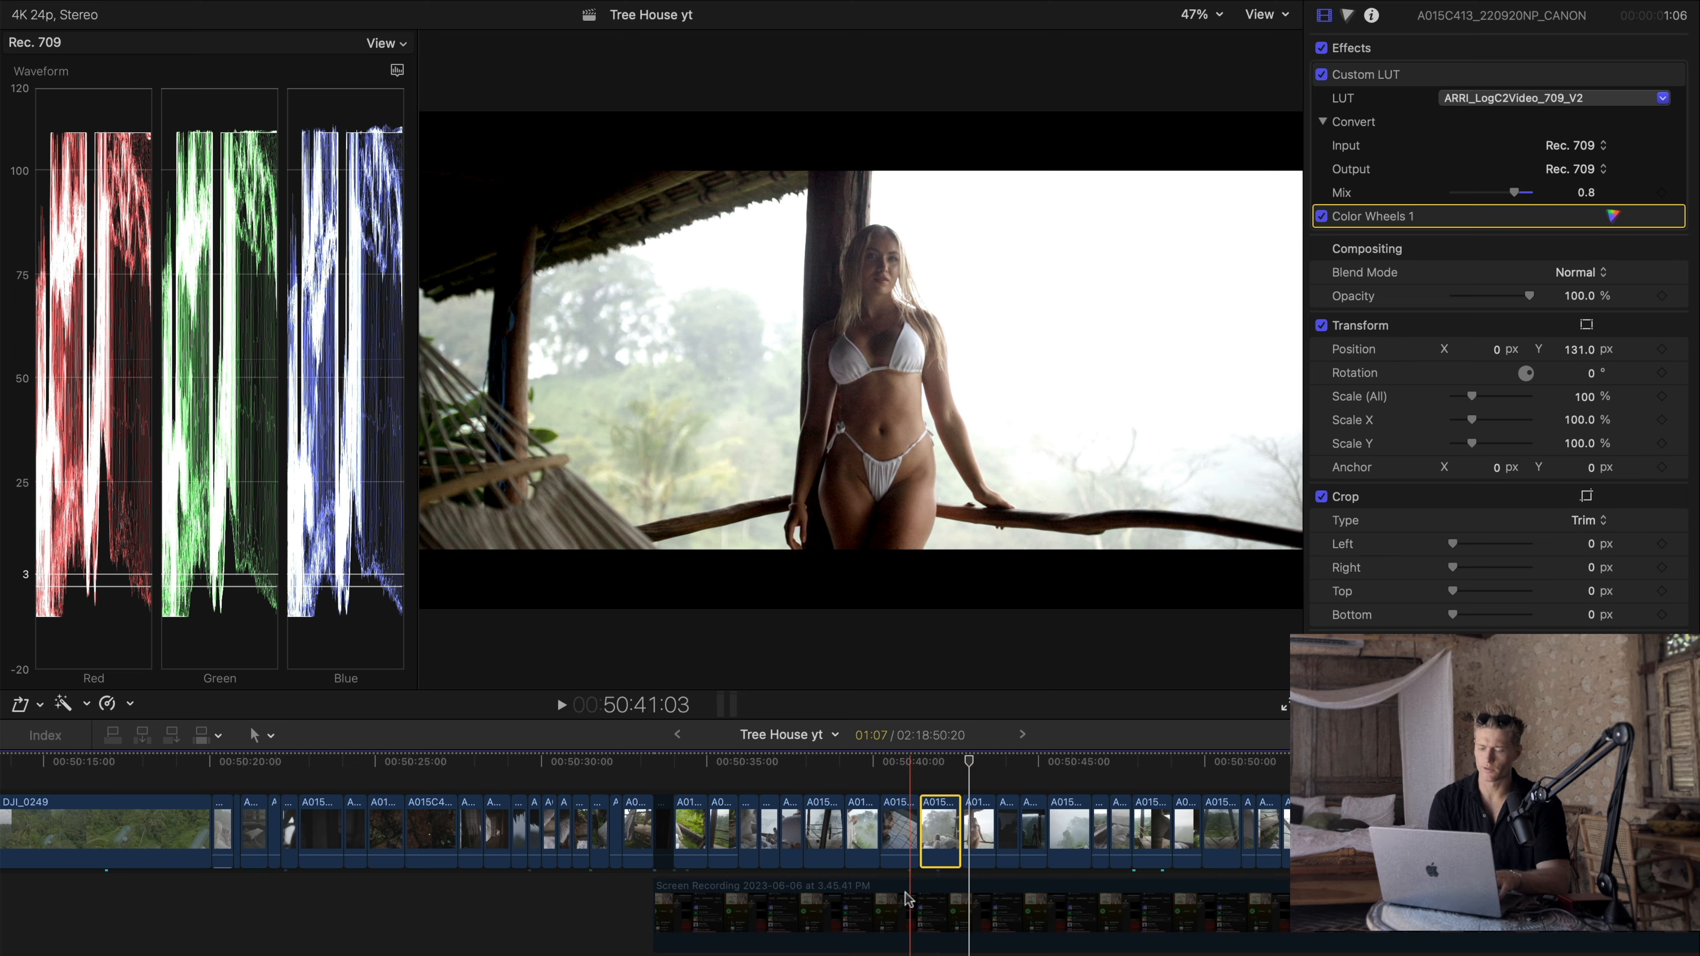
pyautogui.click(970, 840)
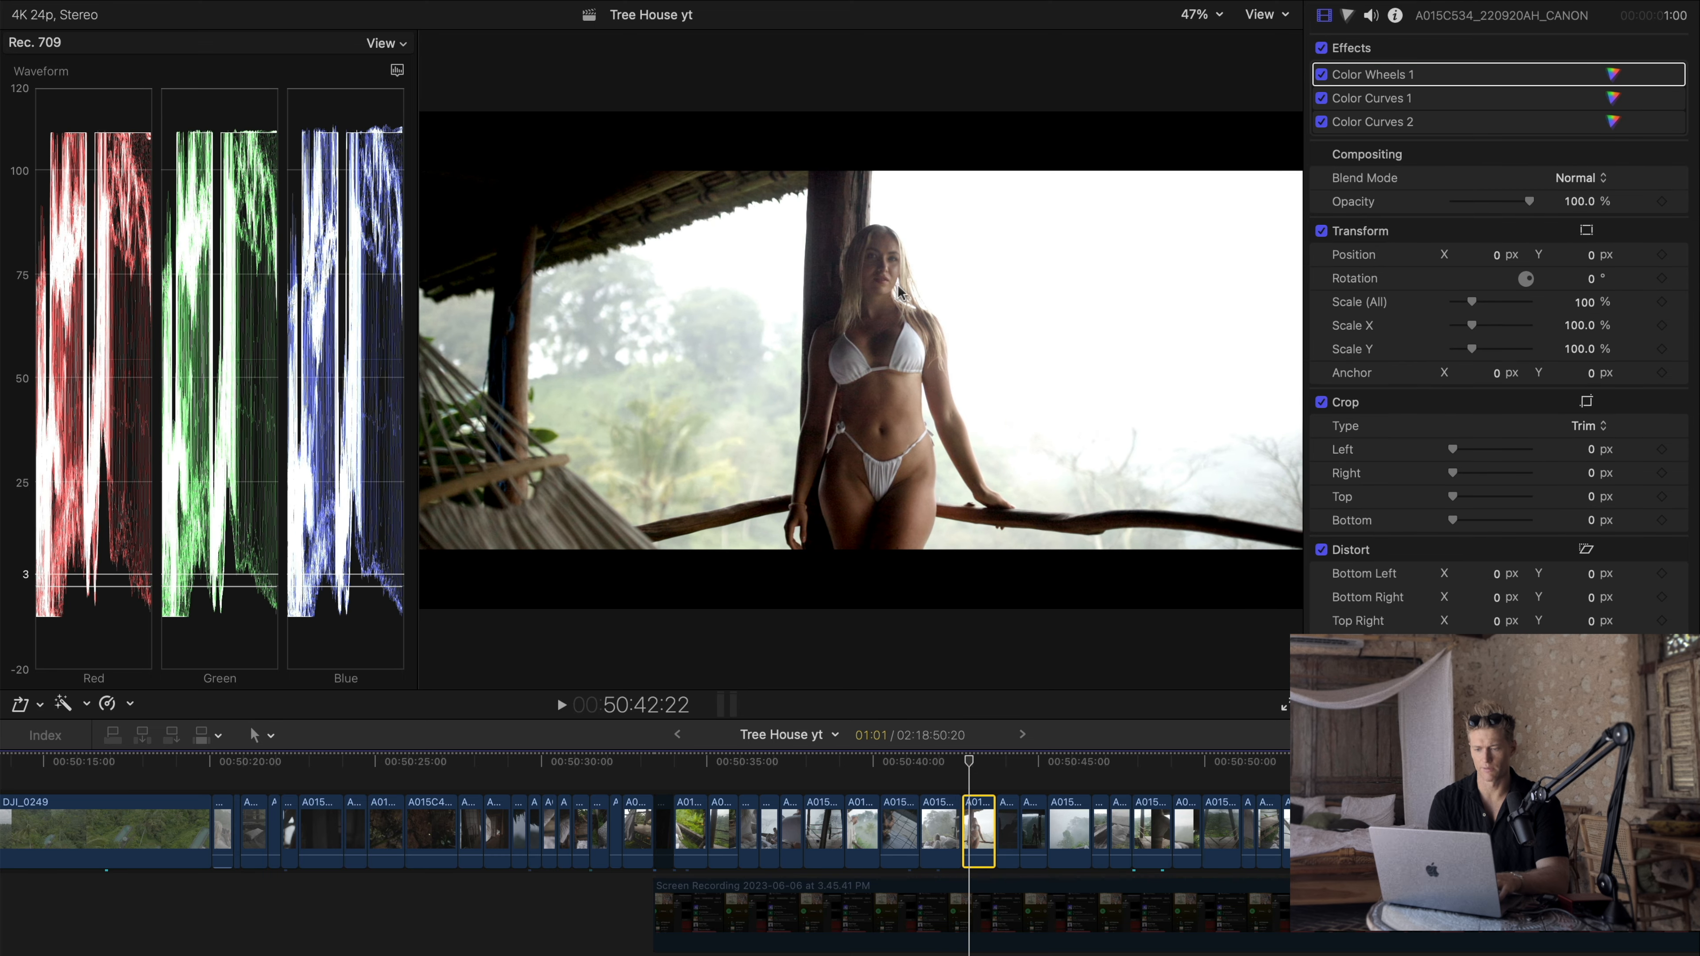
pyautogui.click(1321, 48)
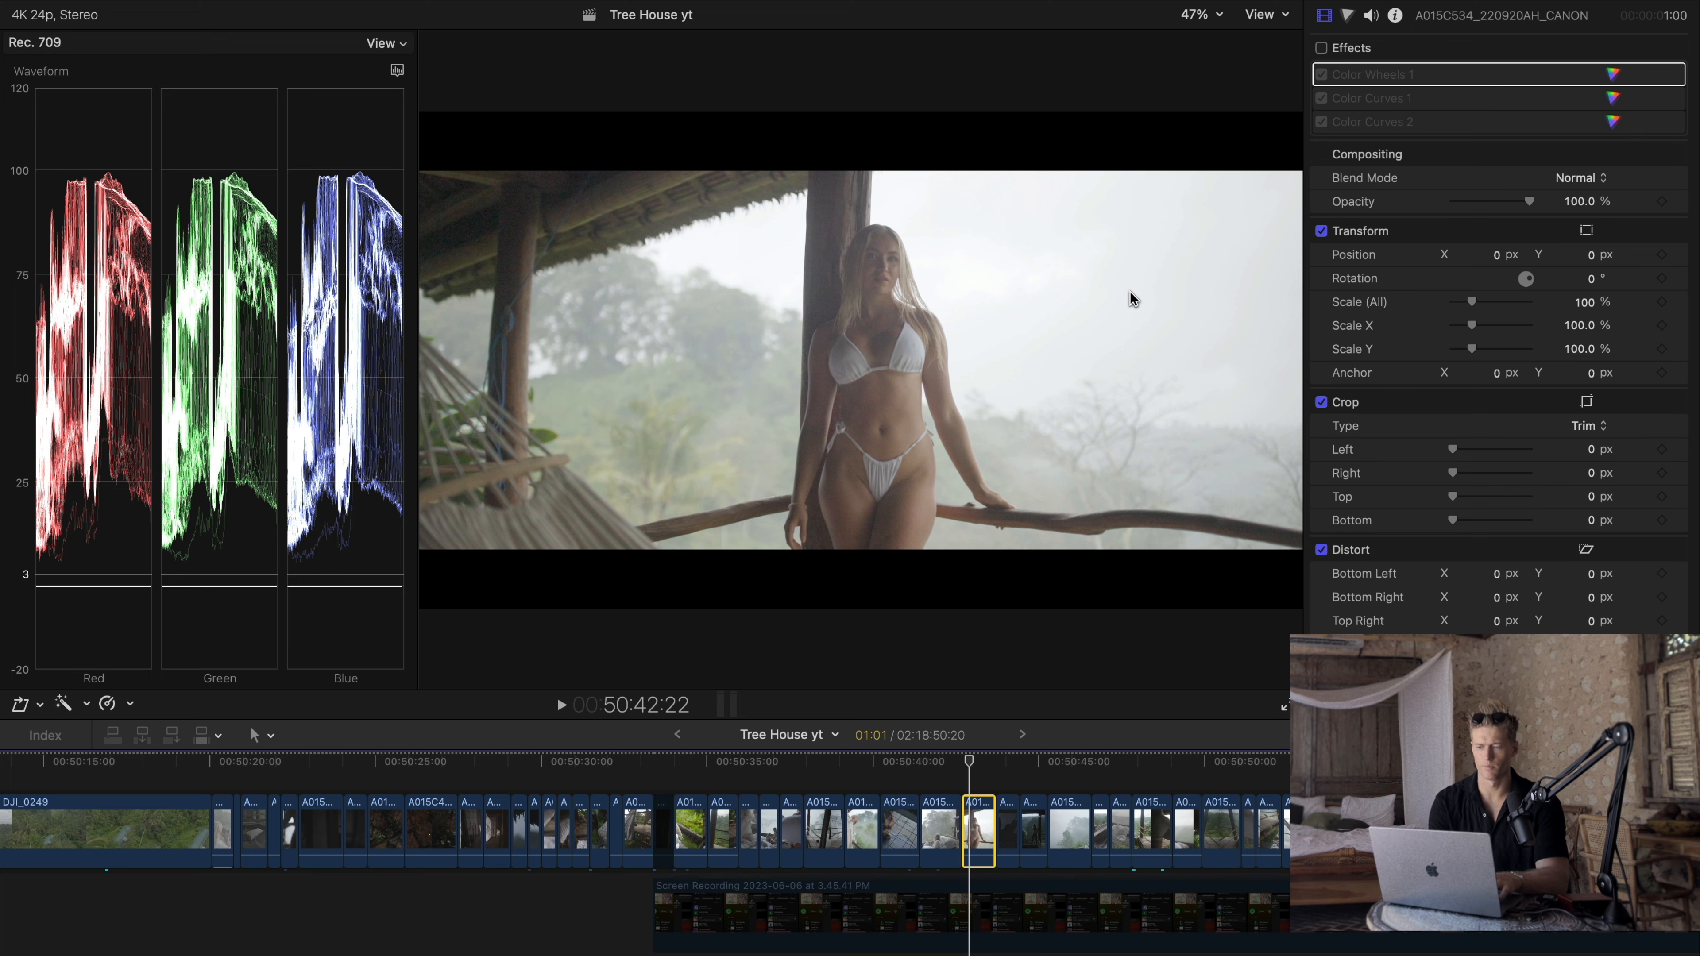
pyautogui.click(1321, 48)
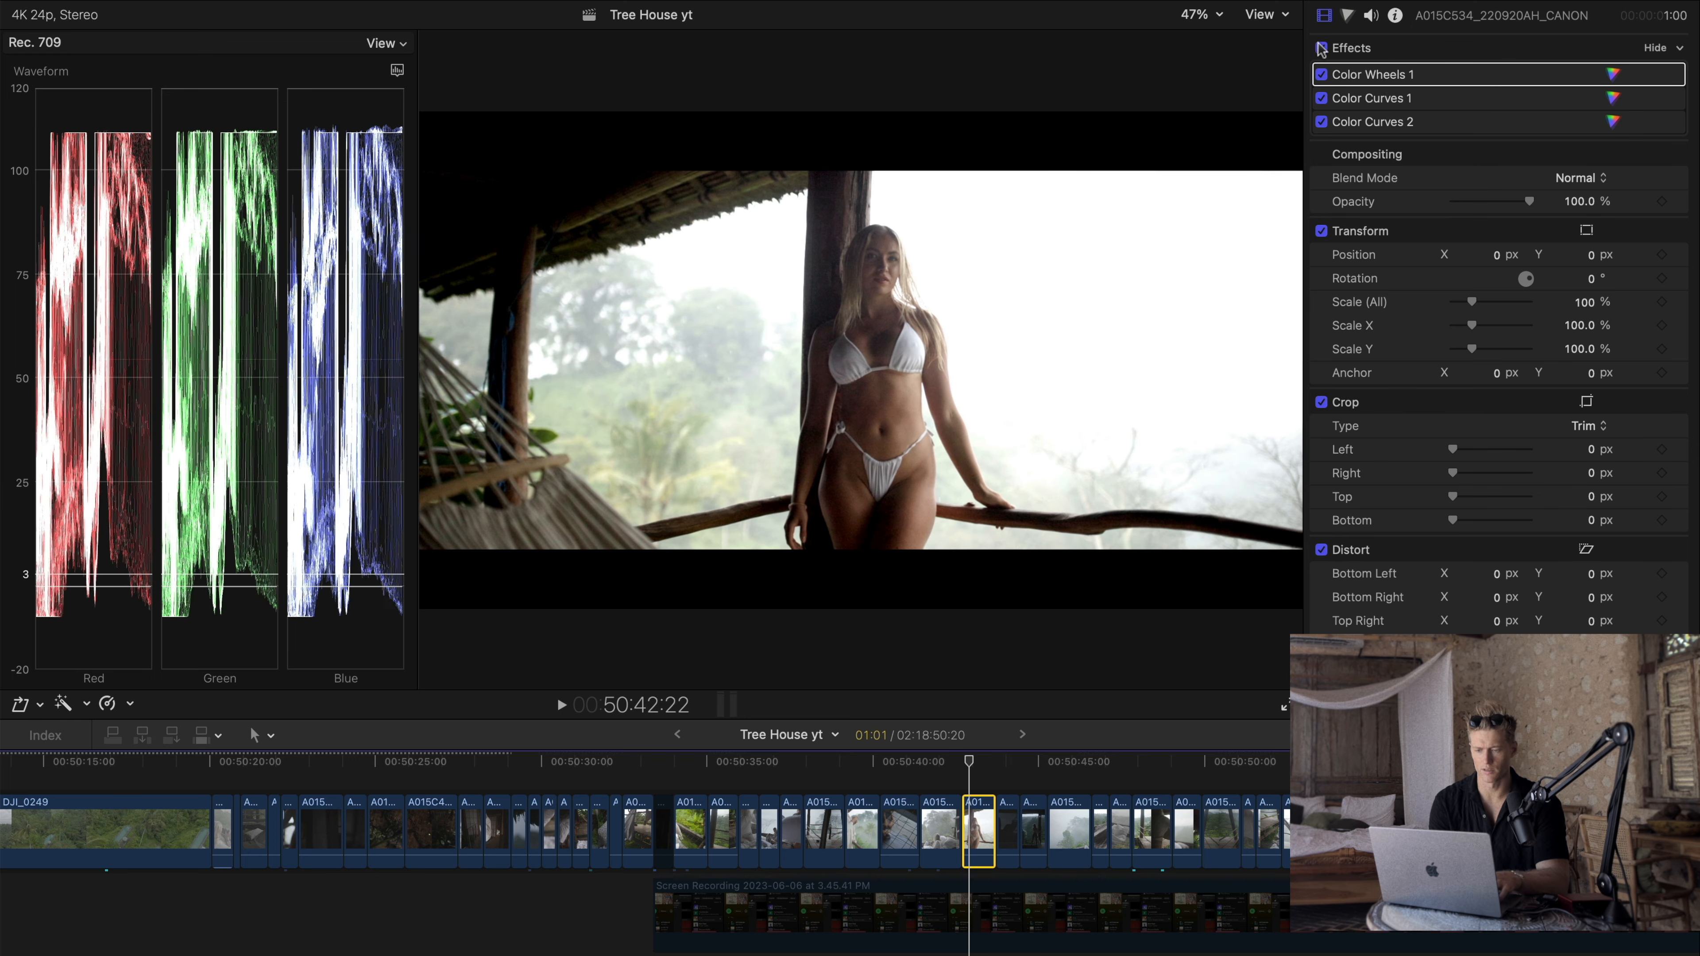
# Step: Review the settings of Color Wheels 1, Color Curves 1 and Color Curves 2 on the A015C534 clip
pyautogui.doubleClick(1385, 79)
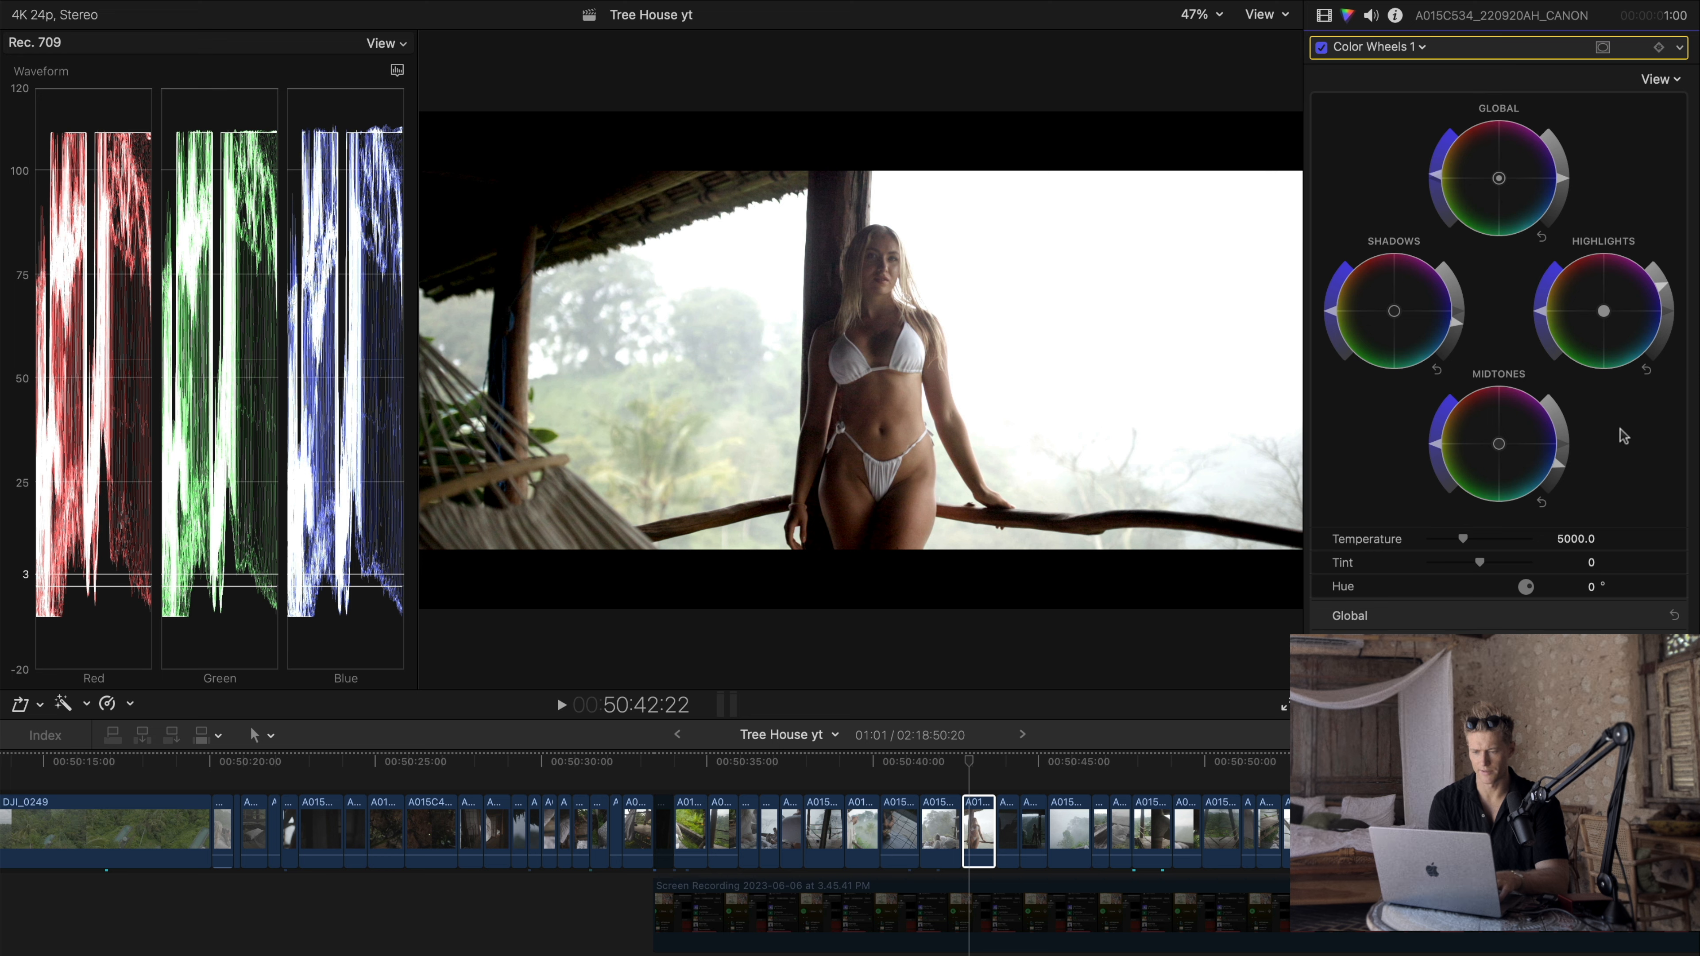
pyautogui.click(1410, 48)
pyautogui.click(1379, 111)
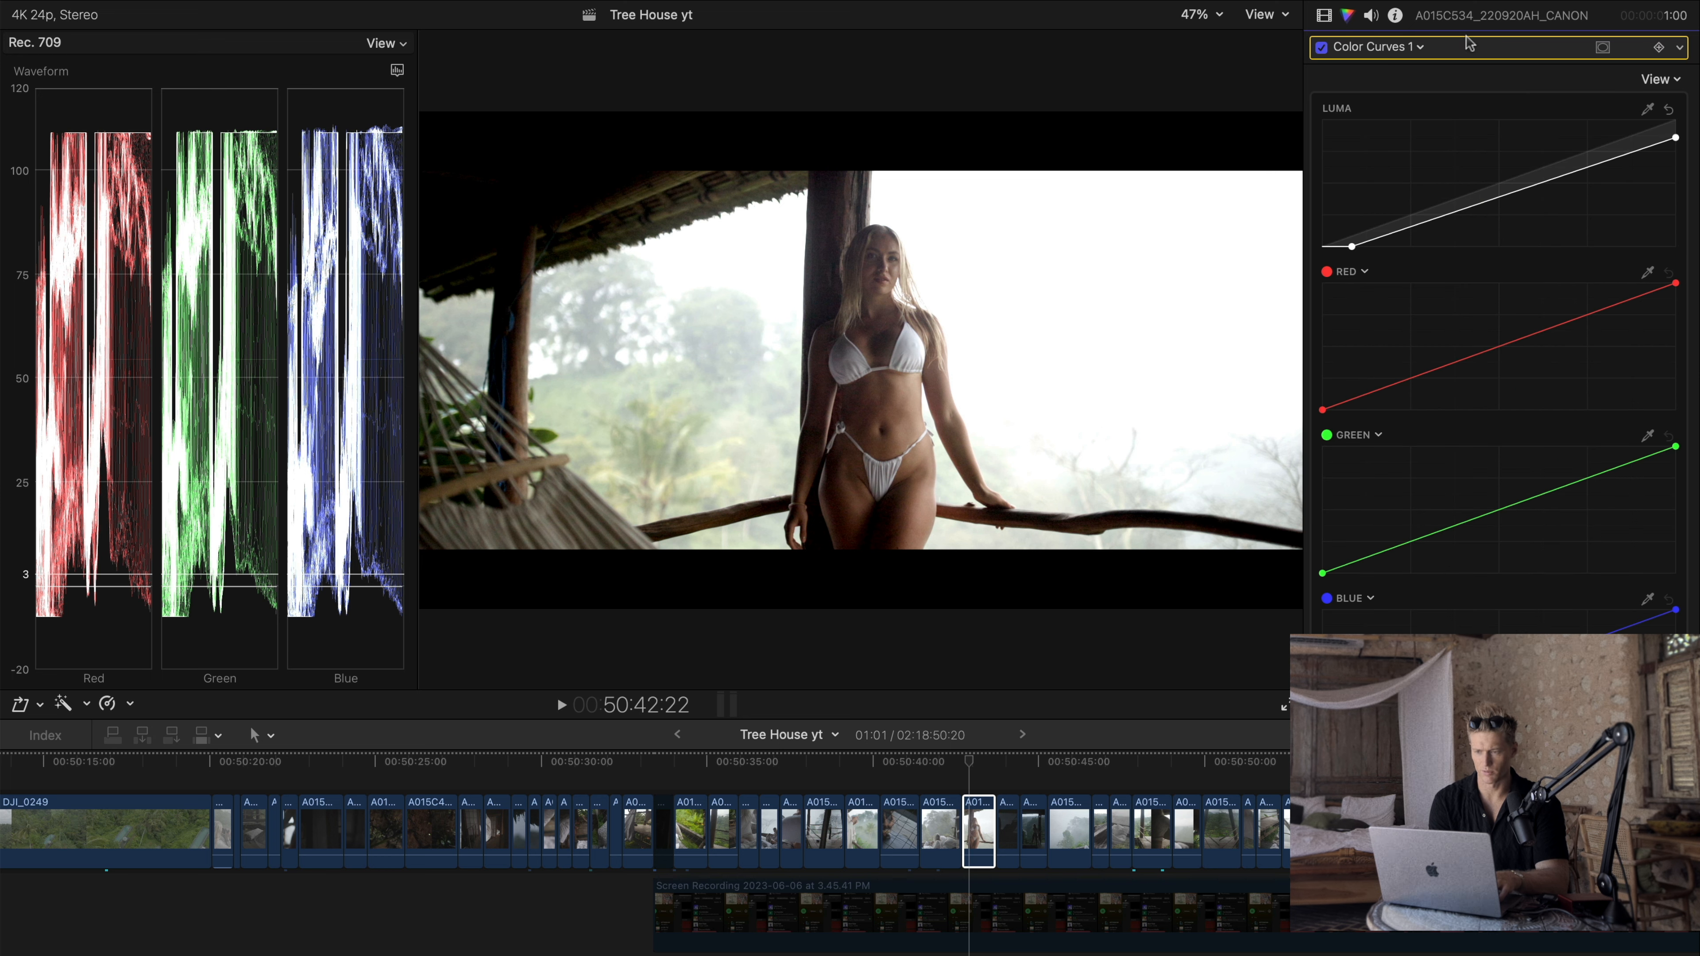
pyautogui.click(1395, 48)
pyautogui.click(1382, 131)
# Step: Fine-tune the white point of the luma curve in Color Curves 2, and compare the clip disabled and enabled
pyautogui.moveTo(1593, 121)
pyautogui.mouseDown()
pyautogui.moveTo(1556, 120)
pyautogui.moveTo(1590, 120)
pyautogui.mouseUp()
pyautogui.press('v')
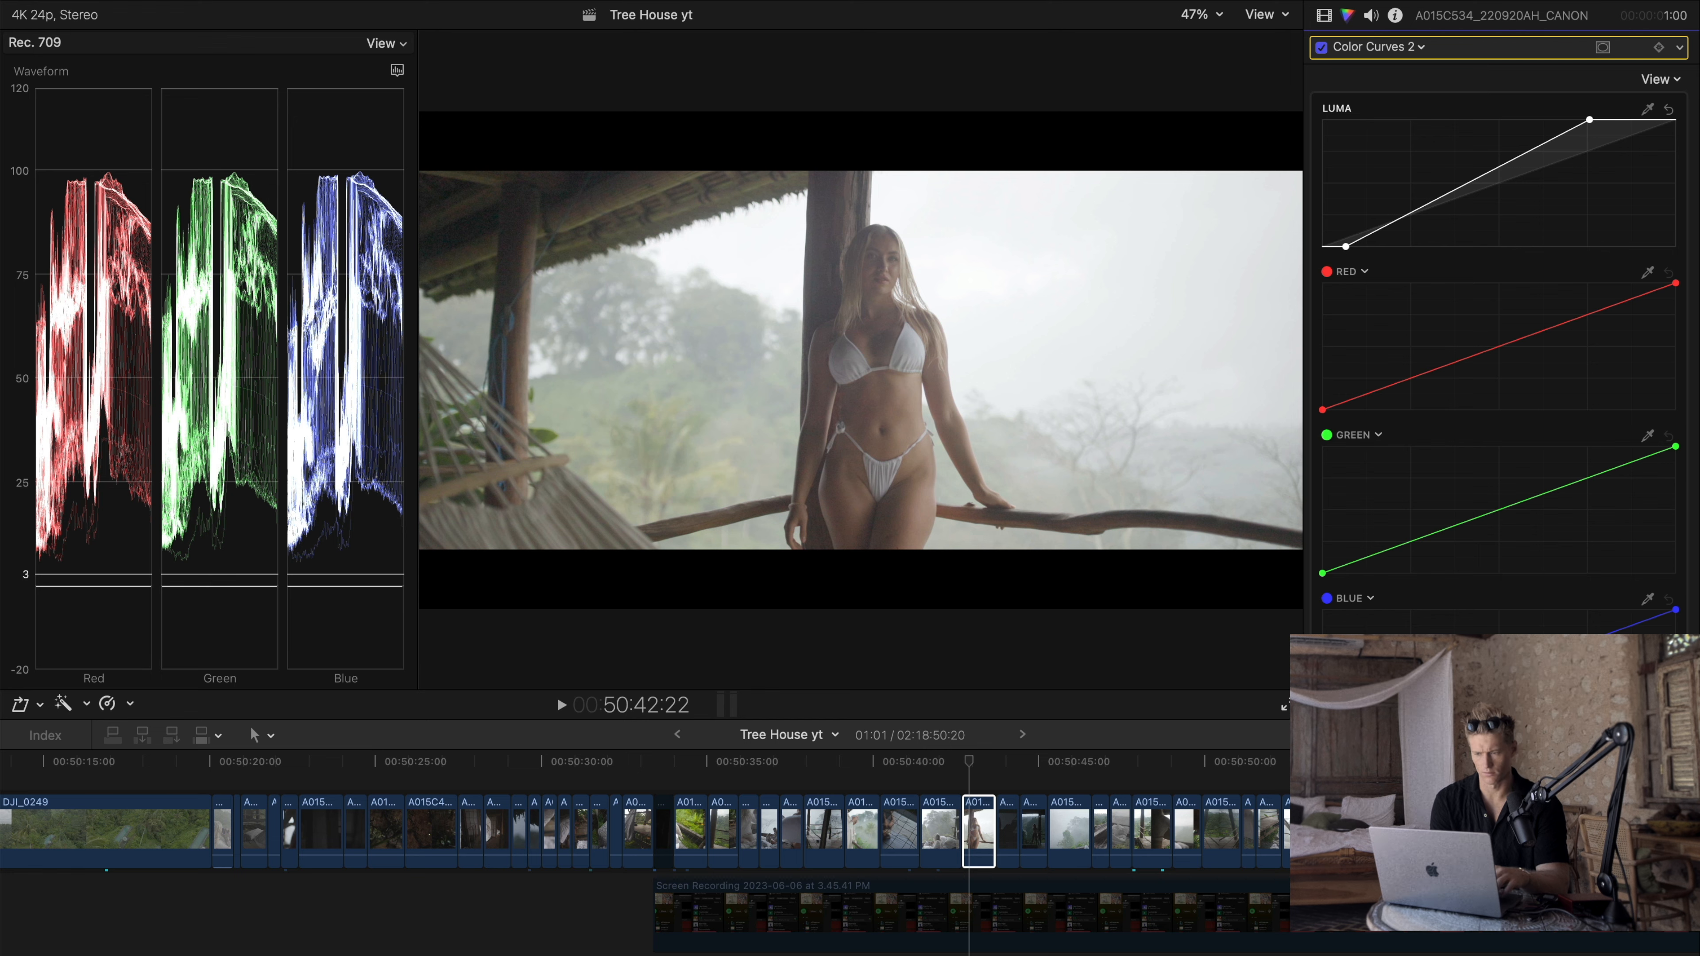
pyautogui.press('v')
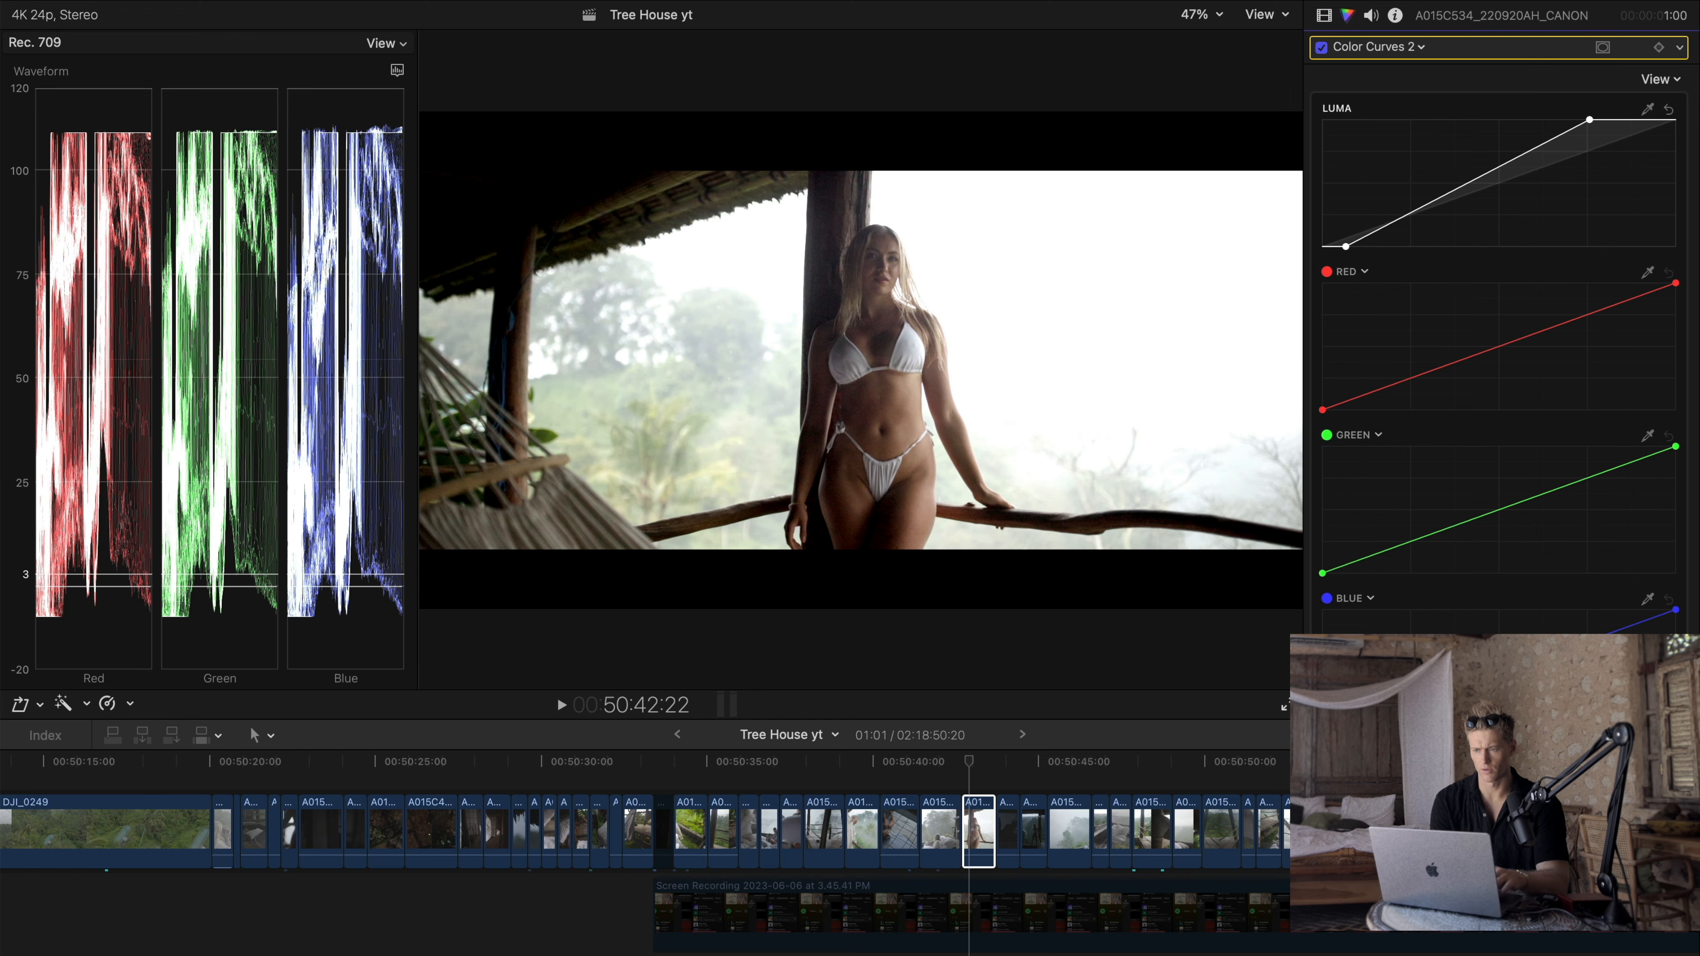
# Step: Return to the A015C534 clip's effects list and skim through the earlier clips on the timeline
pyautogui.click(1324, 15)
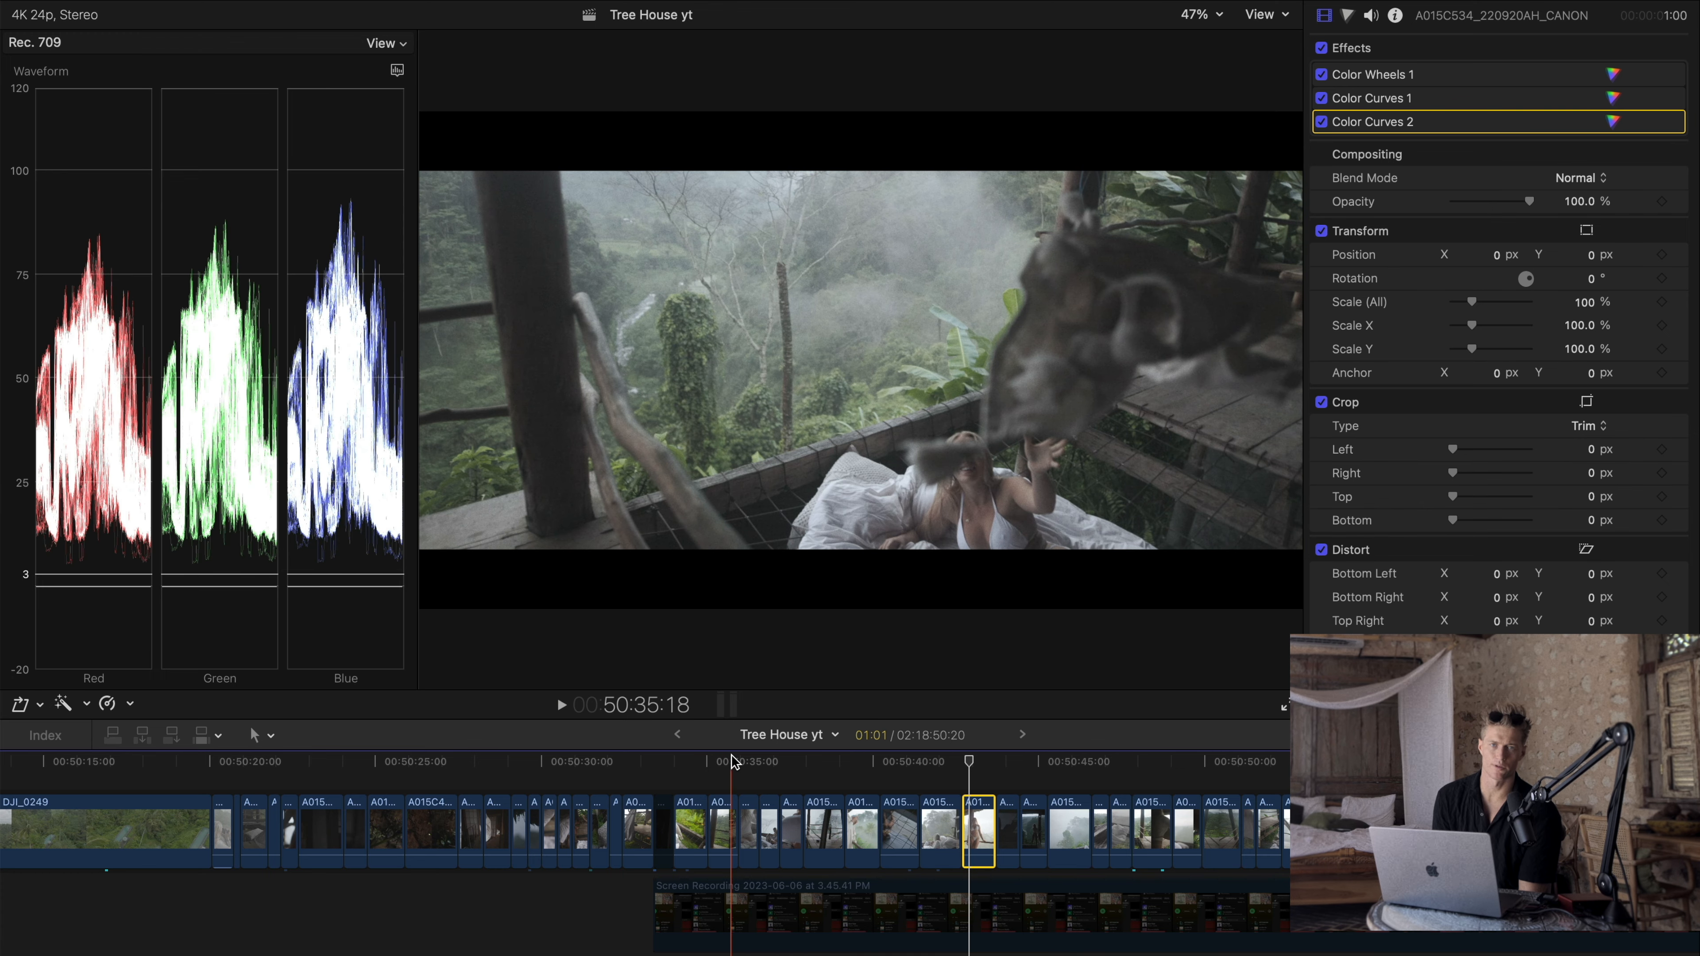
pyautogui.click(753, 764)
pyautogui.moveTo(754, 767); pyautogui.dragTo(860, 768)
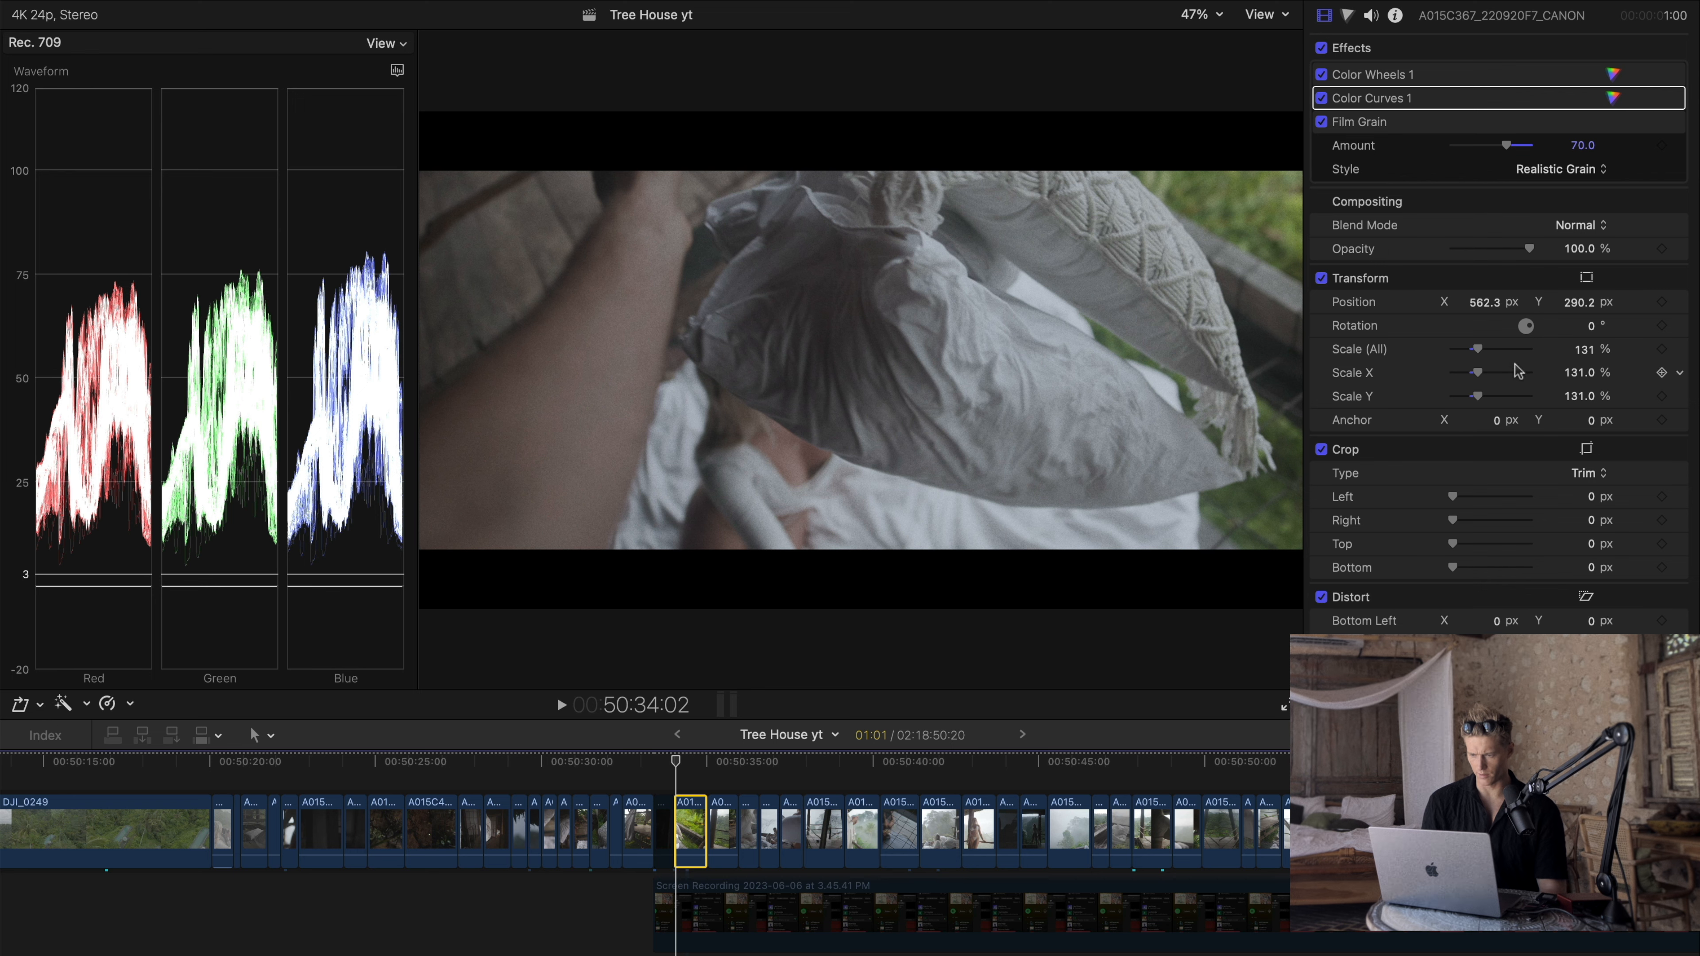
# Step: Try resetting the overall scale and the position of the A015C367 clip, undoing each reset
pyautogui.click(1680, 351)
pyautogui.click(1643, 364)
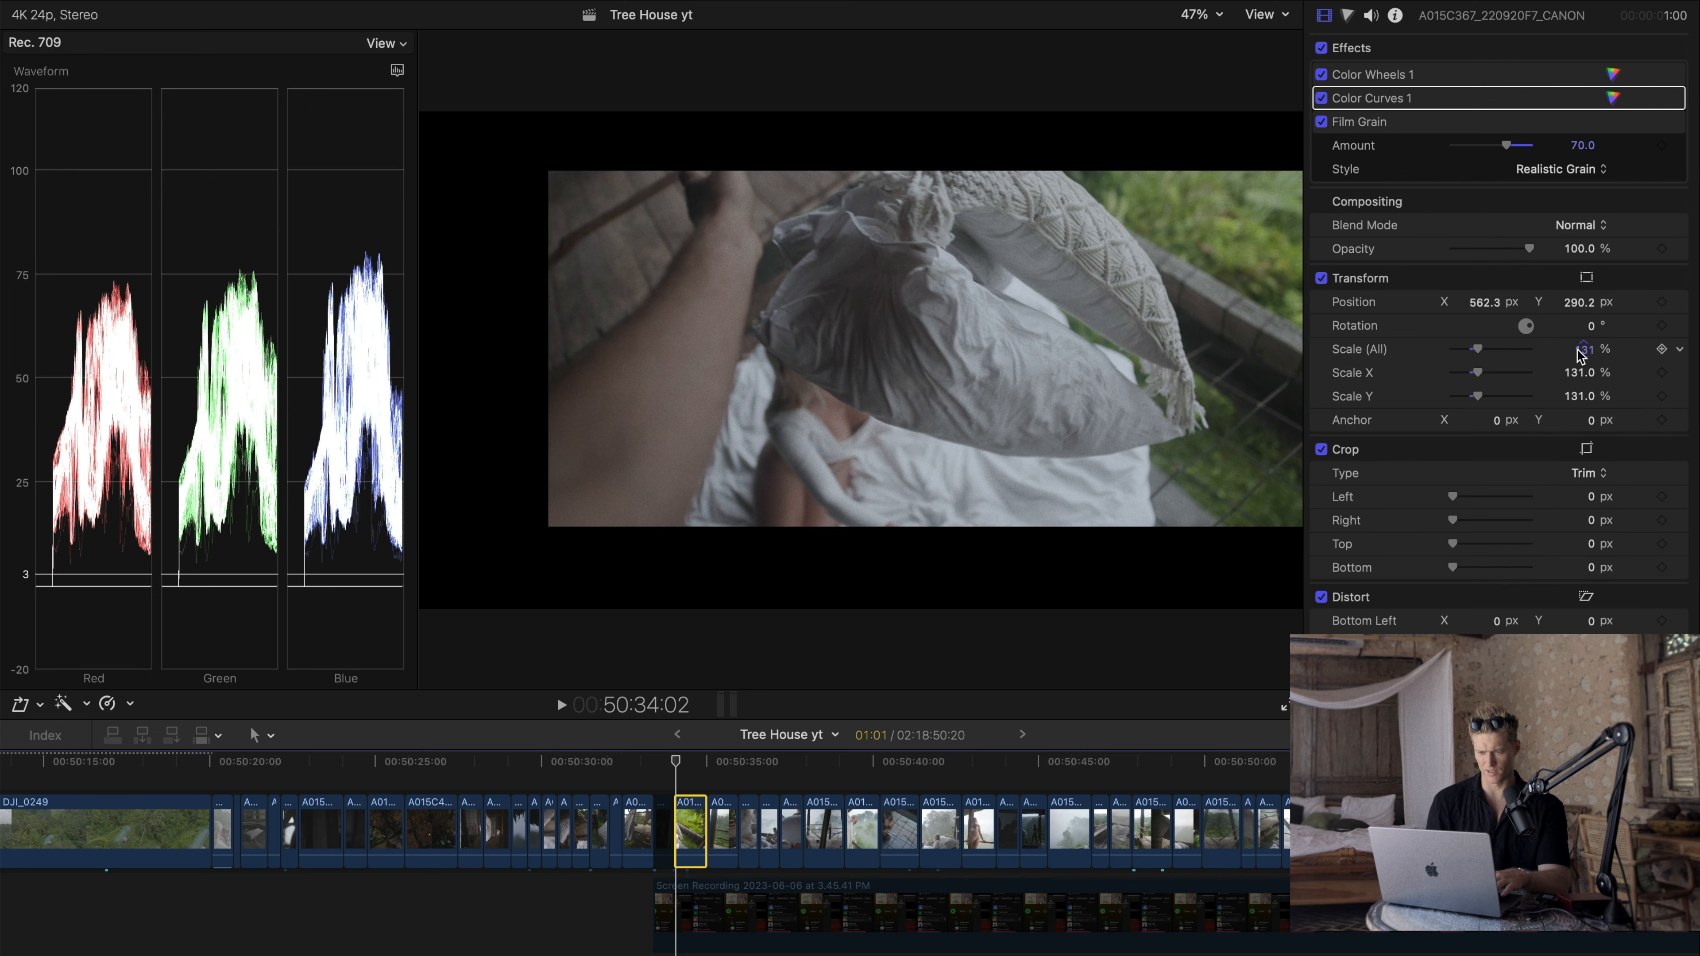
pyautogui.press('super+z')
pyautogui.click(1680, 305)
pyautogui.click(1651, 313)
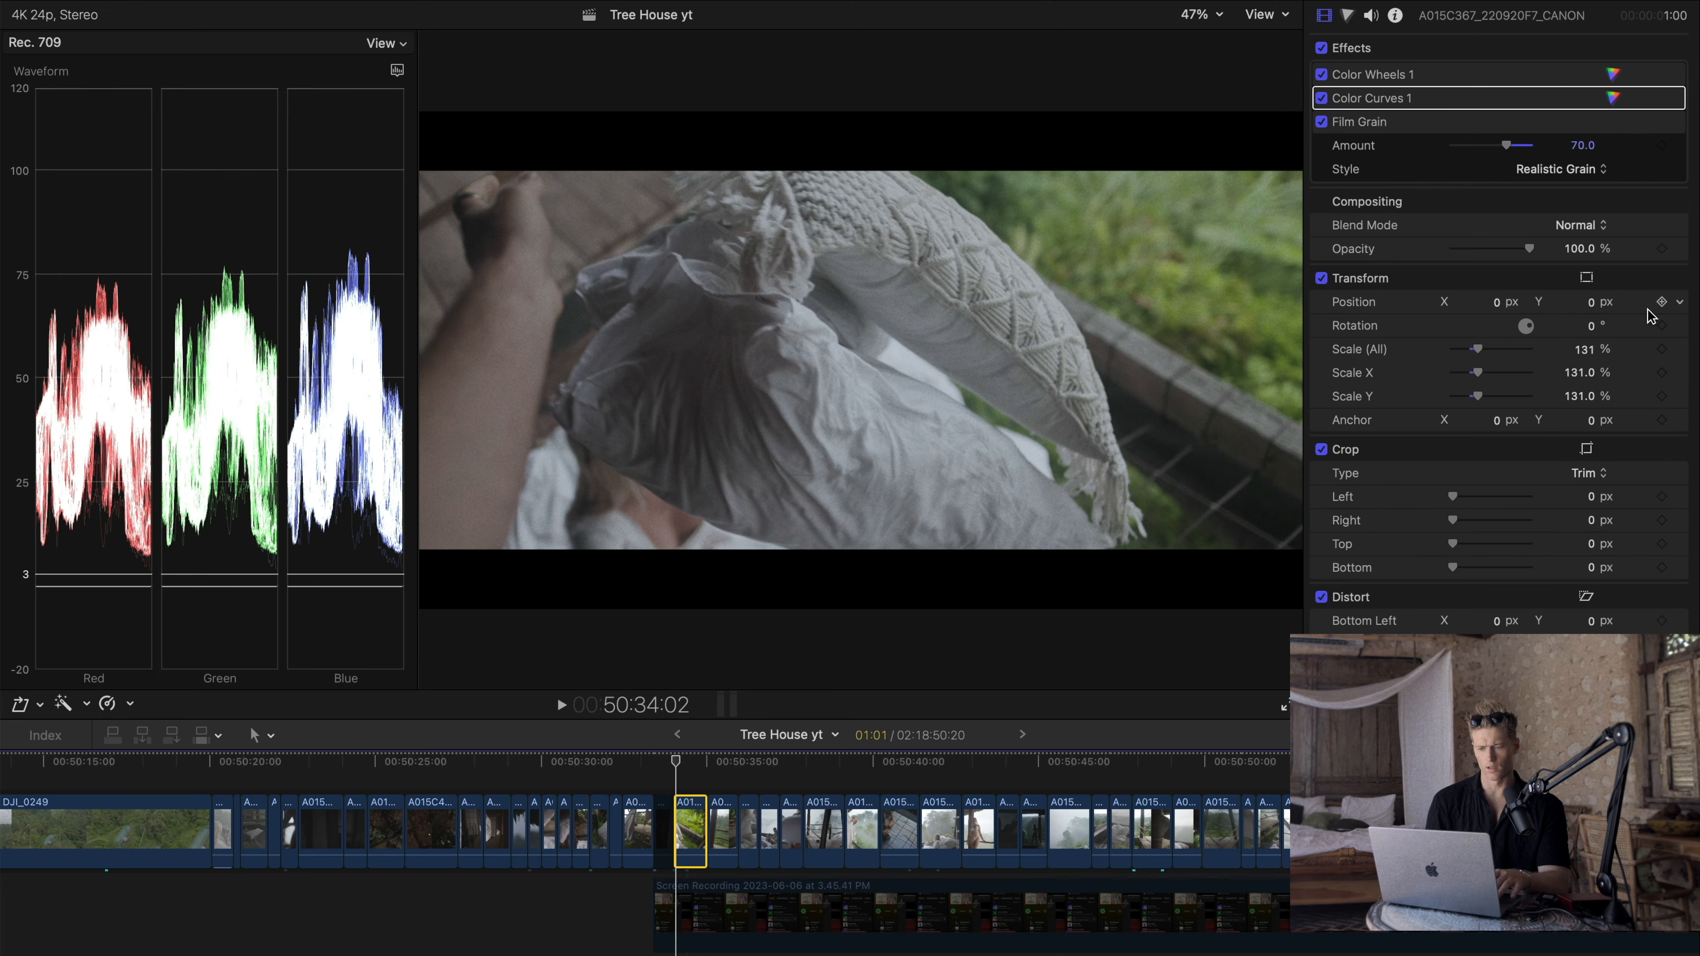
pyautogui.press('super+z')
# Step: Play the A015C367 clip from its start to examine its framing and movement
pyautogui.click(676, 763)
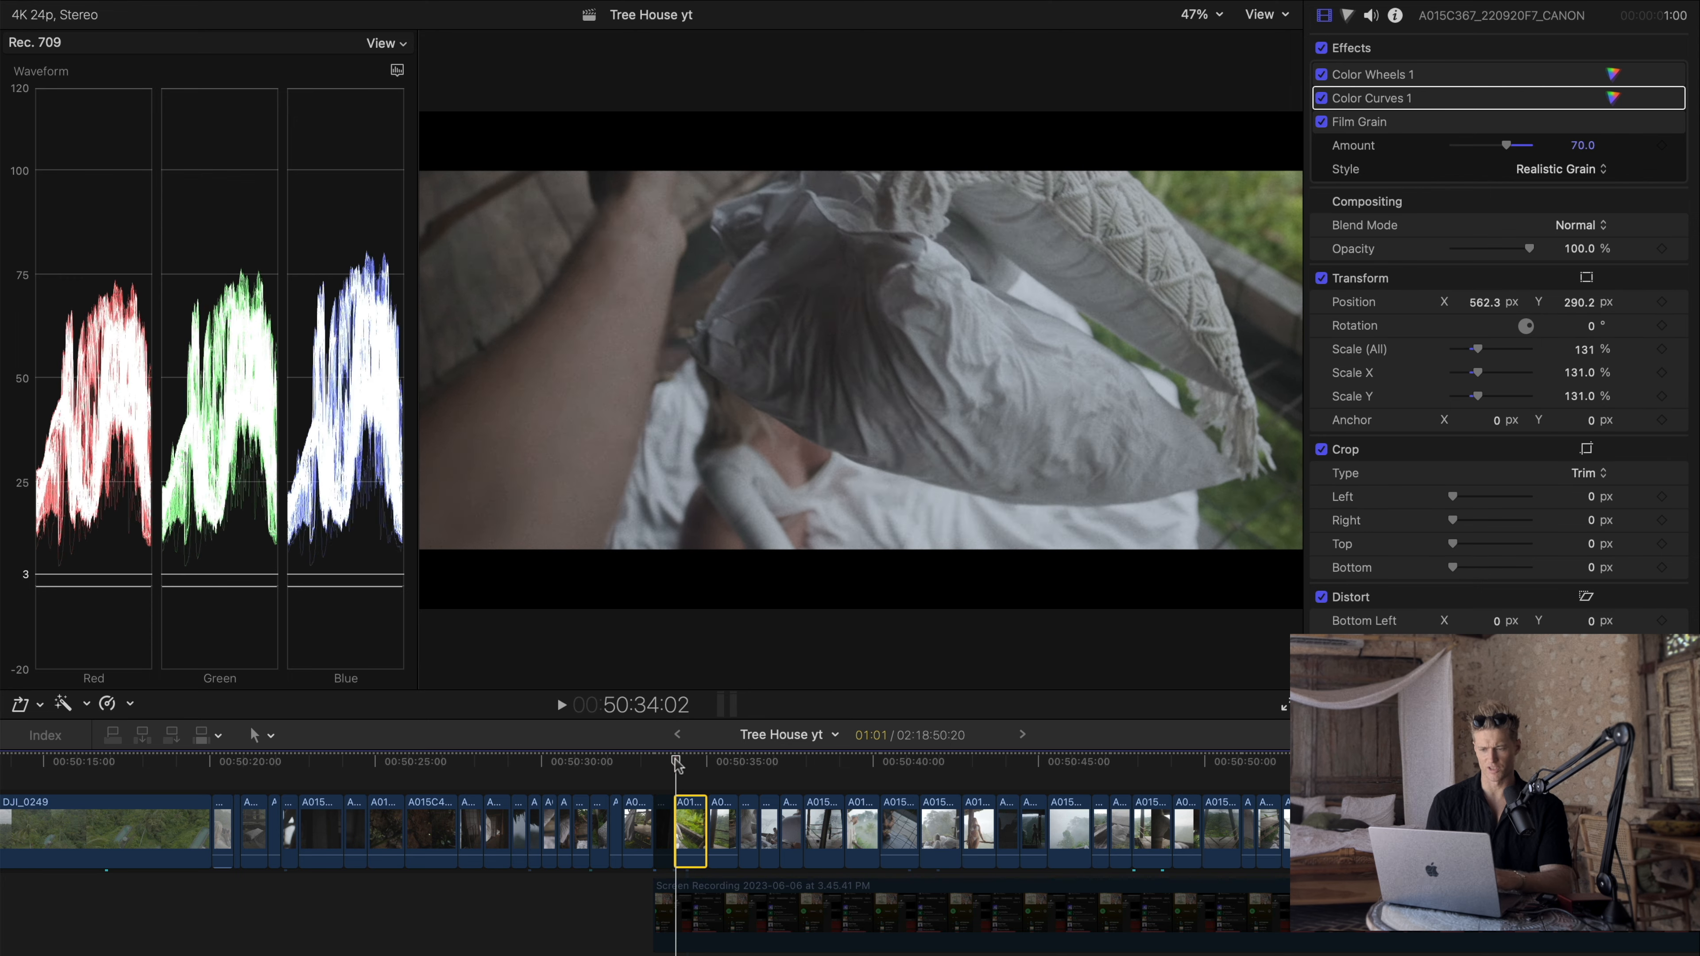
pyautogui.press('space')
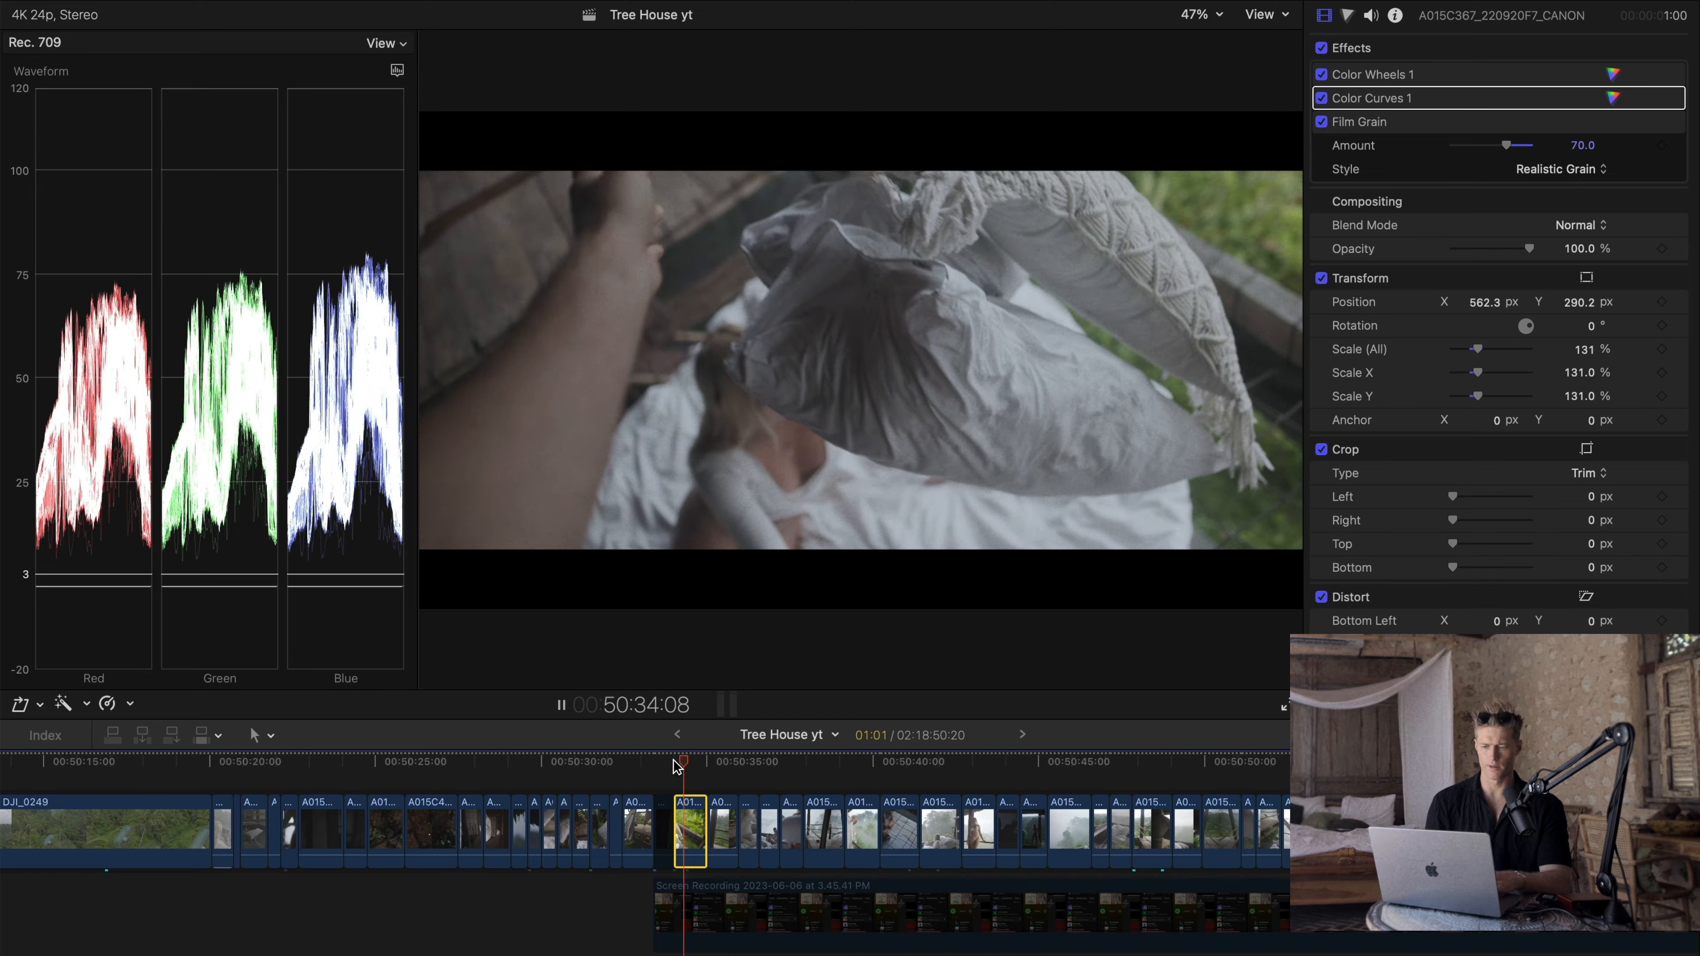
pyautogui.press('space')
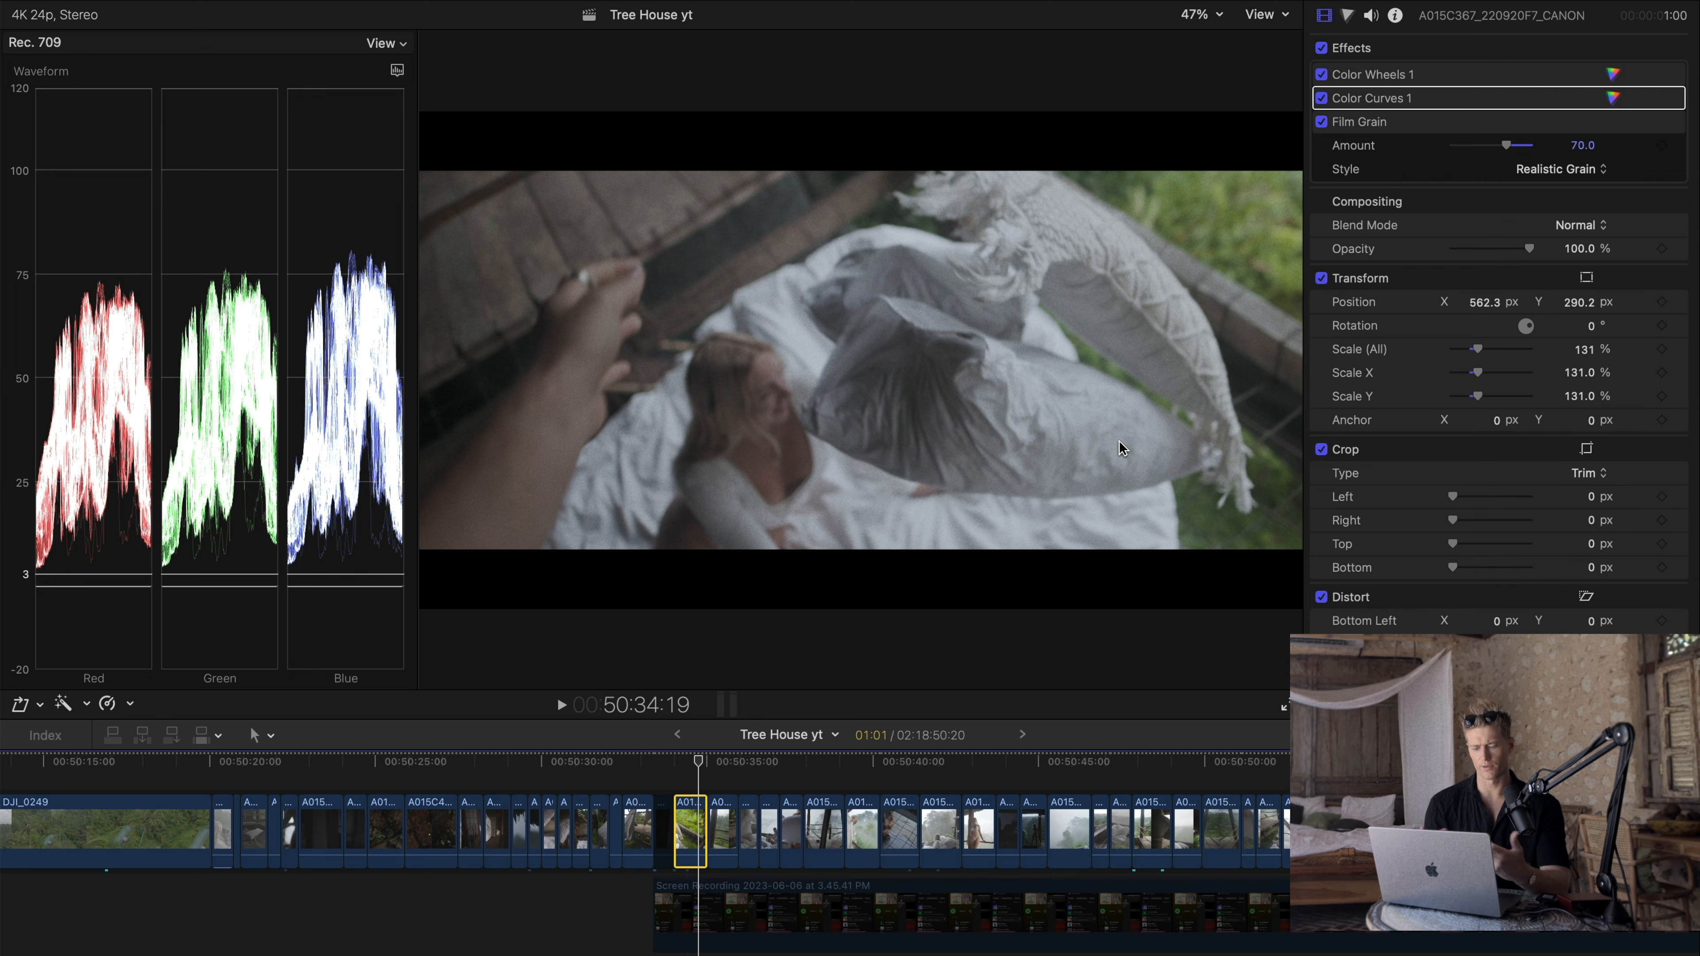
pyautogui.press('Up')
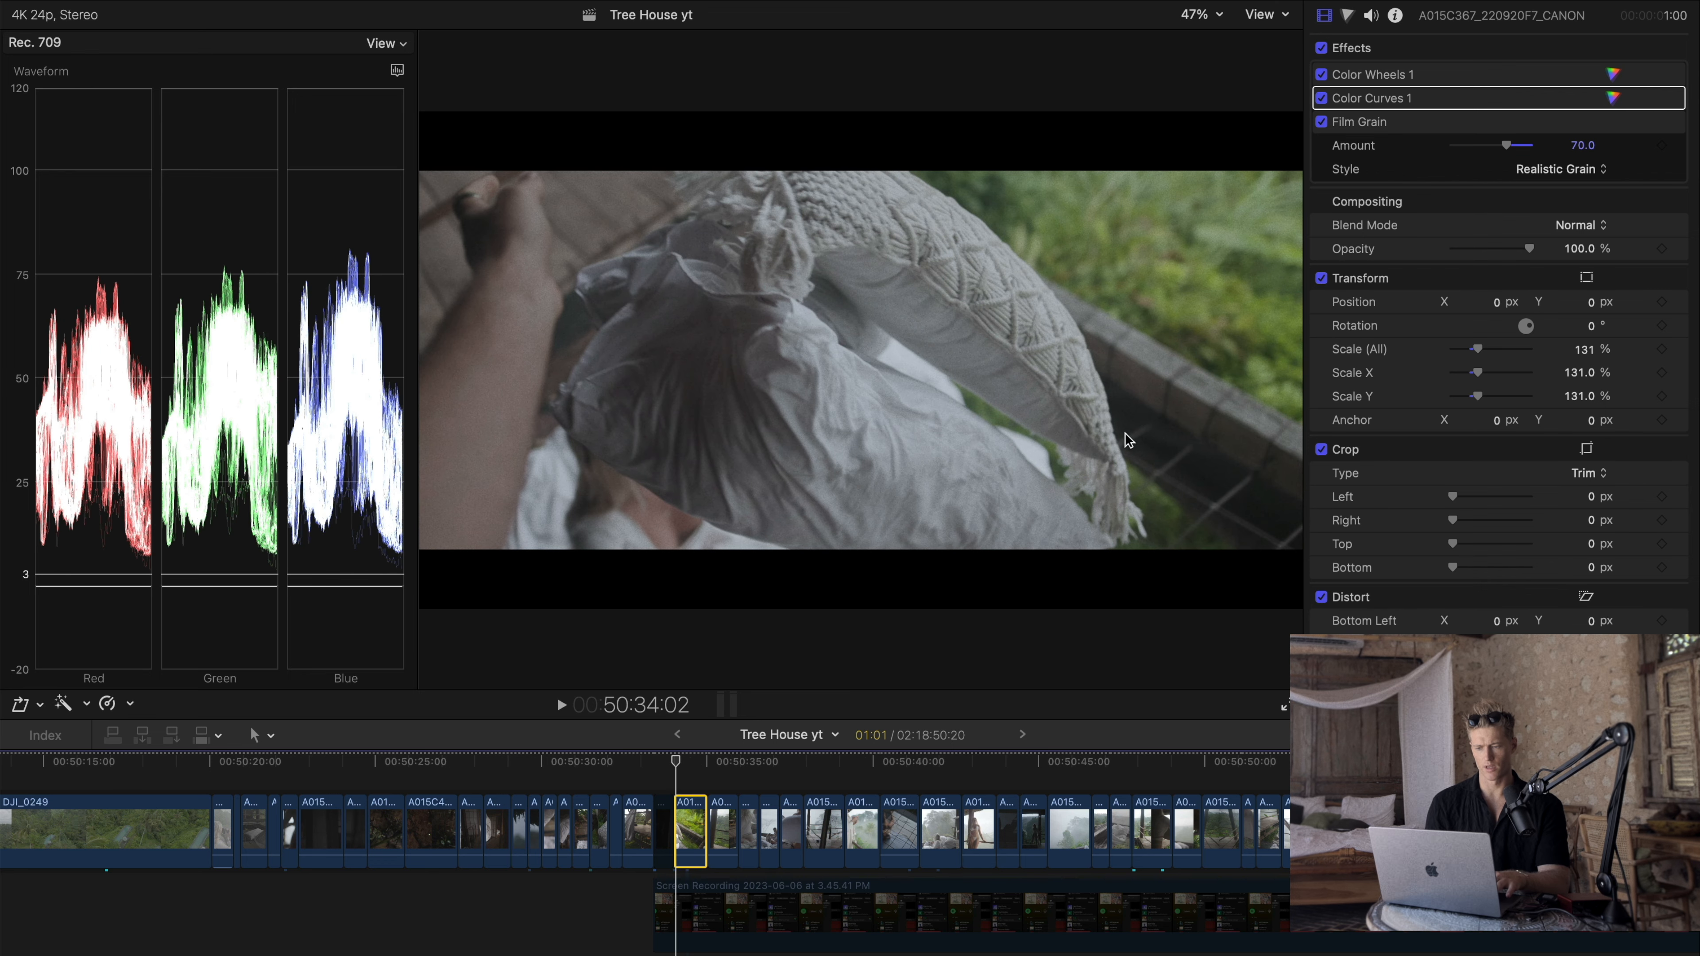
pyautogui.press('space')
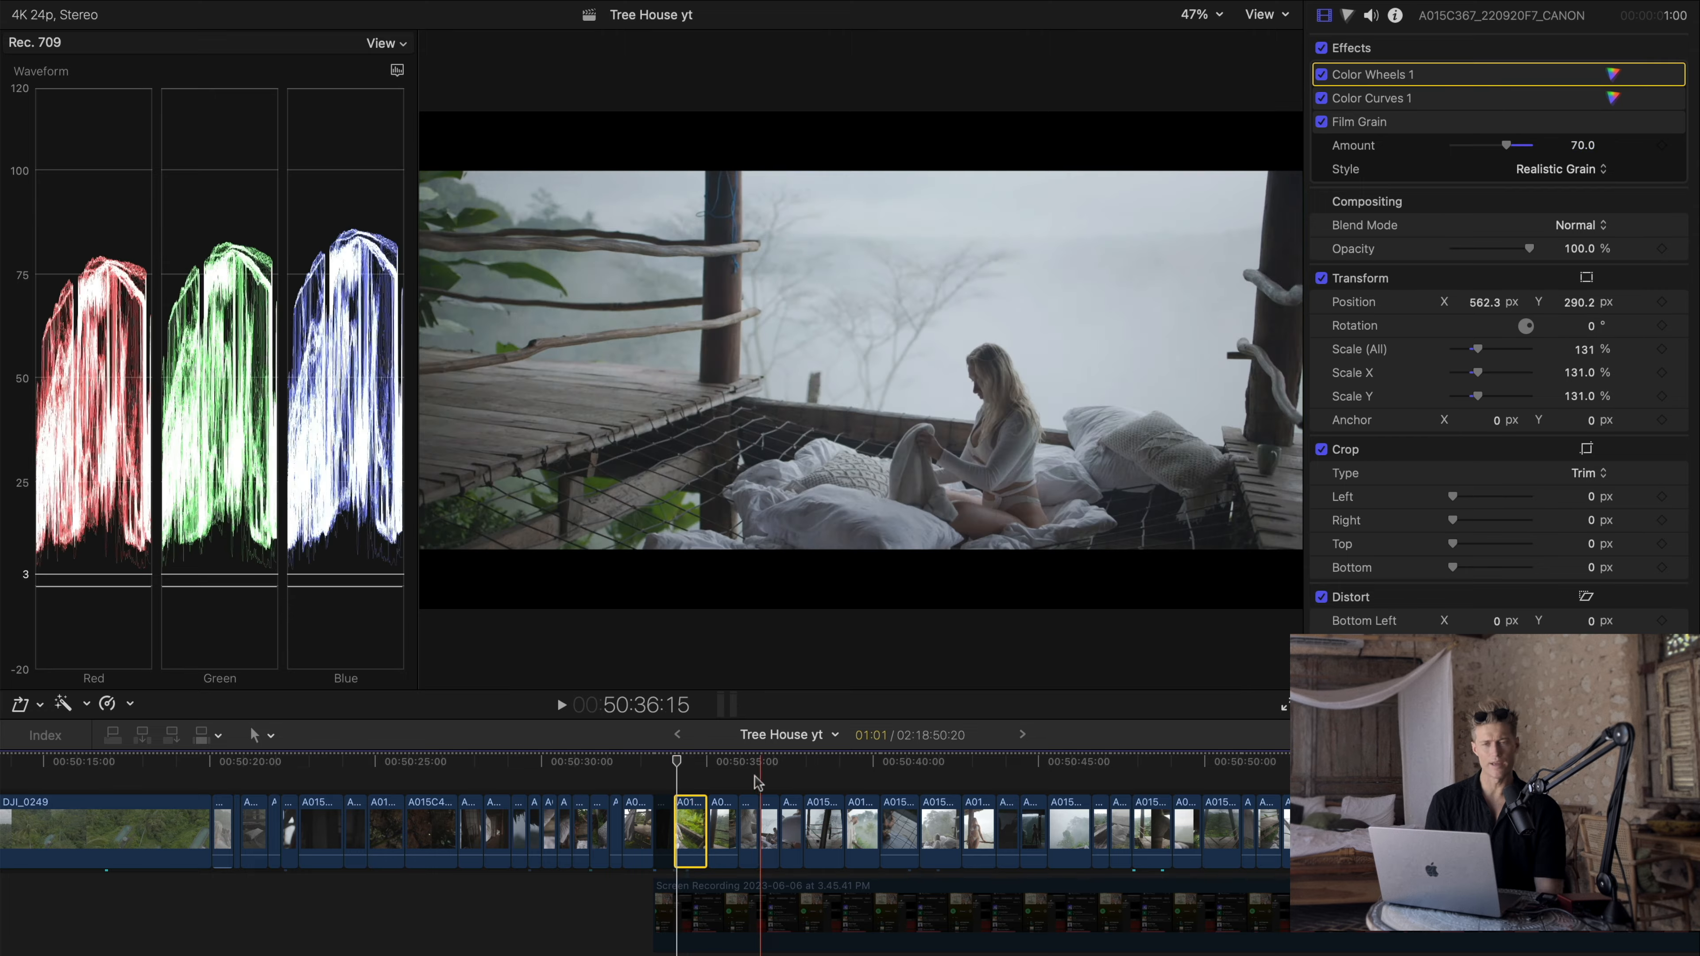
# Step: Select the 4K Adjustment Layer above the clips and compare the picture with its Letterbox effect off and on
pyautogui.scroll(3, 694, 790)
pyautogui.hscroll(-2, 694, 791)
pyautogui.scroll(3, 694, 797)
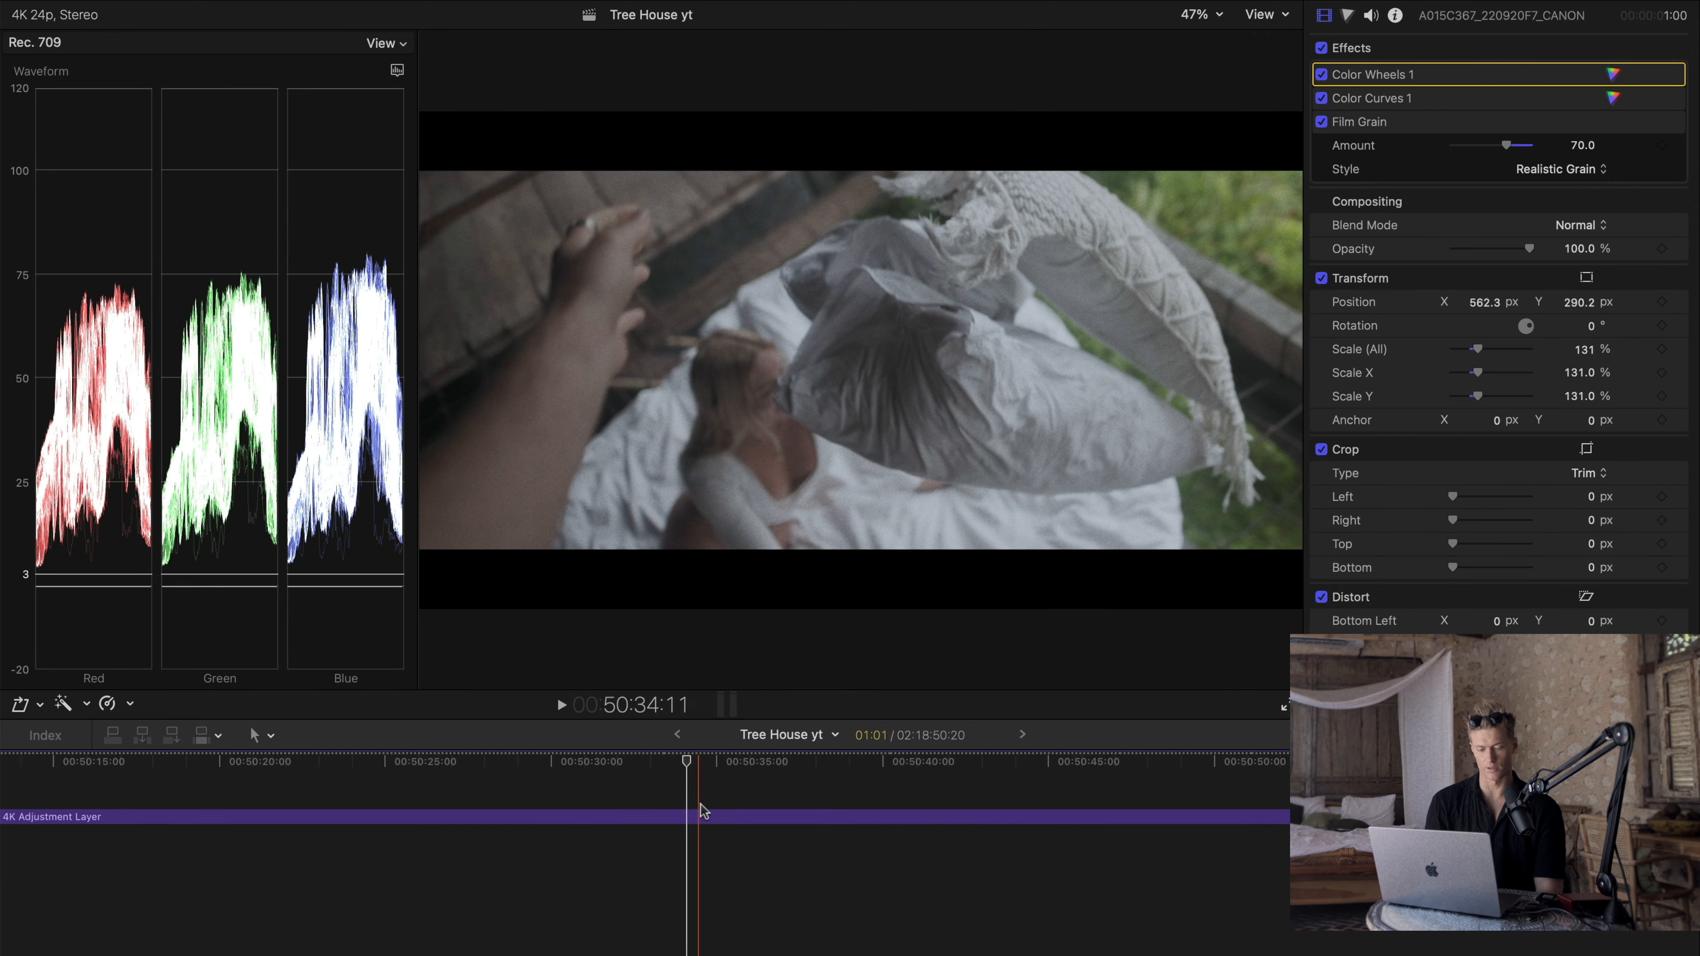
pyautogui.click(690, 816)
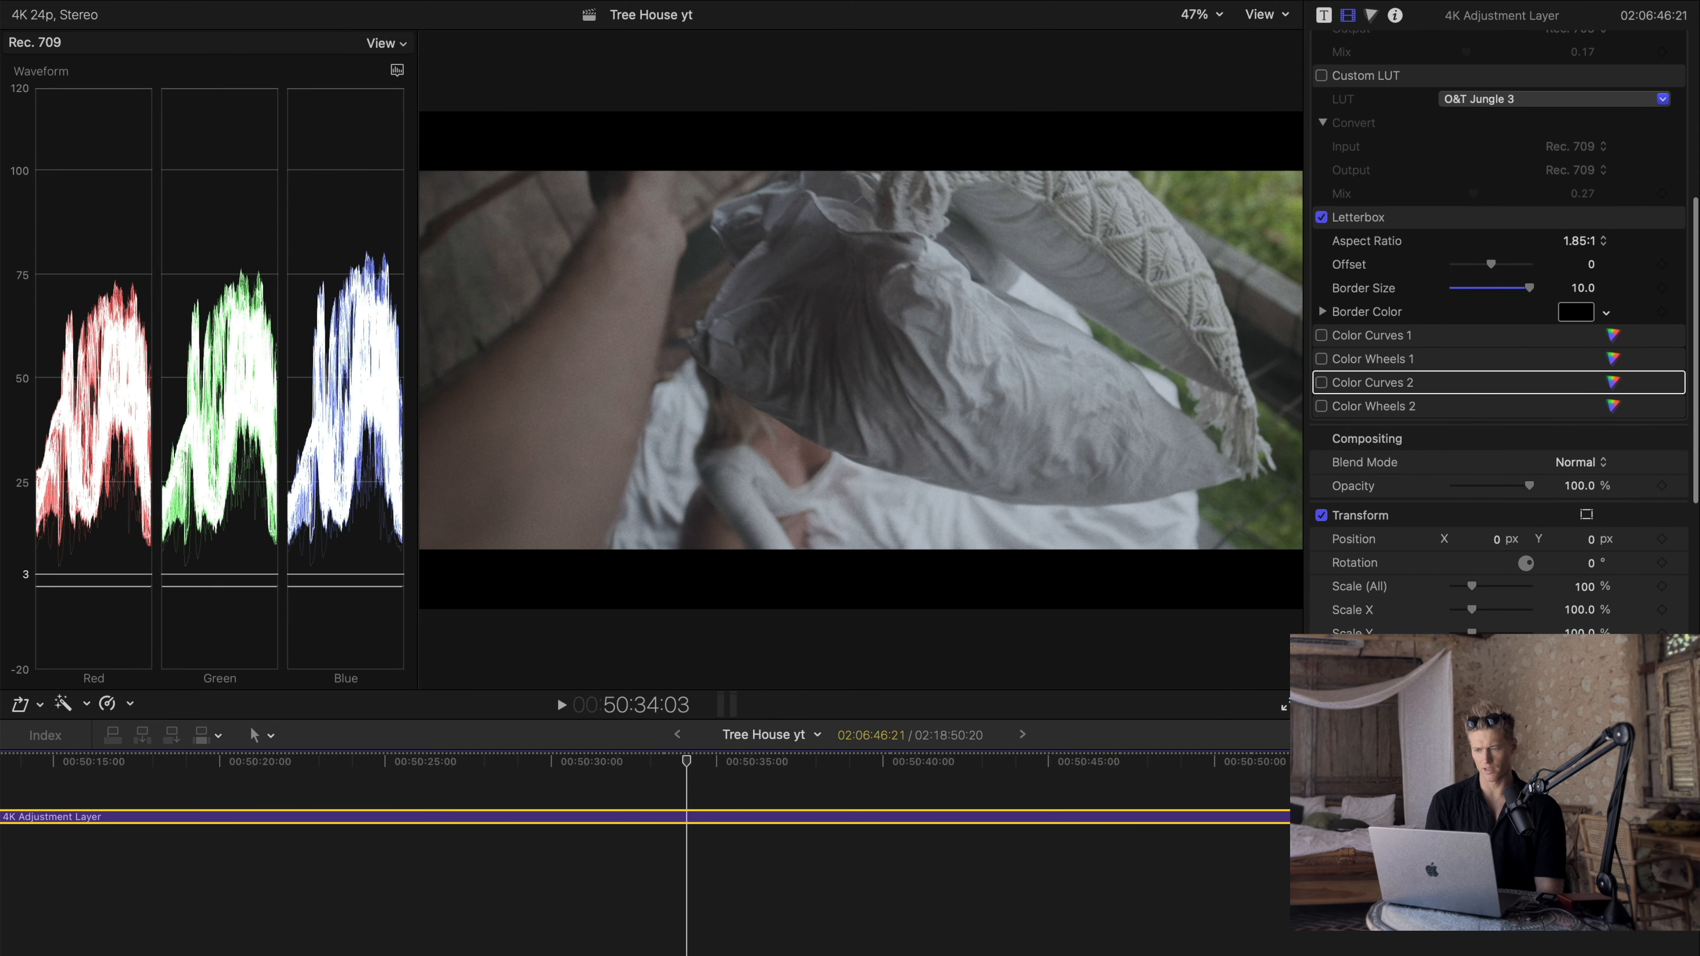
pyautogui.scroll(10, 1385, 223)
pyautogui.scroll(-6, 1385, 223)
pyautogui.click(1321, 329)
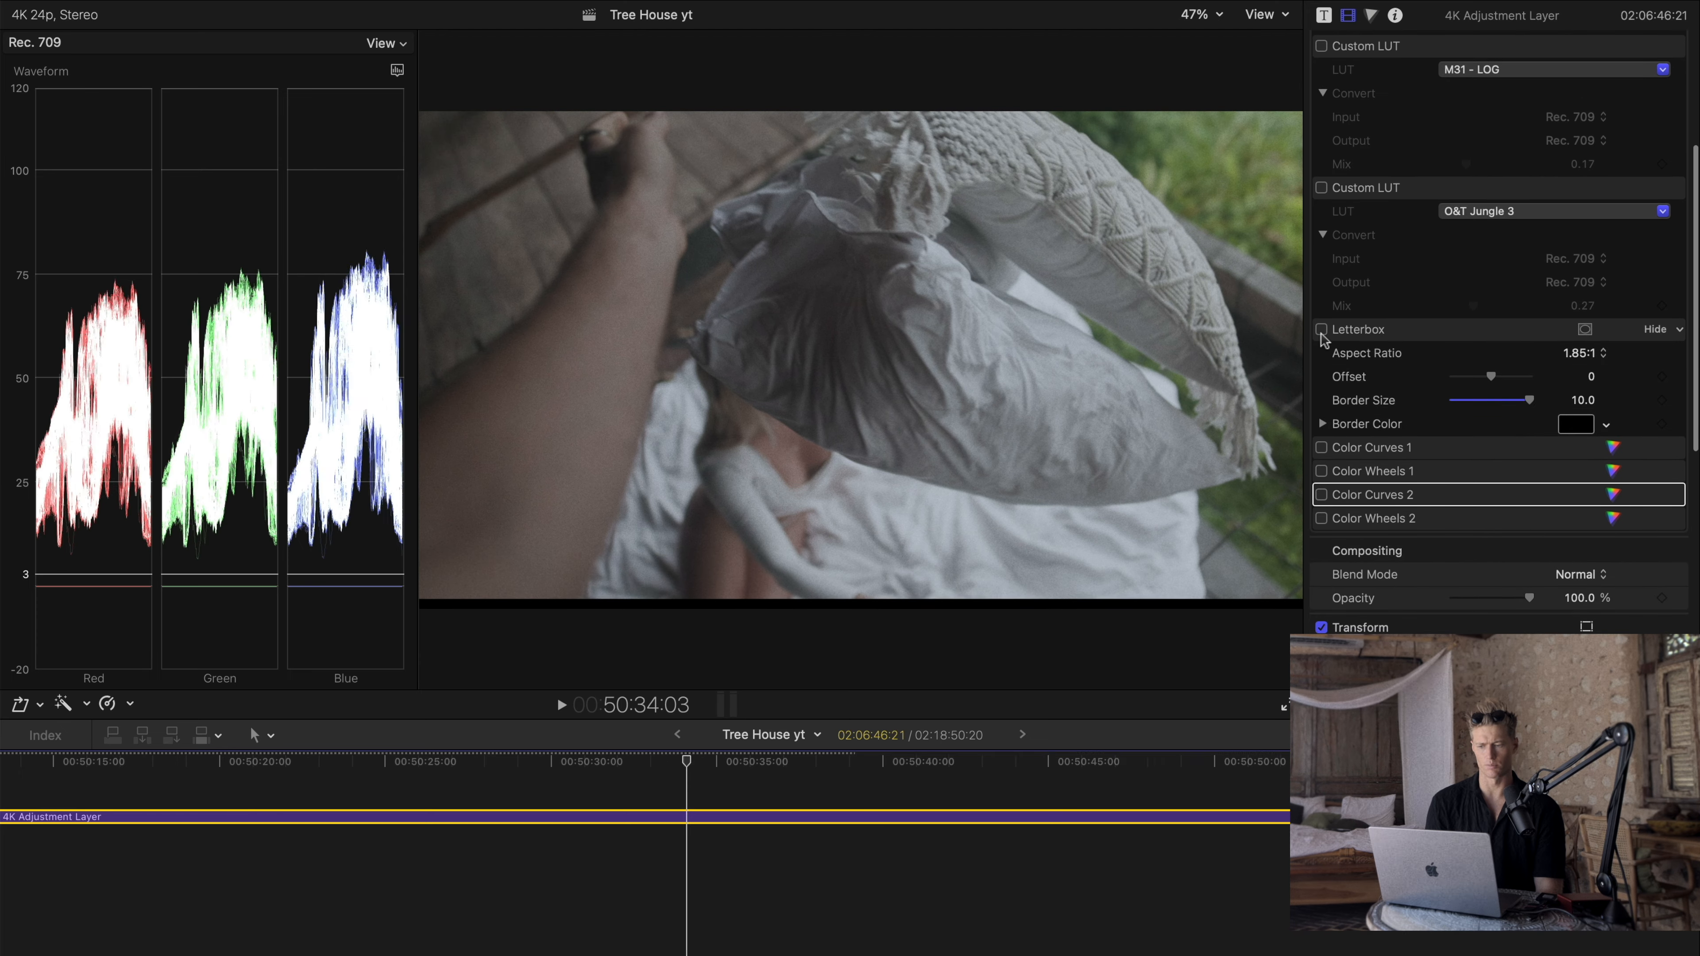
pyautogui.click(1322, 329)
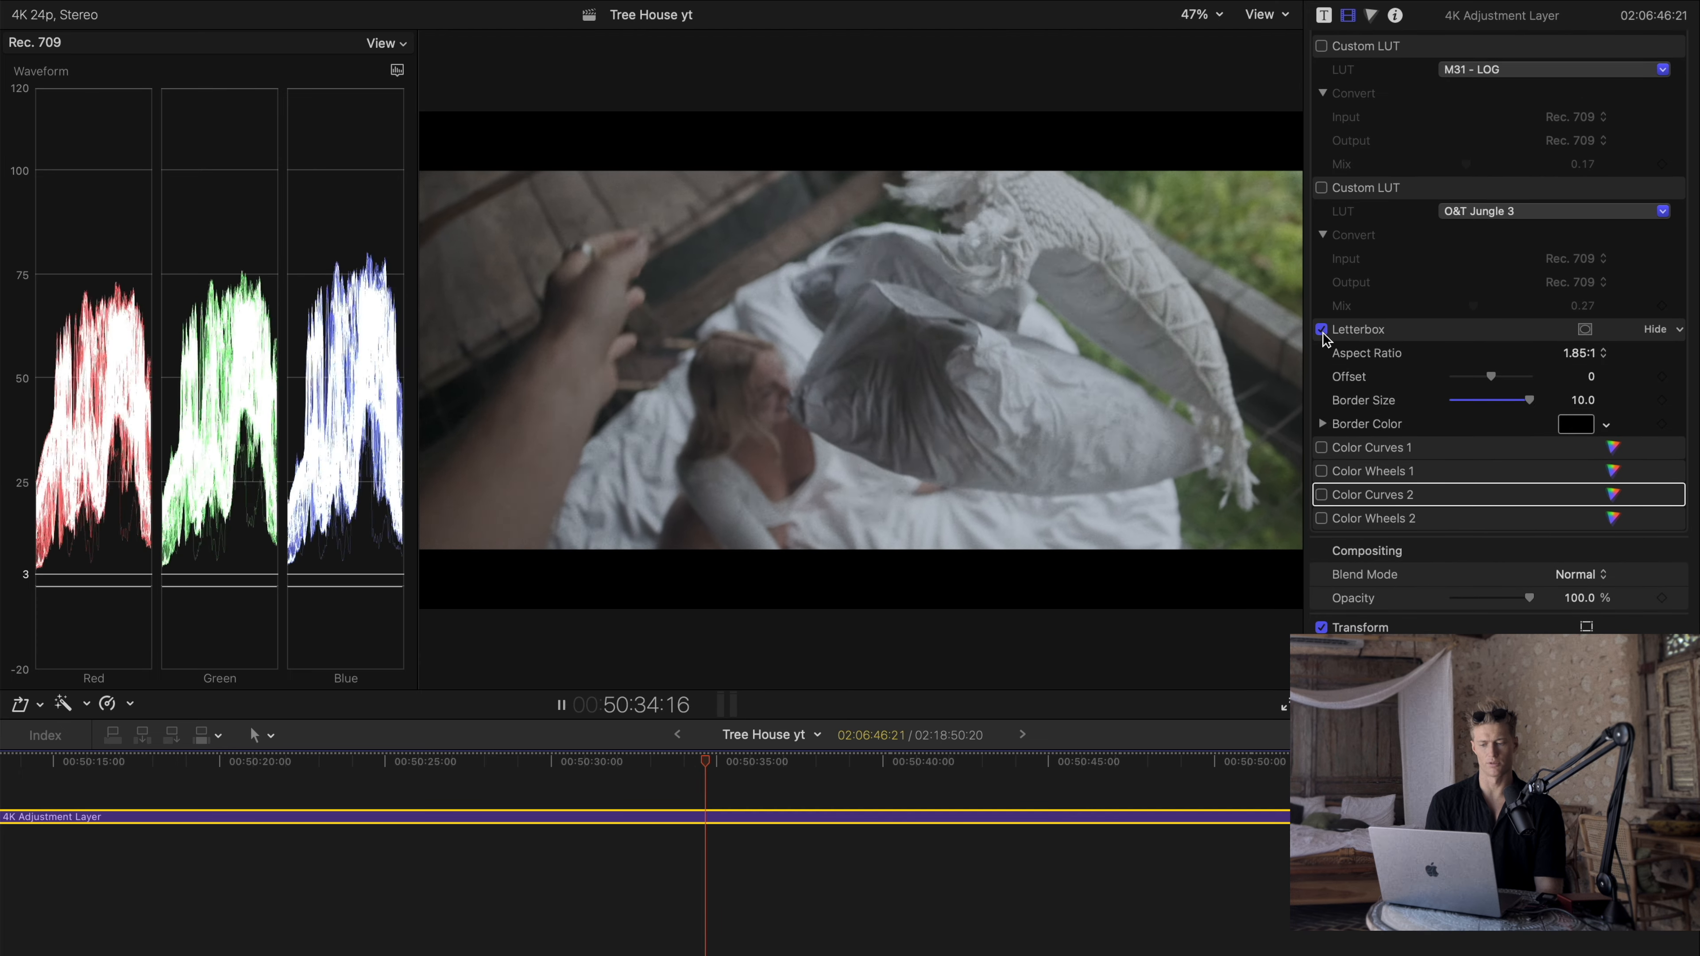
pyautogui.click(1321, 329)
pyautogui.click(1322, 329)
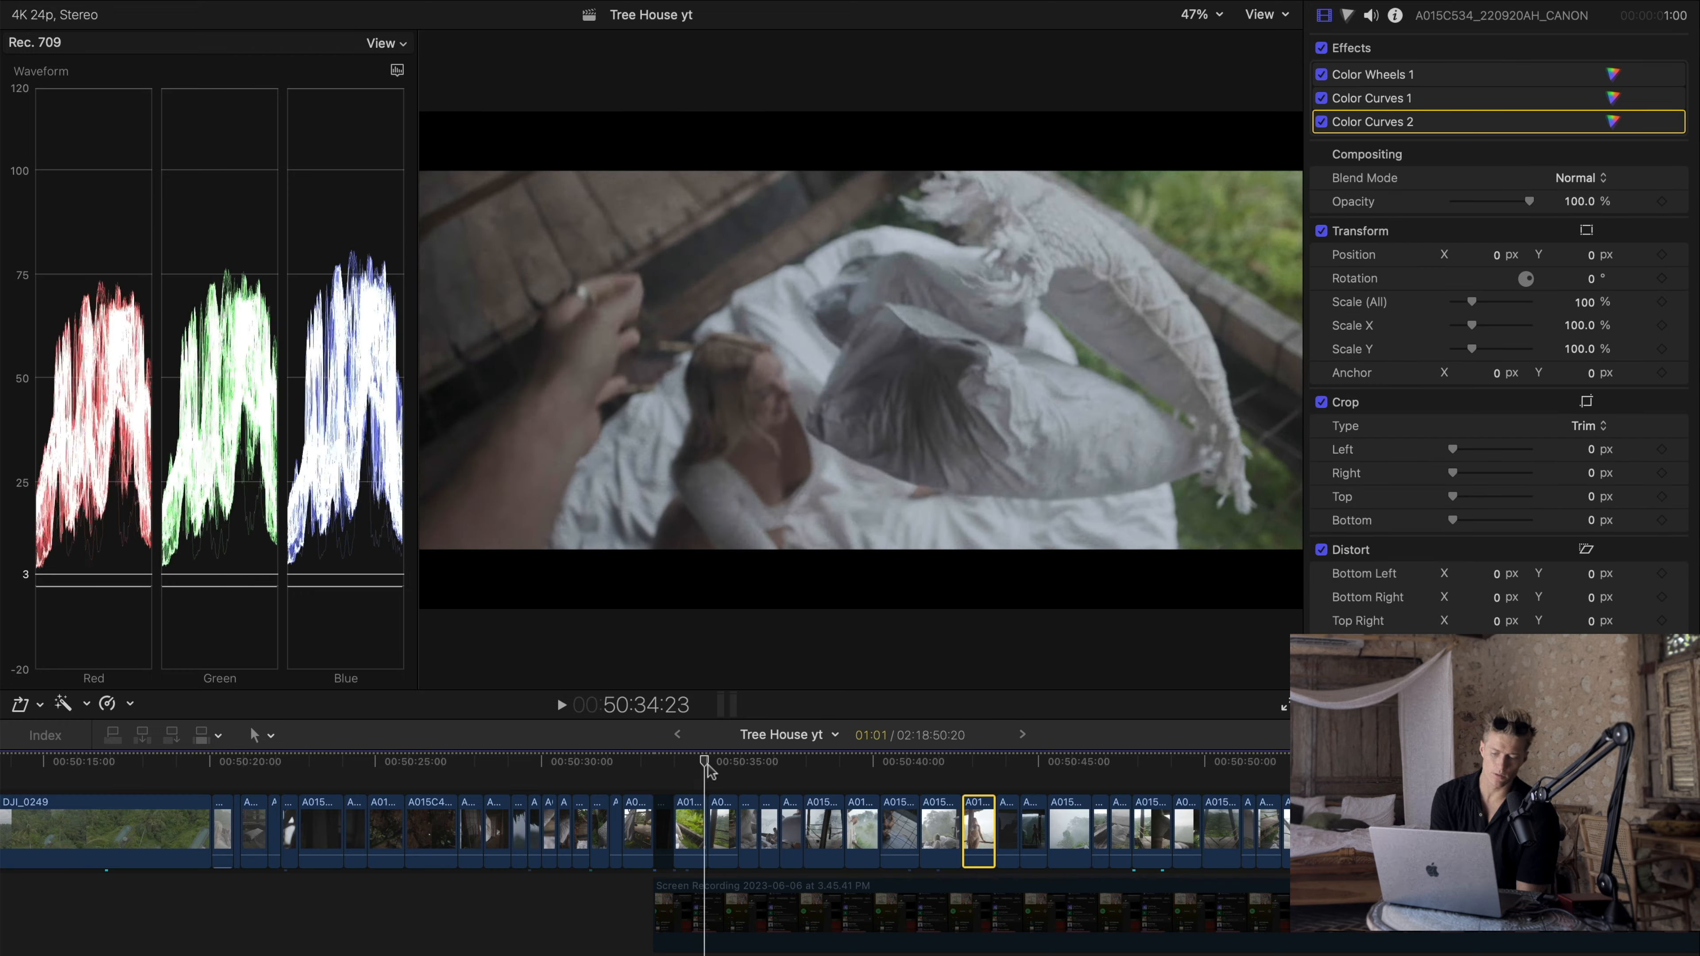
# Step: Skim the first graded tree house clips, select the A015C444 clip, and play the cut between the two pillow-throw shots
pyautogui.moveTo(708, 768); pyautogui.dragTo(766, 780)
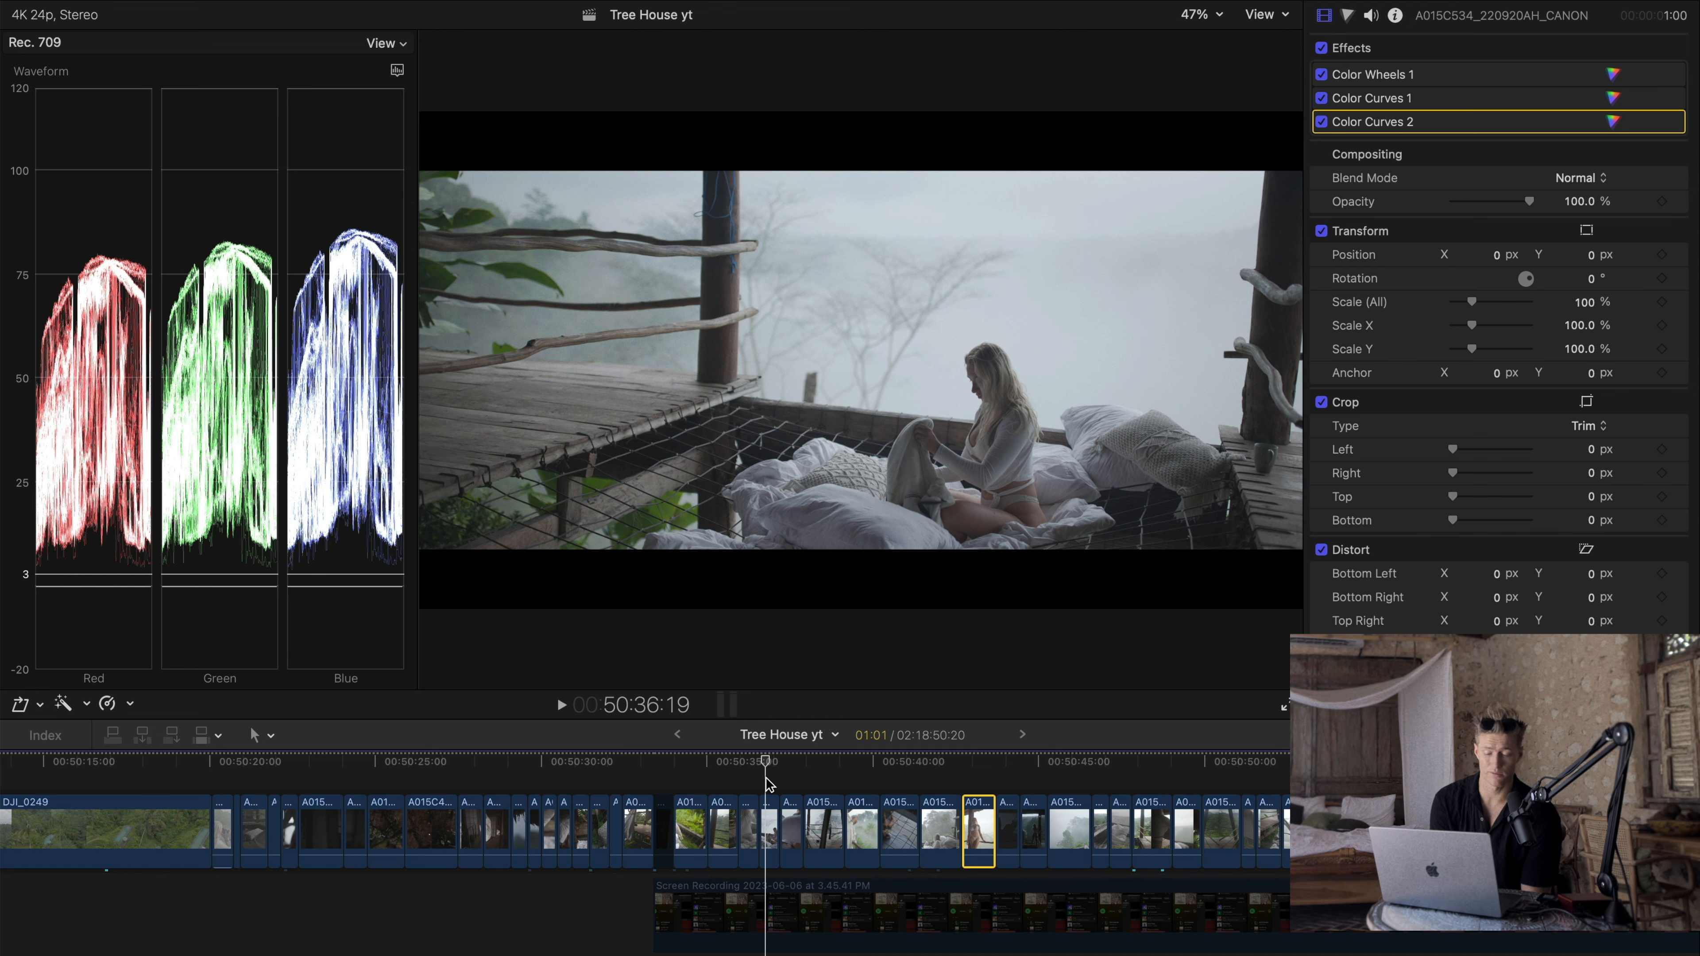
pyautogui.moveTo(766, 780); pyautogui.dragTo(697, 777)
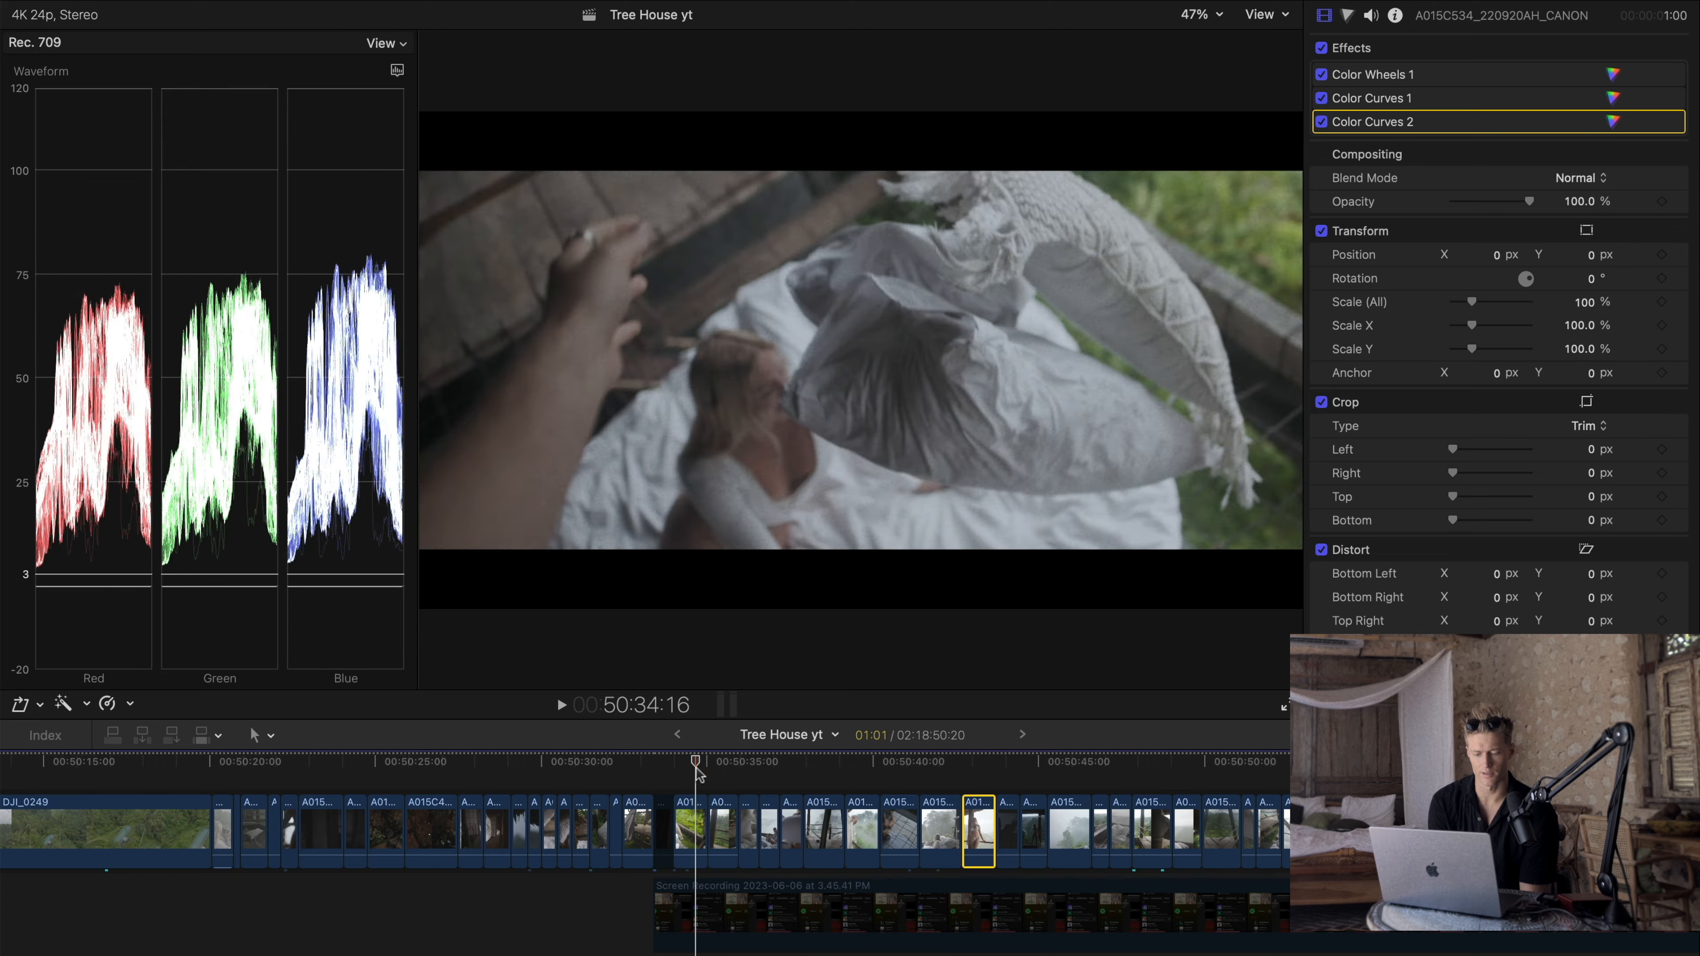
pyautogui.moveTo(902, 766); pyautogui.dragTo(895, 767)
pyautogui.click(862, 828)
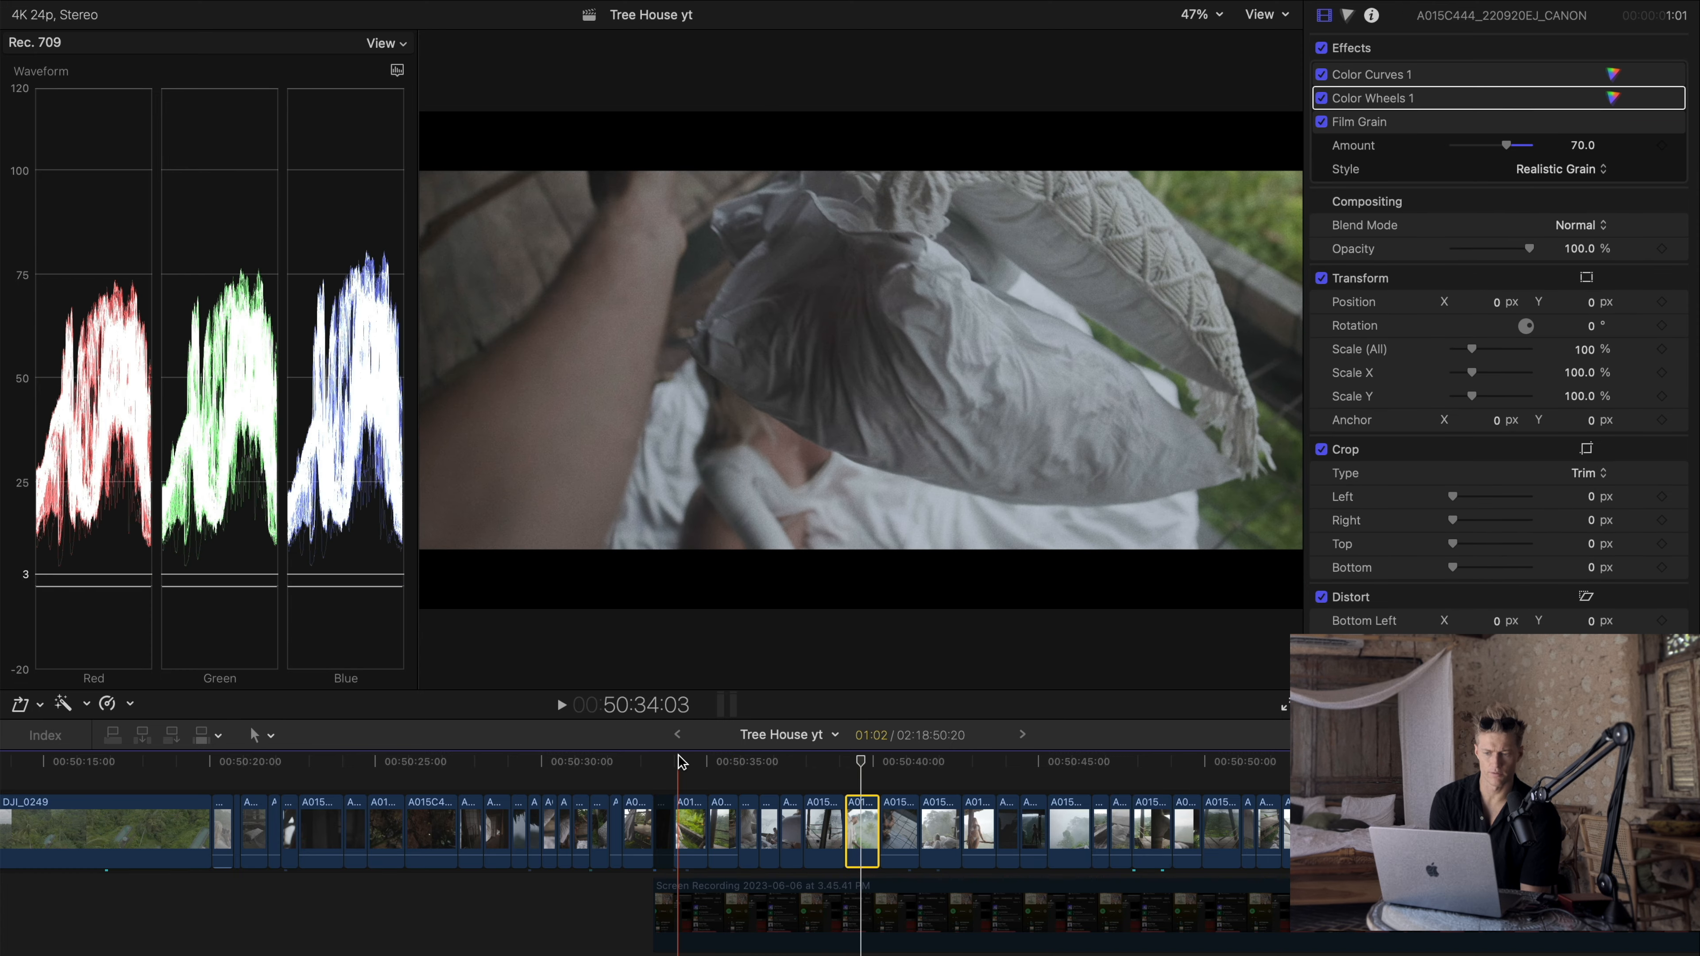
pyautogui.press('space')
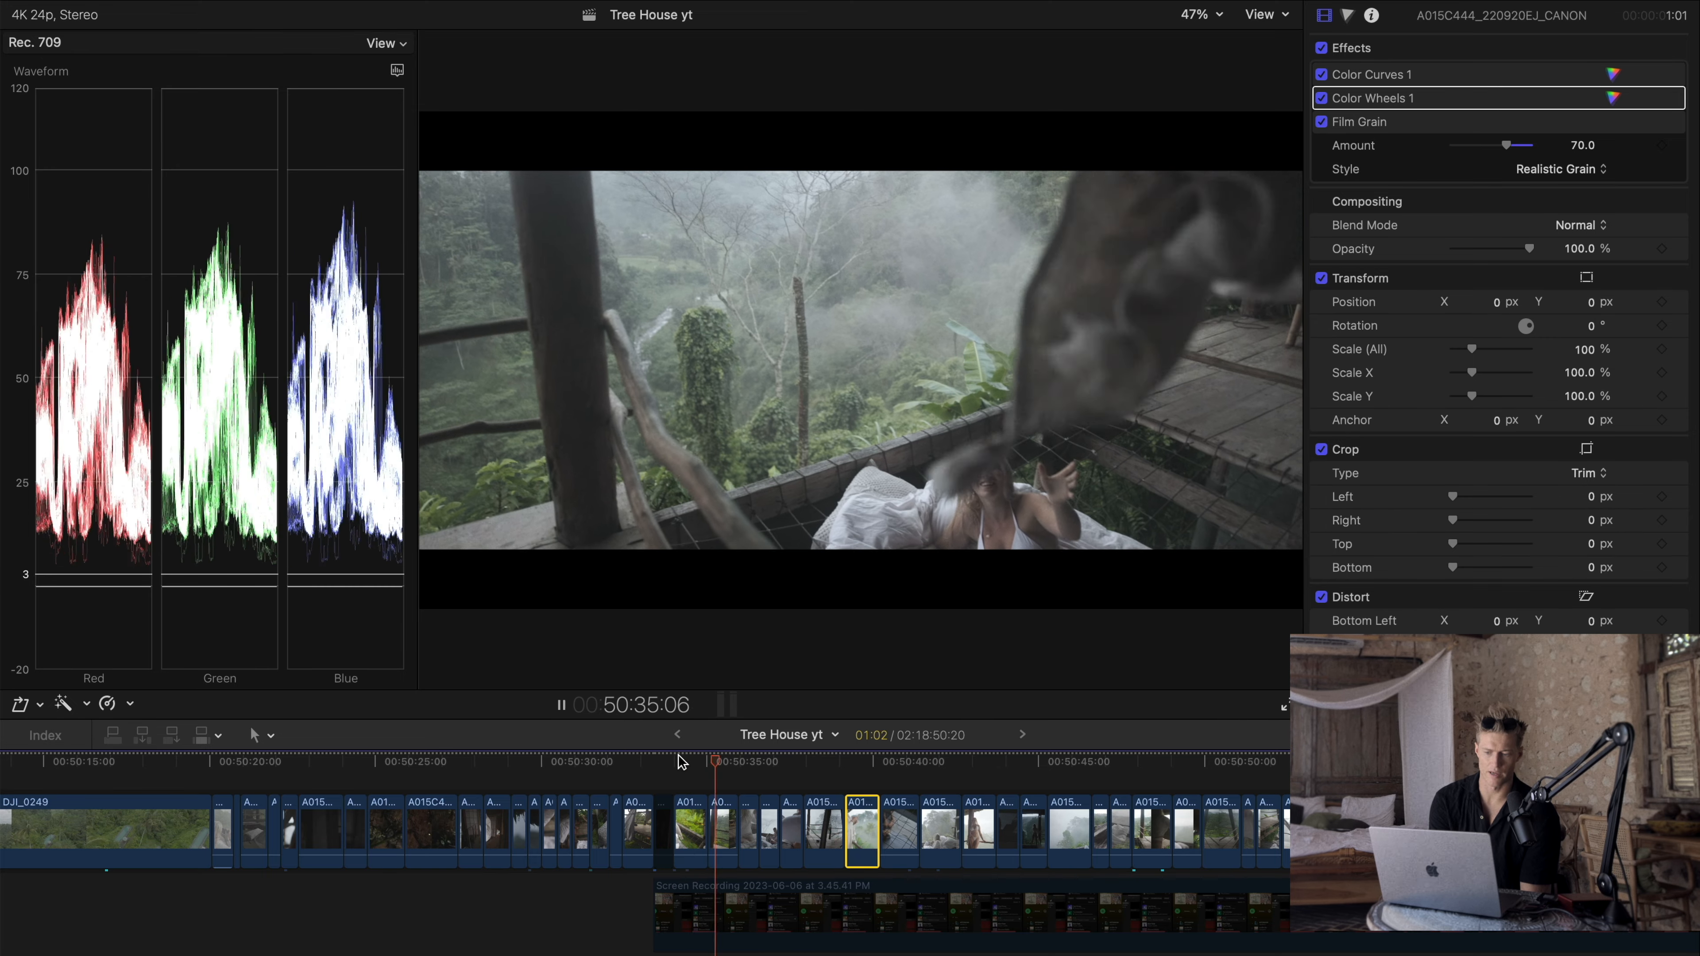
pyautogui.press('space')
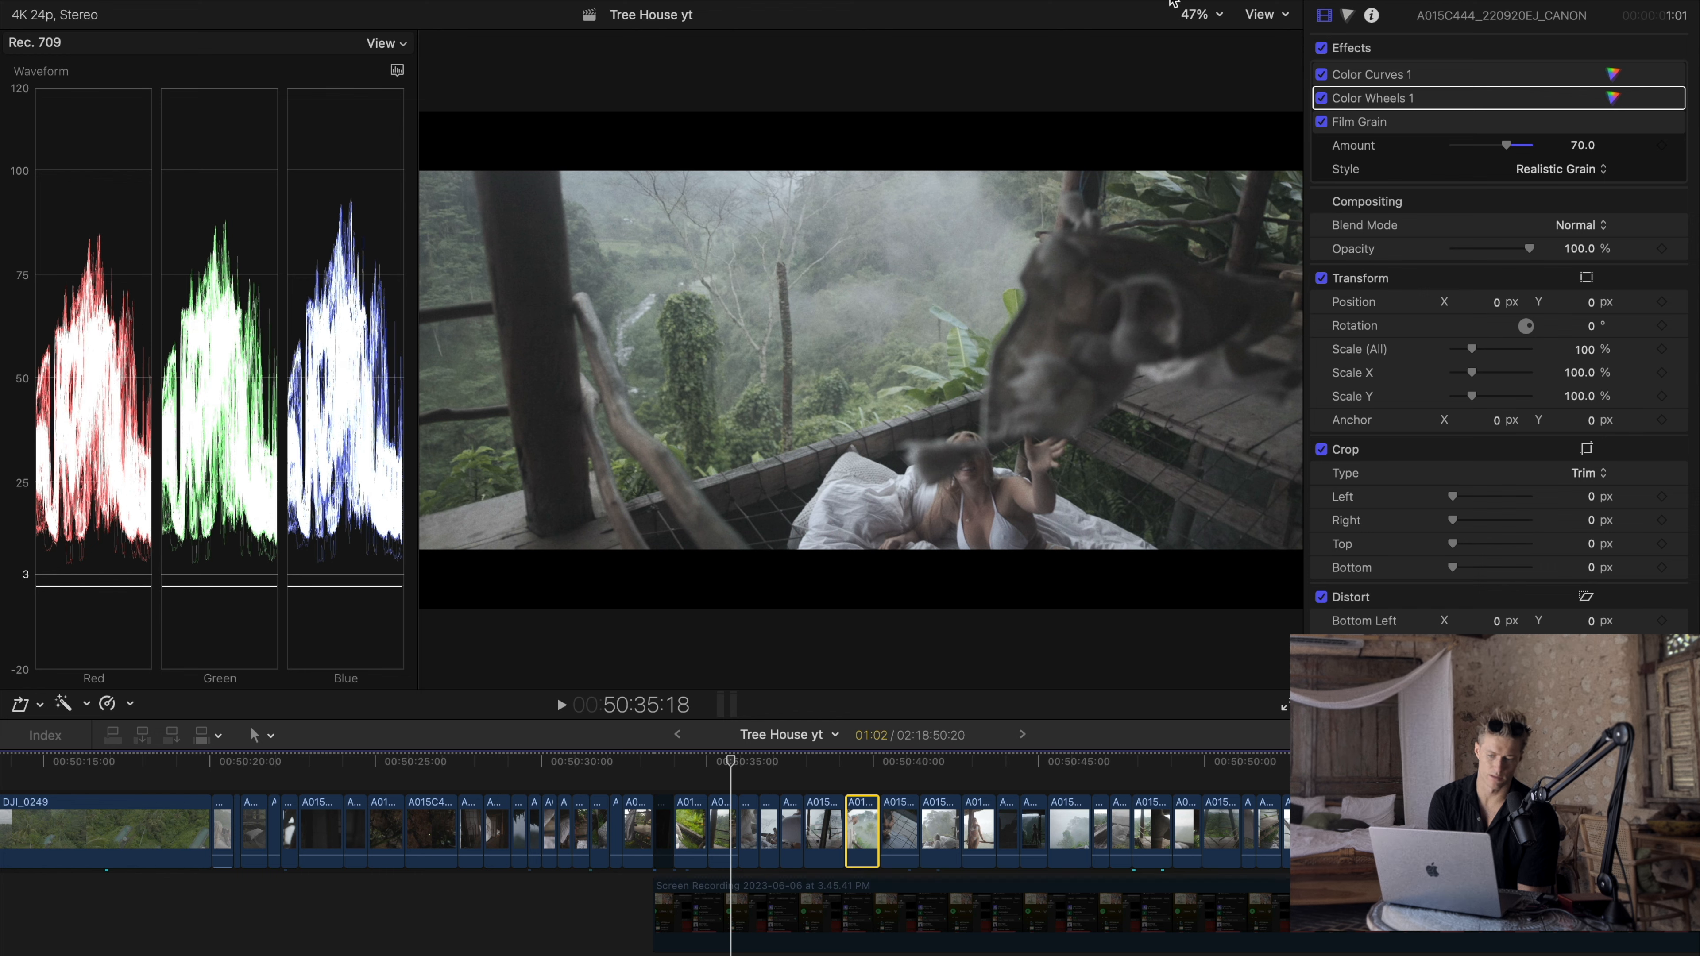
# Step: Skim through the remaining tree house clips and play the sequence from about 50:47:10 to review the grade across shots
pyautogui.moveTo(731, 764); pyautogui.dragTo(893, 792)
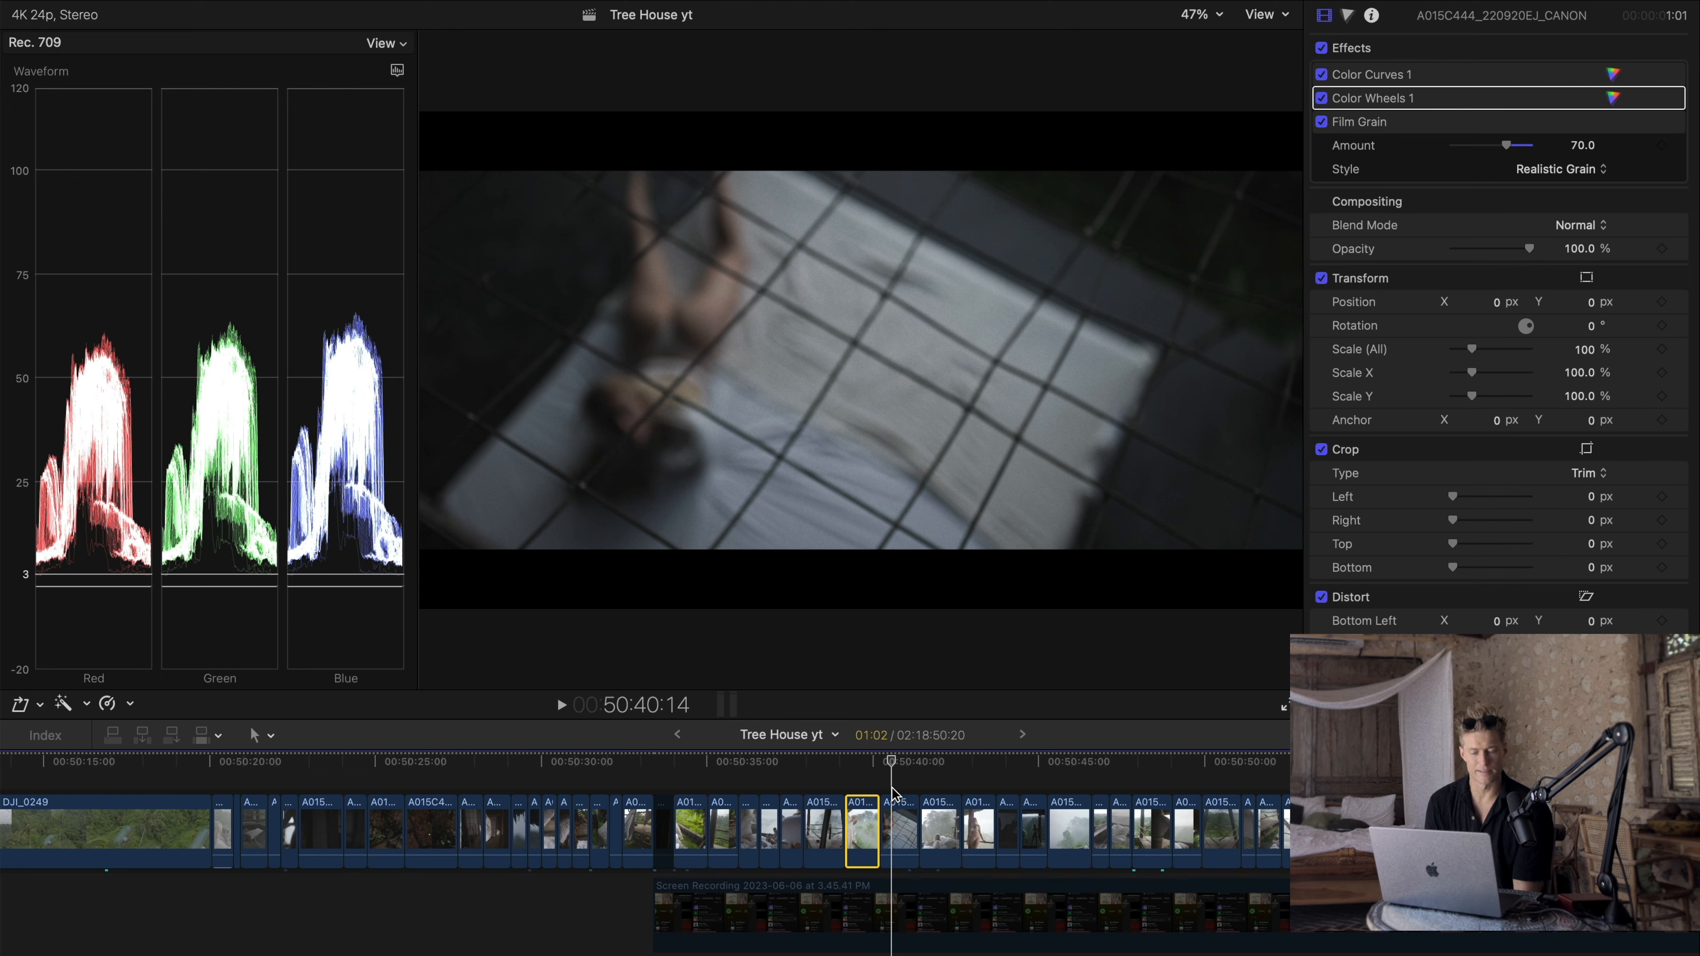
pyautogui.moveTo(893, 793); pyautogui.dragTo(1123, 857)
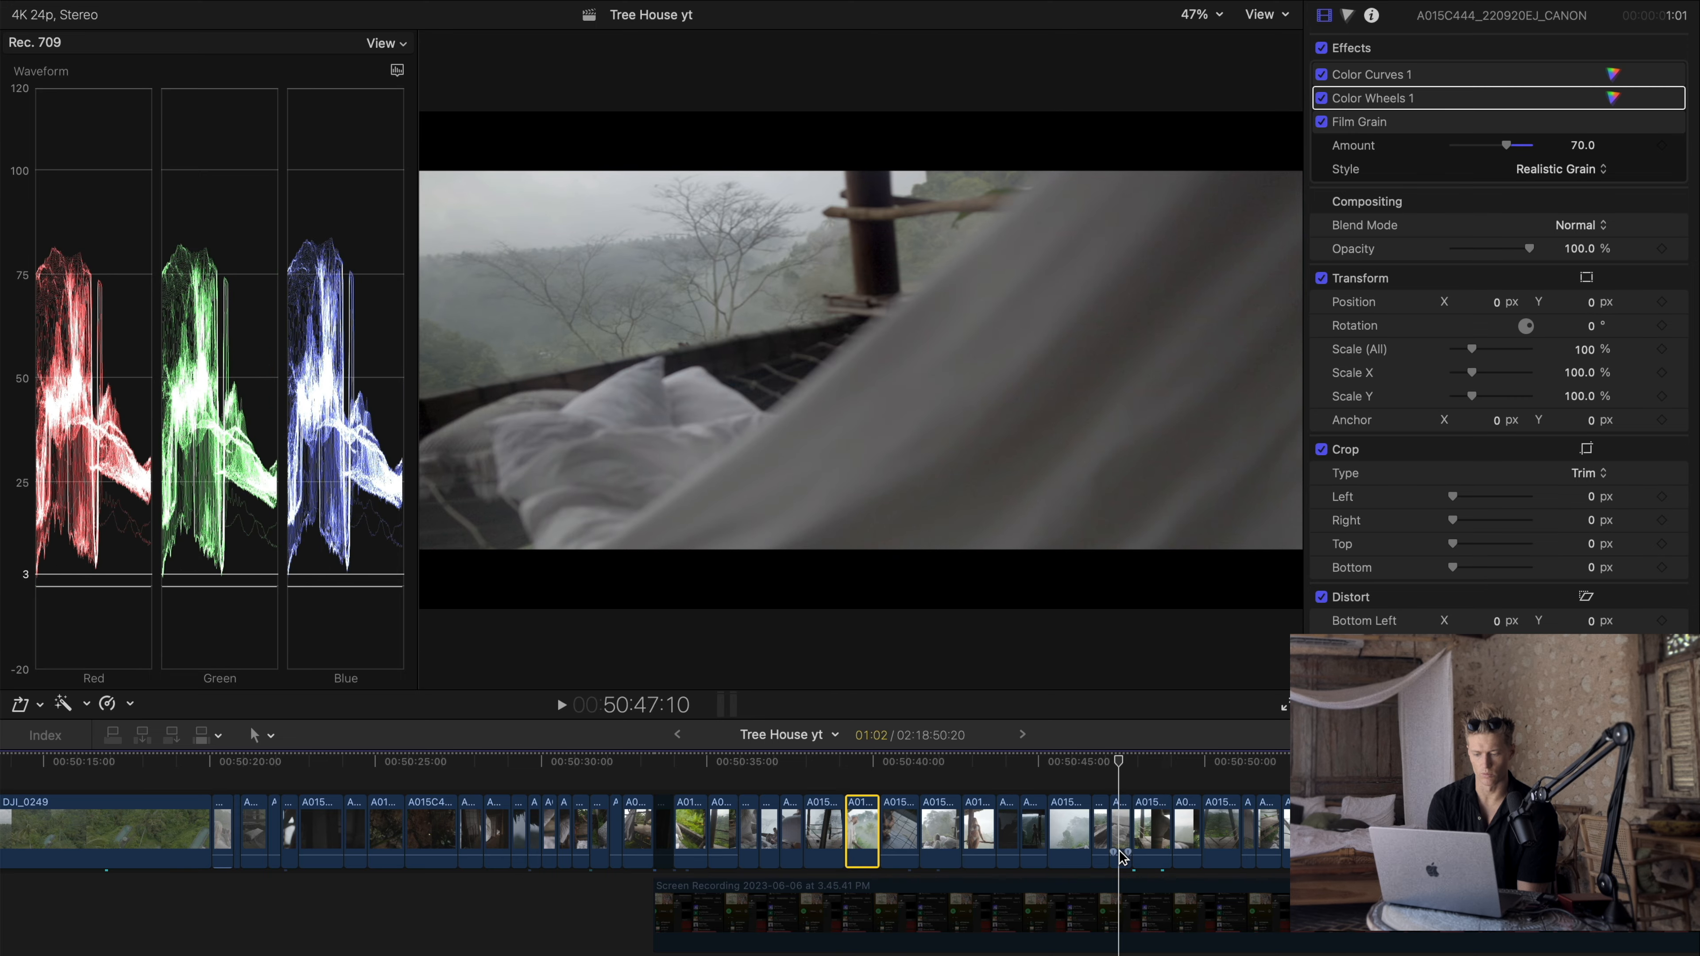
pyautogui.press('space')
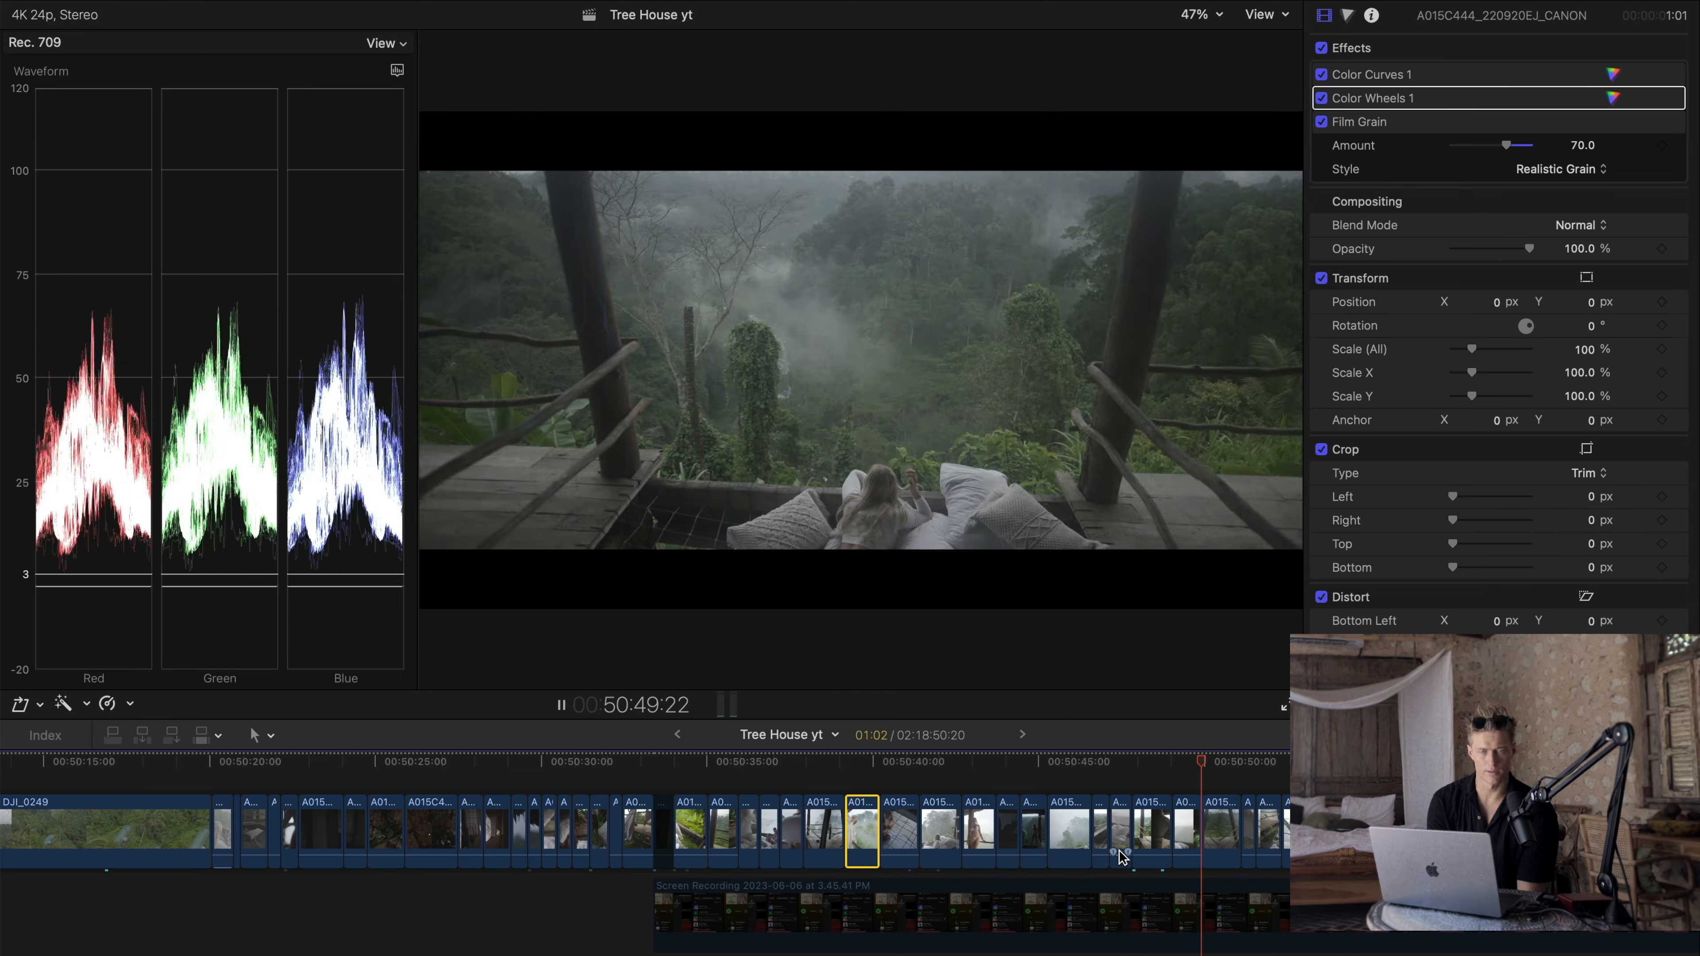